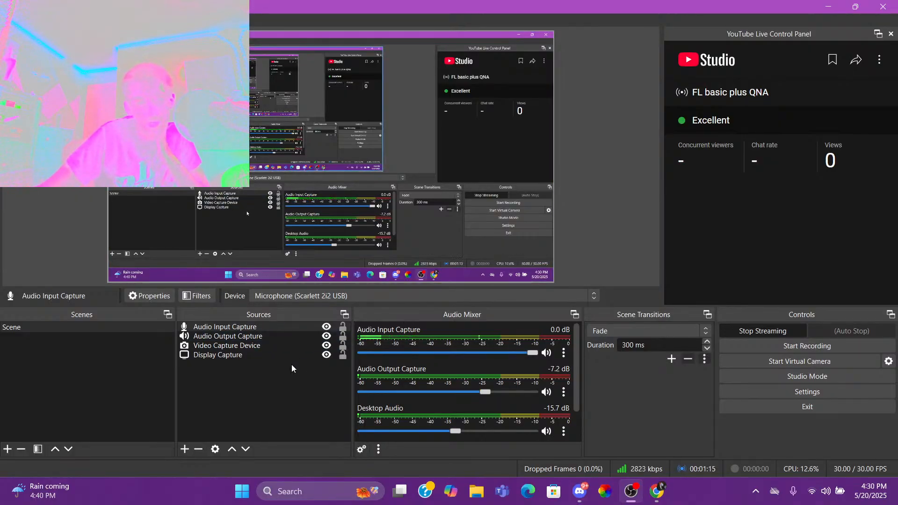
- Hide the Video Capture Device source in the scene
{"action": "left_click", "coordinate": [326, 346]}
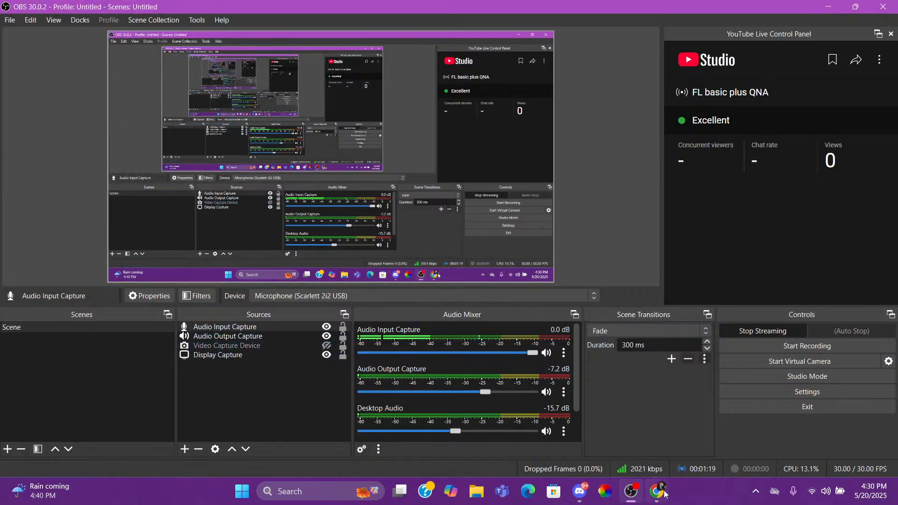
- Switch to Chrome, reload the YouTube channel page and open the "FL basic plus QNA" live stream
{"action": "left_click", "coordinate": [659, 492]}
{"action": "left_click", "coordinate": [110, 12]}
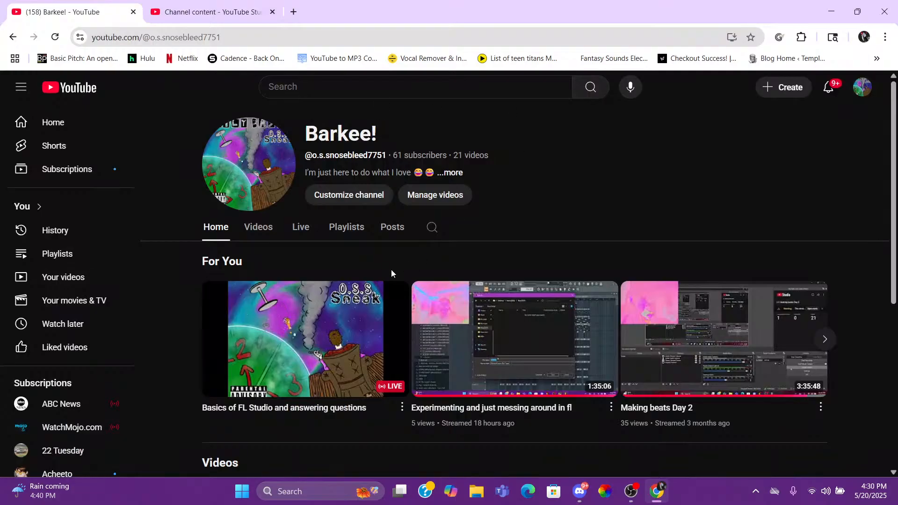
{"action": "left_click", "coordinate": [54, 37]}
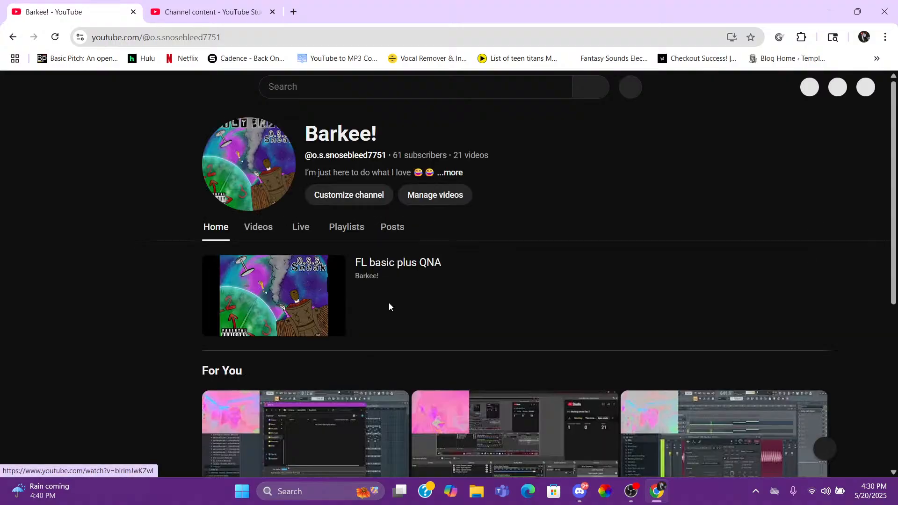
{"action": "left_click", "coordinate": [289, 301]}
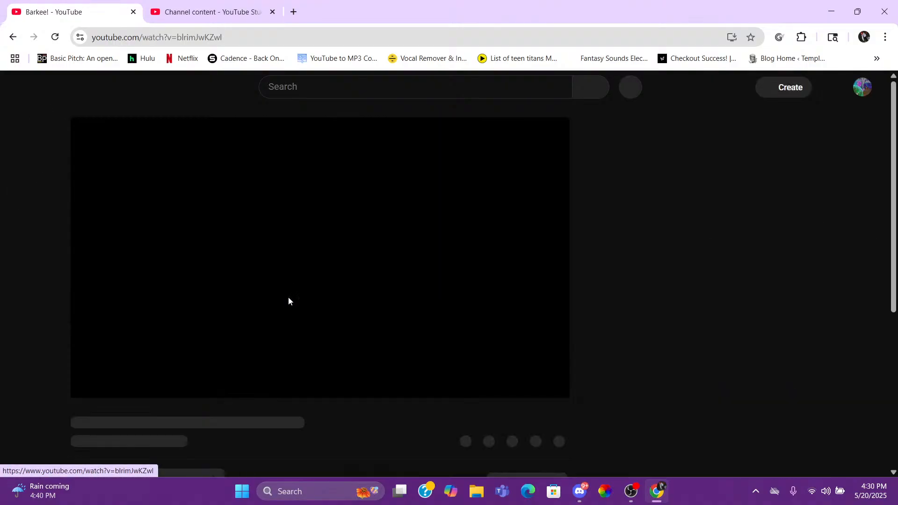
- Pause the playback of the "FL basic plus QNA" live stream
{"action": "scroll", "coordinate": [259, 225], "scroll_direction": "down", "scroll_amount": 3}
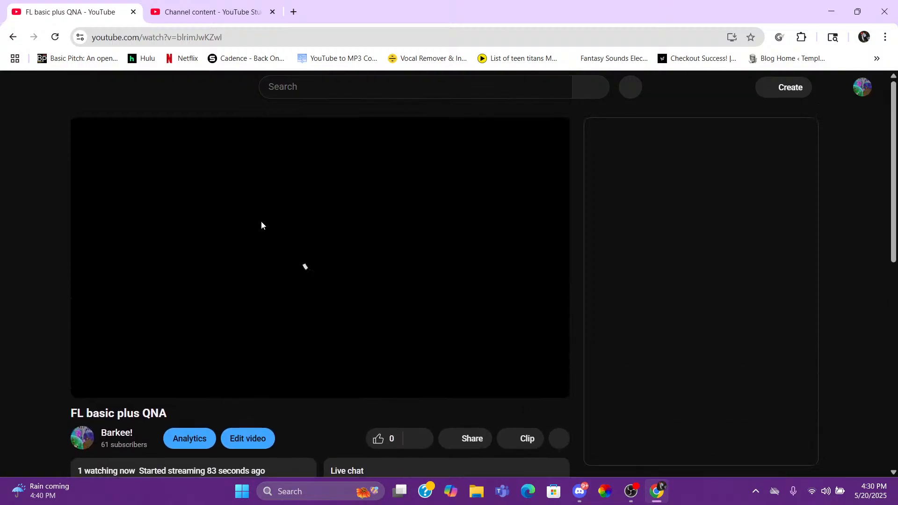
{"action": "scroll", "coordinate": [261, 221], "scroll_direction": "down", "scroll_amount": 3}
{"action": "scroll", "coordinate": [293, 269], "scroll_direction": "up", "scroll_amount": 3}
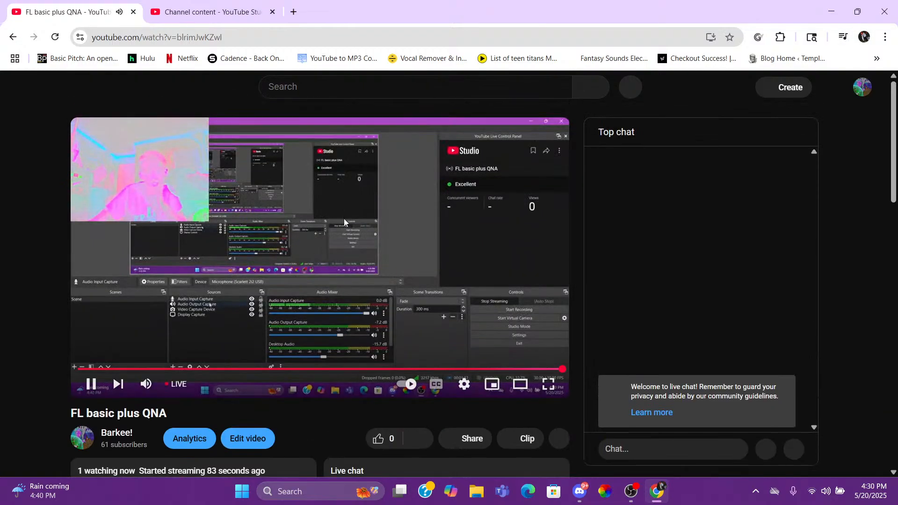
{"action": "left_click", "coordinate": [305, 271]}
- Copy the full web address of the live stream page
{"action": "scroll", "coordinate": [299, 271], "scroll_direction": "down", "scroll_amount": 5}
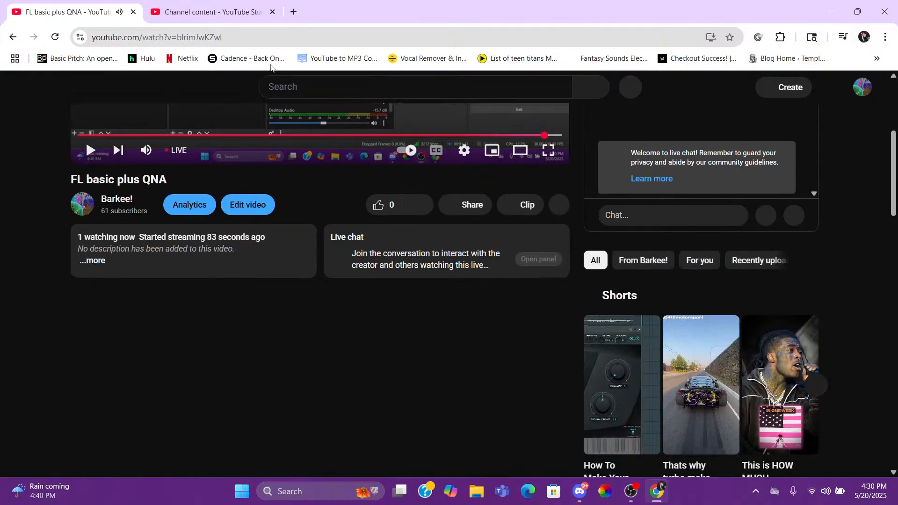
{"action": "left_click", "coordinate": [324, 38]}
{"action": "left_click", "coordinate": [323, 39]}
{"action": "left_click_drag", "start_coordinate": [334, 39], "coordinate": [106, 46]}
{"action": "left_click_drag", "start_coordinate": [291, 39], "coordinate": [91, 40]}
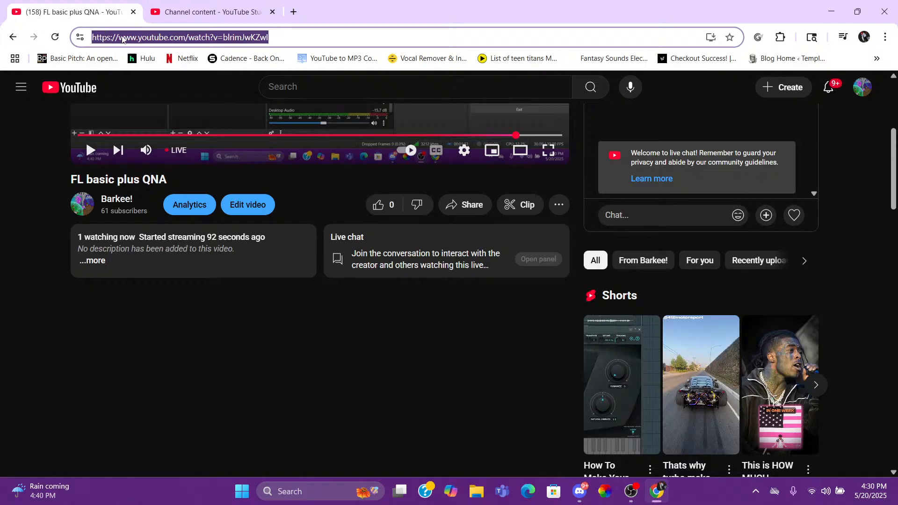
{"action": "right_click", "coordinate": [123, 37]}
{"action": "left_click", "coordinate": [176, 146]}
- Switch to Discord and reply in the first direct-message conversation with "nah i went back and started a new one"
{"action": "left_click", "coordinate": [575, 501]}
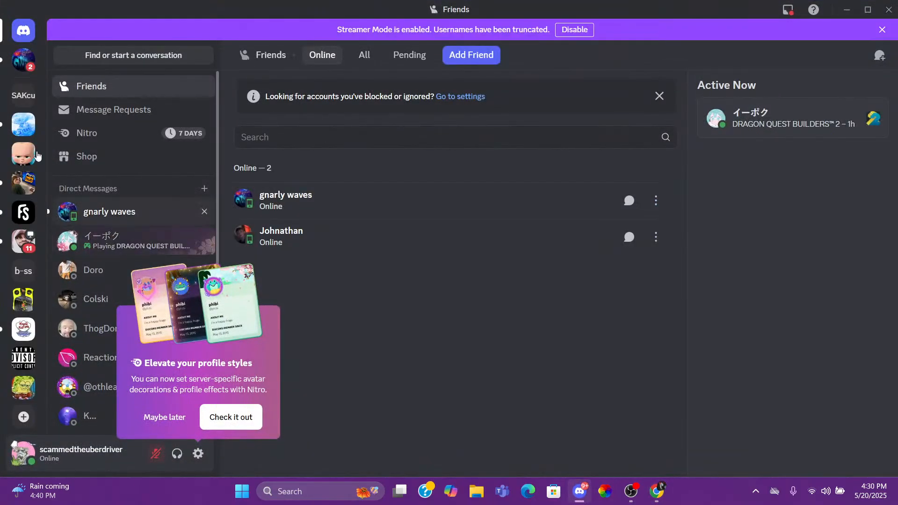
{"action": "left_click", "coordinate": [207, 205]}
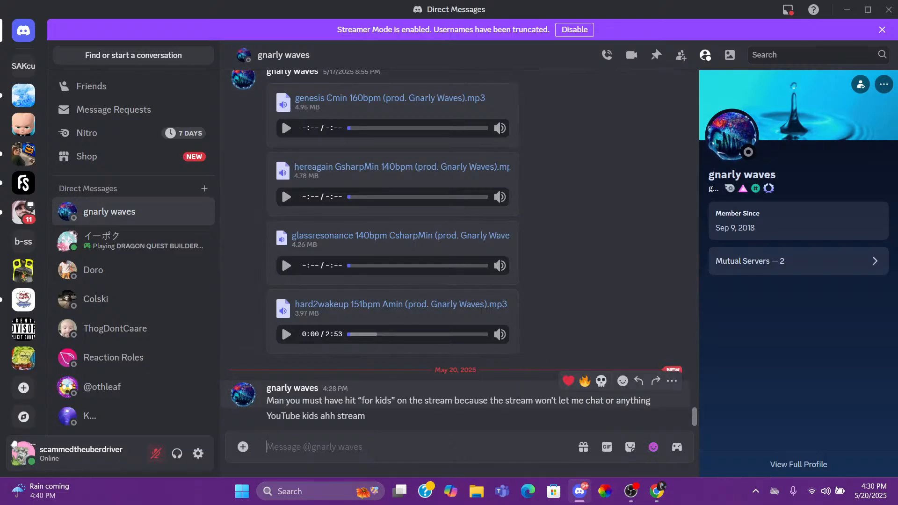
{"action": "left_click", "coordinate": [314, 447]}
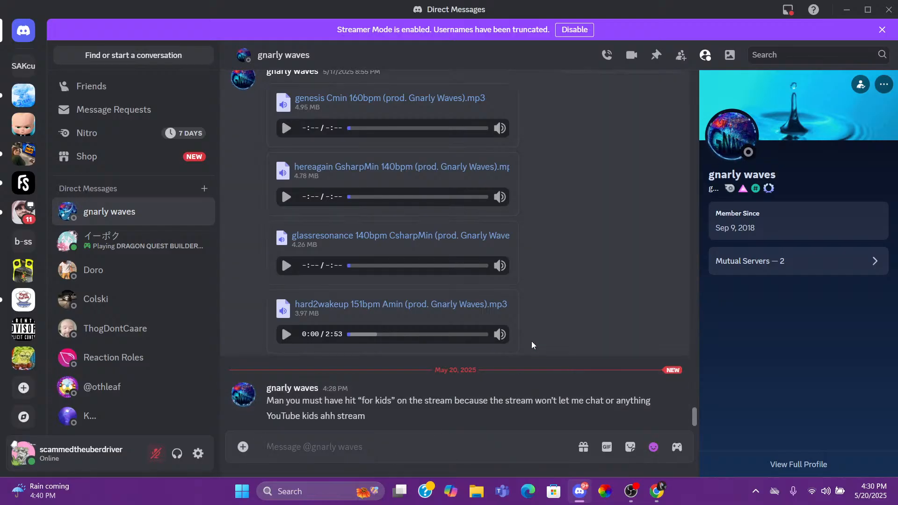
{"action": "type", "text": "nah i"}
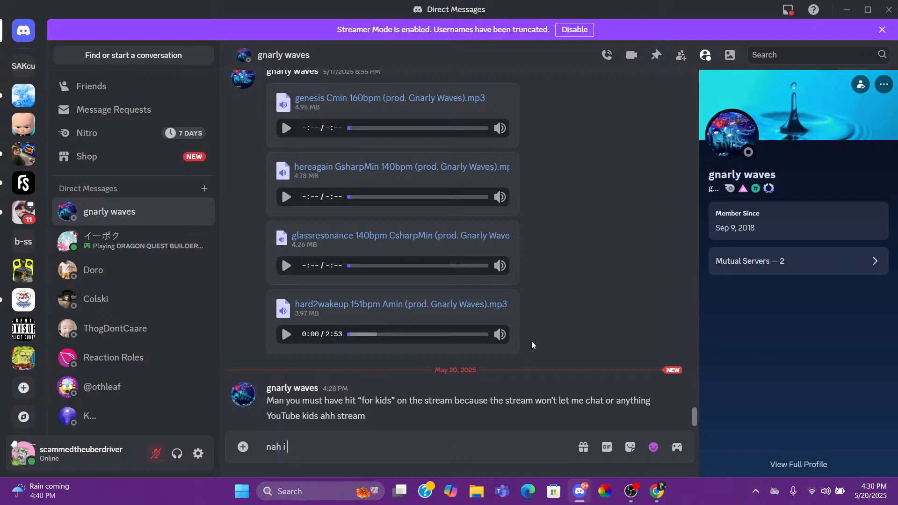
{"action": "type", "text": " went back a"}
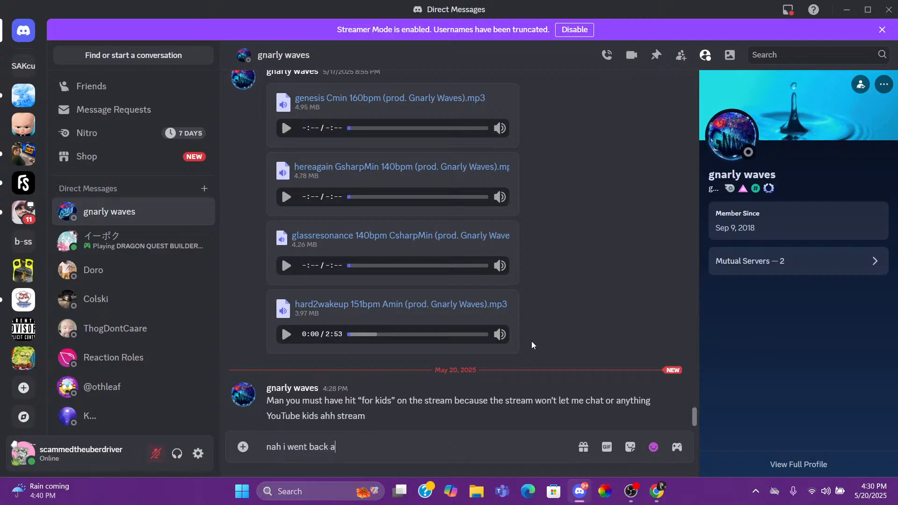
{"action": "type", "text": "nd started a "}
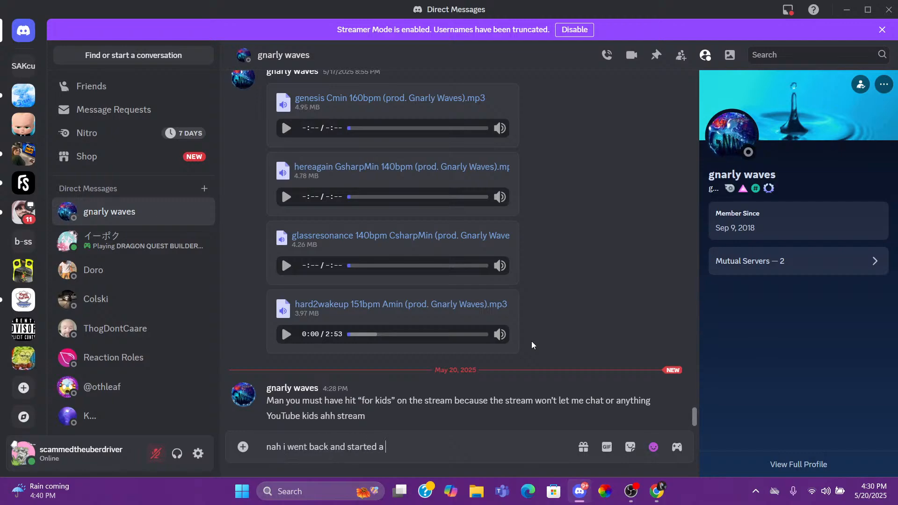
{"action": "type", "text": "new one"}
{"action": "key", "text": "Return"}
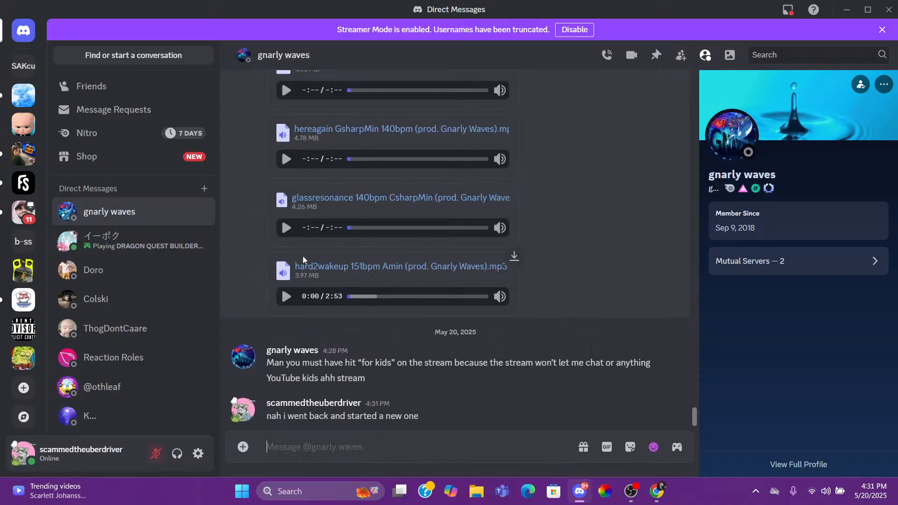
- Post the copied stream link in the promo channel of the -WAVY UNIVERSE- server
{"action": "left_click", "coordinate": [21, 97]}
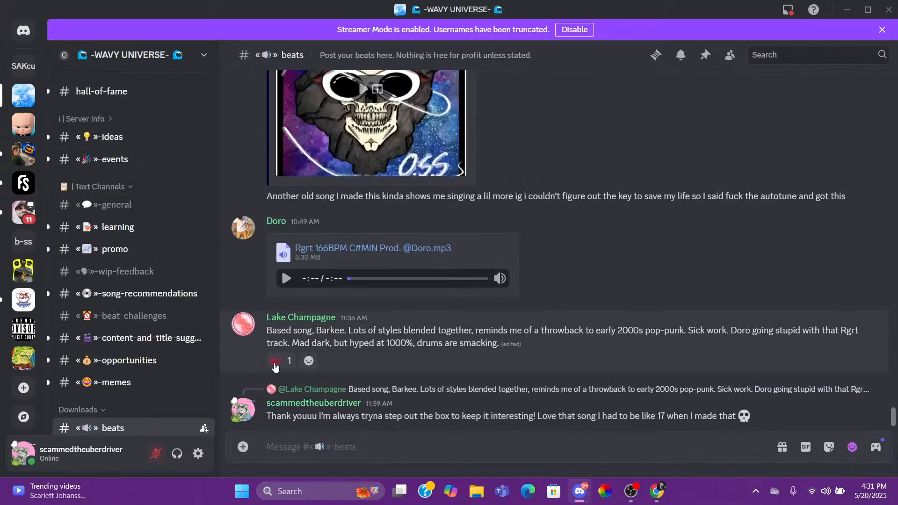
{"action": "left_click", "coordinate": [114, 205]}
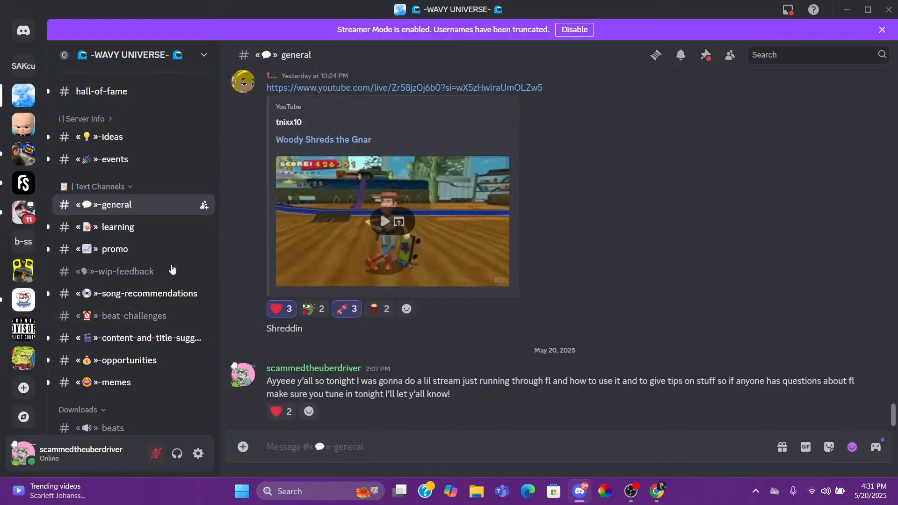
{"action": "left_click", "coordinate": [117, 251]}
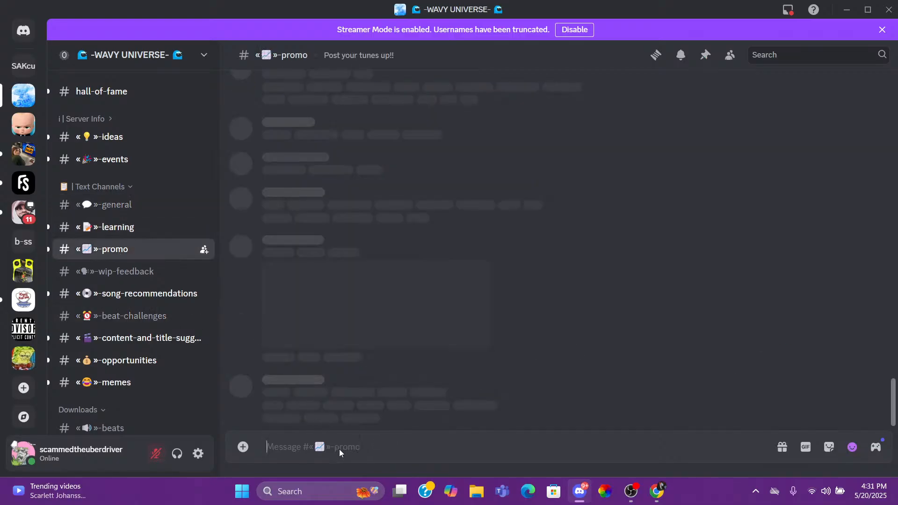
{"action": "right_click", "coordinate": [322, 457]}
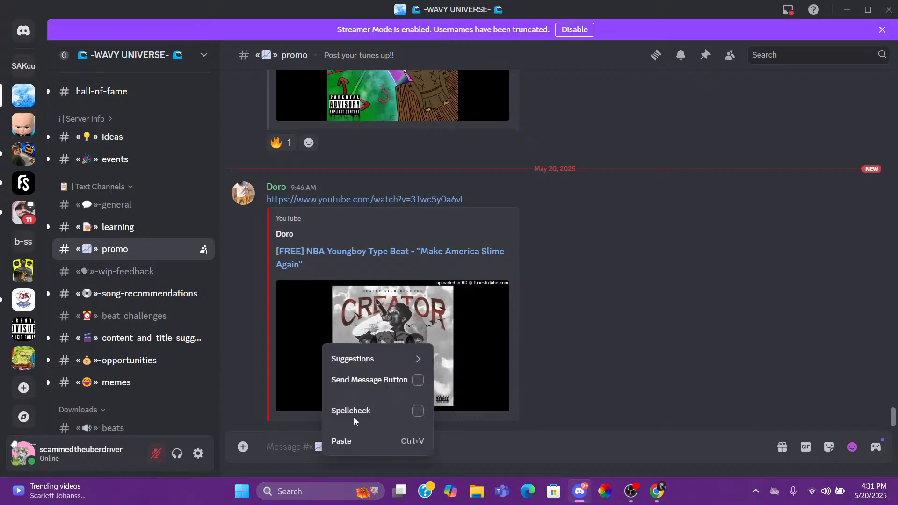
{"action": "left_click", "coordinate": [353, 440]}
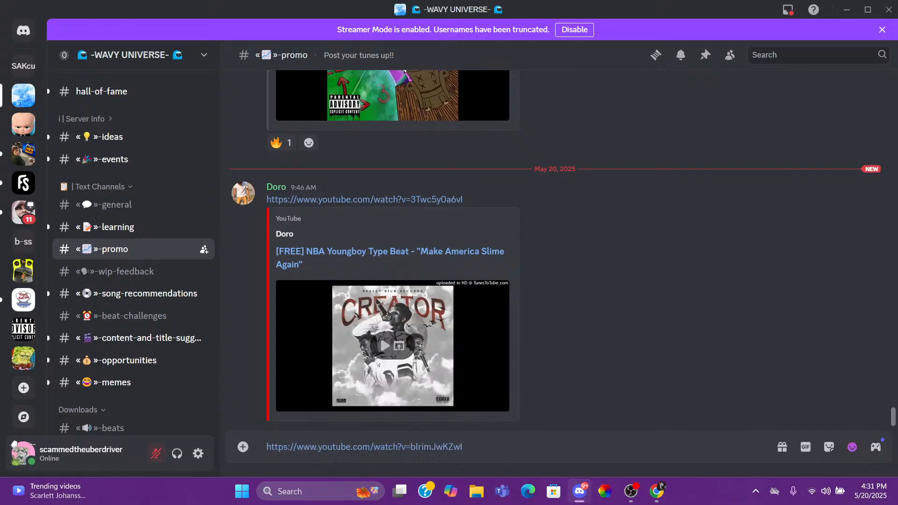
{"action": "key", "text": "Return"}
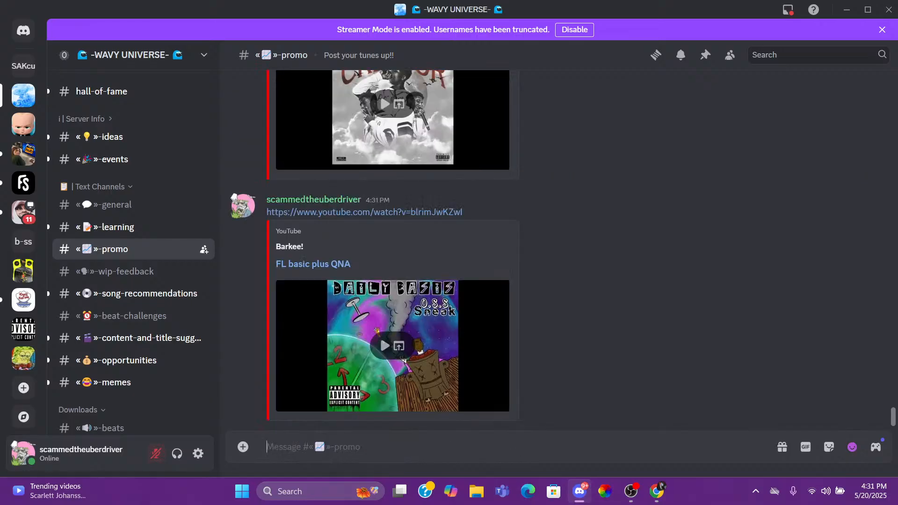
- Send the message "if yalll got questions lmk" in the promo channel
{"action": "type", "text": "if yalll got qu"}
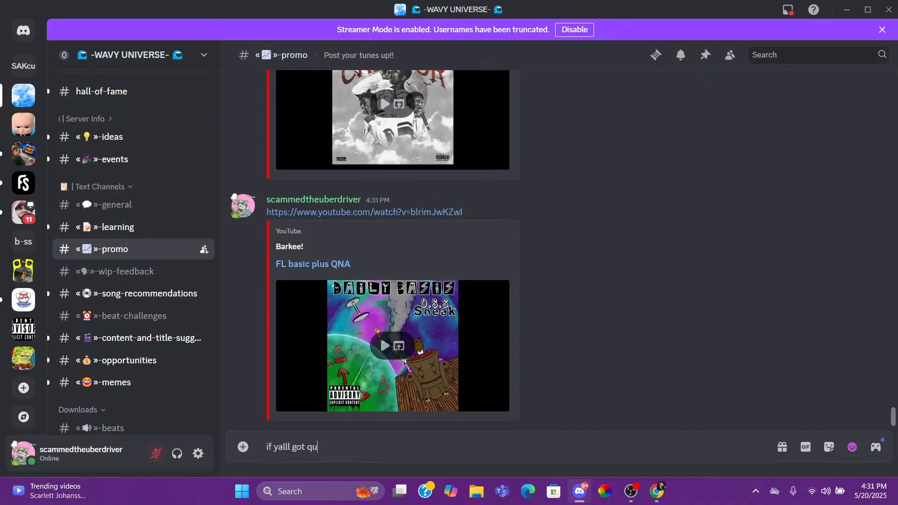
{"action": "type", "text": "estions lmk"}
{"action": "key", "text": "Return"}
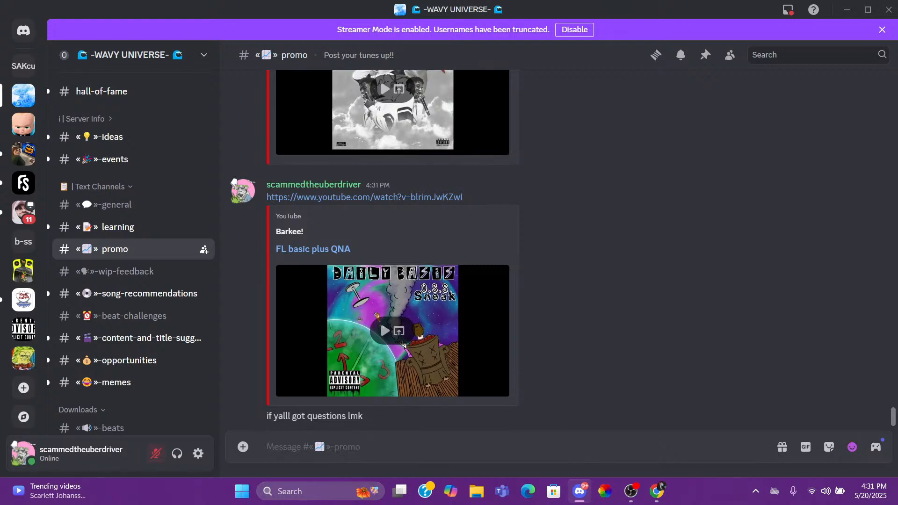
- Return to the Chrome window with the live stream and close it
{"action": "left_click", "coordinate": [656, 494]}
{"action": "scroll", "coordinate": [356, 381], "scroll_direction": "up", "scroll_amount": 5}
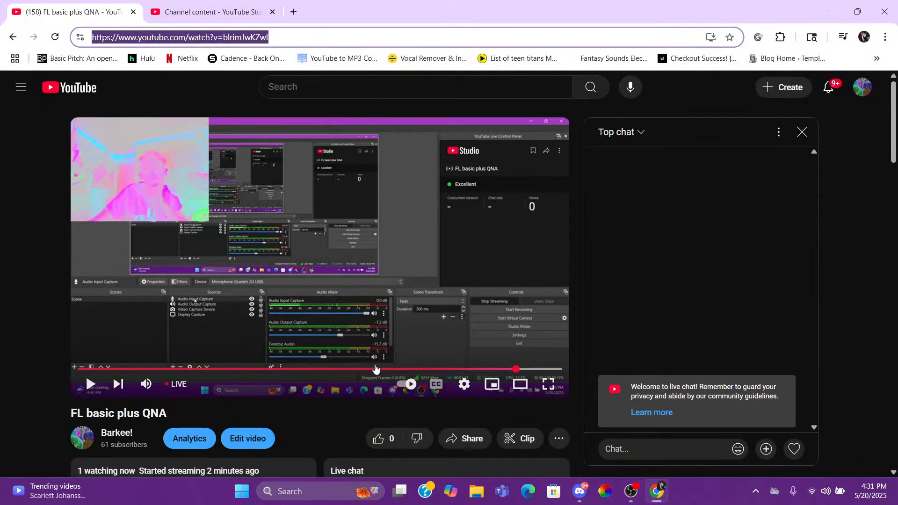
{"action": "left_click", "coordinate": [885, 10]}
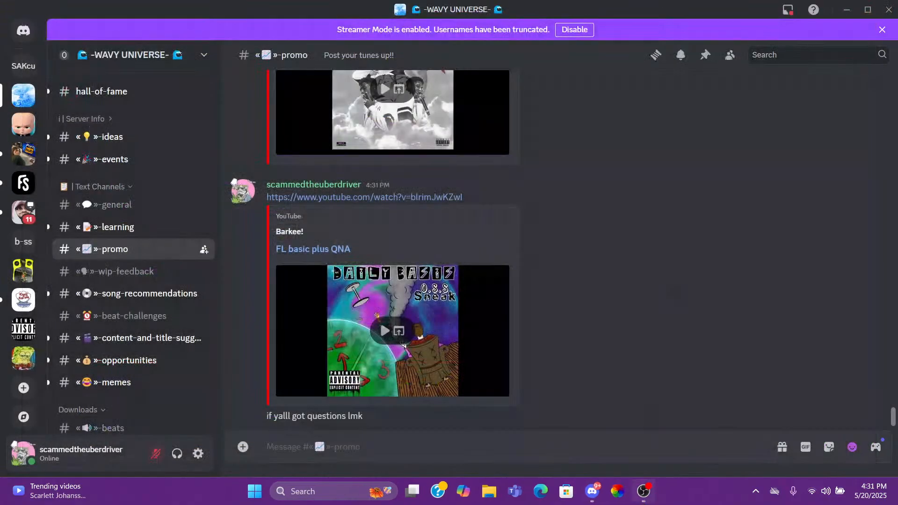
- Switch to OBS and make the Video Capture Device source visible again
{"action": "left_click", "coordinate": [643, 491]}
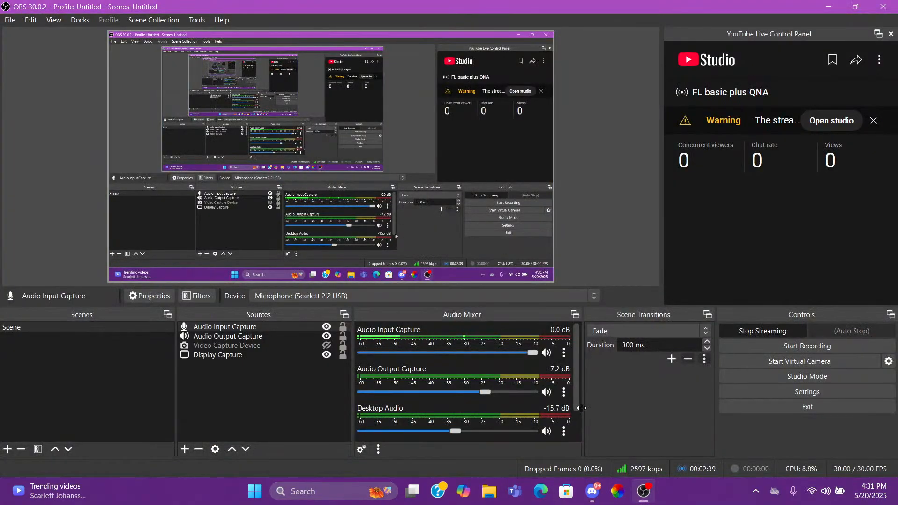
{"action": "left_click", "coordinate": [326, 345]}
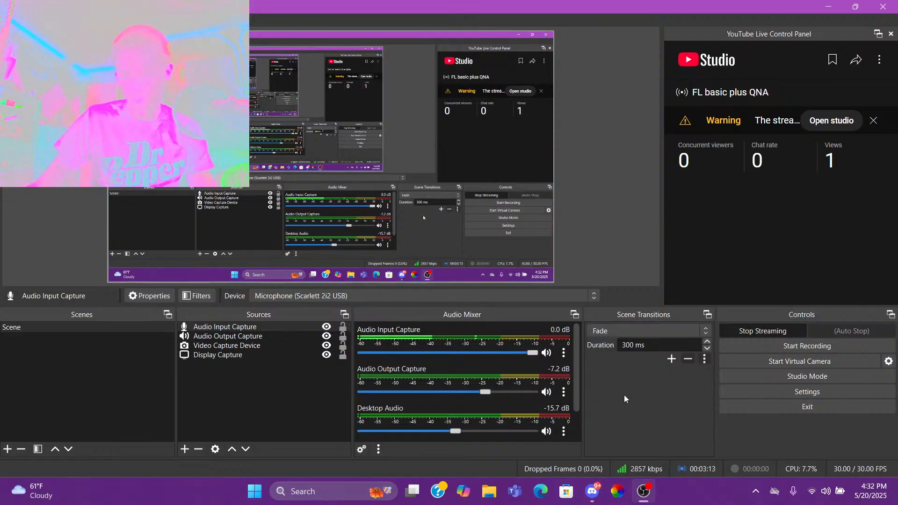
- Minimize Discord to reach the desktop and launch FL Studio 20
{"action": "left_click", "coordinate": [593, 491]}
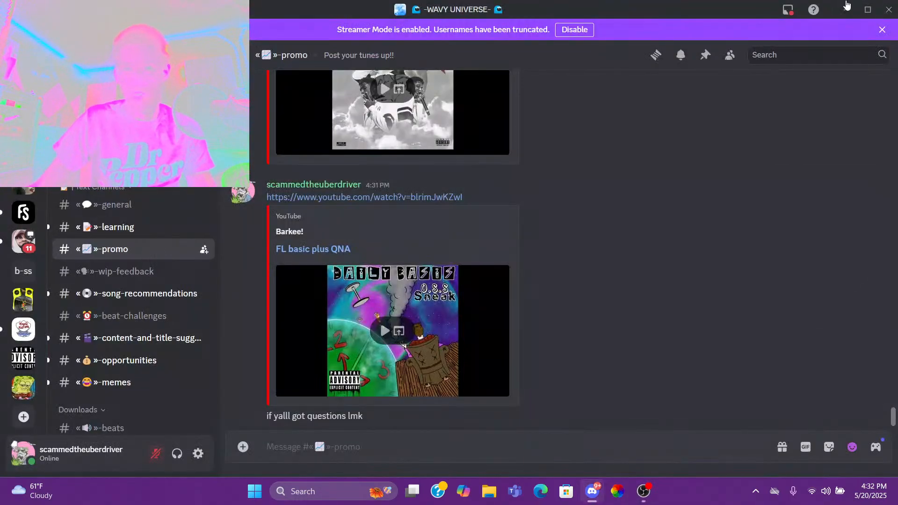
{"action": "left_click", "coordinate": [847, 5]}
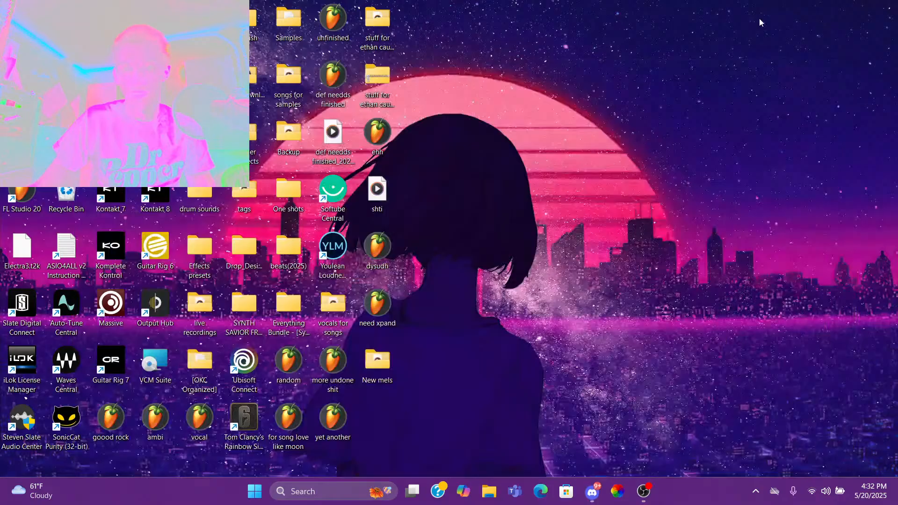
{"action": "double_click", "coordinate": [26, 199]}
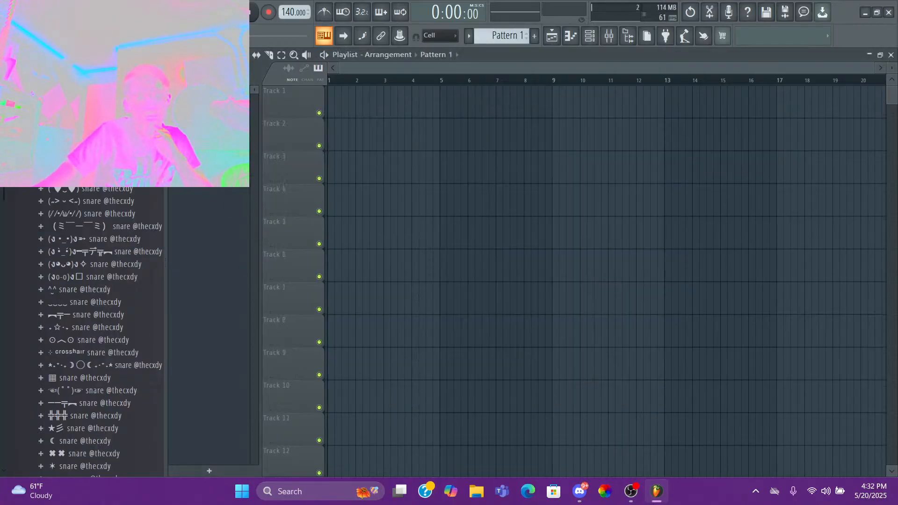
- Start a new FL Studio project from a template
{"action": "key", "text": "alt+f"}
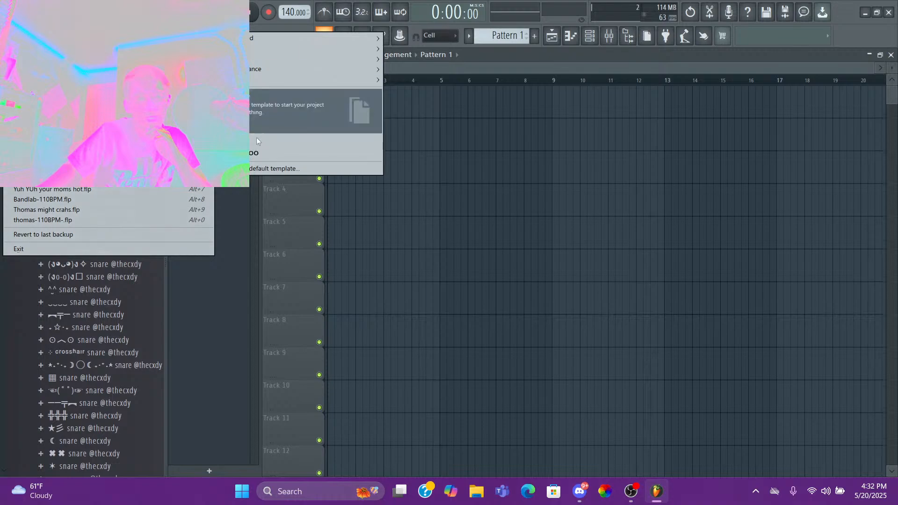
{"action": "left_click", "coordinate": [269, 113]}
{"action": "left_click", "coordinate": [64, 177]}
- Collapse the expanded drum sounds folder in the file browser
{"action": "scroll", "coordinate": [68, 215], "scroll_direction": "up", "scroll_amount": 10}
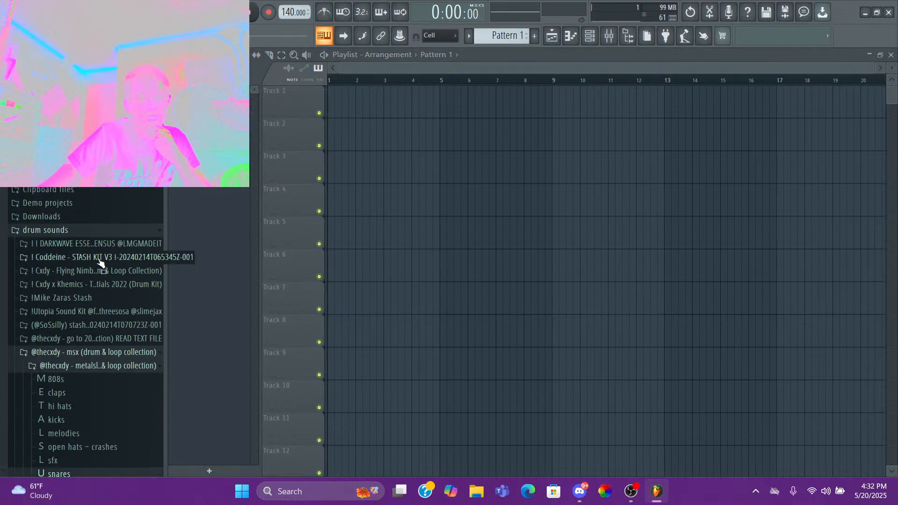
{"action": "left_click", "coordinate": [76, 234]}
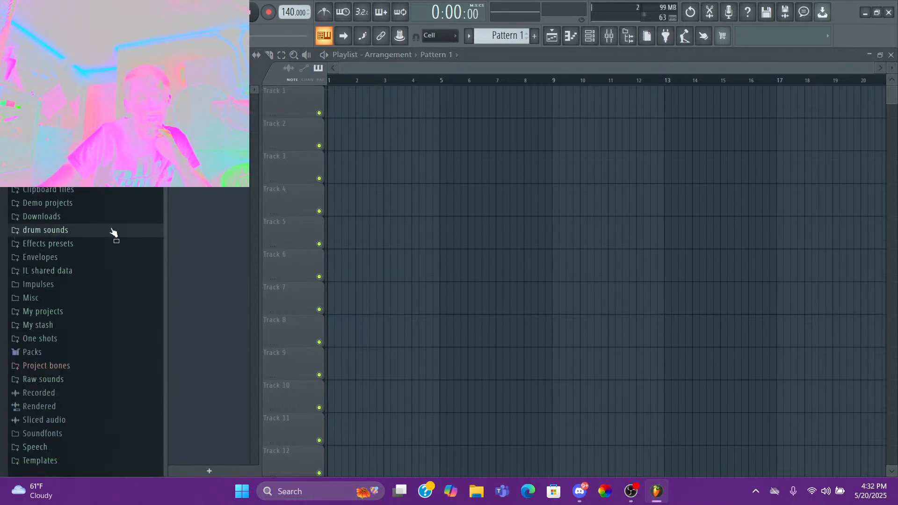
- Show the Channel rack briefly and hide it again
{"action": "left_click", "coordinate": [590, 37]}
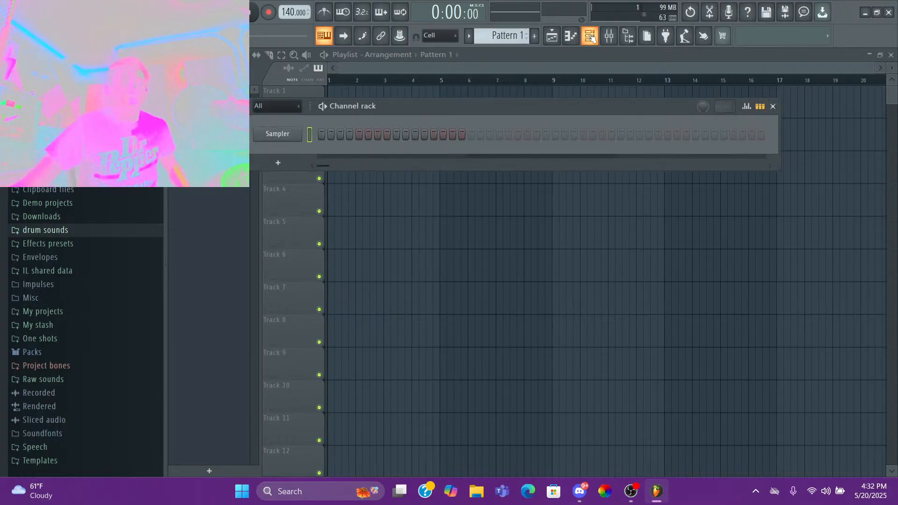
{"action": "left_click", "coordinate": [591, 37]}
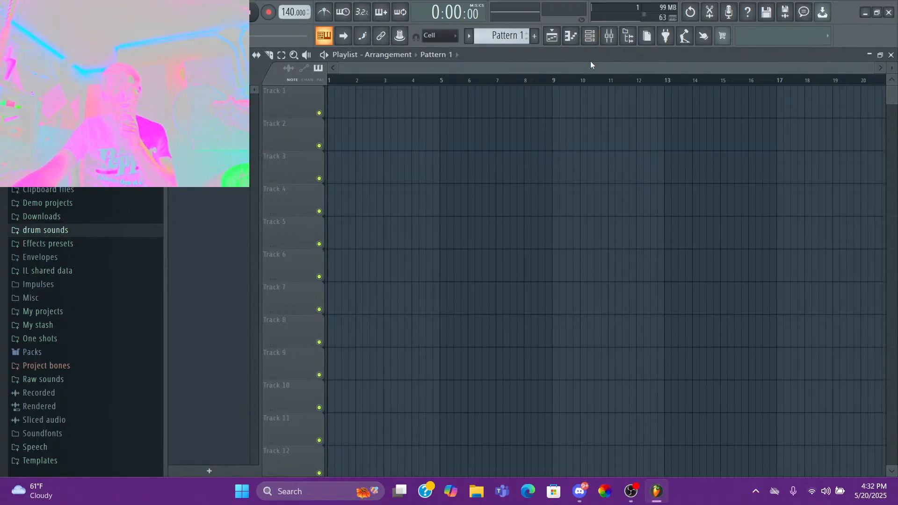
- Show the Channel rack and browse the kick samples in the Drums folder of Packs, collapsing the Kicks folder when done
{"action": "left_click", "coordinate": [590, 36]}
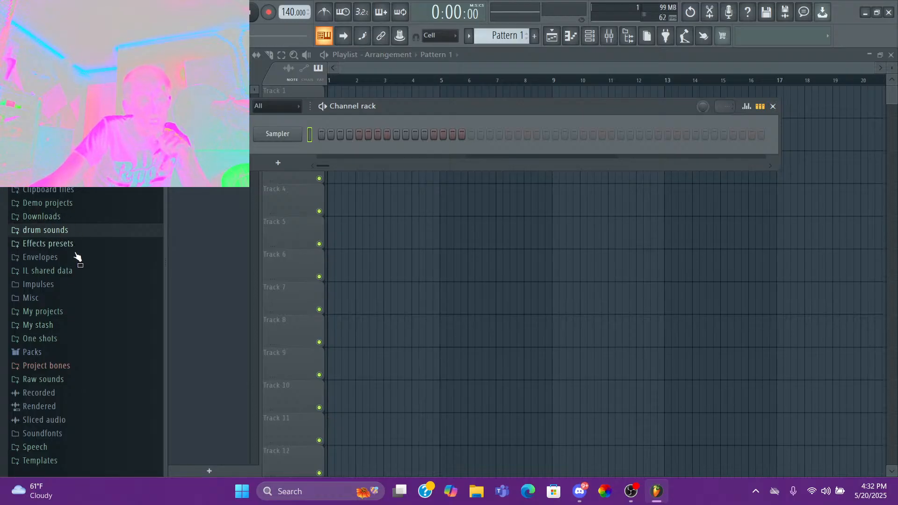
{"action": "left_click", "coordinate": [63, 354]}
{"action": "scroll", "coordinate": [101, 339], "scroll_direction": "down", "scroll_amount": 3}
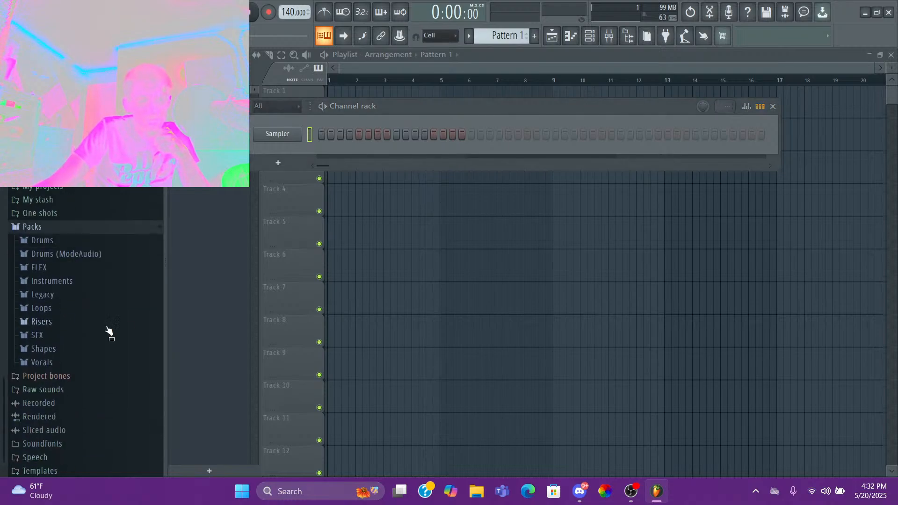
{"action": "left_click", "coordinate": [49, 240]}
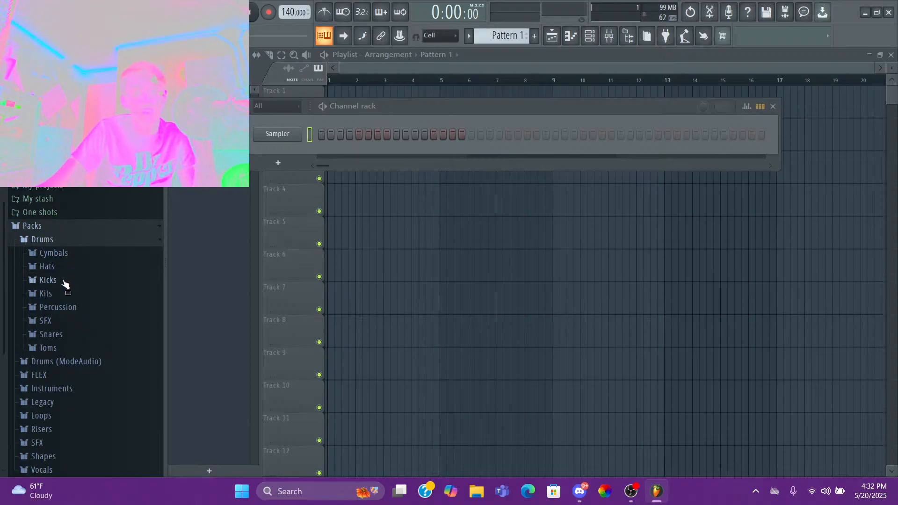
{"action": "left_click", "coordinate": [49, 280]}
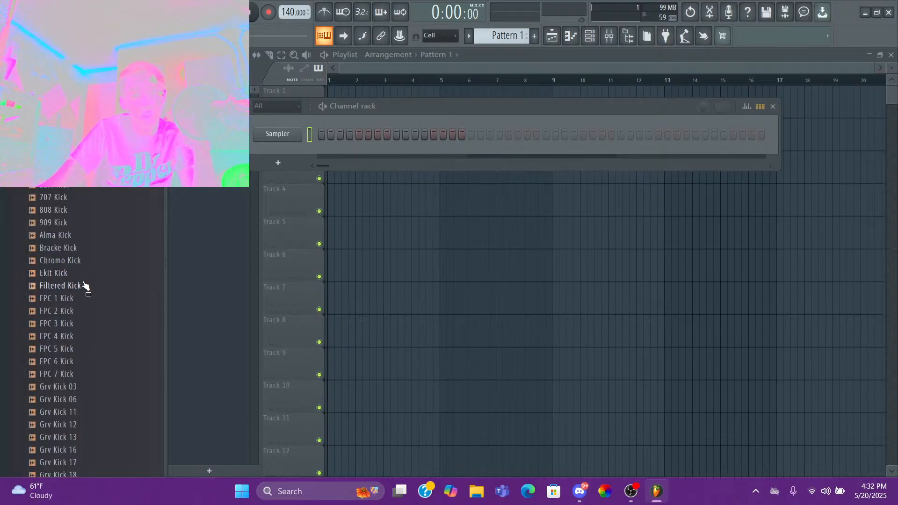
{"action": "left_click", "coordinate": [71, 414]}
{"action": "left_click", "coordinate": [70, 172]}
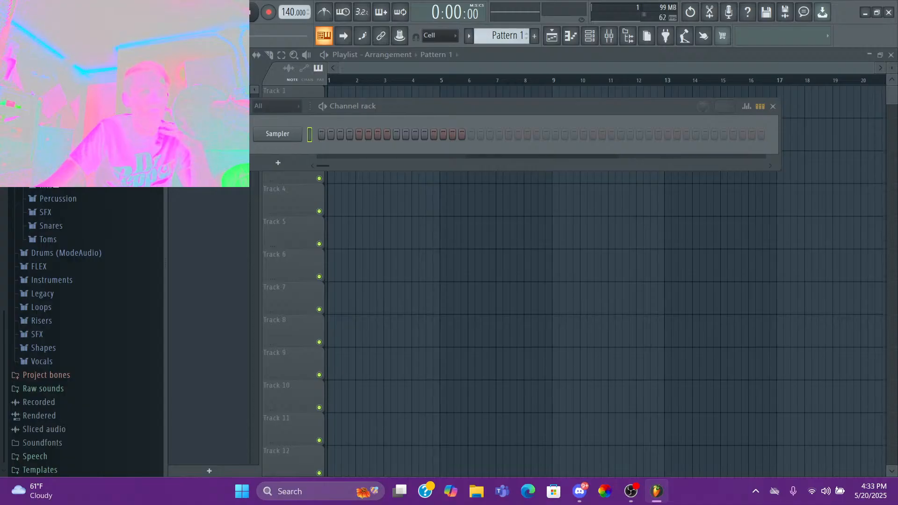
- Open the Hats folder of the stock drum pack and preview several hi-hat samples, including AMX CH 2 and OverH OH
{"action": "left_click", "coordinate": [50, 159]}
{"action": "left_click", "coordinate": [45, 276]}
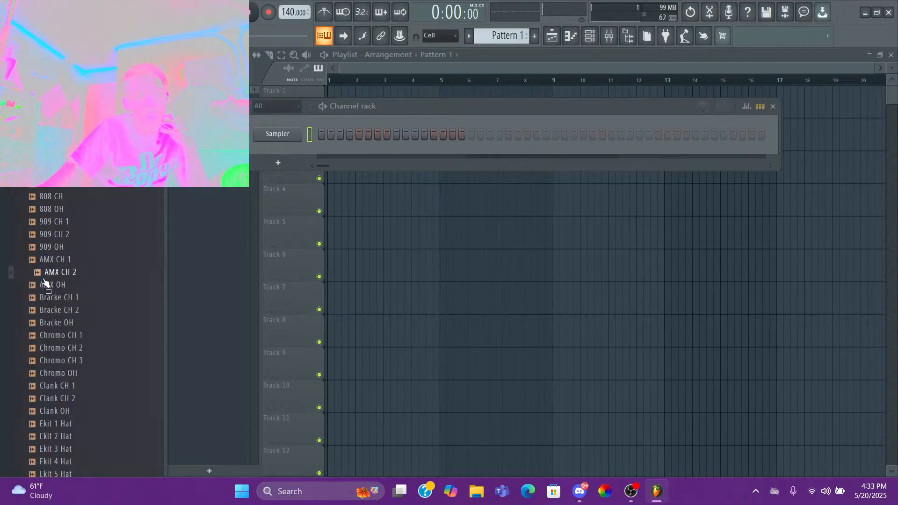
{"action": "scroll", "coordinate": [46, 283], "scroll_direction": "down", "scroll_amount": 3}
{"action": "left_click", "coordinate": [70, 286]}
{"action": "left_click", "coordinate": [69, 324]}
{"action": "left_click", "coordinate": [70, 376]}
{"action": "scroll", "coordinate": [79, 320], "scroll_direction": "down", "scroll_amount": 3}
{"action": "scroll", "coordinate": [78, 319], "scroll_direction": "down", "scroll_amount": 2}
{"action": "left_click", "coordinate": [70, 312]}
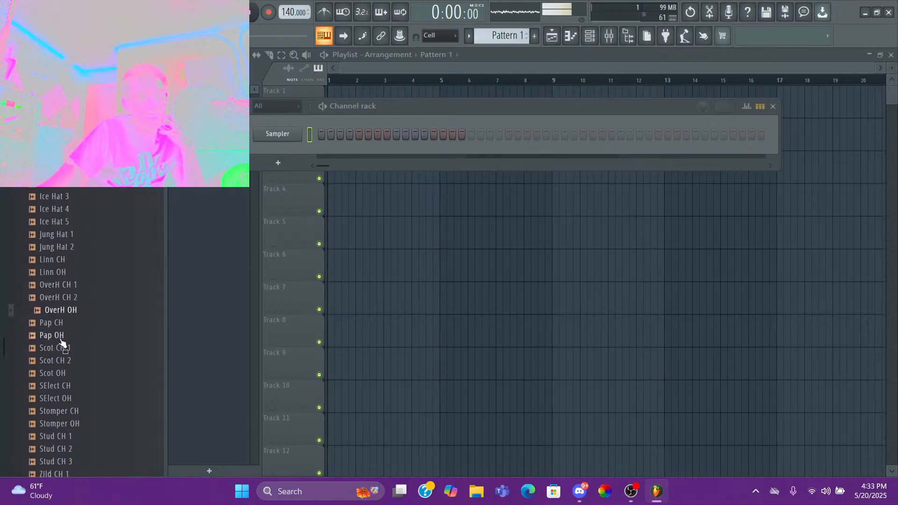
- Collapse the Hats folder and the whole Packs folder in the file browser
{"action": "scroll", "coordinate": [86, 260], "scroll_direction": "up", "scroll_amount": 15}
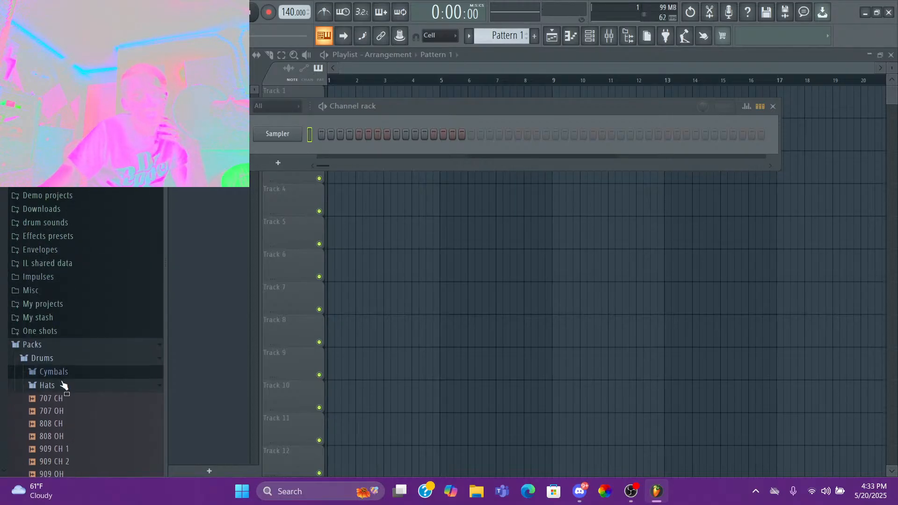
{"action": "left_click", "coordinate": [47, 385]}
{"action": "left_click", "coordinate": [53, 346]}
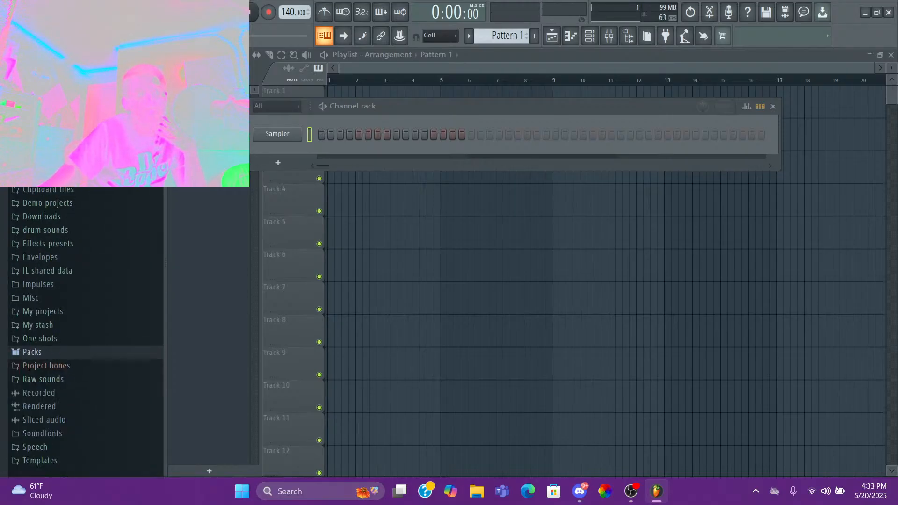
- Expand the drum sounds folder and collapse its msx (drum & loop collection) subfolder
{"action": "left_click", "coordinate": [116, 7]}
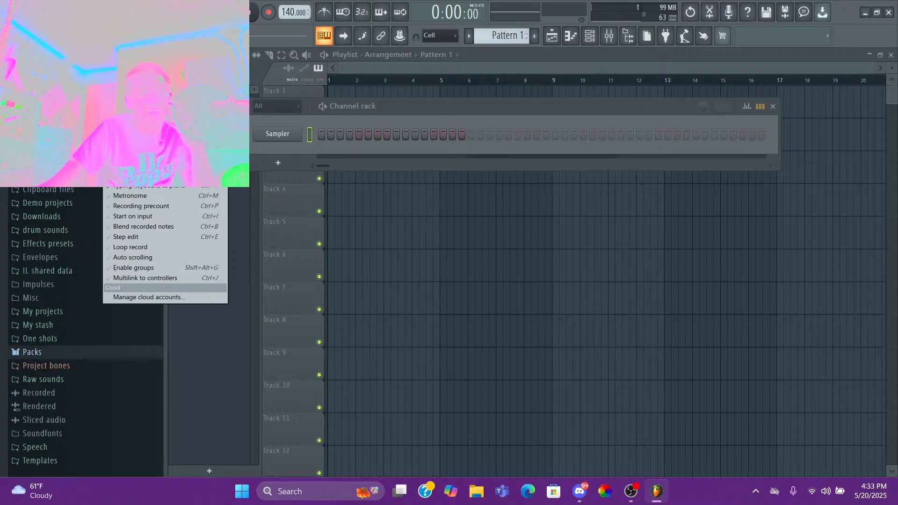
{"action": "left_click", "coordinate": [42, 230]}
{"action": "left_click", "coordinate": [43, 230]}
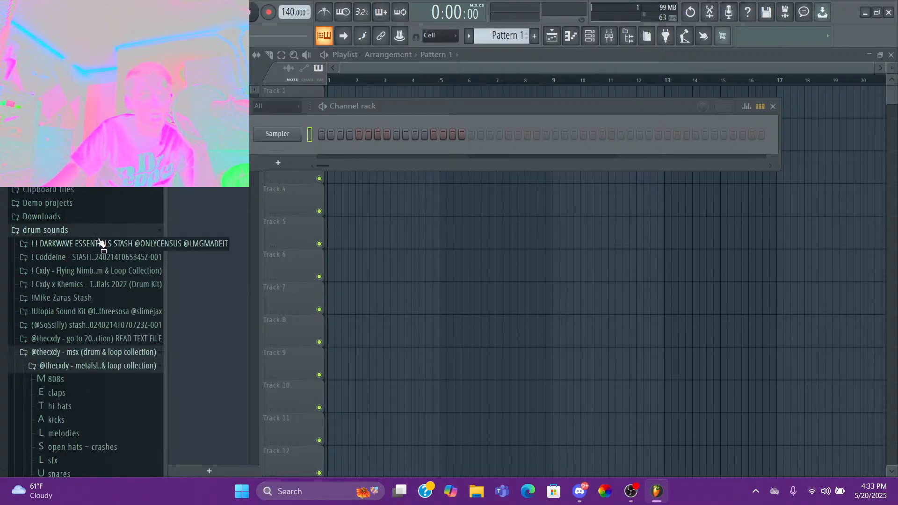
{"action": "scroll", "coordinate": [80, 286], "scroll_direction": "down", "scroll_amount": 5}
{"action": "left_click", "coordinate": [67, 200]}
{"action": "scroll", "coordinate": [96, 219], "scroll_direction": "up", "scroll_amount": 4}
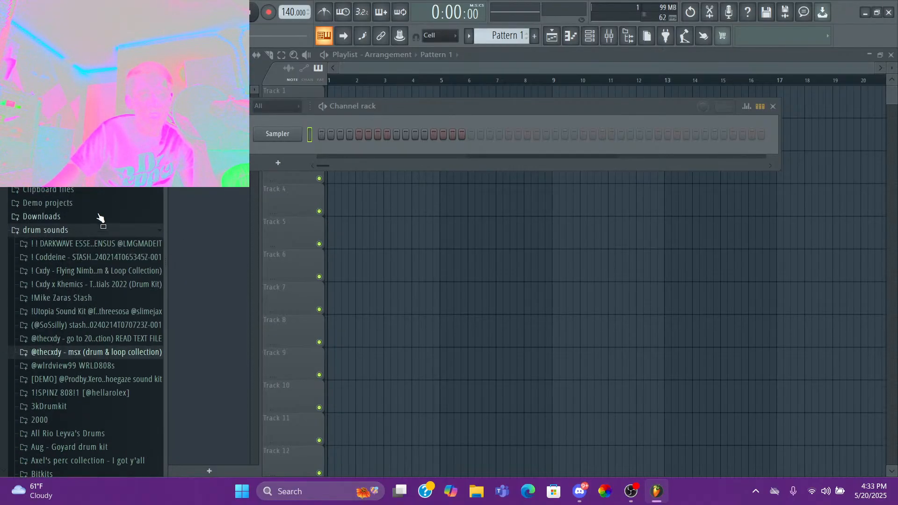
- Look through the full list of drum kits stored in the drum sounds folder
{"action": "scroll", "coordinate": [71, 262], "scroll_direction": "down", "scroll_amount": 2}
{"action": "scroll", "coordinate": [64, 281], "scroll_direction": "down", "scroll_amount": 4}
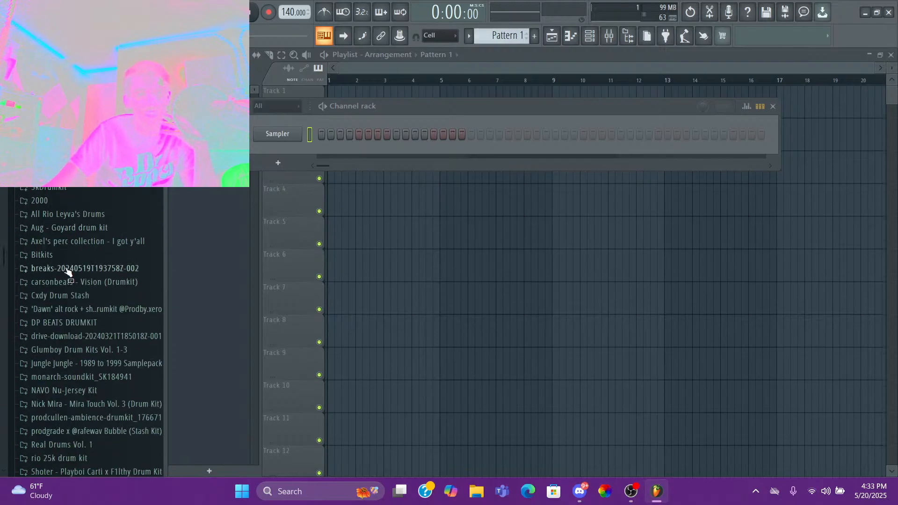
{"action": "scroll", "coordinate": [76, 357], "scroll_direction": "down", "scroll_amount": 6}
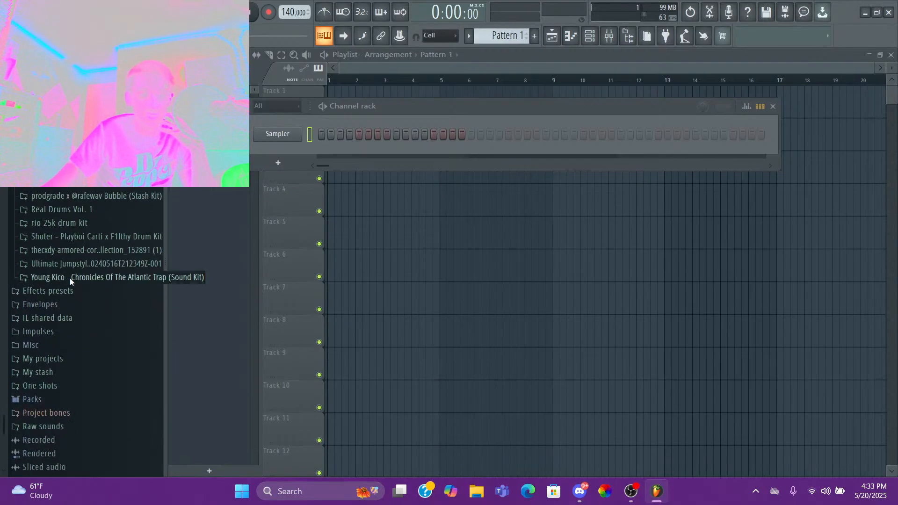
{"action": "scroll", "coordinate": [70, 277], "scroll_direction": "up", "scroll_amount": 8}
{"action": "scroll", "coordinate": [37, 269], "scroll_direction": "up", "scroll_amount": 4}
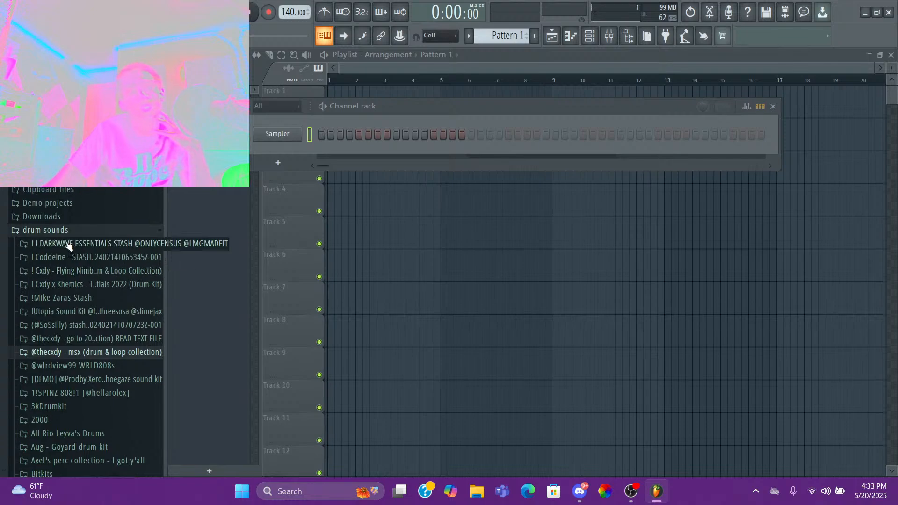
- Examine the samples inside the nested 2000 drum kit folder, collapse it, and return to the start of the kit list
{"action": "scroll", "coordinate": [64, 329], "scroll_direction": "down", "scroll_amount": 2}
{"action": "left_click", "coordinate": [49, 345]}
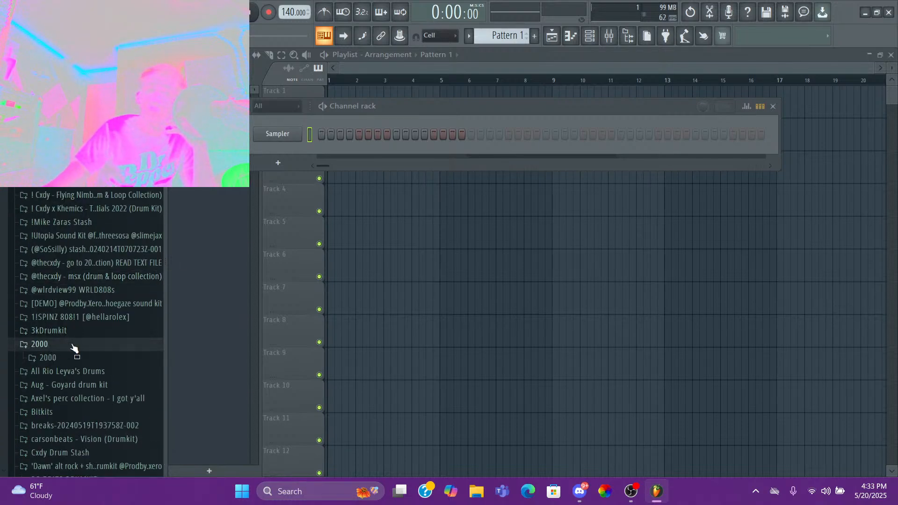
{"action": "left_click", "coordinate": [73, 347]}
{"action": "left_click", "coordinate": [59, 345]}
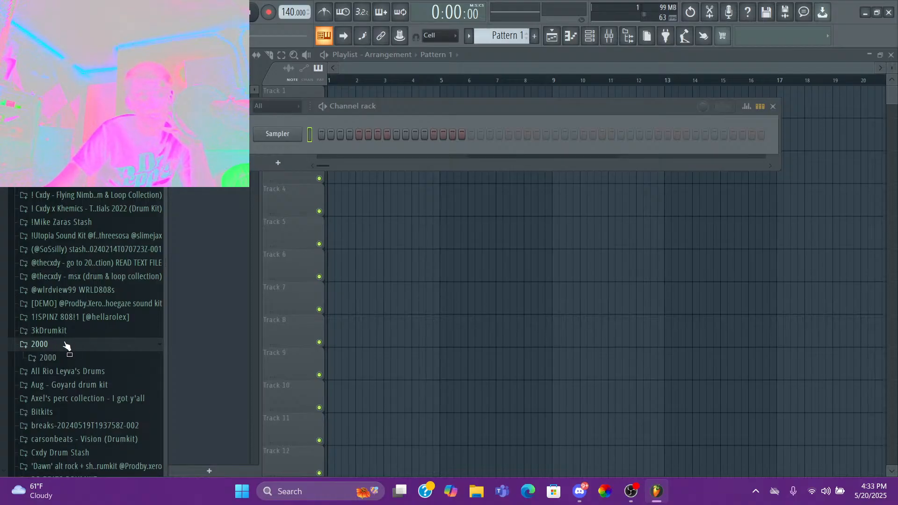
{"action": "left_click", "coordinate": [65, 358]}
{"action": "scroll", "coordinate": [100, 263], "scroll_direction": "up", "scroll_amount": 6}
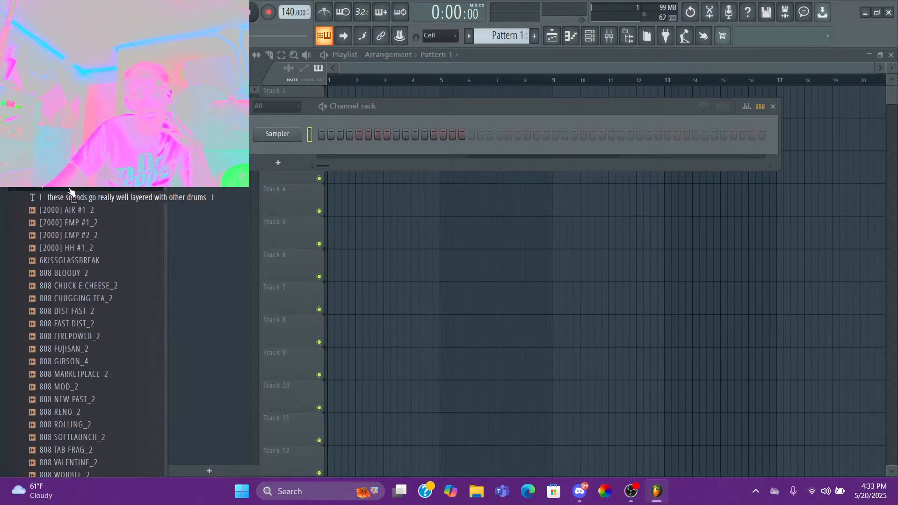
{"action": "left_click", "coordinate": [54, 173]}
{"action": "scroll", "coordinate": [47, 264], "scroll_direction": "down", "scroll_amount": 3}
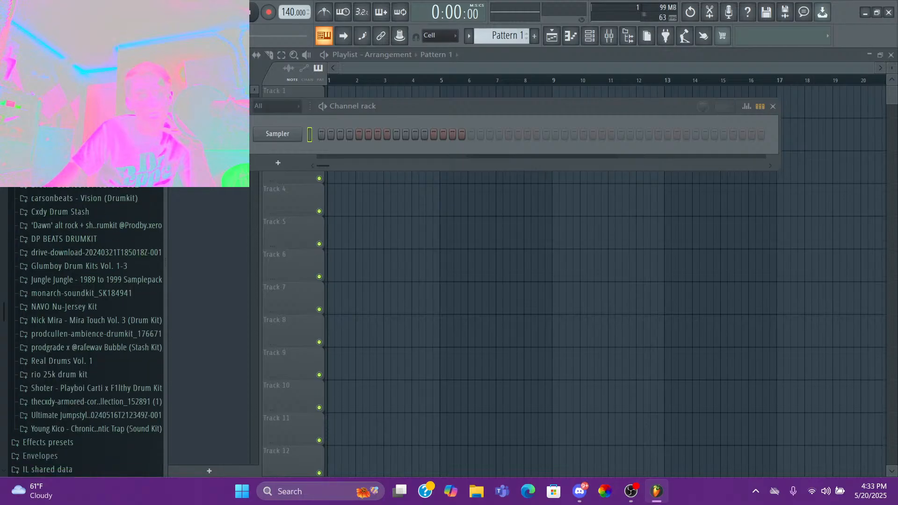
{"action": "scroll", "coordinate": [54, 225], "scroll_direction": "up", "scroll_amount": 6}
{"action": "scroll", "coordinate": [55, 196], "scroll_direction": "up", "scroll_amount": 3}
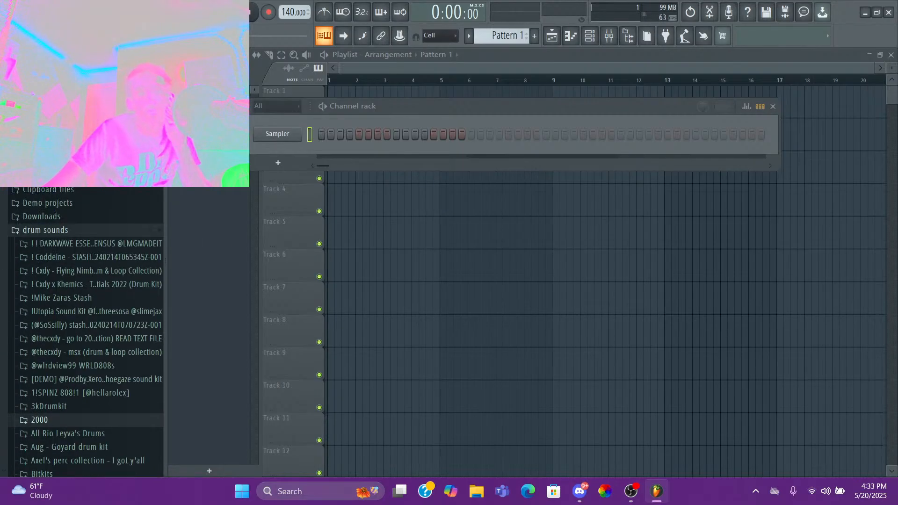
- Open the File settings with the browser's extra search folders and collapse the drum sounds folder in the browser
{"action": "left_click", "coordinate": [115, 7]}
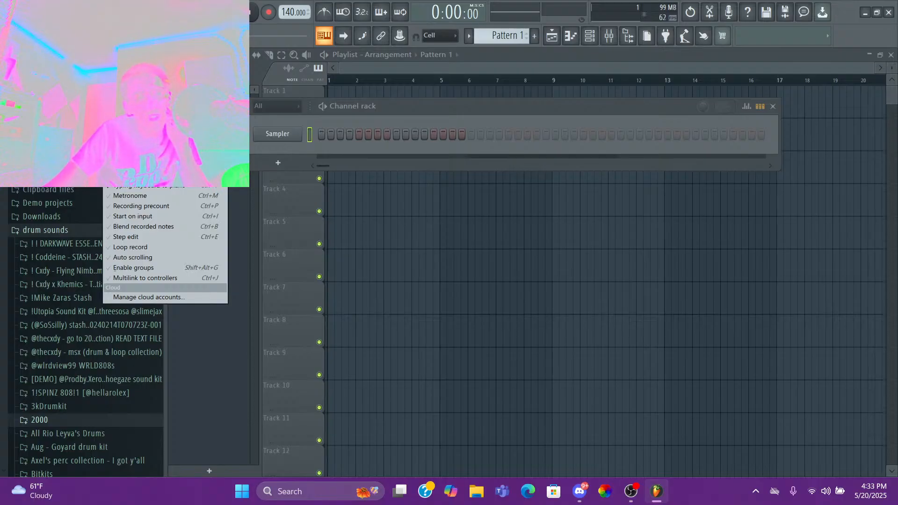
{"action": "left_click", "coordinate": [131, 55]}
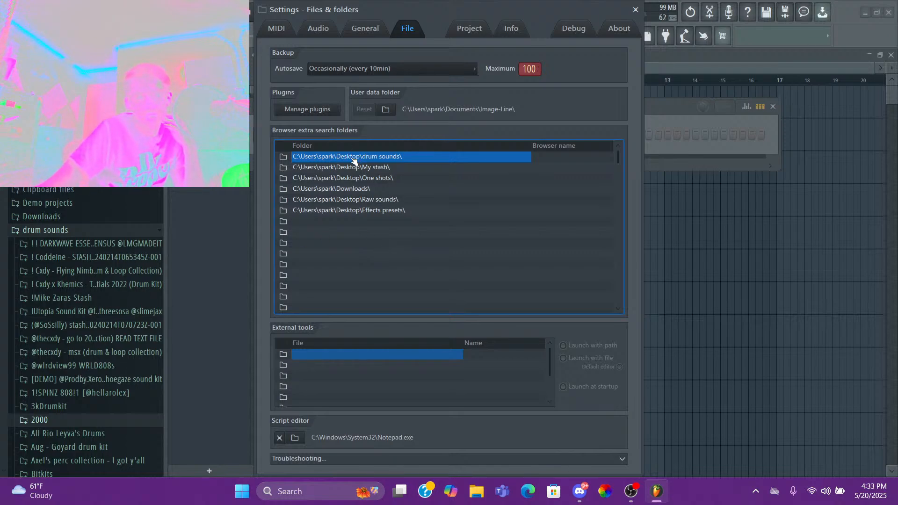
{"action": "left_click", "coordinate": [59, 233]}
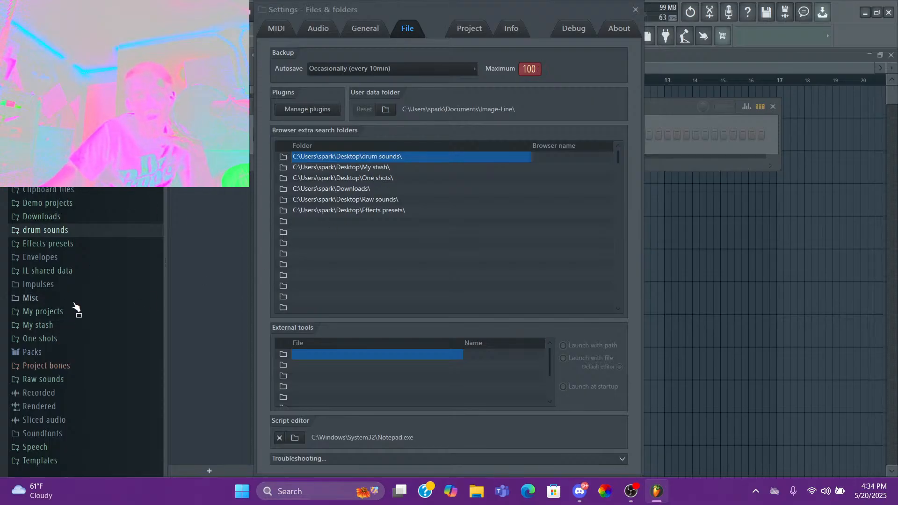
- Try choosing the Desktop folder [OKC Organized] as an extra browser search folder, cancel the choice, and close the settings
{"action": "left_click", "coordinate": [283, 223]}
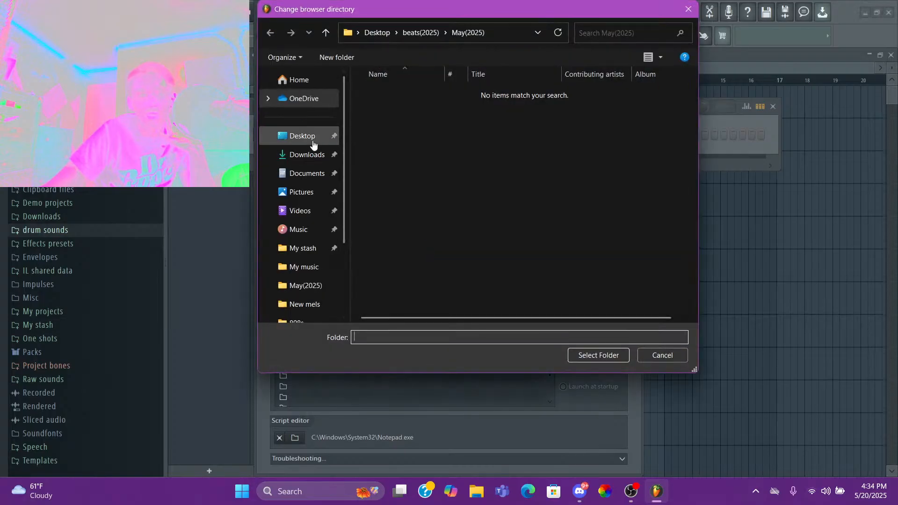
{"action": "left_click", "coordinate": [310, 135]}
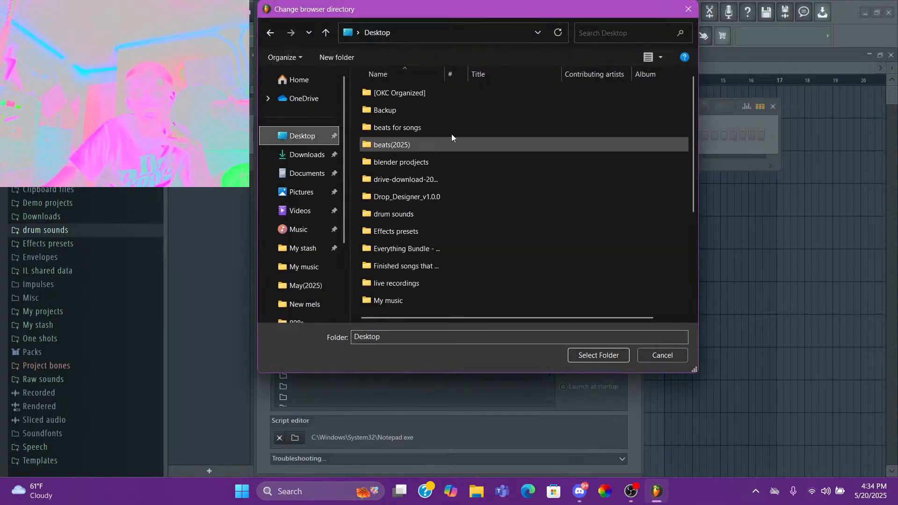
{"action": "left_click", "coordinate": [417, 94]}
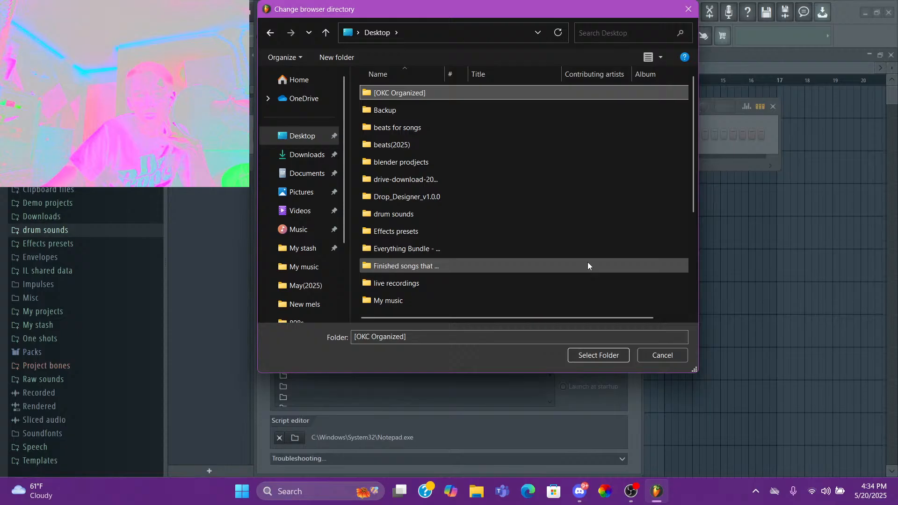
{"action": "left_click", "coordinate": [672, 354]}
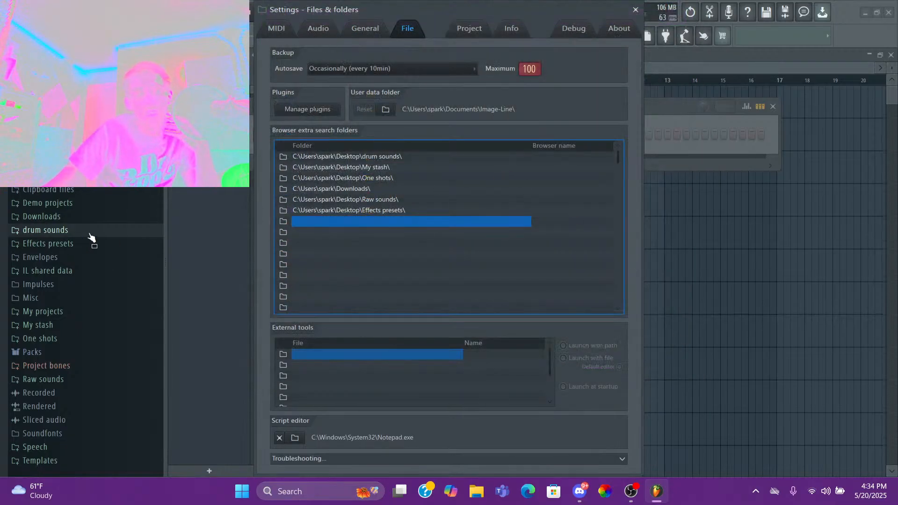
{"action": "left_click", "coordinate": [635, 11]}
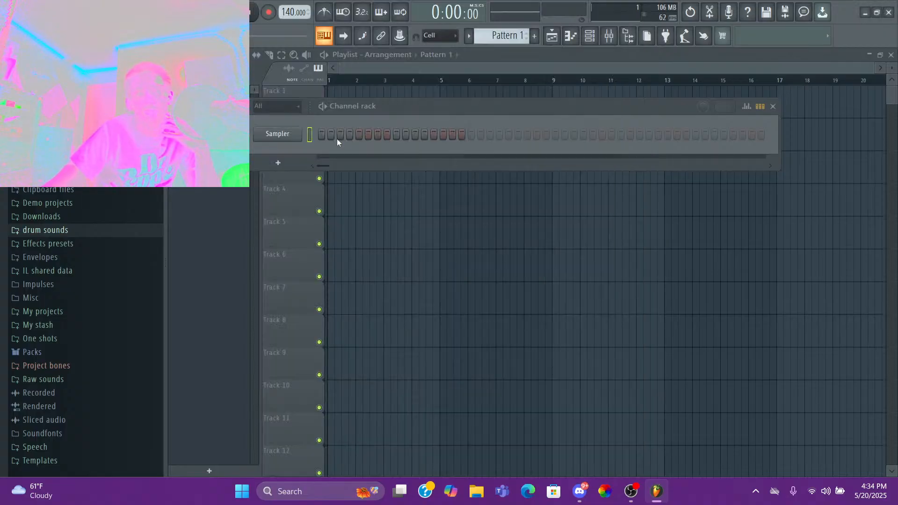
- Open the 808s folder of the msx (drum & loop collection) kit inside the drum sounds folder
{"action": "left_click", "coordinate": [74, 231]}
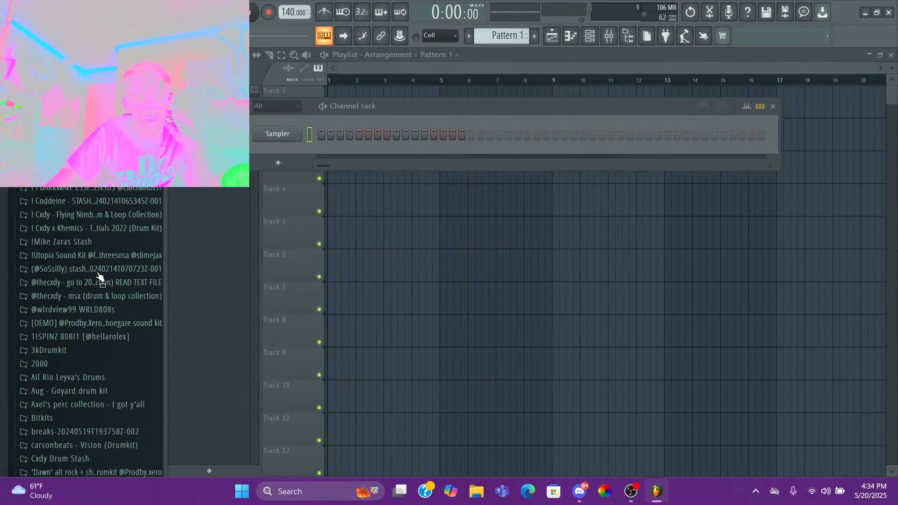
{"action": "scroll", "coordinate": [100, 277], "scroll_direction": "down", "scroll_amount": 3}
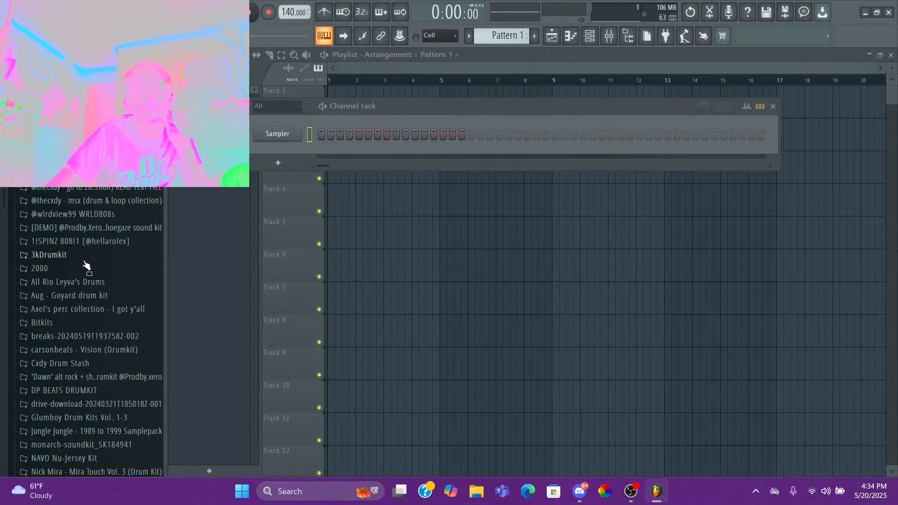
{"action": "left_click", "coordinate": [103, 201]}
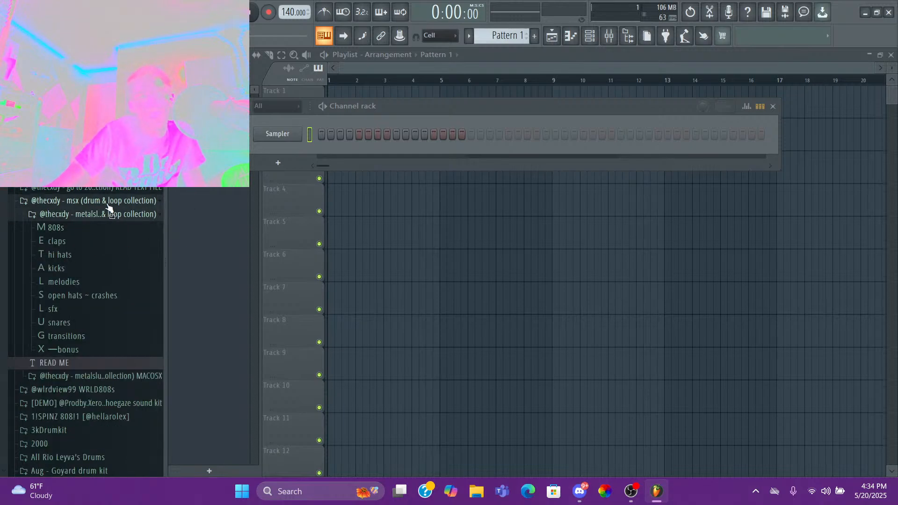
{"action": "scroll", "coordinate": [108, 208], "scroll_direction": "up", "scroll_amount": 2}
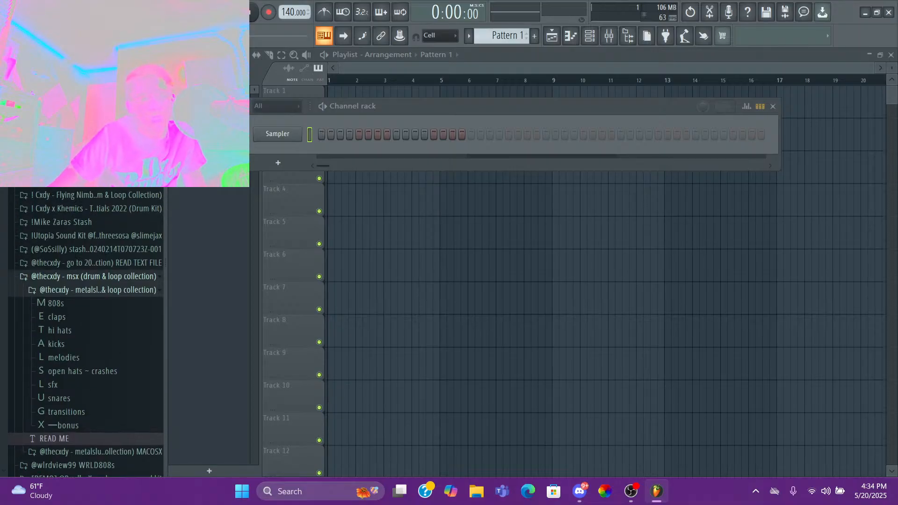
{"action": "left_click", "coordinate": [81, 305]}
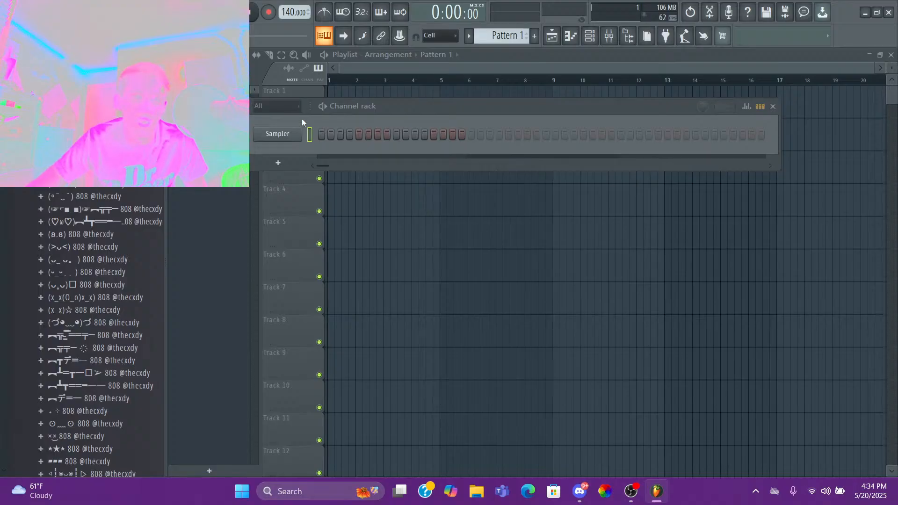
- Move the Channel rack slightly lower over the Playlist and bring the empty Playlist into view
{"action": "left_click_drag", "start_coordinate": [405, 107], "coordinate": [427, 151]}
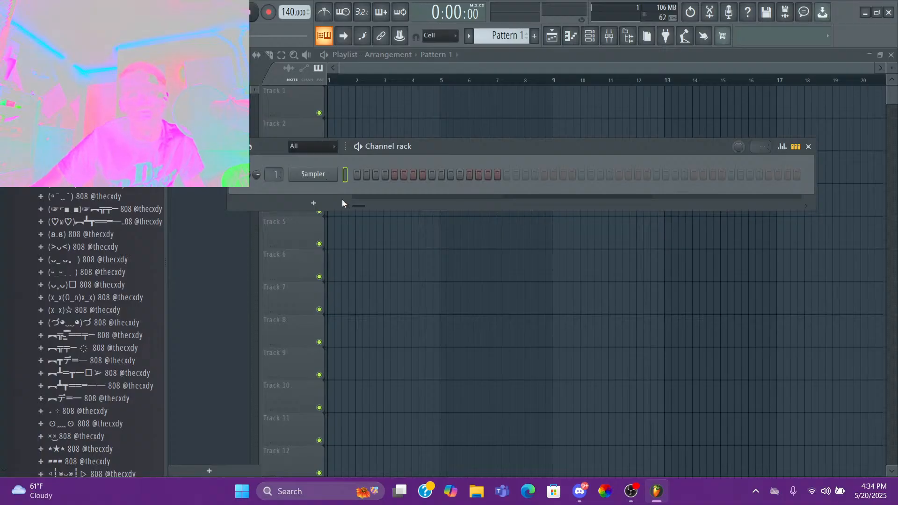
{"action": "left_click", "coordinate": [357, 111]}
{"action": "right_click", "coordinate": [382, 101]}
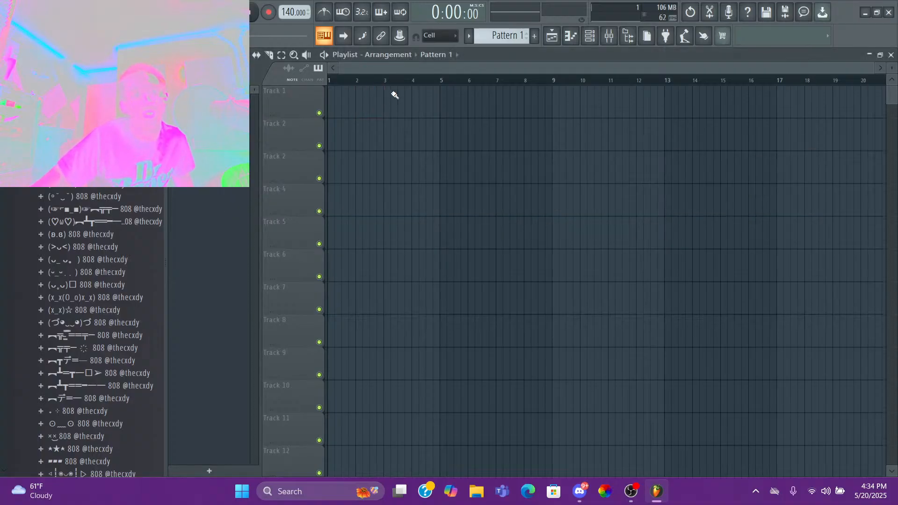
- Add an 808 sample from the browser to the Channel rack as a new channel and toggle its Cut itself option
{"action": "left_click", "coordinate": [590, 36]}
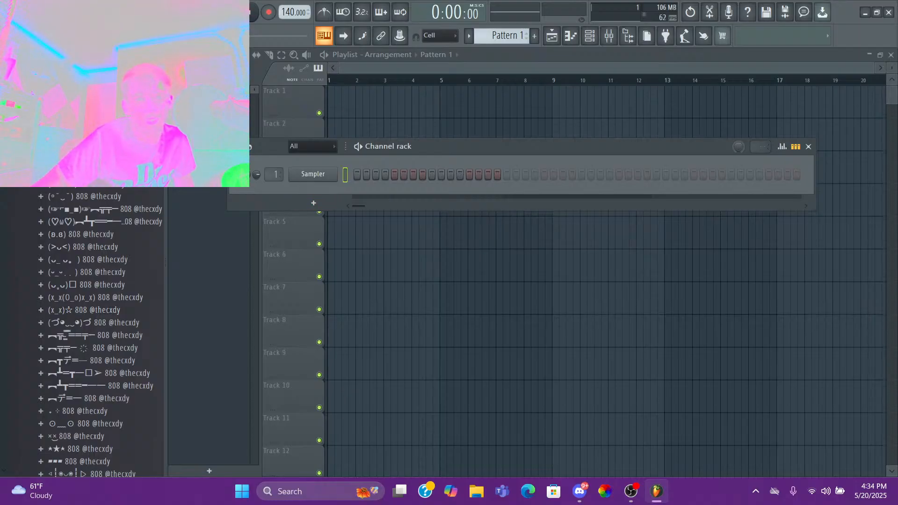
{"action": "left_click_drag", "start_coordinate": [70, 196], "coordinate": [319, 192]}
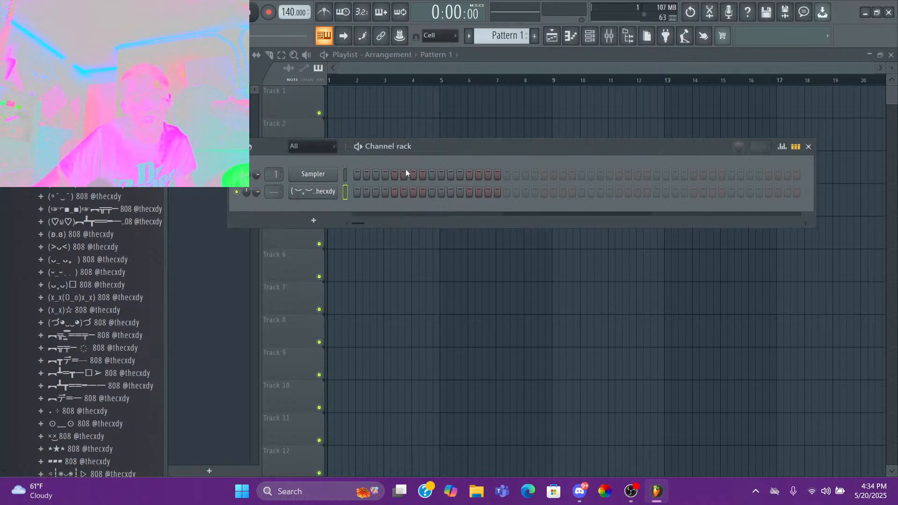
{"action": "right_click", "coordinate": [315, 194]}
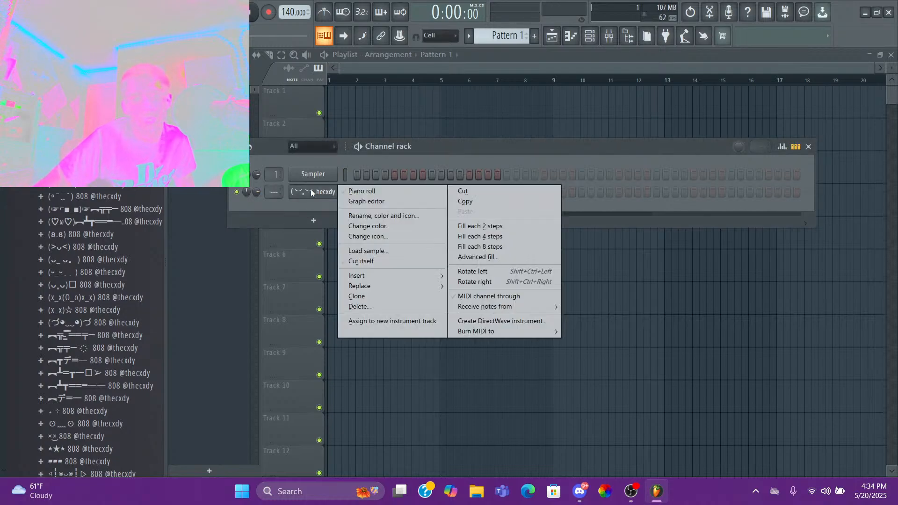
{"action": "left_click", "coordinate": [374, 261]}
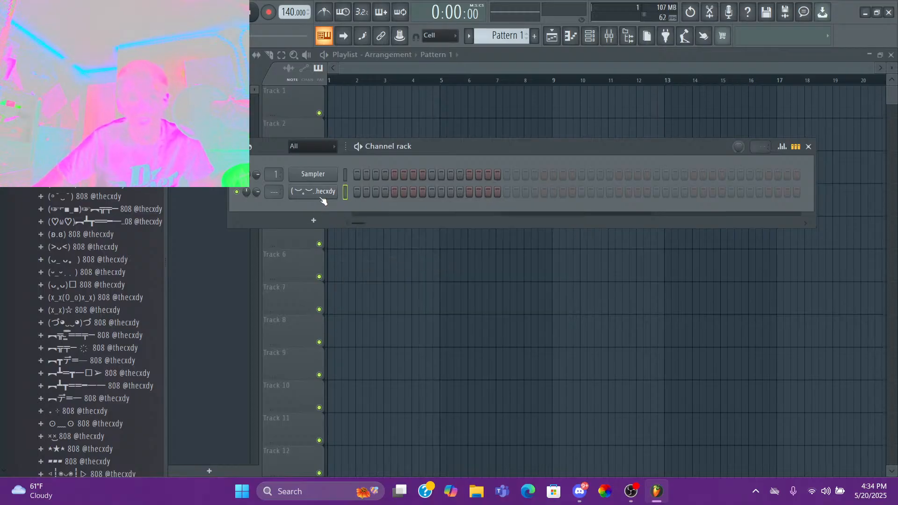
{"action": "right_click", "coordinate": [314, 192]}
{"action": "left_click", "coordinate": [372, 261]}
- Open the 808 channel in the Piano roll, place a D5 note on each beat of bar 1, and play them
{"action": "right_click", "coordinate": [326, 193]}
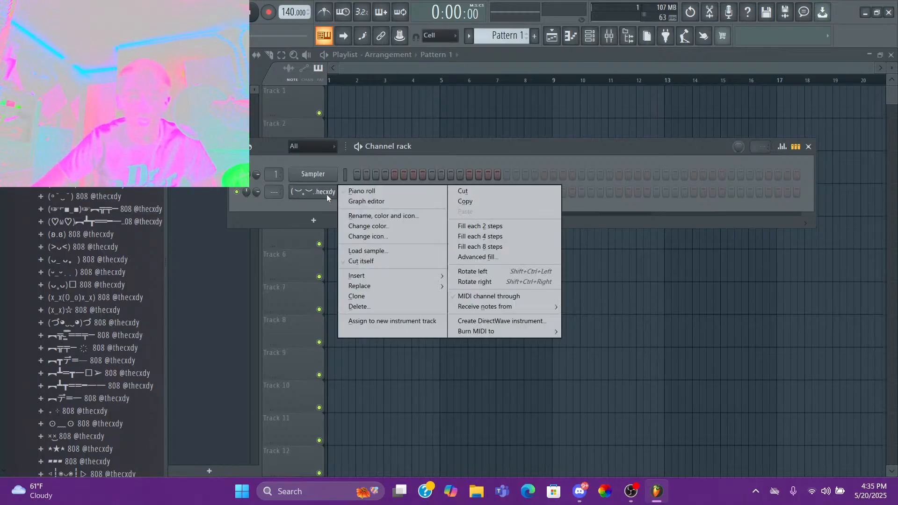
{"action": "left_click", "coordinate": [366, 192]}
{"action": "left_click", "coordinate": [220, 200]}
{"action": "left_click", "coordinate": [262, 200]}
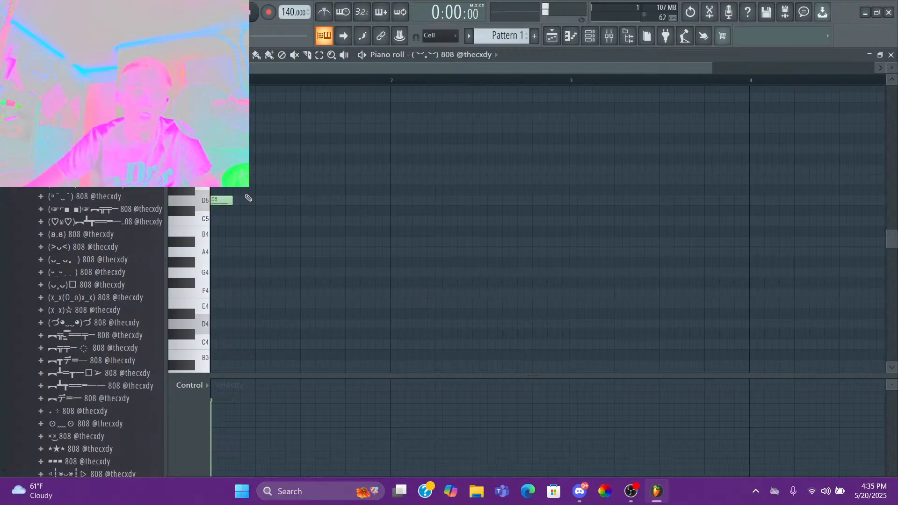
{"action": "key", "text": "space"}
{"action": "left_click", "coordinate": [309, 200]}
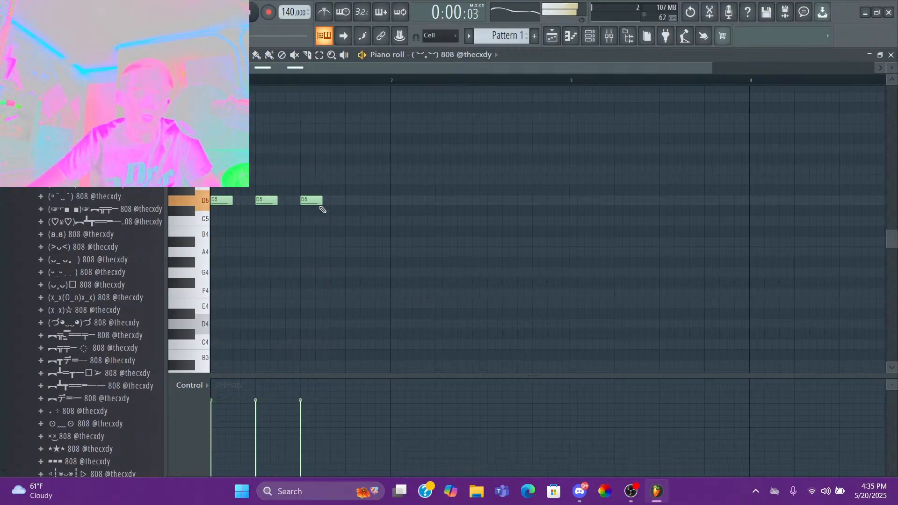
{"action": "left_click", "coordinate": [354, 200]}
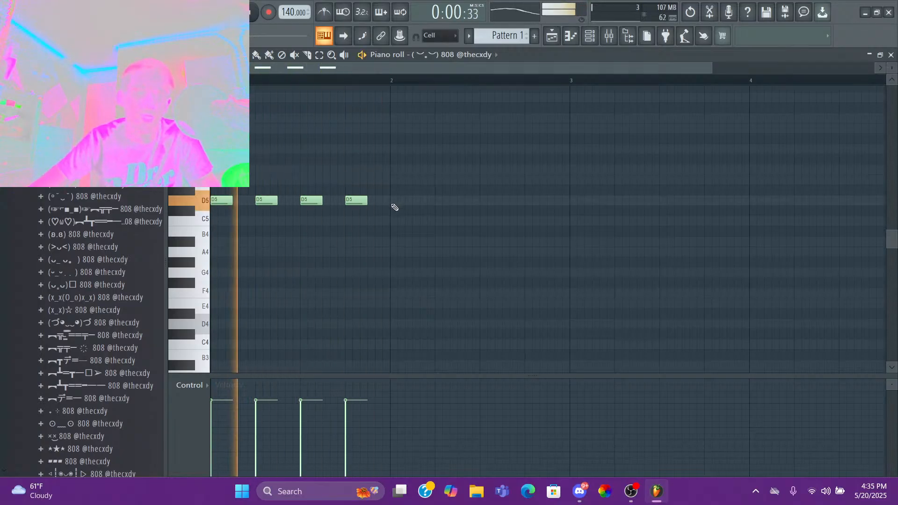
{"action": "key", "text": "space"}
- Delete the four D5 notes from the Piano roll
{"action": "right_click", "coordinate": [355, 202]}
{"action": "right_click", "coordinate": [310, 202]}
{"action": "right_click", "coordinate": [264, 202]}
{"action": "right_click", "coordinate": [220, 204]}
- Toggle Cut itself on the 808 channel again and play two D5 notes placed in the first half of bar 1
{"action": "left_click", "coordinate": [589, 36]}
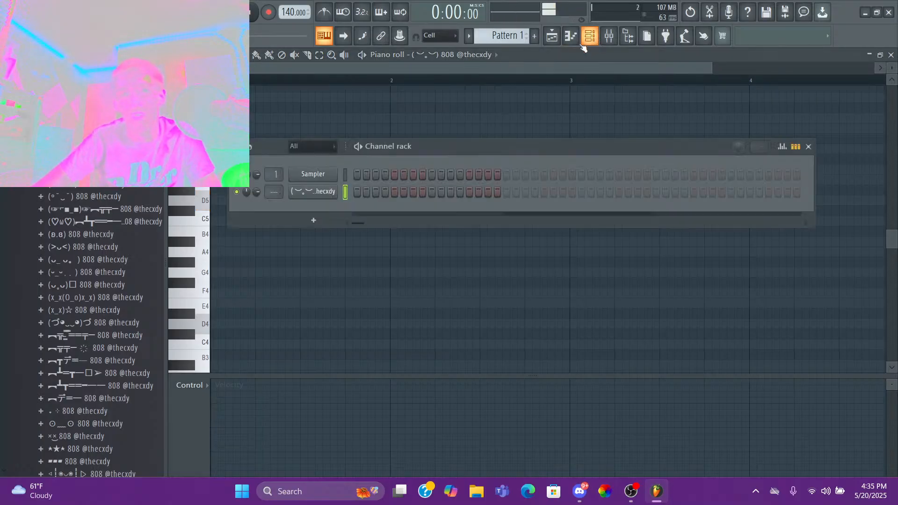
{"action": "right_click", "coordinate": [331, 192]}
{"action": "left_click", "coordinate": [347, 262]}
{"action": "left_click_drag", "start_coordinate": [329, 271], "coordinate": [218, 201]}
{"action": "key", "text": "space"}
{"action": "left_click", "coordinate": [285, 200]}
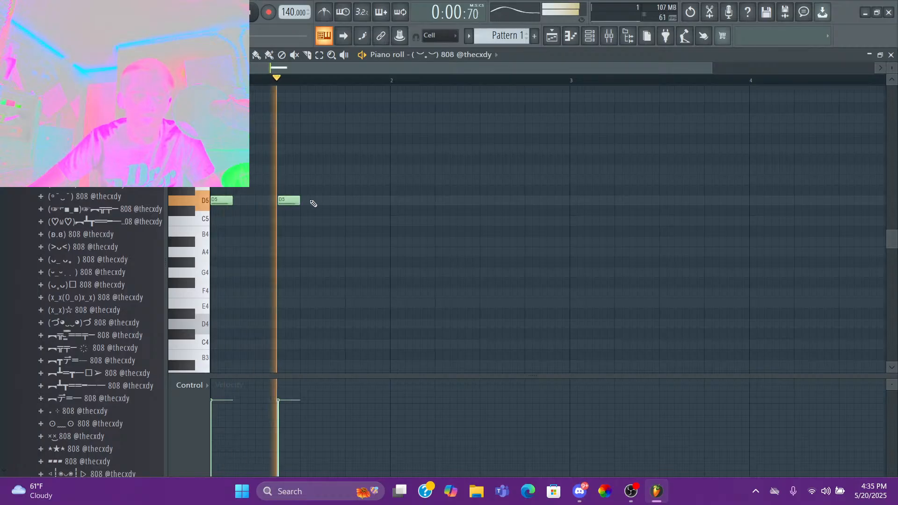
{"action": "key", "text": "space"}
- Clear the two D5 notes, then place a single D5 at the start of bar 1 and delete it
{"action": "right_click", "coordinate": [289, 201]}
{"action": "right_click", "coordinate": [223, 201]}
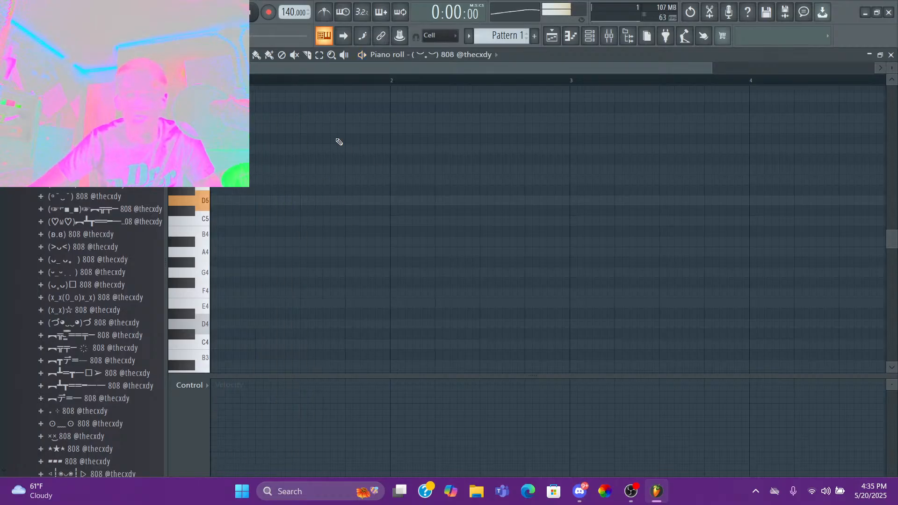
{"action": "key", "text": "F6"}
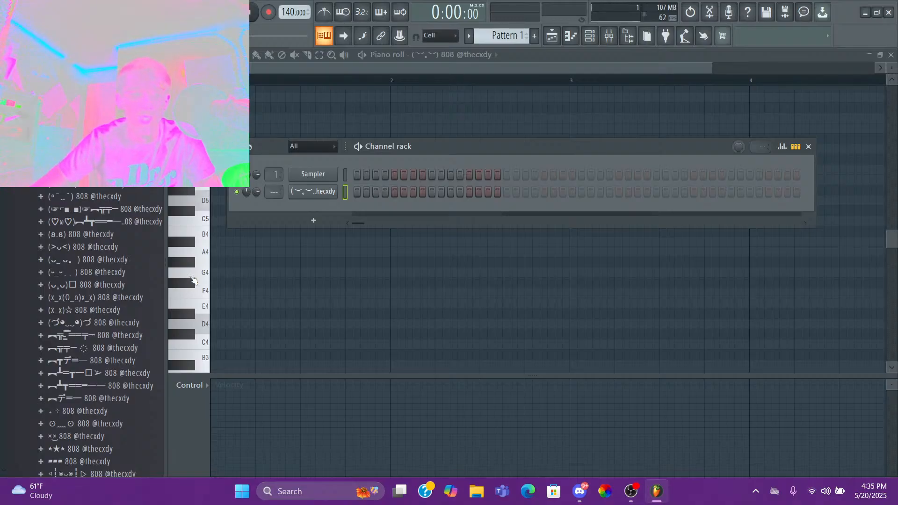
{"action": "left_click_drag", "start_coordinate": [226, 239], "coordinate": [220, 200]}
{"action": "left_click", "coordinate": [228, 197]}
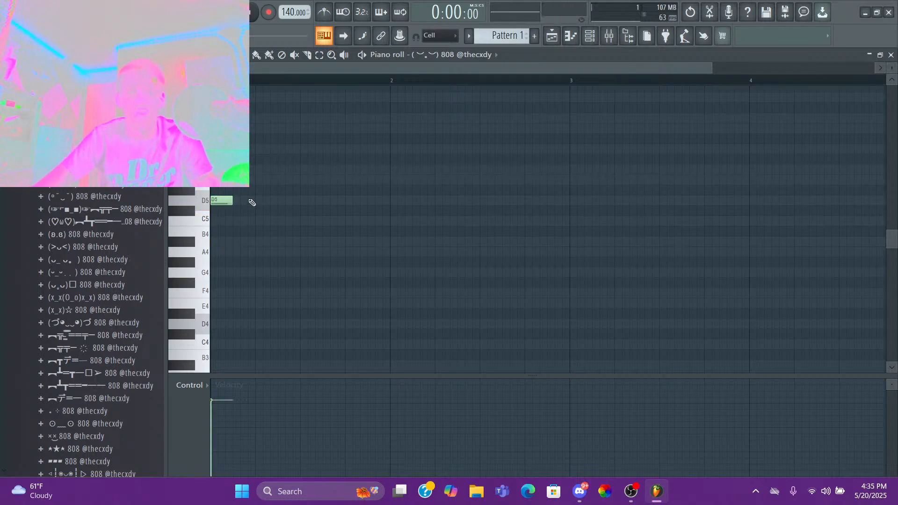
{"action": "mouse_move", "coordinate": [214, 201]}
{"action": "left_mouse_down"}
{"action": "mouse_move", "coordinate": [213, 221]}
{"action": "mouse_move", "coordinate": [214, 200]}
{"action": "mouse_move", "coordinate": [214, 221]}
{"action": "mouse_move", "coordinate": [206, 202]}
{"action": "left_mouse_up"}
{"action": "right_click", "coordinate": [217, 202]}
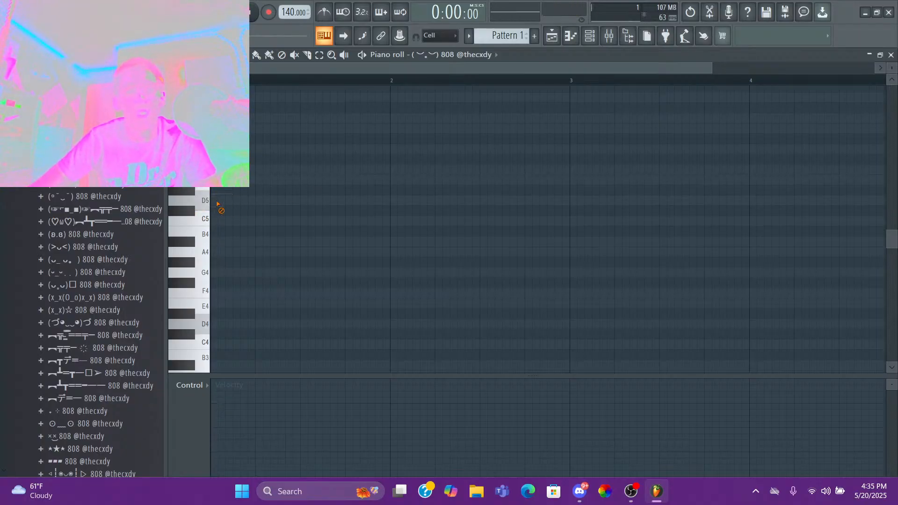
- Set the root note of the Piano roll's scale highlighting to F#
{"action": "left_click", "coordinate": [173, 54]}
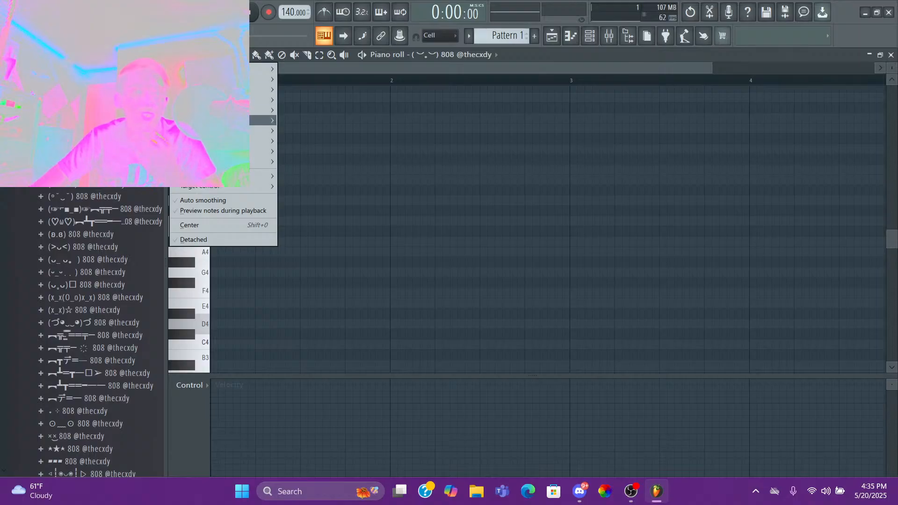
{"action": "mouse_move", "coordinate": [262, 110]}
{"action": "left_click", "coordinate": [377, 119]}
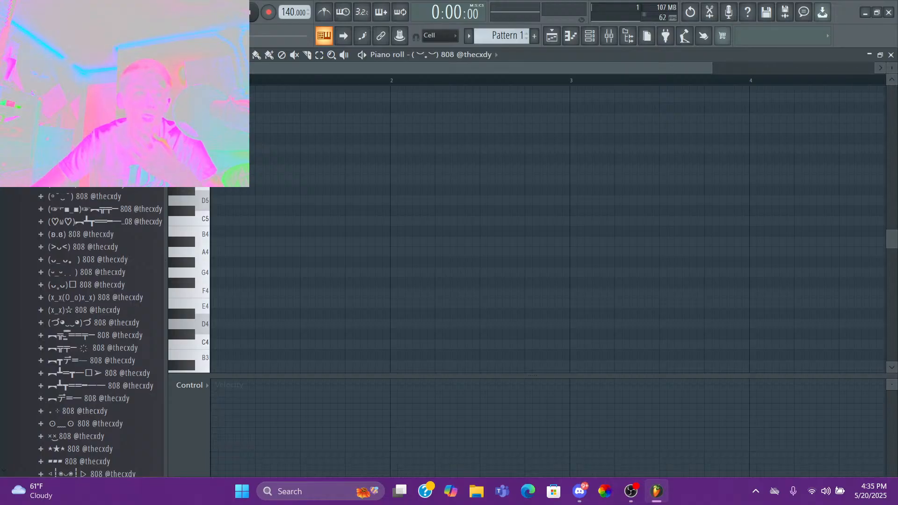
{"action": "left_click", "coordinate": [173, 55]}
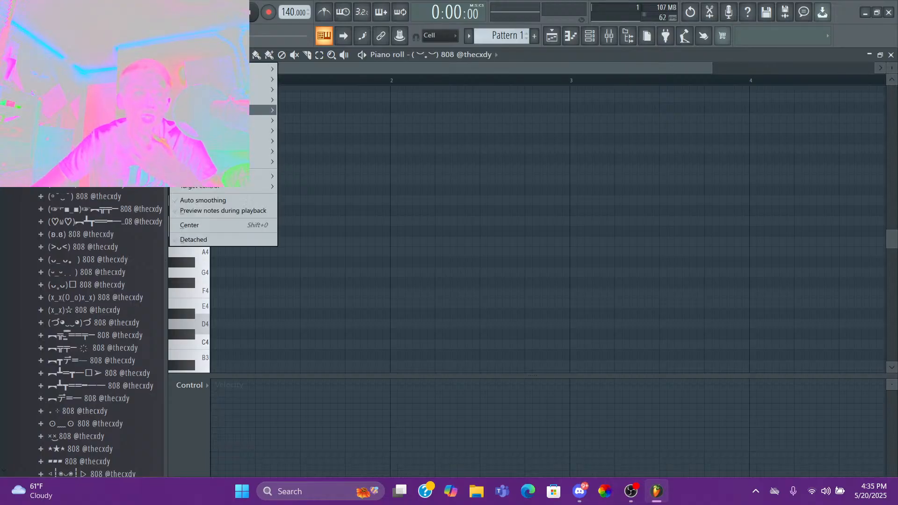
{"action": "mouse_move", "coordinate": [262, 110]}
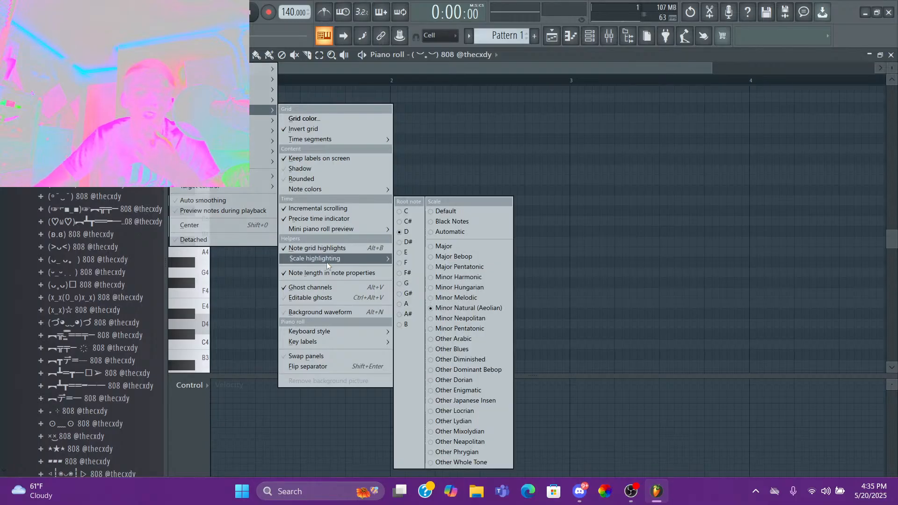
{"action": "mouse_move", "coordinate": [383, 260]}
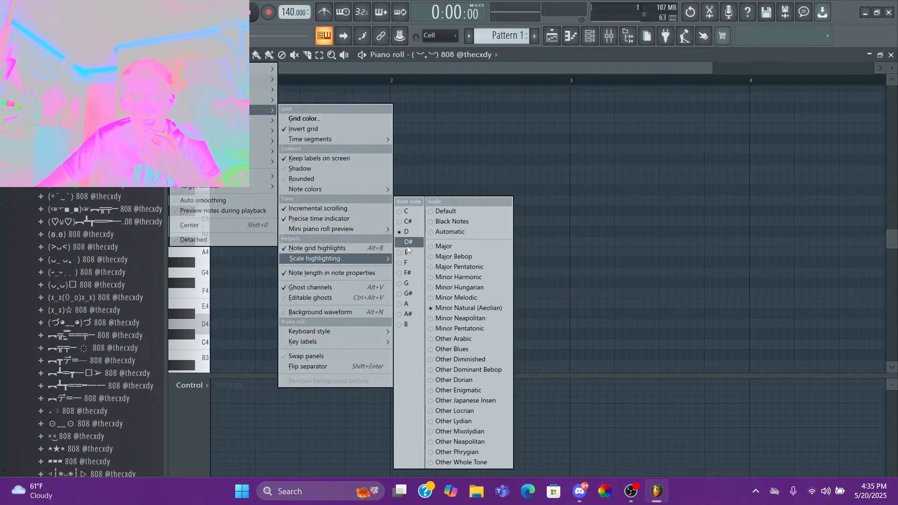
{"action": "left_click", "coordinate": [409, 281]}
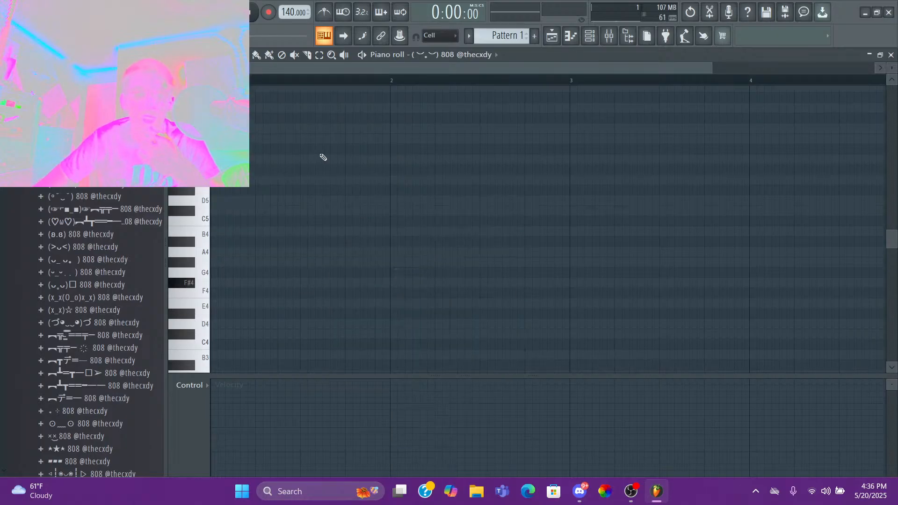
- Place five F#5 notes in the Piano roll, three in bar 1 and two in bar 2
{"action": "left_click", "coordinate": [256, 155]}
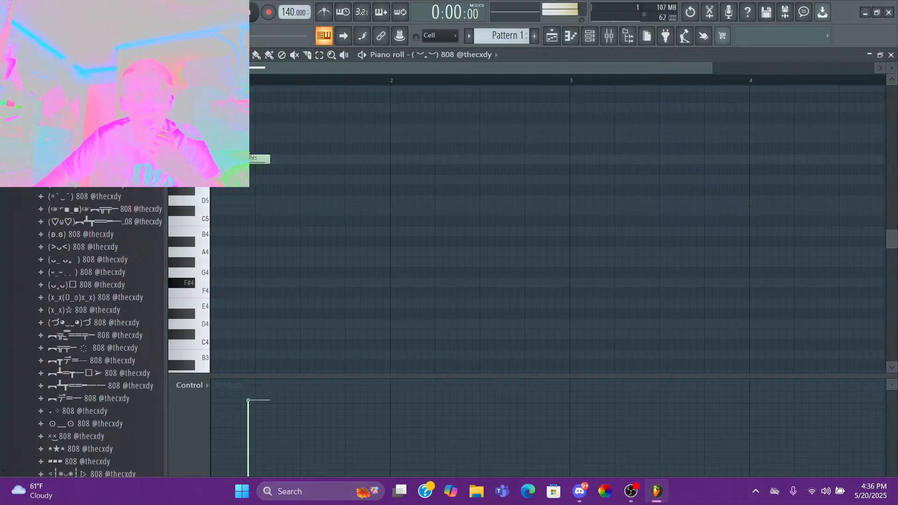
{"action": "left_click", "coordinate": [282, 159]}
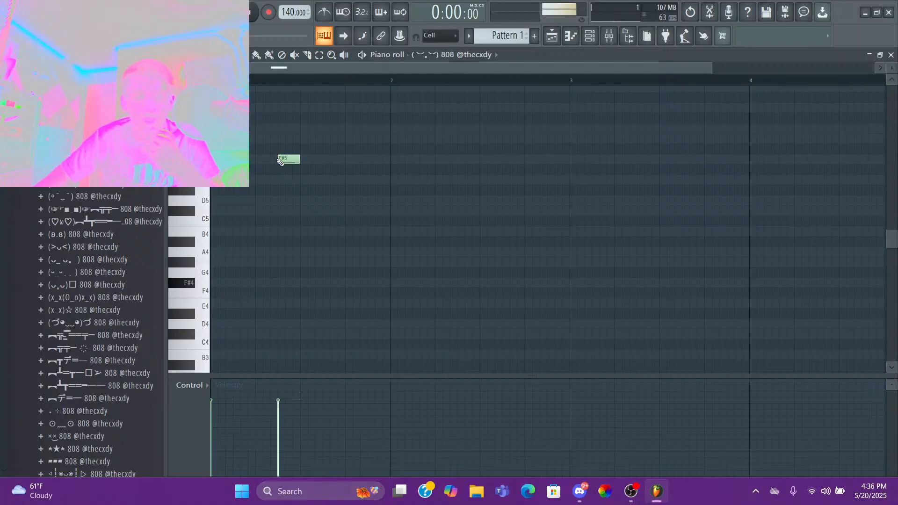
{"action": "left_click", "coordinate": [345, 159]}
{"action": "left_click_drag", "start_coordinate": [354, 159], "coordinate": [357, 160]}
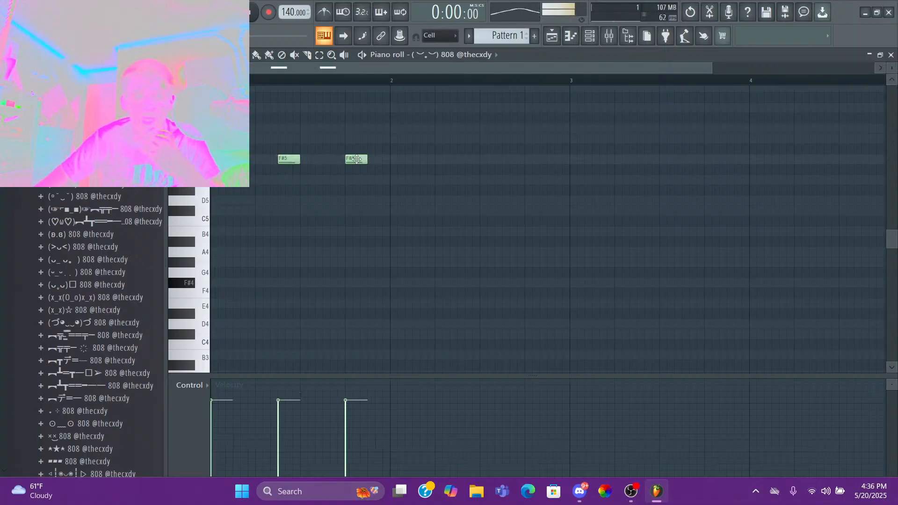
{"action": "left_click", "coordinate": [440, 160]}
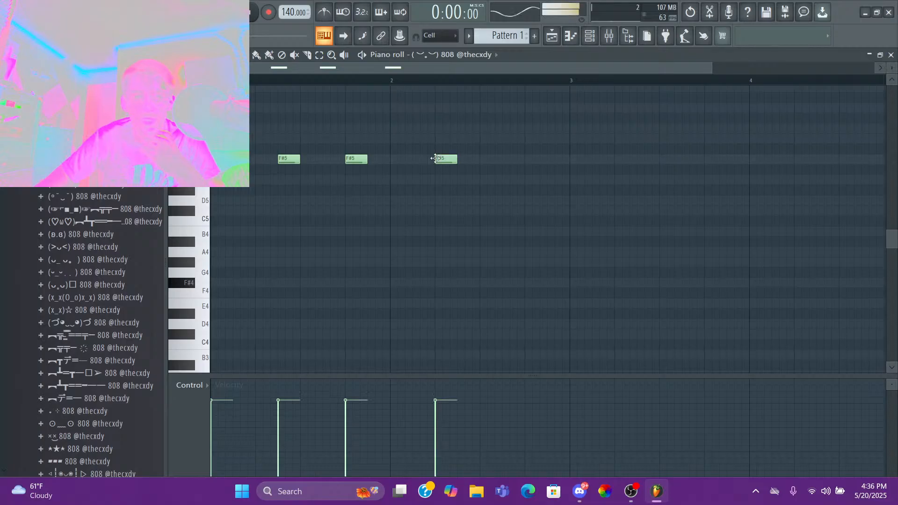
{"action": "left_click", "coordinate": [507, 159]}
- Play back the F#5 note pattern twice and stop it each time
{"action": "key", "text": "space"}
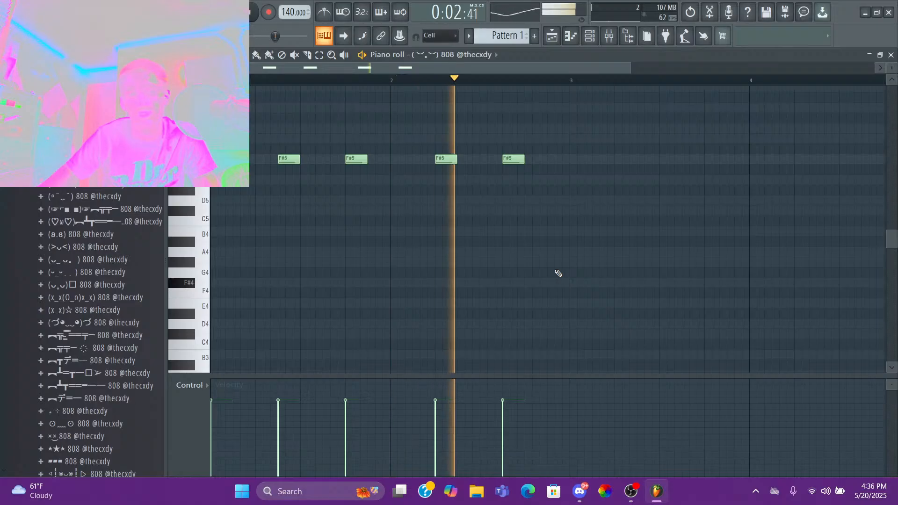
{"action": "scroll", "coordinate": [558, 273], "scroll_direction": "up", "scroll_amount": 3}
{"action": "key", "text": "space"}
{"action": "mouse_move", "coordinate": [631, 500]}
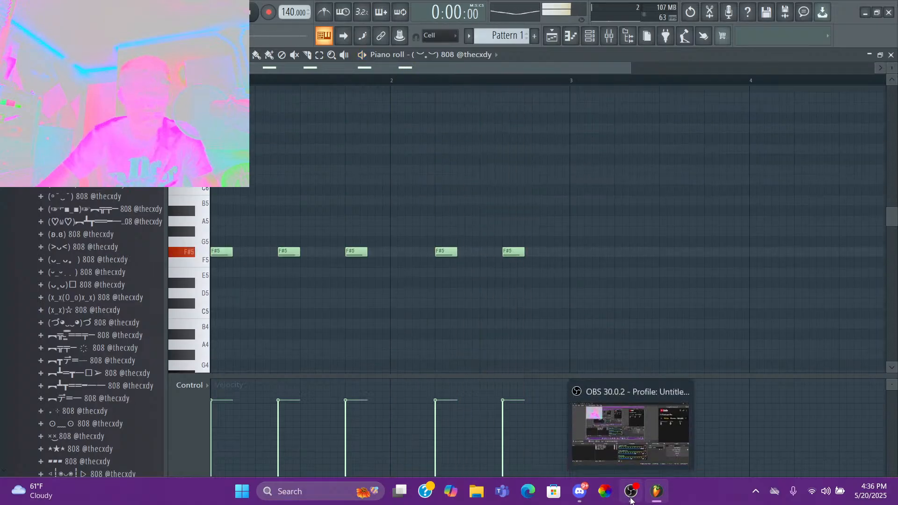
{"action": "mouse_move", "coordinate": [626, 411]}
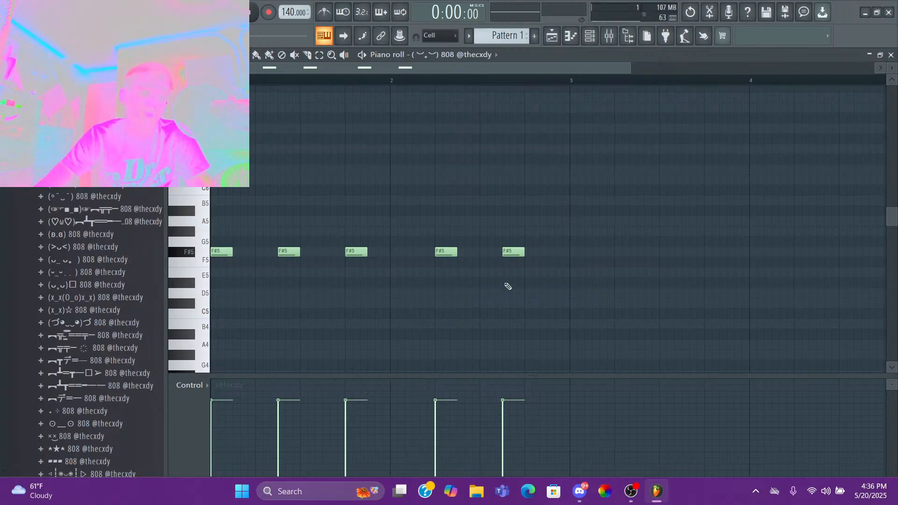
{"action": "key", "text": "space"}
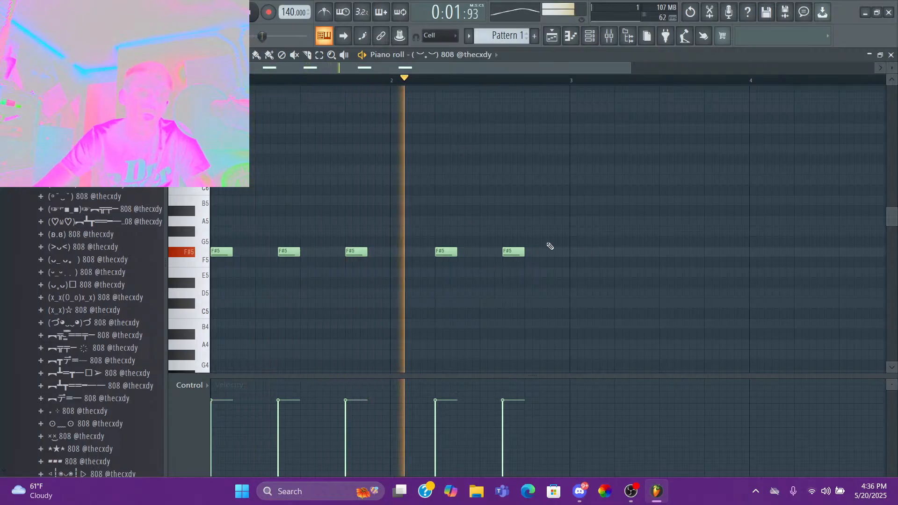
{"action": "key", "text": "space"}
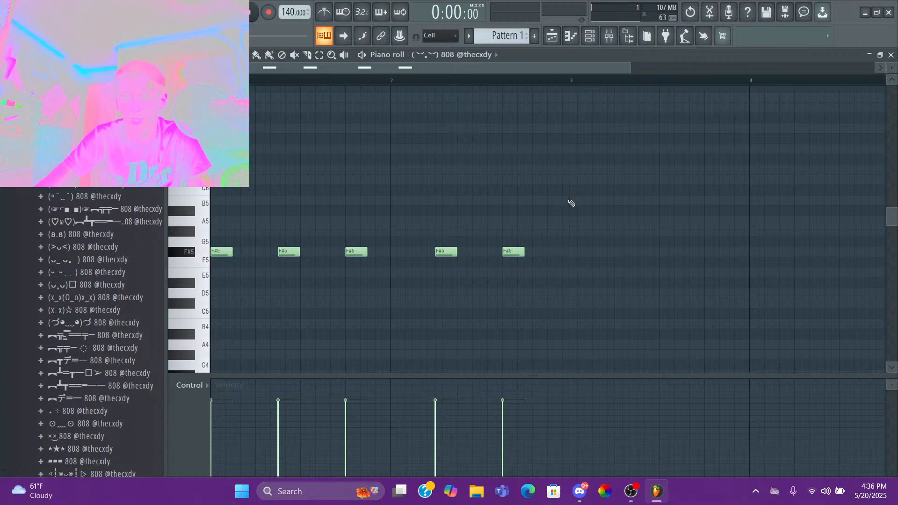
- Delete all five F#5 notes from the Piano roll
{"action": "right_click", "coordinate": [510, 253]}
{"action": "right_click", "coordinate": [446, 253]}
{"action": "right_click", "coordinate": [357, 253]}
{"action": "right_click", "coordinate": [289, 253]}
{"action": "right_click", "coordinate": [222, 253]}
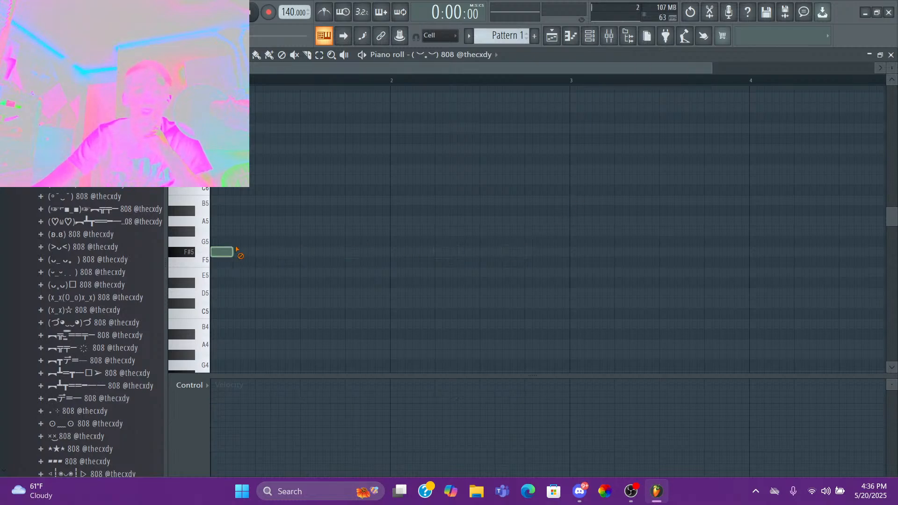
- Delete the 808 sample channel from the Channel rack
{"action": "left_click", "coordinate": [590, 36]}
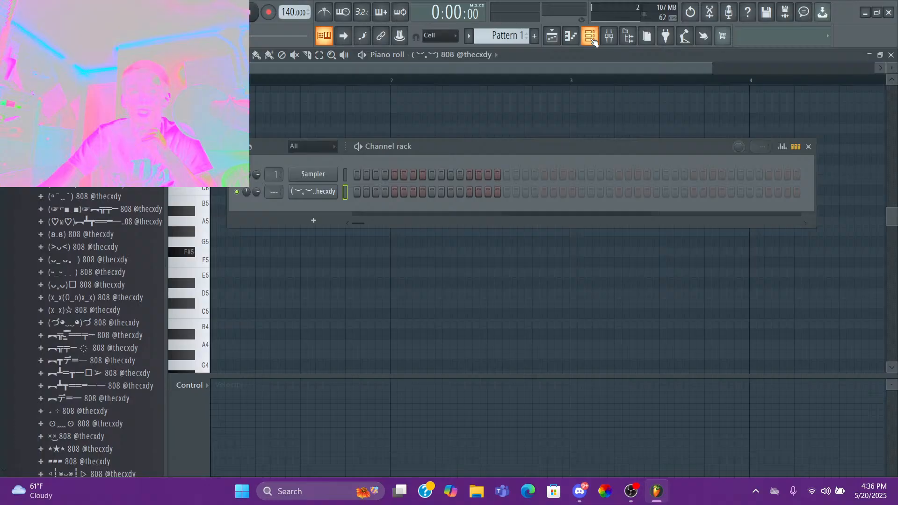
{"action": "right_click", "coordinate": [309, 201]}
{"action": "left_click", "coordinate": [369, 304]}
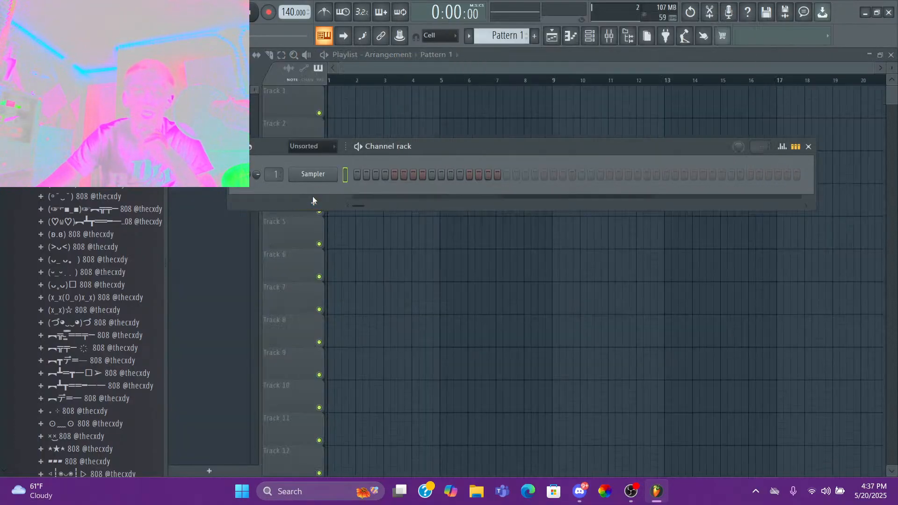
- Add an FL Keys instrument as a new channel in the Channel rack
{"action": "left_click", "coordinate": [314, 204]}
{"action": "left_click", "coordinate": [276, 198]}
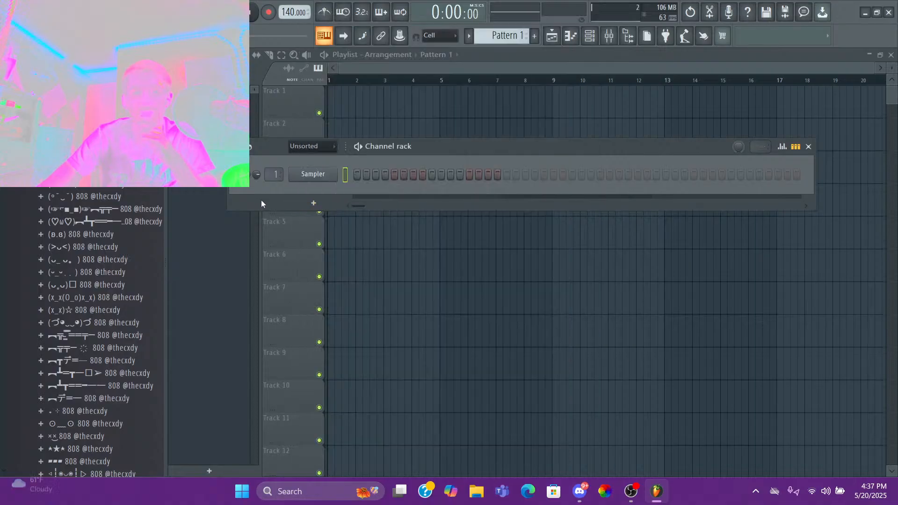
{"action": "left_click", "coordinate": [324, 202]}
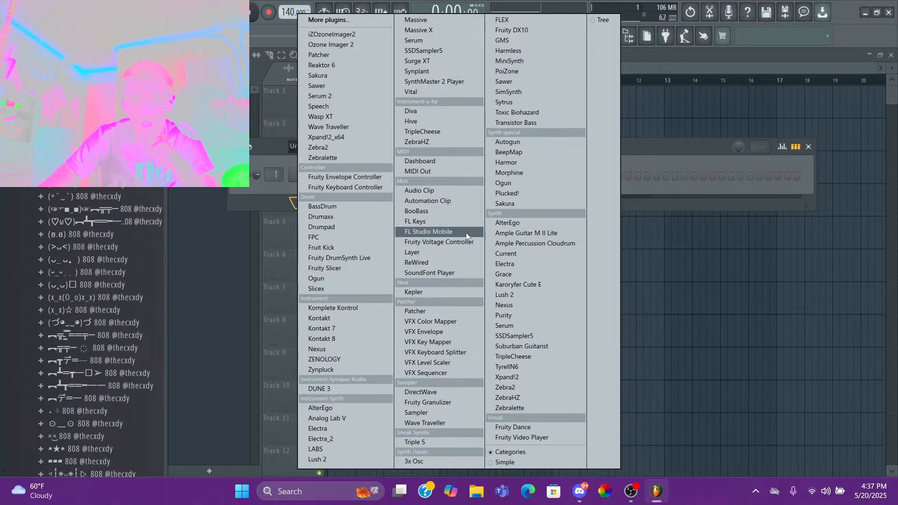
{"action": "left_click", "coordinate": [430, 224]}
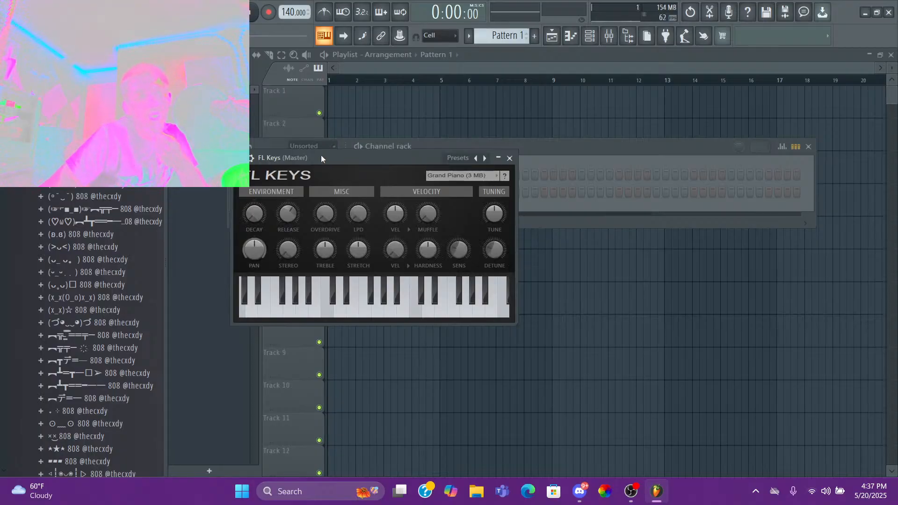
- Audition several FL Keys notes with the typing keyboard and review the available base note and layout options for typing notes
{"action": "left_click_drag", "start_coordinate": [321, 155], "coordinate": [370, 124]}
{"action": "key", "text": "x"}
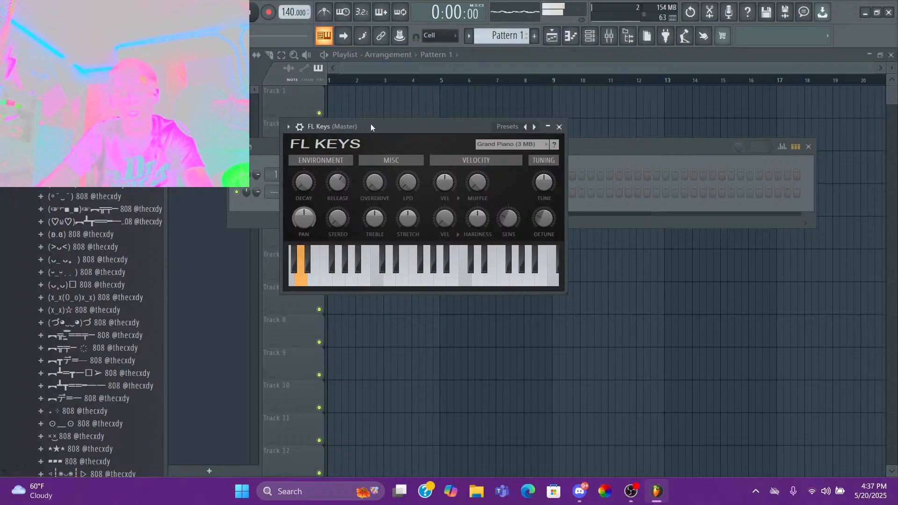
{"action": "key", "text": "v"}
{"action": "key", "text": "b"}
{"action": "key", "text": "r"}
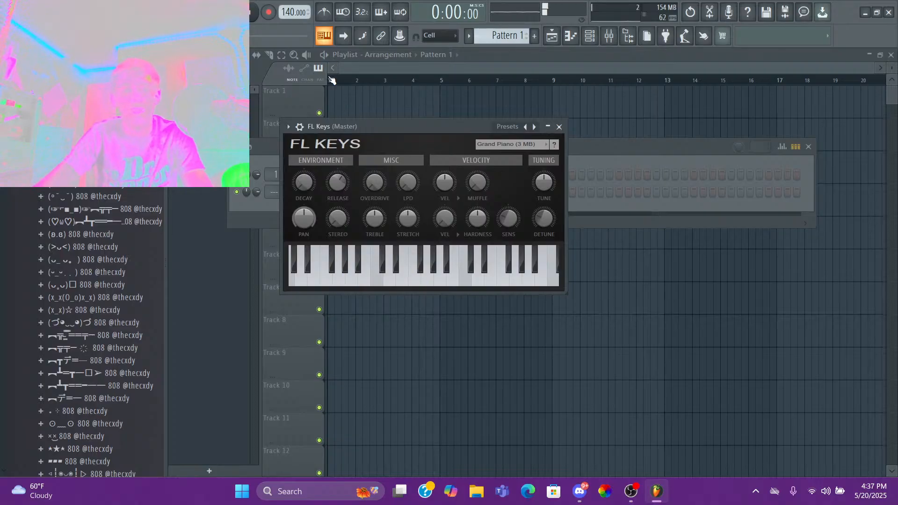
{"action": "key", "text": "x"}
{"action": "key", "text": "b"}
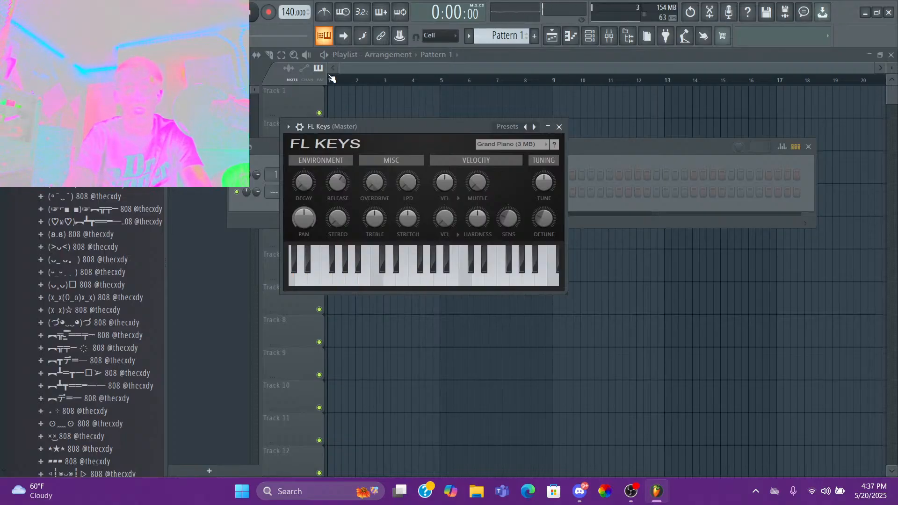
{"action": "key", "text": "x"}
{"action": "key", "text": "v"}
{"action": "key", "text": "j"}
{"action": "key", "text": "3"}
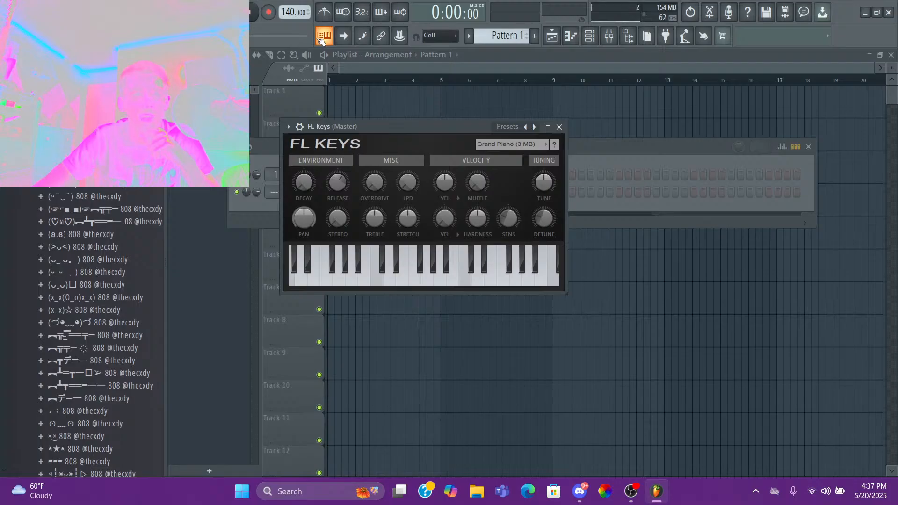
{"action": "right_click", "coordinate": [318, 41]}
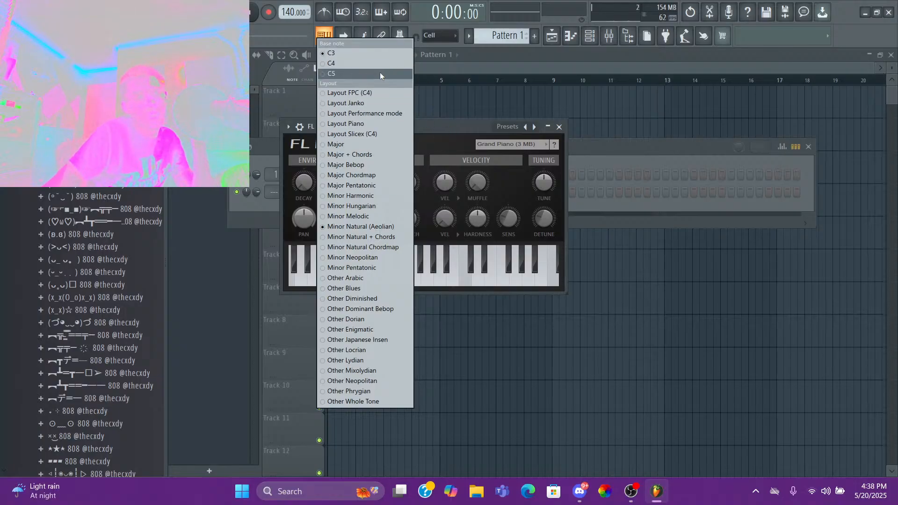
{"action": "left_click", "coordinate": [453, 126]}
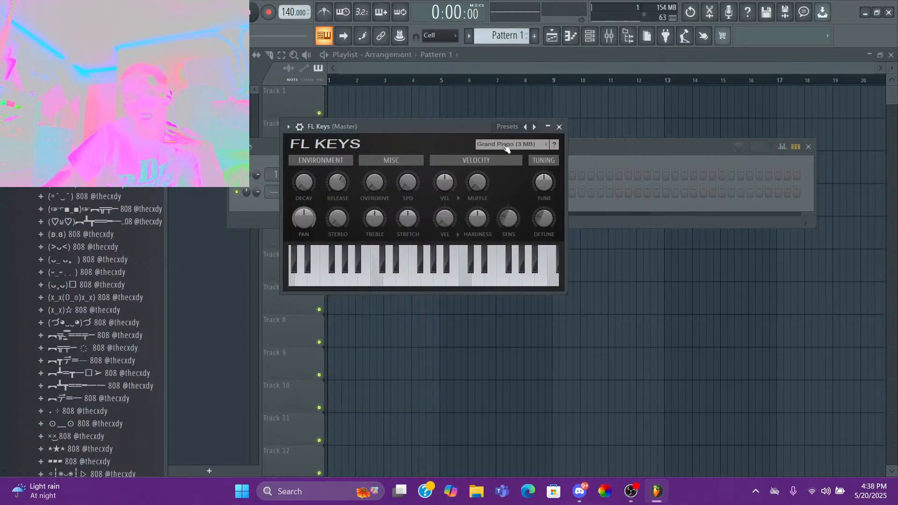
- Close the FL Keys window and open the FL Keys channel in the Piano roll
{"action": "left_click", "coordinate": [558, 126]}
{"action": "right_click", "coordinate": [317, 194]}
{"action": "left_click", "coordinate": [361, 194]}
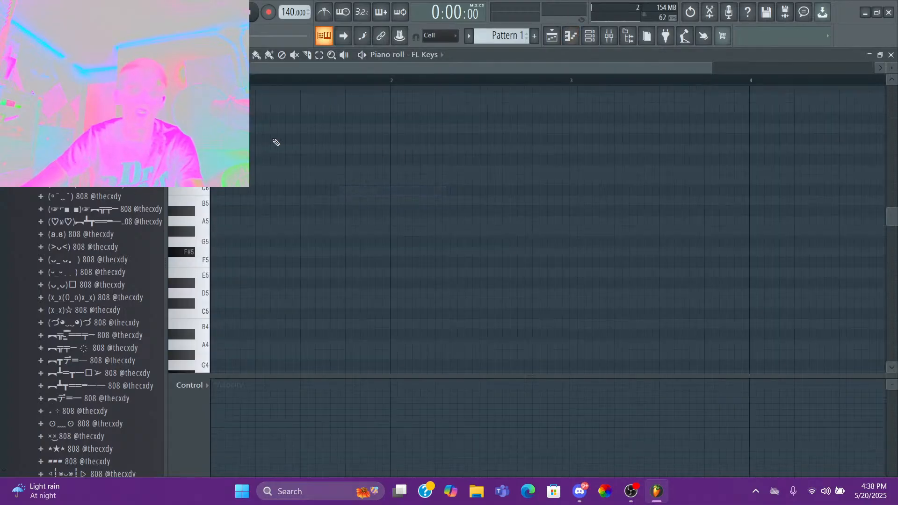
- Build a one-bar chord of F#5, A5 and C#6 in bar 1
{"action": "left_click", "coordinate": [221, 253]}
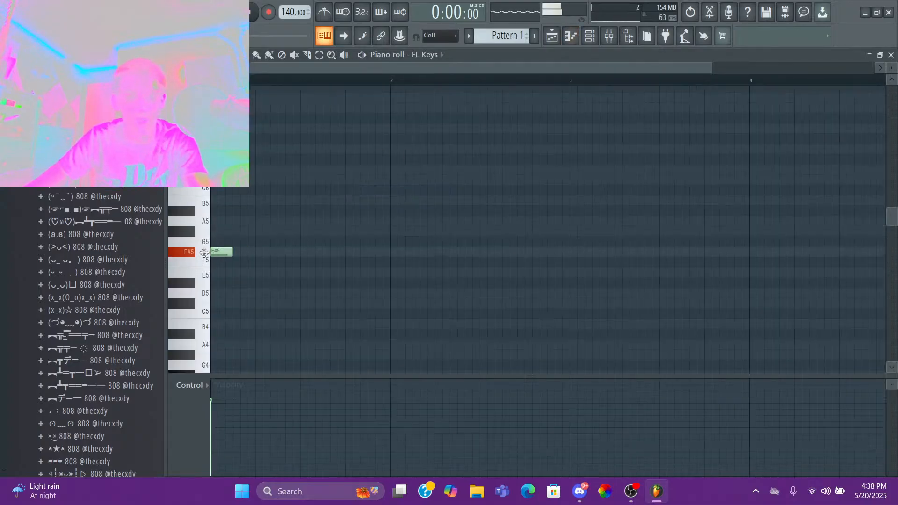
{"action": "left_click_drag", "start_coordinate": [240, 254], "coordinate": [372, 263]}
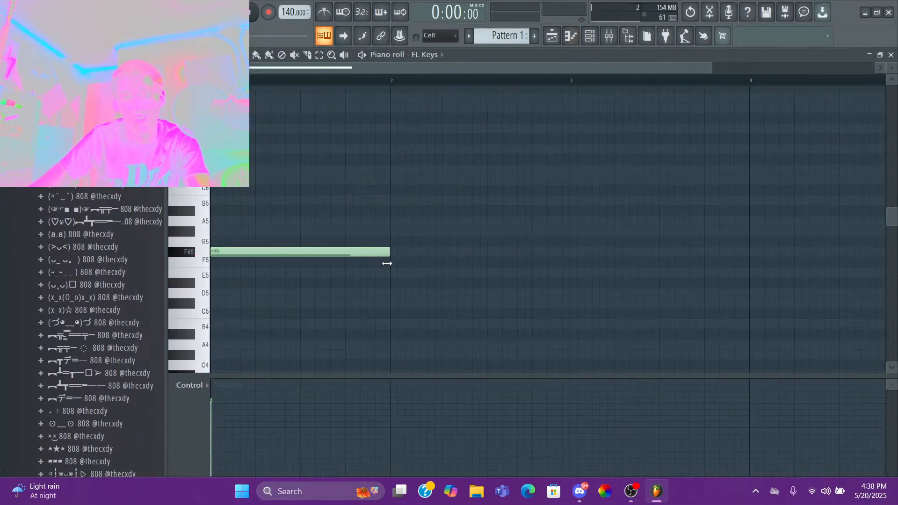
{"action": "left_click", "coordinate": [229, 222]}
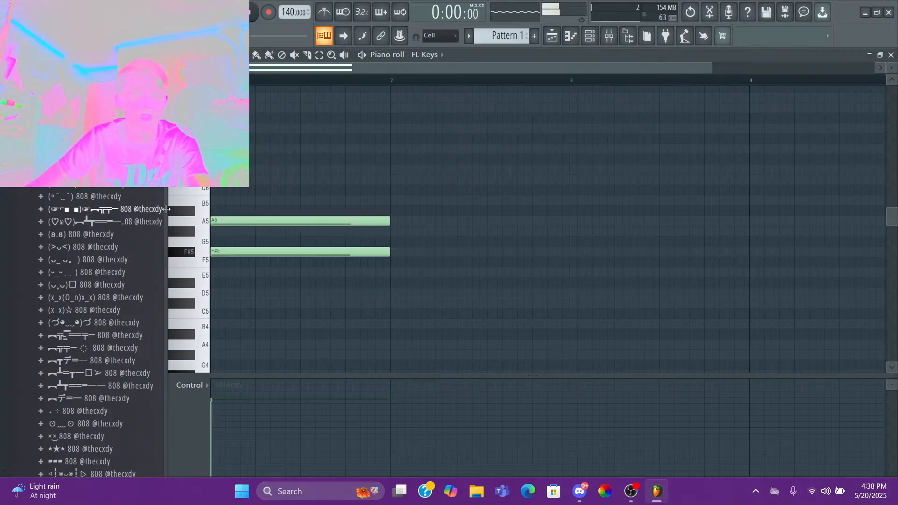
{"action": "left_click", "coordinate": [229, 191]}
{"action": "left_click_drag", "start_coordinate": [228, 191], "coordinate": [229, 181]}
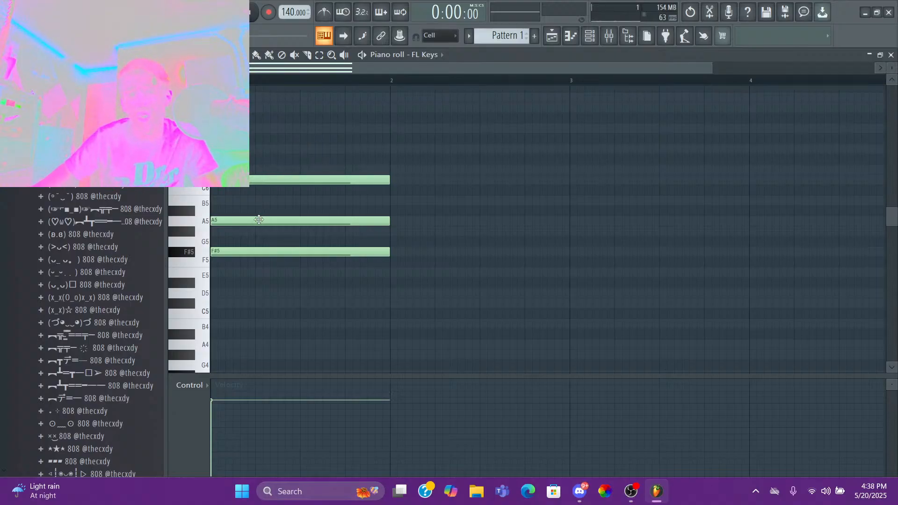
- Replace the A5 note in the first chord with a one-bar A6 note an octave higher
{"action": "mouse_move", "coordinate": [259, 220]}
{"action": "left_mouse_down"}
{"action": "mouse_move", "coordinate": [245, 147]}
{"action": "mouse_move", "coordinate": [247, 226]}
{"action": "mouse_move", "coordinate": [246, 215]}
{"action": "left_mouse_up"}
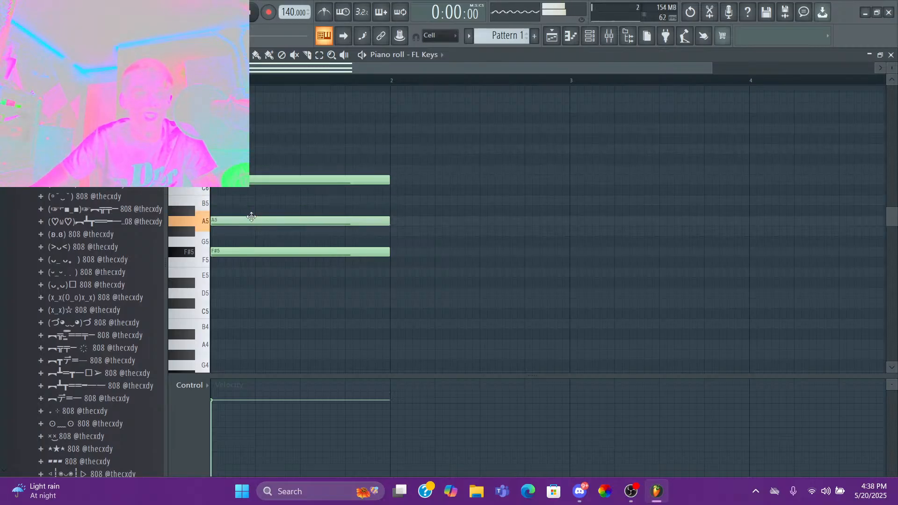
{"action": "right_click", "coordinate": [236, 219]}
{"action": "left_click_drag", "start_coordinate": [243, 97], "coordinate": [212, 98]}
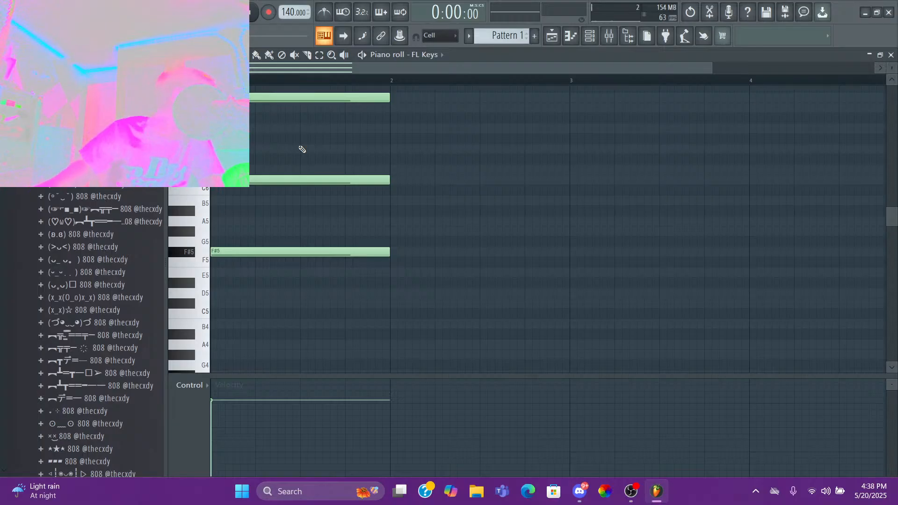
- Build a second one-bar chord of D5, A5 and F#6 in bar 2
{"action": "scroll", "coordinate": [431, 227], "scroll_direction": "up", "scroll_amount": 2}
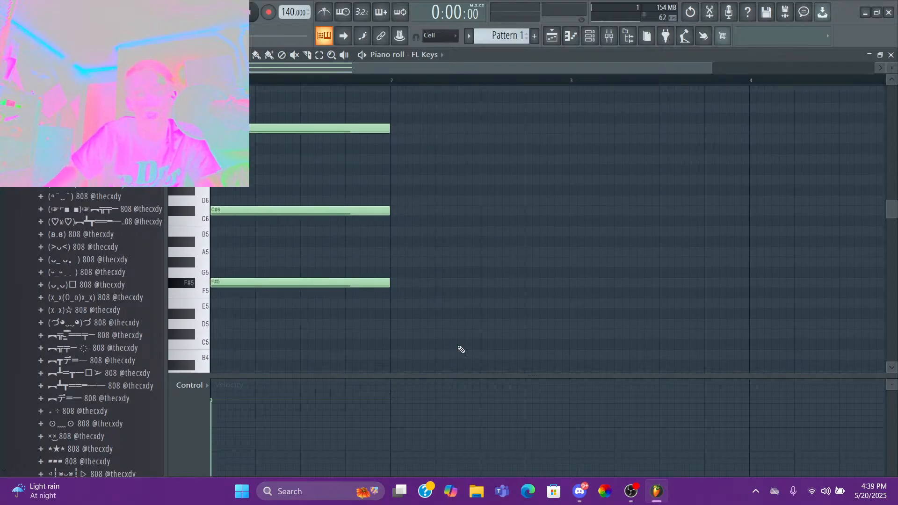
{"action": "left_click", "coordinate": [392, 328]}
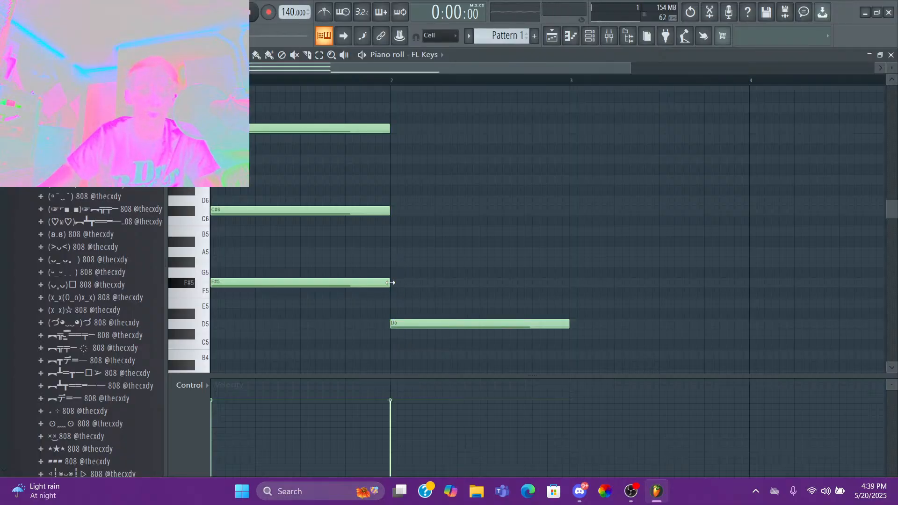
{"action": "left_click", "coordinate": [393, 282]}
{"action": "left_click_drag", "start_coordinate": [395, 282], "coordinate": [411, 250]}
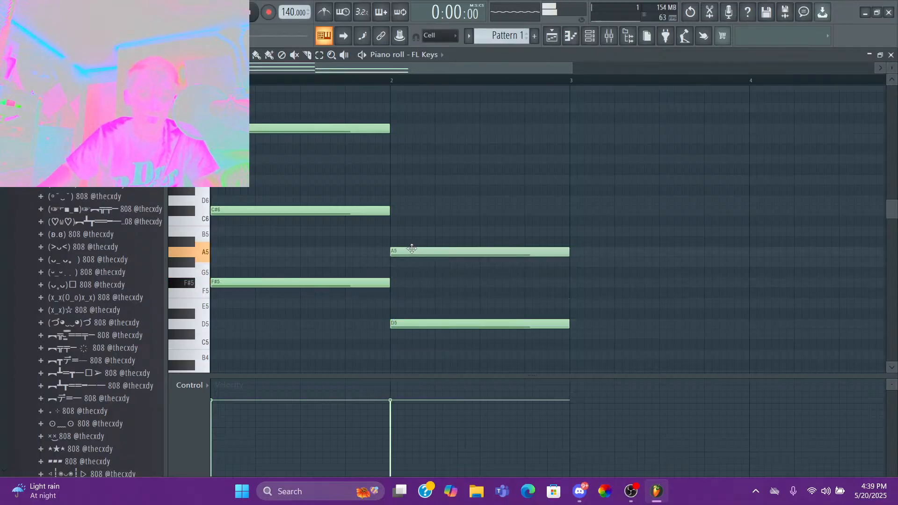
{"action": "left_click", "coordinate": [405, 283]}
{"action": "left_click_drag", "start_coordinate": [406, 283], "coordinate": [410, 155]}
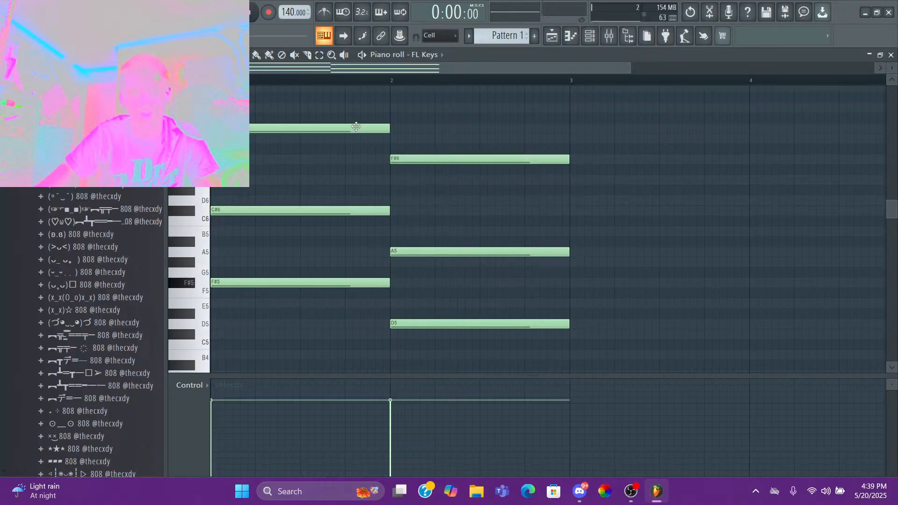
{"action": "middle_click", "coordinate": [306, 197]}
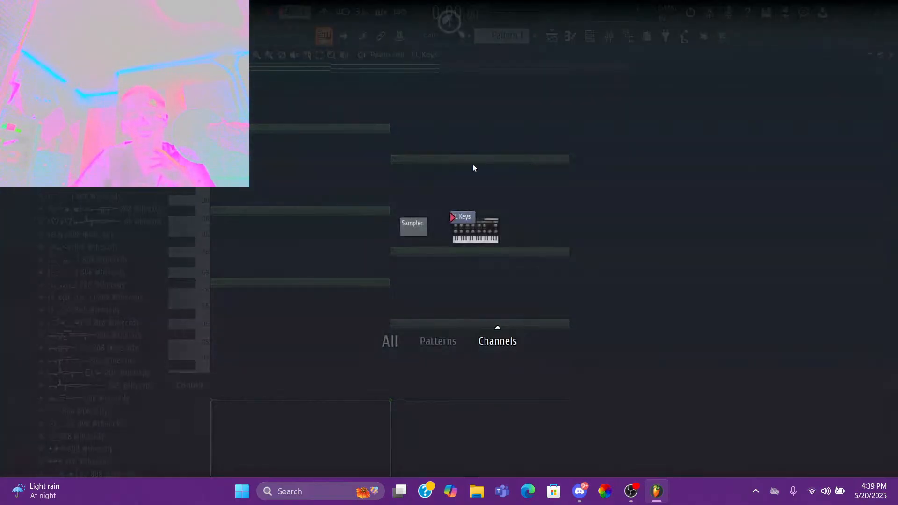
{"action": "left_click", "coordinate": [534, 178]}
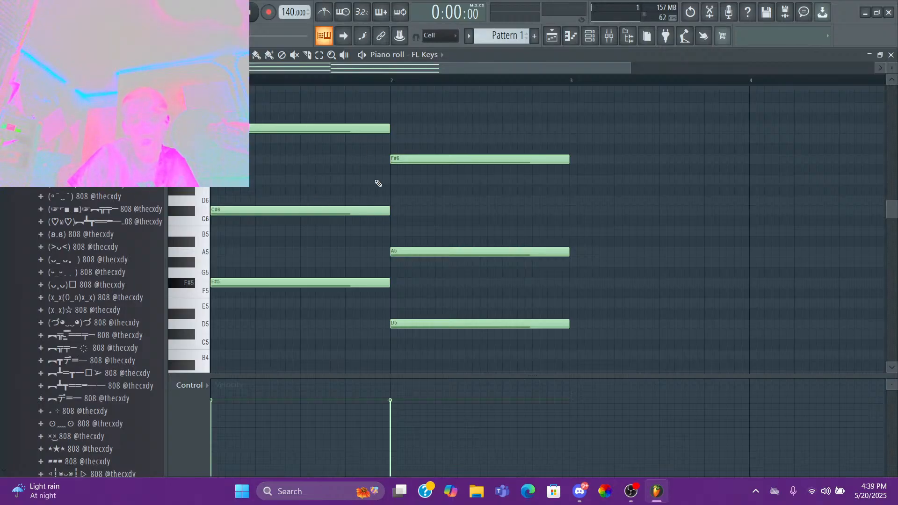
- Preview the C#6 note, play back the two chords and stop playback
{"action": "left_click", "coordinate": [243, 209]}
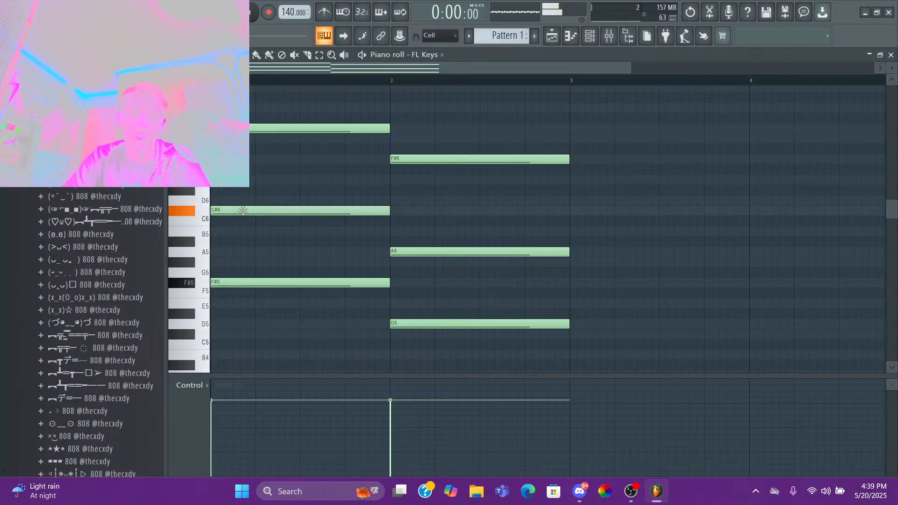
{"action": "key", "text": "space"}
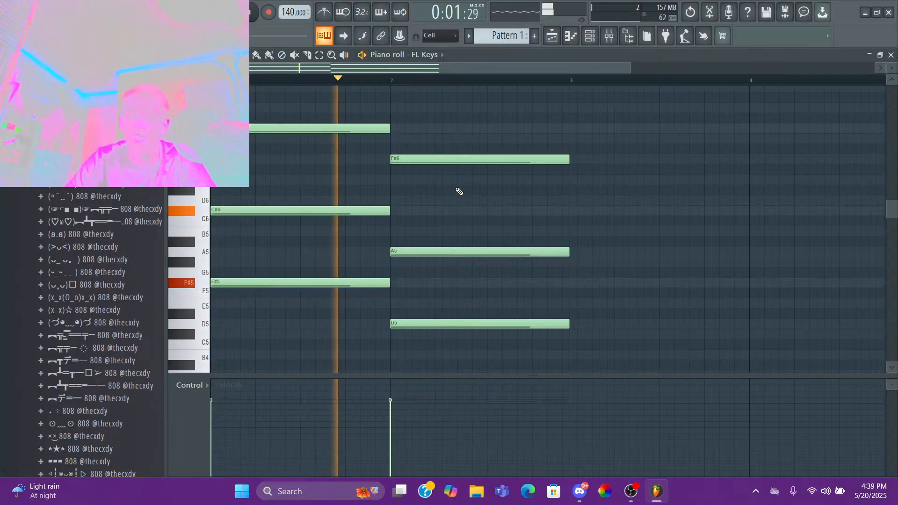
{"action": "key", "text": "space"}
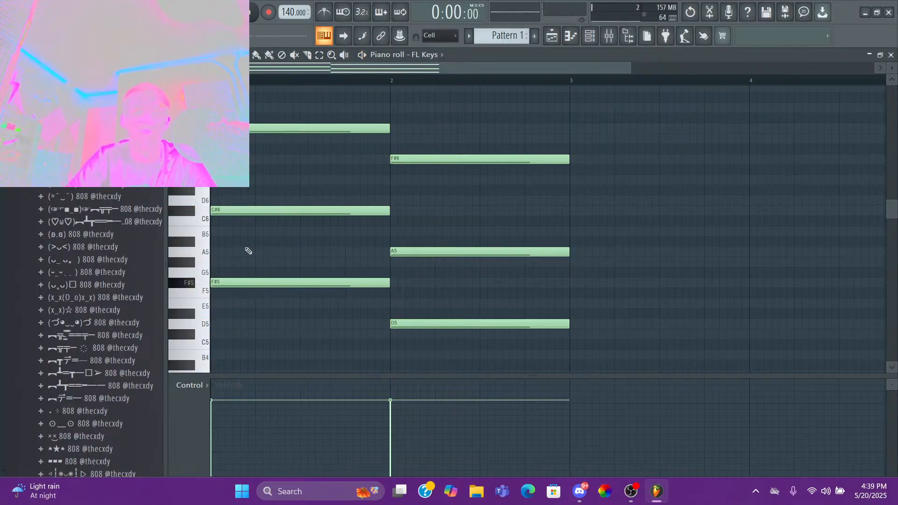
- Stagger the chords by delaying the A6 and F#6 notes half a beat and the C#6 and bar 2 A5 notes one beat
{"action": "scroll", "coordinate": [227, 215], "scroll_direction": "up", "scroll_amount": 3}
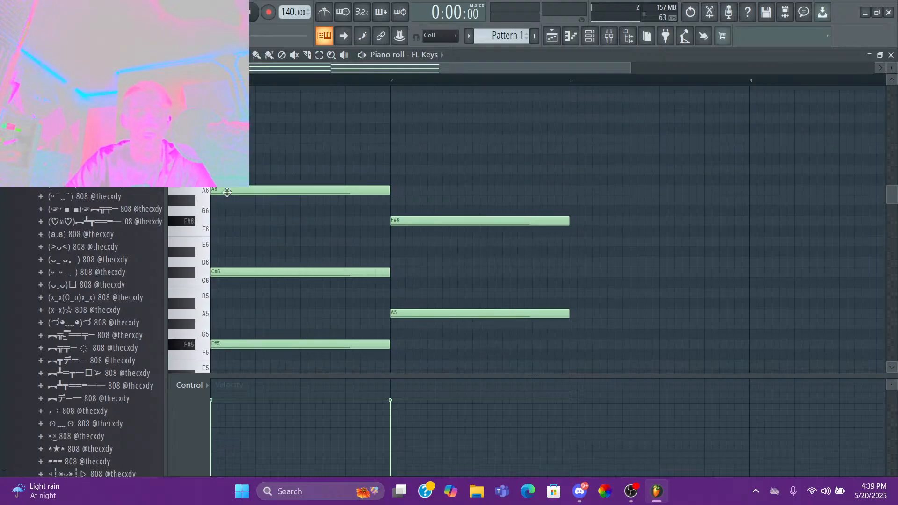
{"action": "left_click_drag", "start_coordinate": [227, 193], "coordinate": [249, 192]}
{"action": "left_click_drag", "start_coordinate": [230, 269], "coordinate": [275, 268]}
{"action": "scroll", "coordinate": [435, 229], "scroll_direction": "down", "scroll_amount": 3}
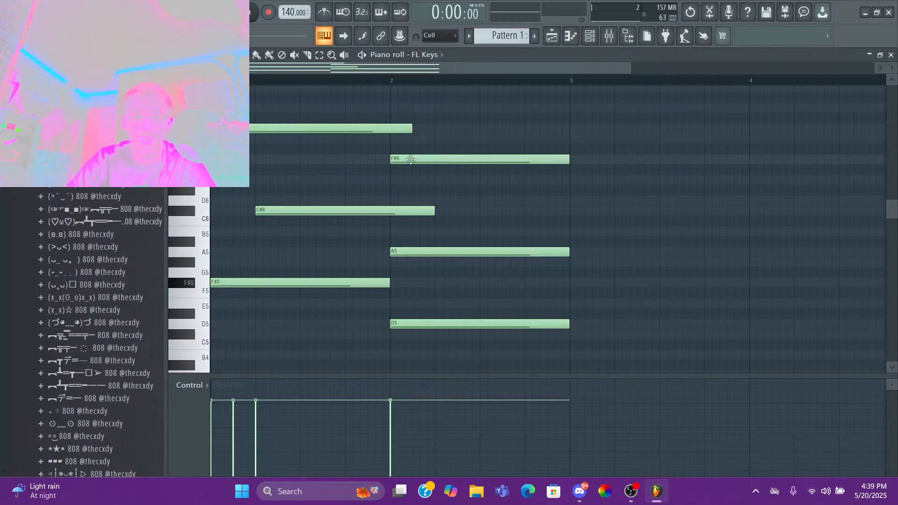
{"action": "left_click_drag", "start_coordinate": [411, 160], "coordinate": [432, 160]}
{"action": "left_click_drag", "start_coordinate": [412, 252], "coordinate": [463, 250]}
- Add a one-bar C#7 at the start of bar 1 and an F#6 on its third beat, replaying the pattern between edits
{"action": "key", "text": "space"}
{"action": "scroll", "coordinate": [351, 180], "scroll_direction": "up", "scroll_amount": 3}
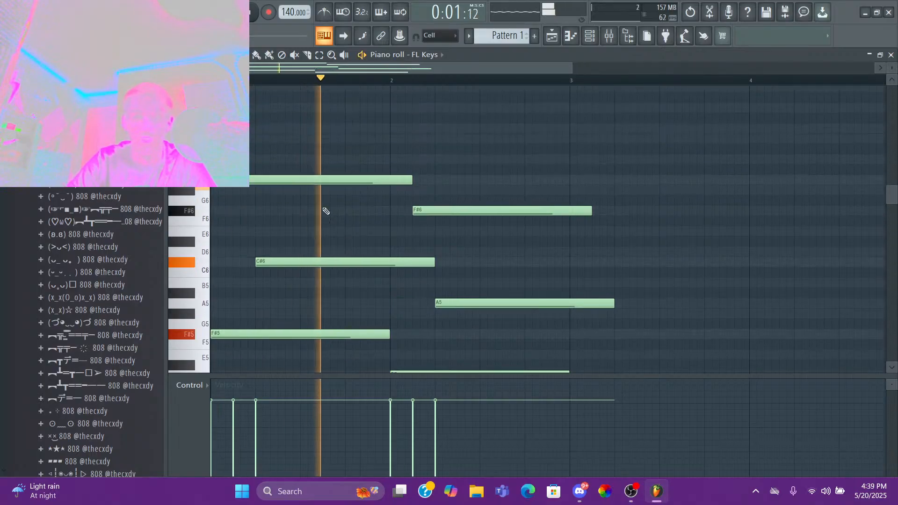
{"action": "key", "text": "space"}
{"action": "key", "text": "space"}
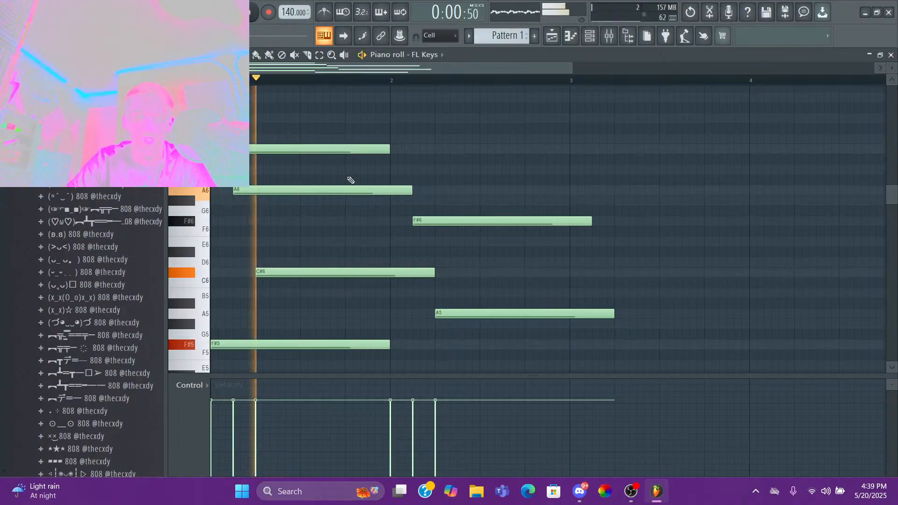
{"action": "left_click", "coordinate": [321, 222]}
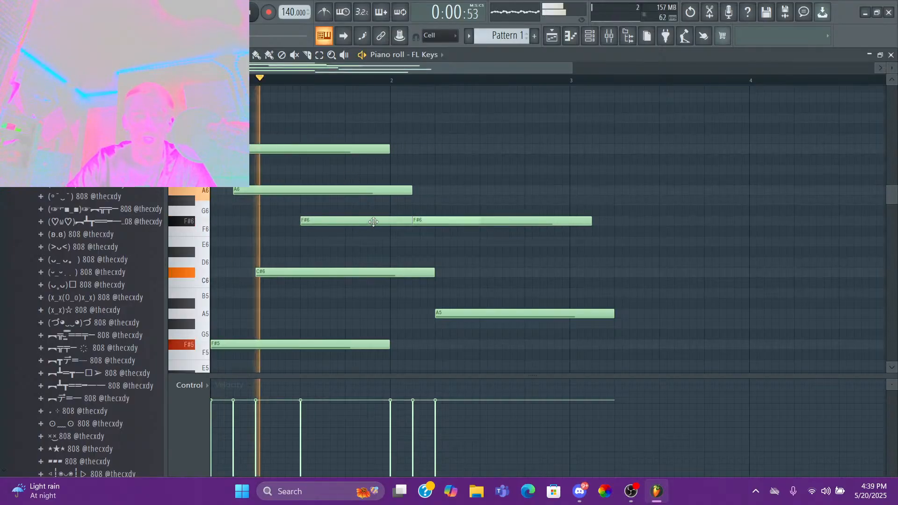
{"action": "key", "text": "space"}
{"action": "key", "text": "space"}
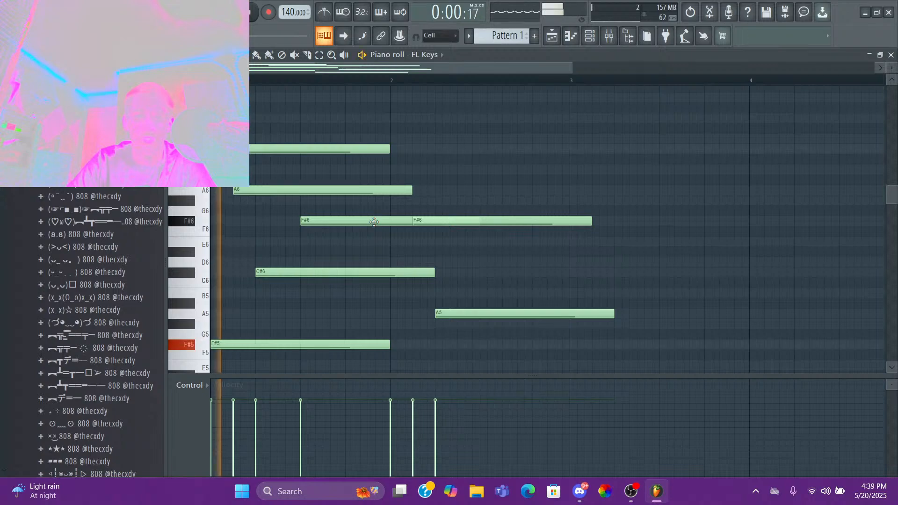
- Slice the overhanging A6, F#6 and C#6 notes at the start of bar 2 and delete the cut-off pieces
{"action": "left_click", "coordinate": [308, 56]}
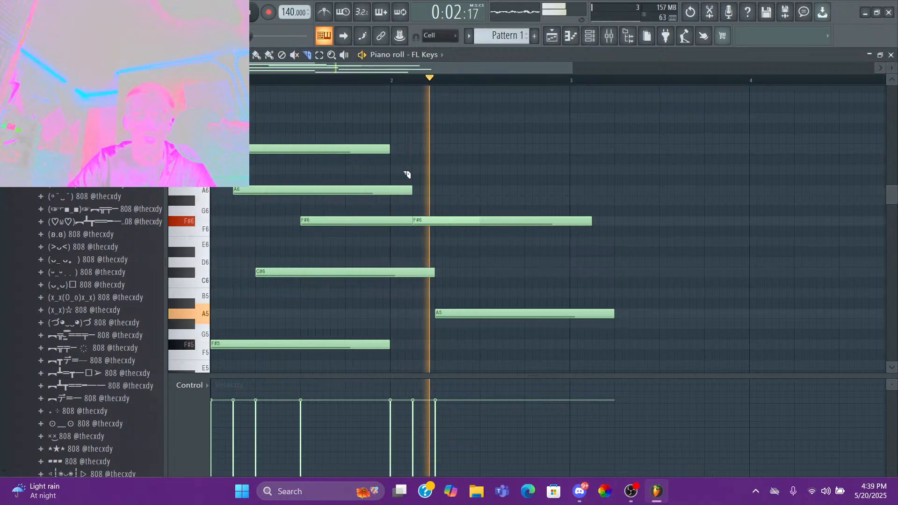
{"action": "left_click_drag", "start_coordinate": [392, 160], "coordinate": [393, 285]}
{"action": "key", "text": "space"}
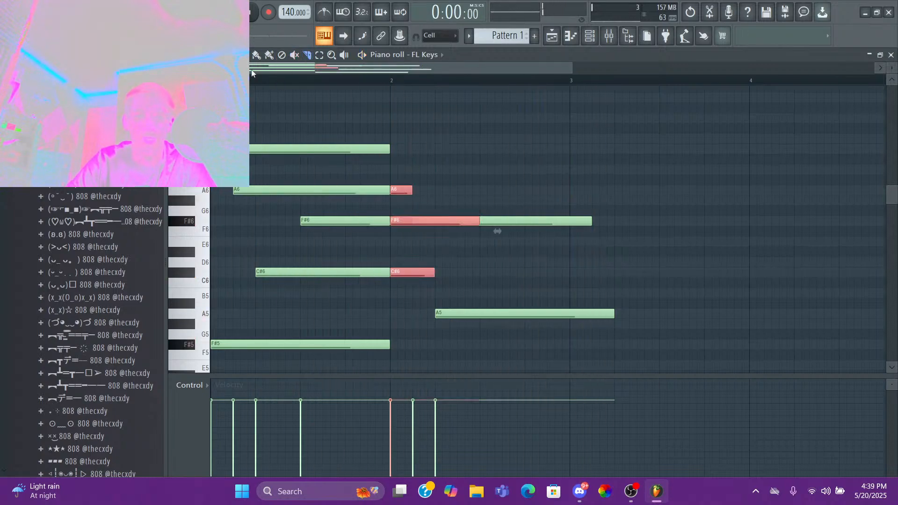
{"action": "right_click", "coordinate": [401, 221]}
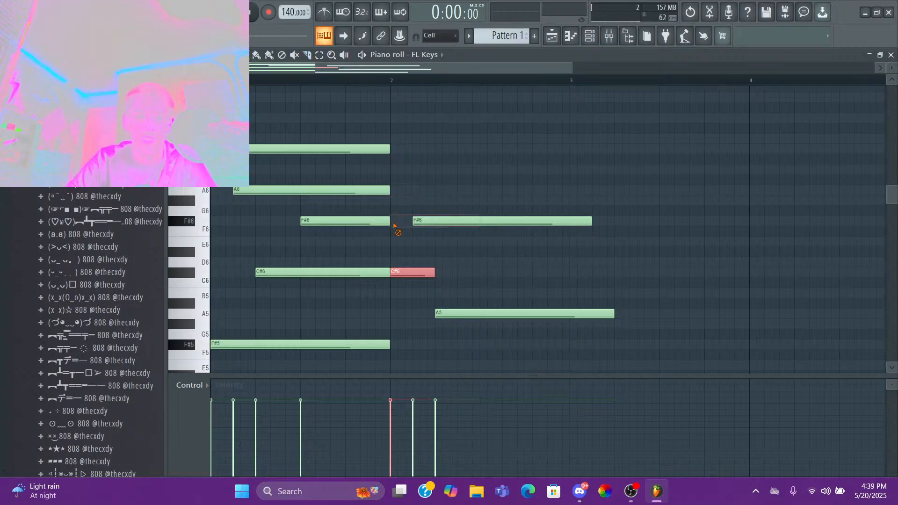
{"action": "right_click", "coordinate": [401, 272]}
- Shorten the A5 and F#6 notes in bar 2 so they end at the start of bar 3
{"action": "scroll", "coordinate": [407, 262], "scroll_direction": "down", "scroll_amount": 4}
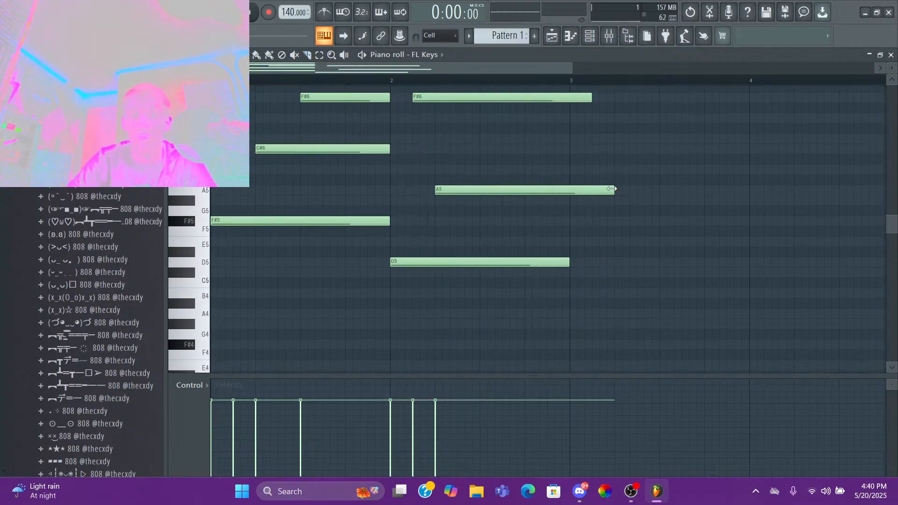
{"action": "left_click_drag", "start_coordinate": [611, 189], "coordinate": [569, 190]}
{"action": "scroll", "coordinate": [589, 197], "scroll_direction": "up", "scroll_amount": 4}
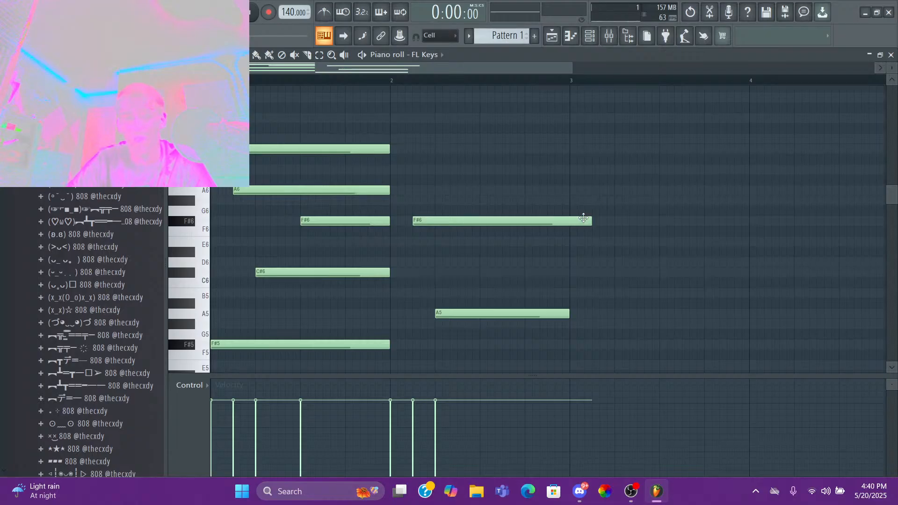
{"action": "left_click_drag", "start_coordinate": [572, 229], "coordinate": [569, 229]}
- Duplicate all FL Keys notes of bars 1 and 2 into bars 3 and 4
{"action": "scroll", "coordinate": [570, 232], "scroll_direction": "up", "scroll_amount": 4}
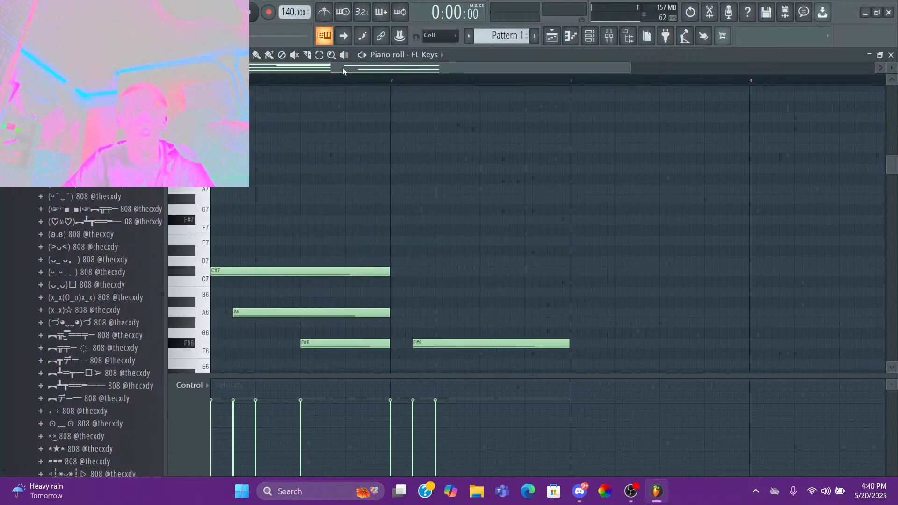
{"action": "left_click_drag", "start_coordinate": [533, 151], "coordinate": [323, 402]}
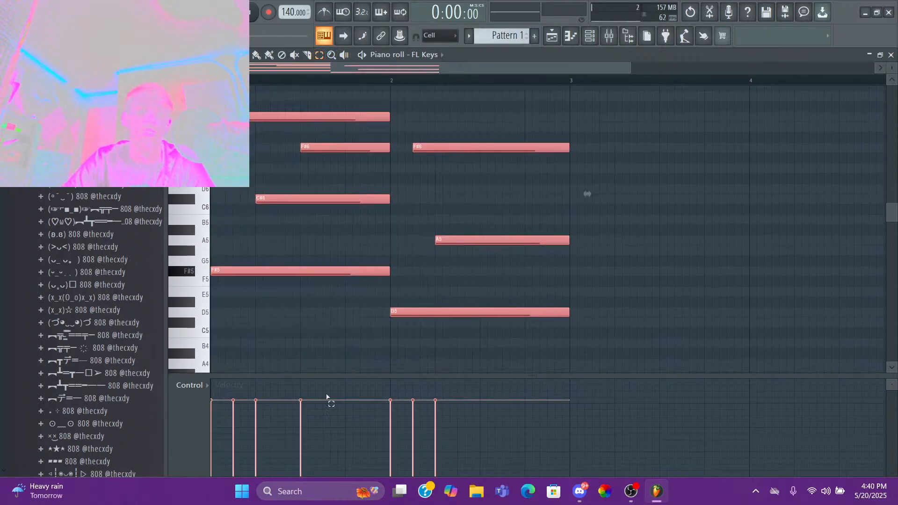
{"action": "key", "text": "ctrl+b"}
{"action": "scroll", "coordinate": [394, 295], "scroll_direction": "up", "scroll_amount": 4}
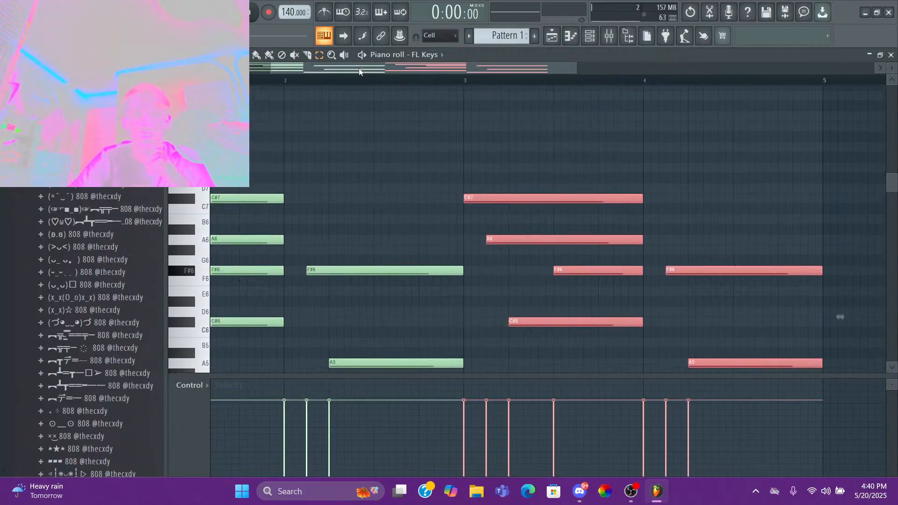
{"action": "left_click_drag", "start_coordinate": [368, 68], "coordinate": [246, 68]}
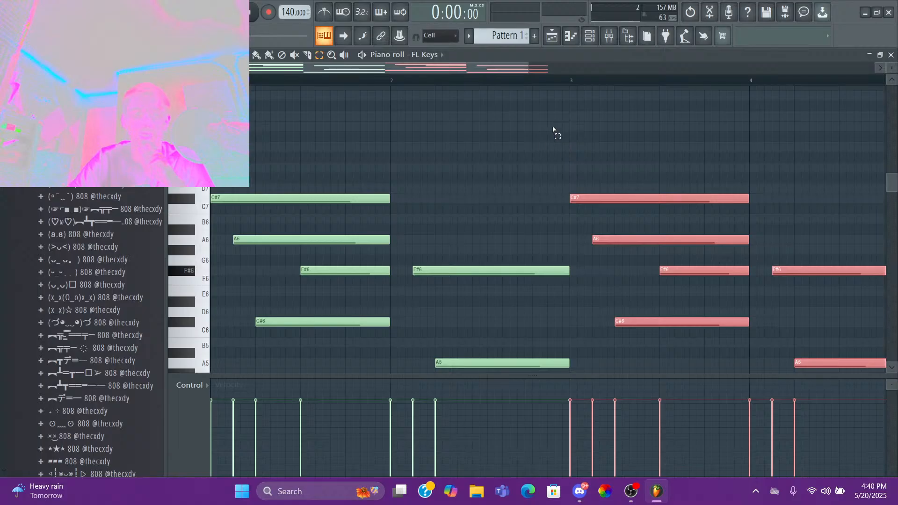
- Select the duplicated notes in bars 3 and 4 and delete them
{"action": "left_click_drag", "start_coordinate": [553, 130], "coordinate": [220, 449]}
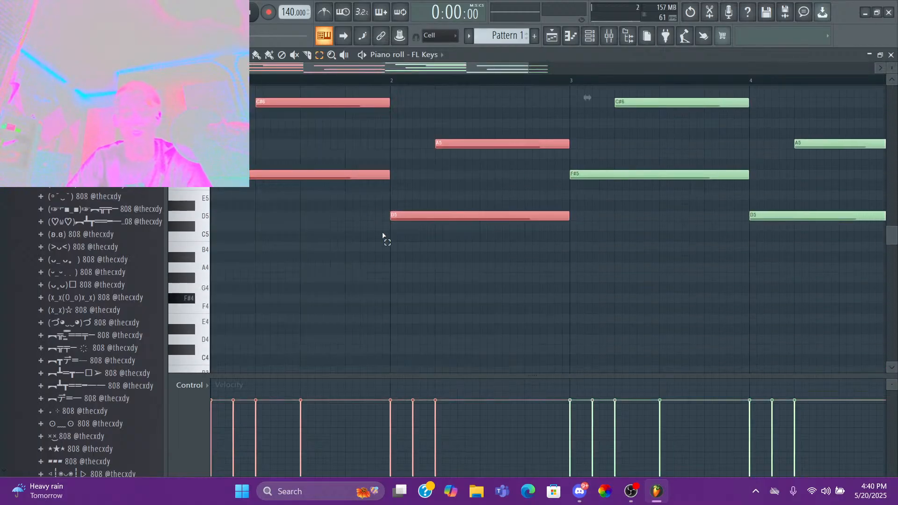
{"action": "scroll", "coordinate": [507, 261], "scroll_direction": "up", "scroll_amount": 6}
{"action": "left_click_drag", "start_coordinate": [615, 112], "coordinate": [500, 273]}
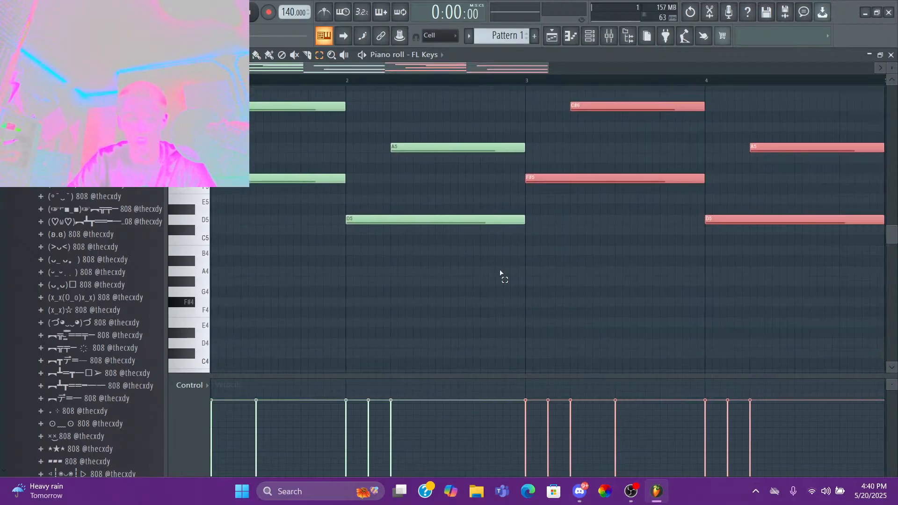
{"action": "key", "text": "Delete"}
- Select the full two-bar chord progression and duplicate it into bars 3 and 4
{"action": "scroll", "coordinate": [515, 271], "scroll_direction": "up", "scroll_amount": 8}
{"action": "left_click_drag", "start_coordinate": [584, 166], "coordinate": [315, 321]}
{"action": "key", "text": "ctrl+b"}
{"action": "scroll", "coordinate": [394, 154], "scroll_direction": "up", "scroll_amount": 2}
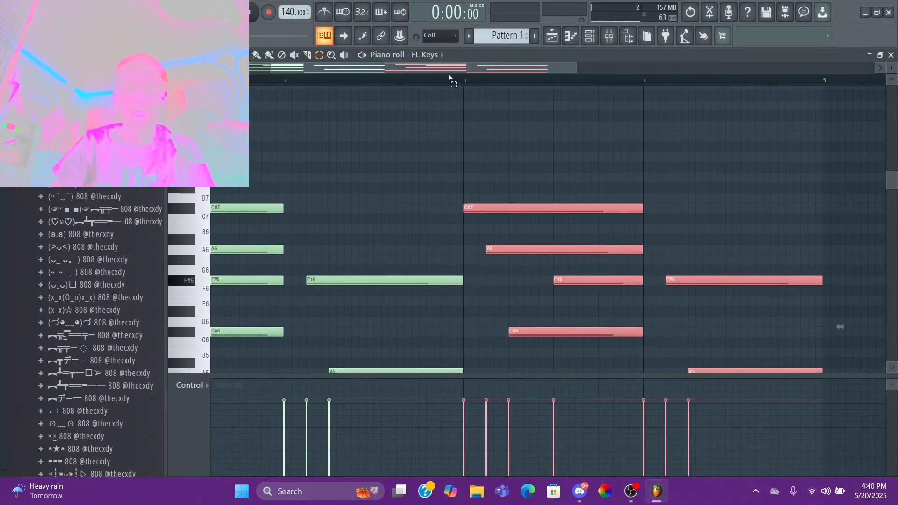
{"action": "scroll", "coordinate": [449, 78], "scroll_direction": "up", "scroll_amount": 2}
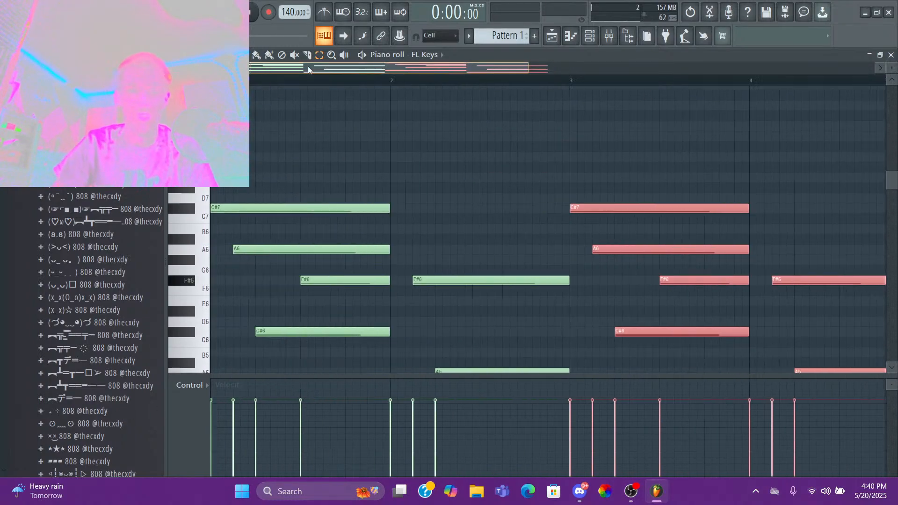
- Play the four-bar pattern and route the FL Keys channel to mixer track 1 in the Channel rack
{"action": "left_click", "coordinate": [595, 41]}
{"action": "key", "text": "space"}
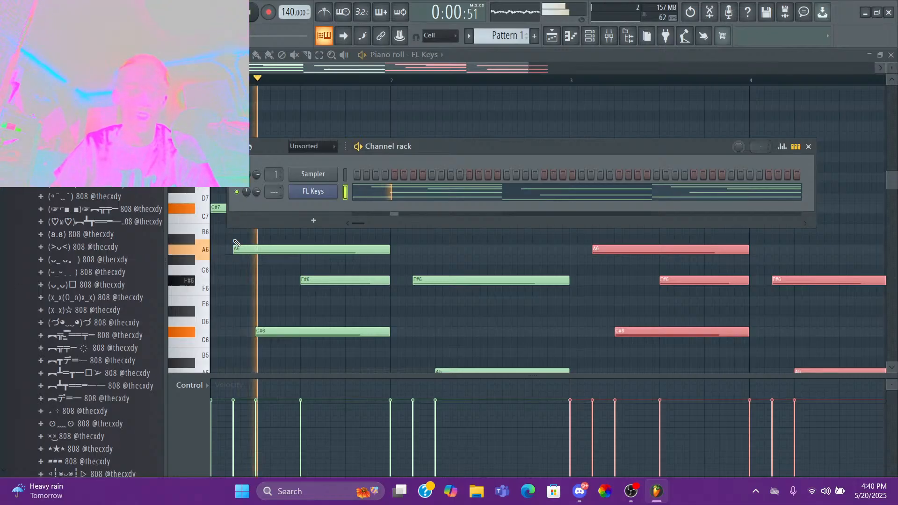
{"action": "key", "text": "space"}
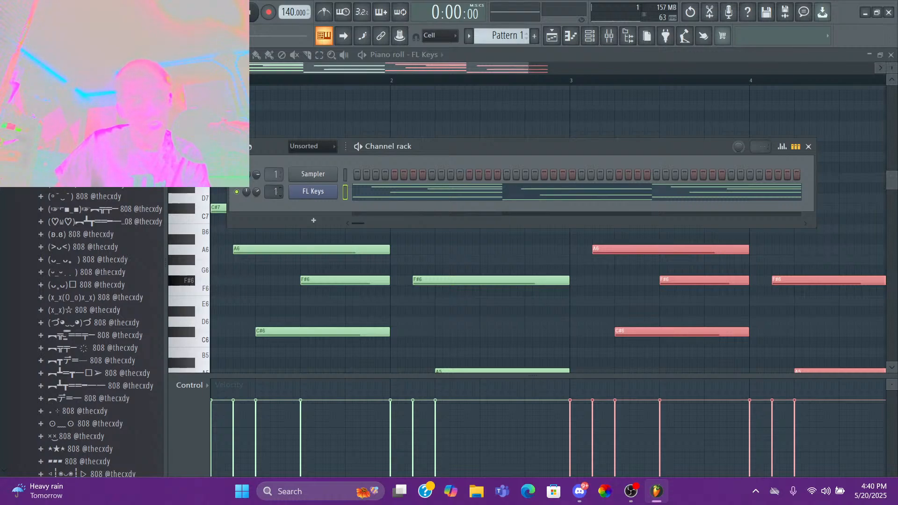
- Rename mixer track Insert 1 as "piano" and check the FL Keys channel's routing in the Channel rack
{"action": "left_click", "coordinate": [608, 36]}
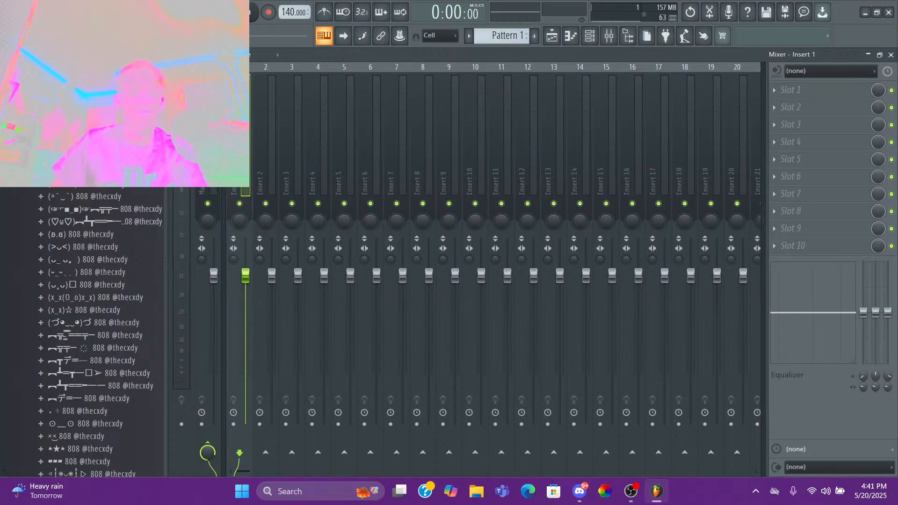
{"action": "left_click", "coordinate": [265, 156]}
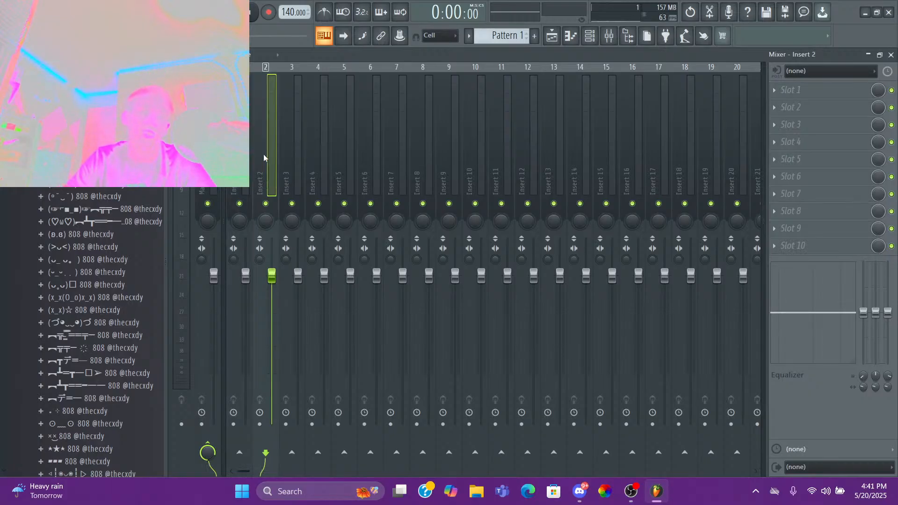
{"action": "left_click", "coordinate": [239, 157]}
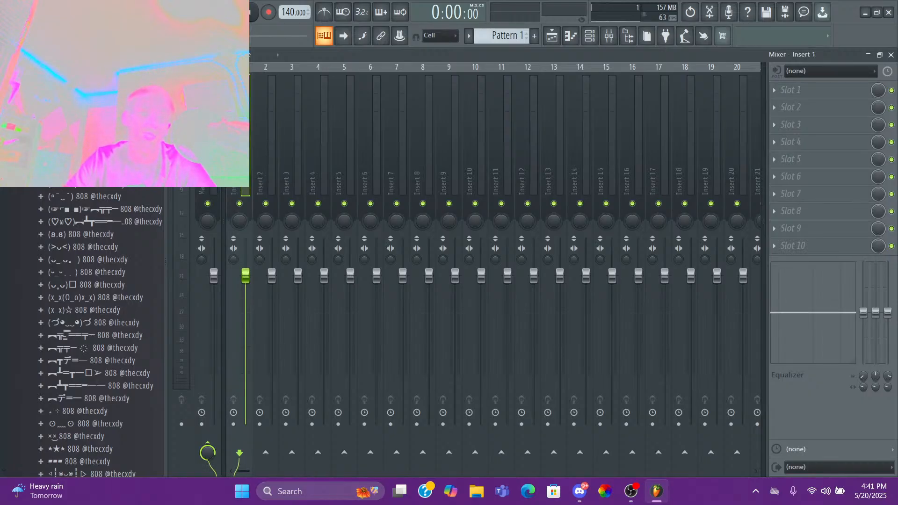
{"action": "right_click", "coordinate": [253, 62]}
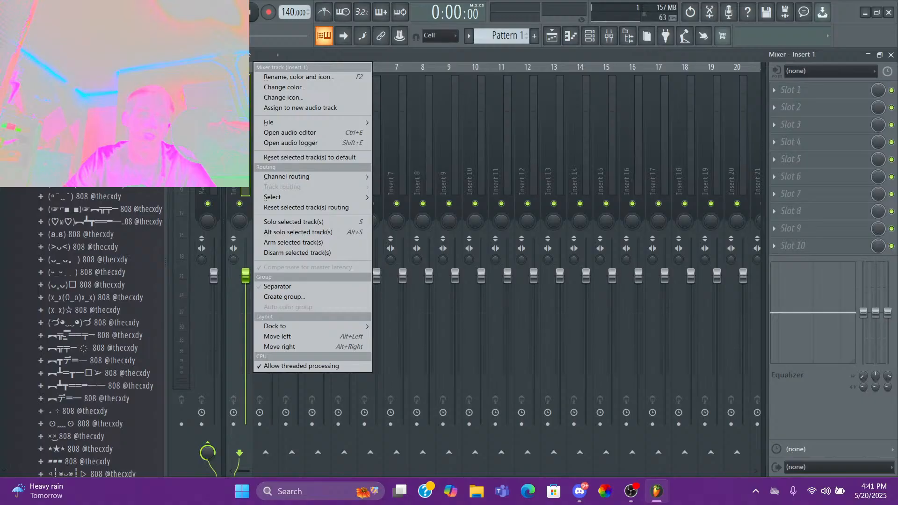
{"action": "left_click", "coordinate": [300, 79]}
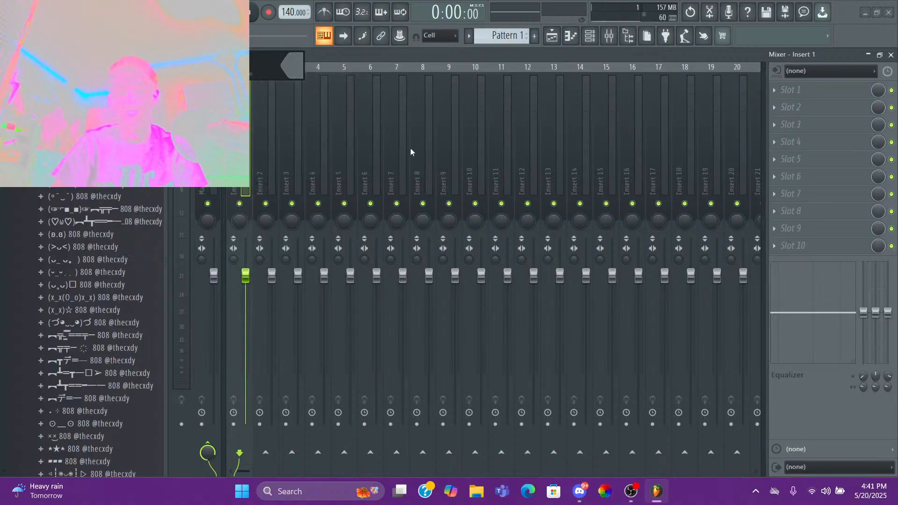
{"action": "type", "text": "piano"}
{"action": "key", "text": "Return"}
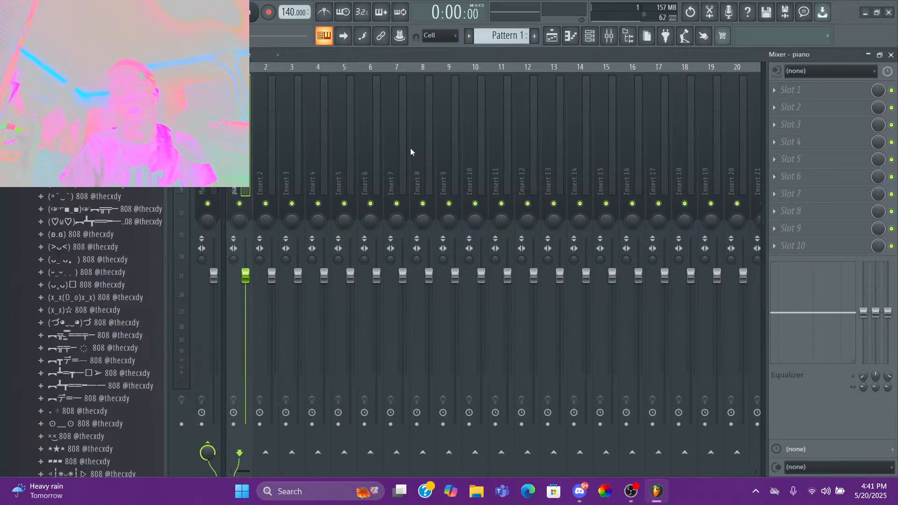
{"action": "left_click", "coordinate": [590, 36]}
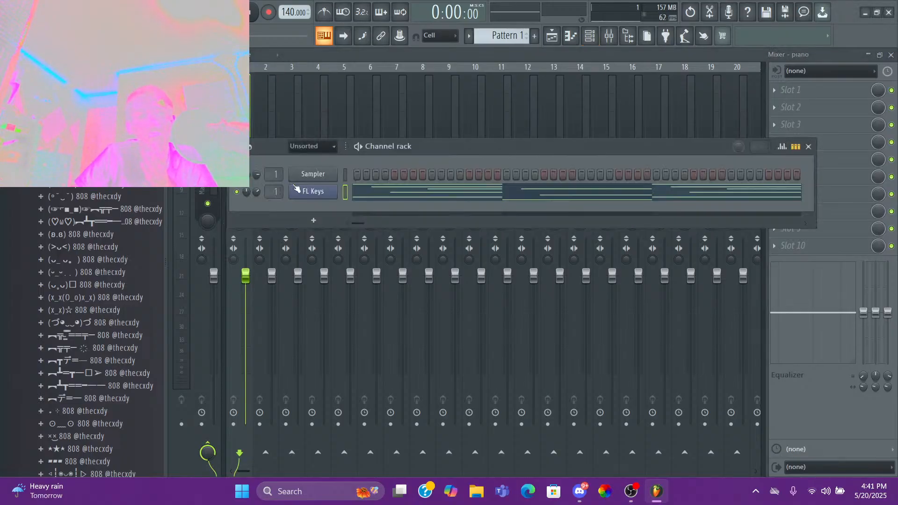
{"action": "left_click", "coordinate": [297, 105]}
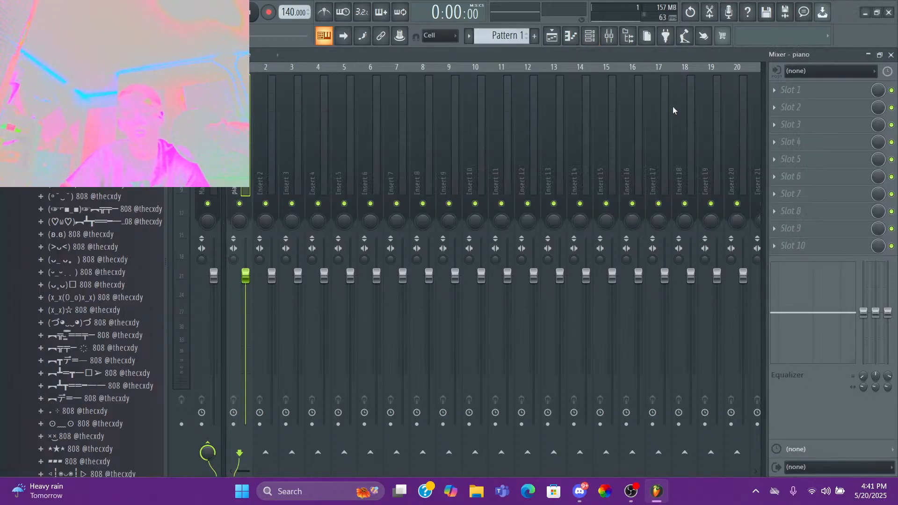
- Try Fruity Reeverb 2 in effect slot 1 of the piano track during playback, and remove it from the slot
{"action": "key", "text": "space"}
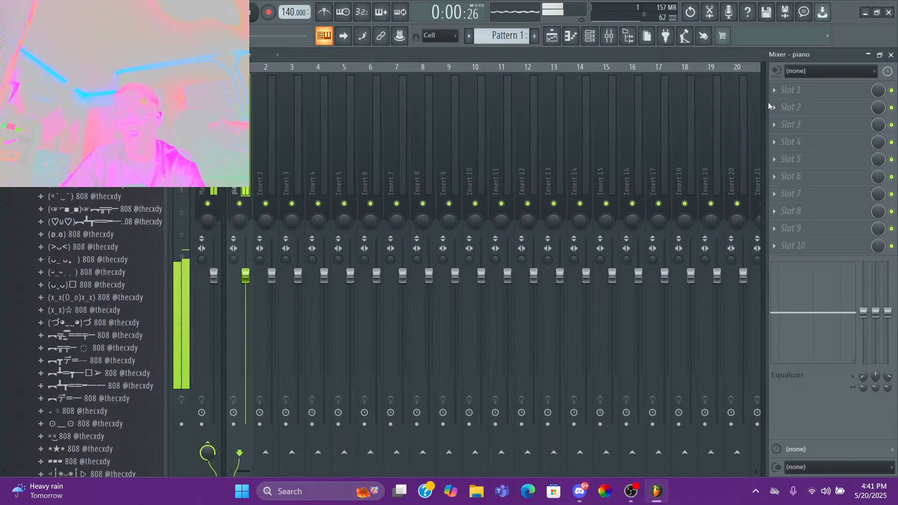
{"action": "left_click", "coordinate": [804, 91]}
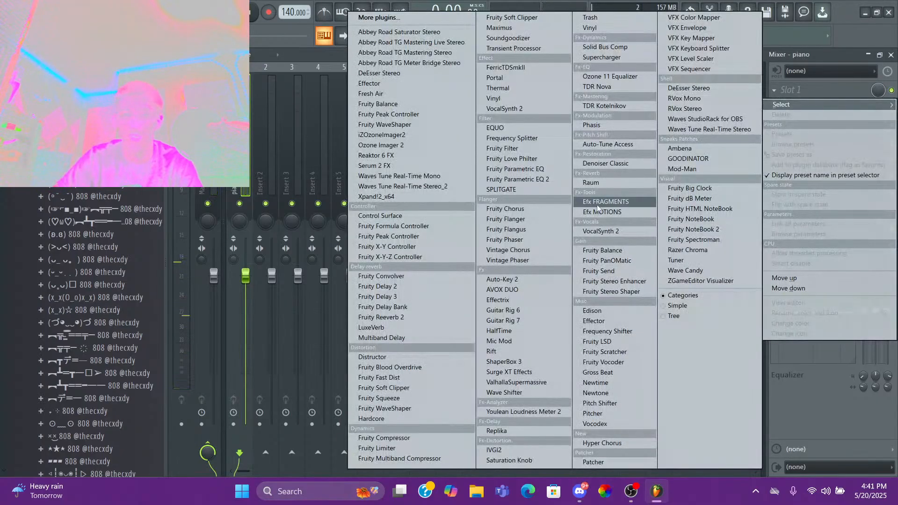
{"action": "left_click", "coordinate": [392, 316]}
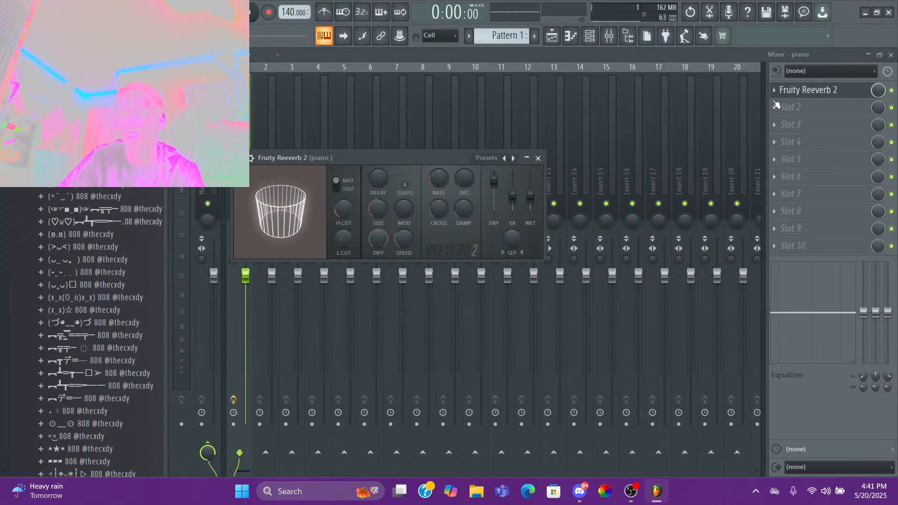
{"action": "left_click", "coordinate": [805, 90]}
{"action": "left_click", "coordinate": [791, 113]}
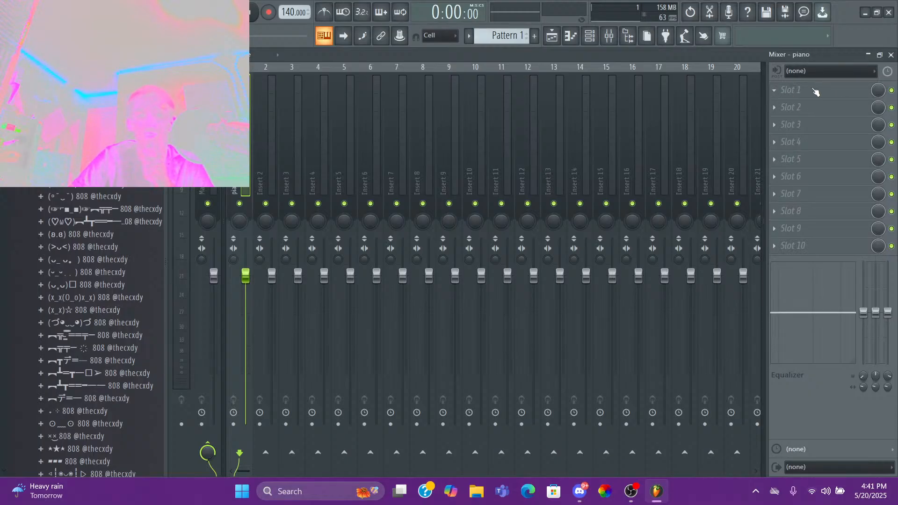
- Load Gross Beat into slot 1 of the piano track, choose the 1 Beat Gate volume preset, and play the pattern
{"action": "left_click", "coordinate": [797, 108]}
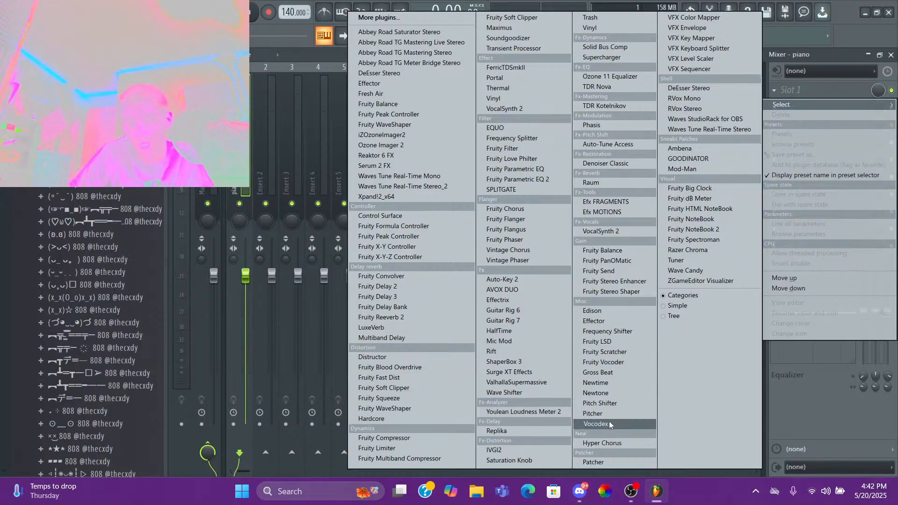
{"action": "left_click", "coordinate": [597, 372]}
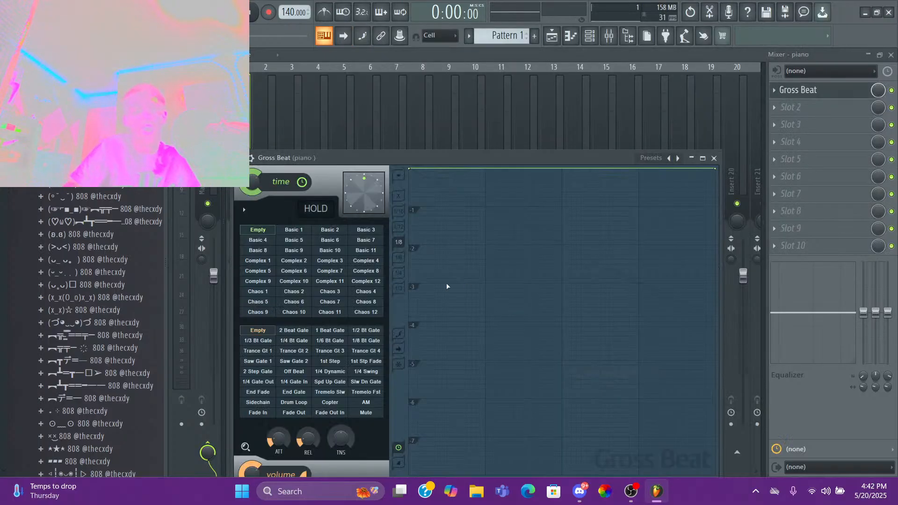
{"action": "left_click", "coordinate": [333, 331]}
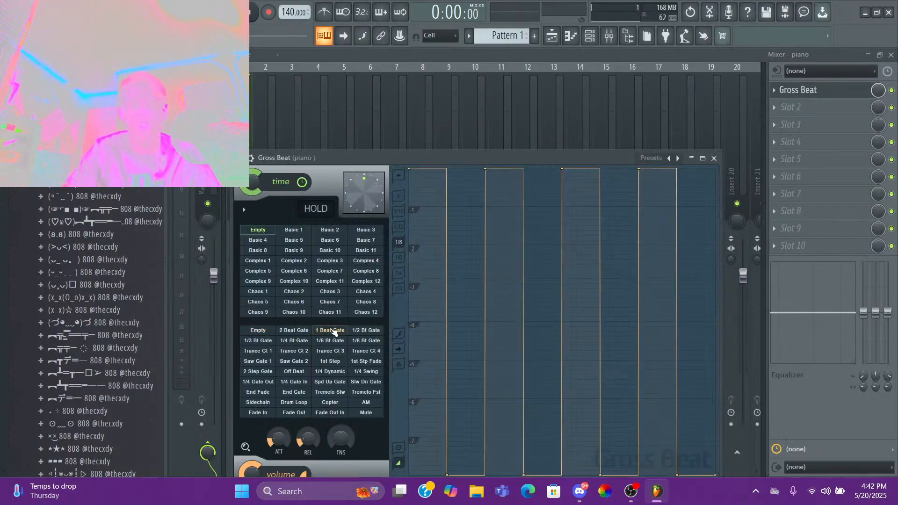
{"action": "key", "text": "space"}
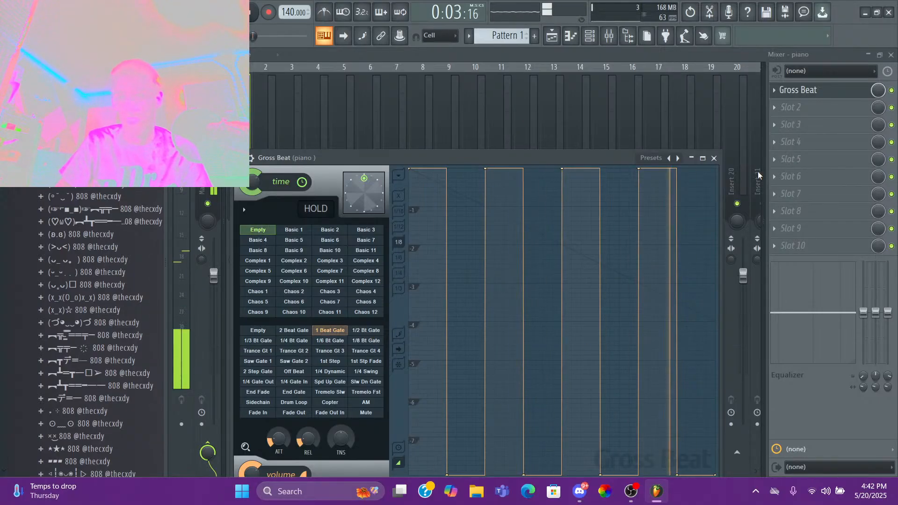
{"action": "key", "text": "space"}
- Add Fruity Reeverb 2 in slot 2 and Fruity Delay 3 in slot 3 of the piano mixer track
{"action": "left_click", "coordinate": [790, 107]}
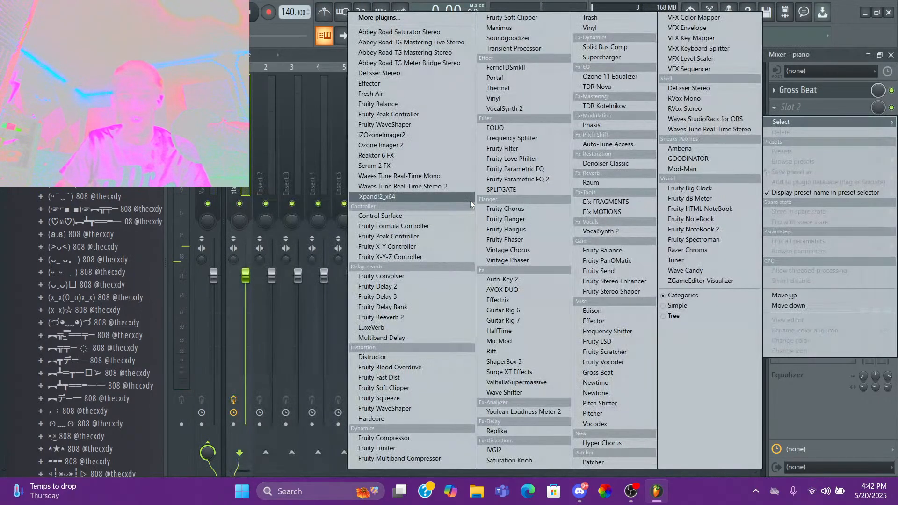
{"action": "left_click", "coordinate": [394, 317]}
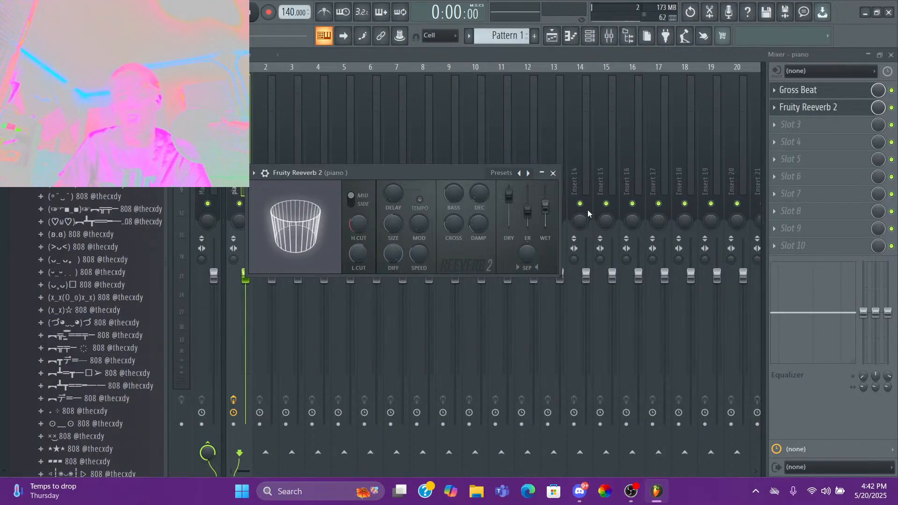
{"action": "left_click", "coordinate": [798, 124]}
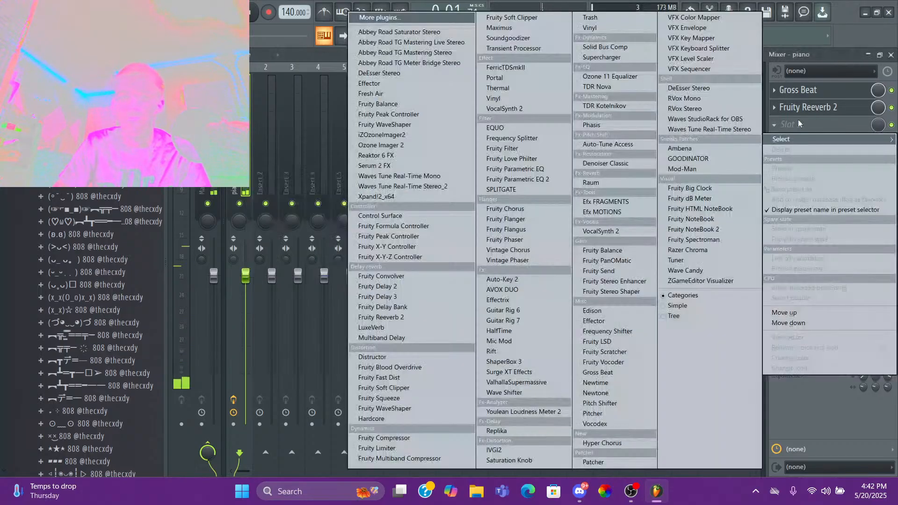
{"action": "left_click", "coordinate": [405, 296]}
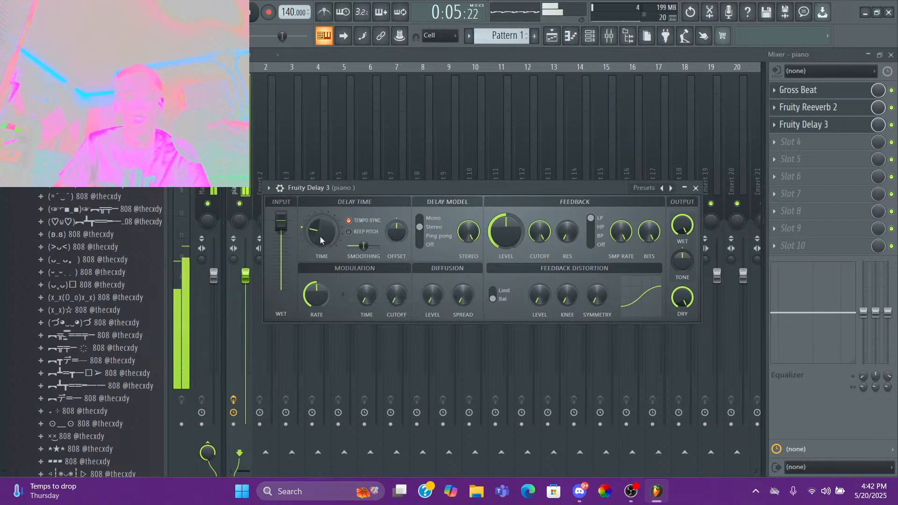
- In Fruity Delay 3, raise the delay time and tone, choose the Ping pong model, lower the feedback level, and replay the pattern
{"action": "key", "text": "space"}
{"action": "left_click_drag", "start_coordinate": [320, 237], "coordinate": [319, 233]}
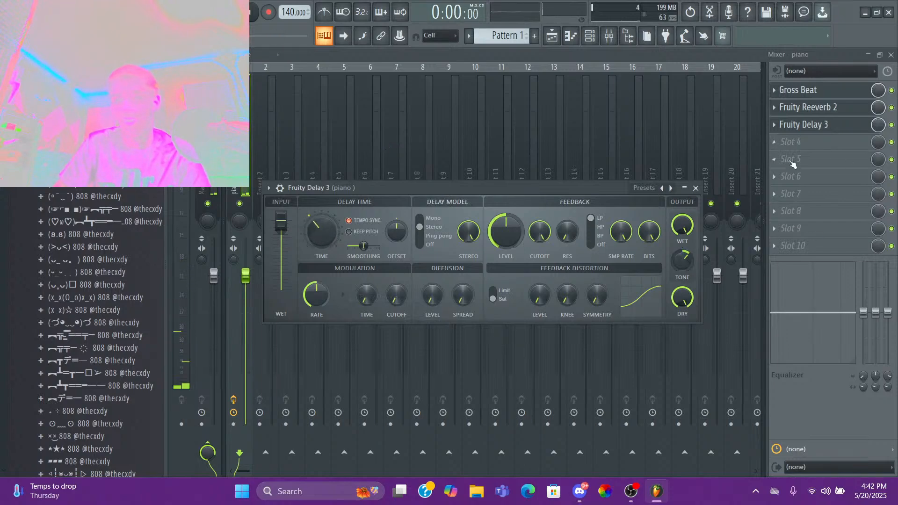
{"action": "mouse_move", "coordinate": [508, 233]}
{"action": "left_mouse_down"}
{"action": "mouse_move", "coordinate": [508, 244]}
{"action": "mouse_move", "coordinate": [512, 235]}
{"action": "left_mouse_up"}
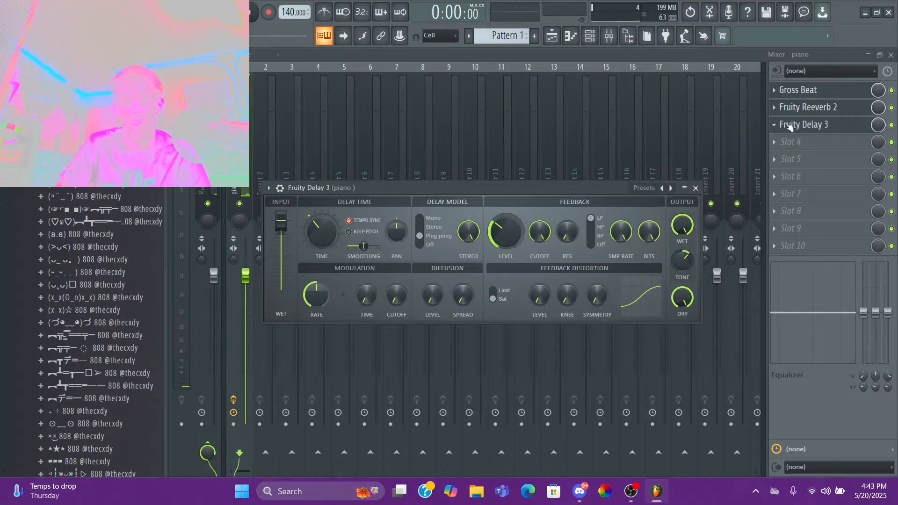
{"action": "key", "text": "space"}
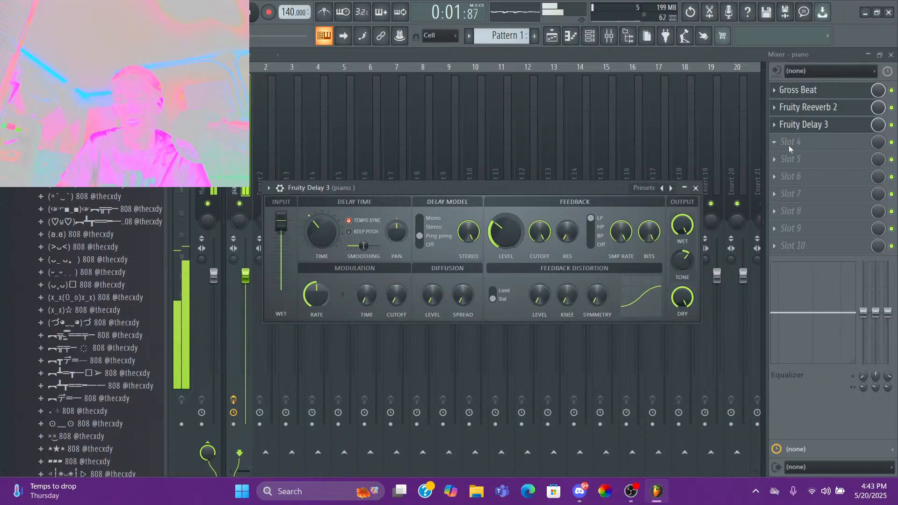
{"action": "left_click", "coordinate": [788, 145]}
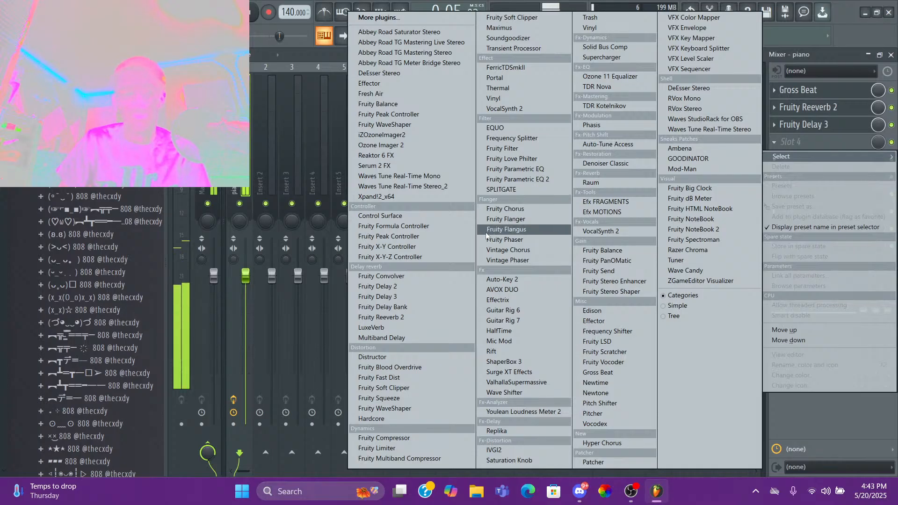
{"action": "left_click", "coordinate": [325, 204]}
{"action": "key", "text": "space"}
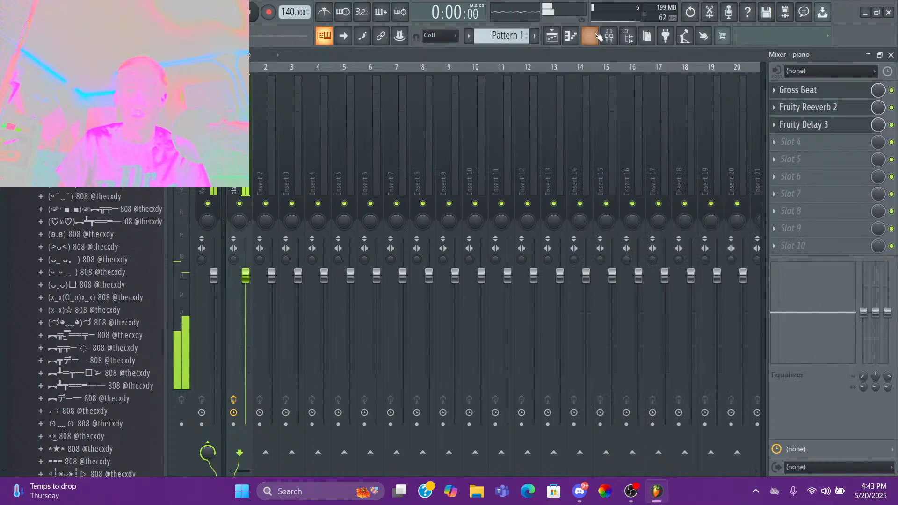
- Add the spinz 808 sample to the channel rack as a new channel and turn on Cut itself for it
{"action": "left_click", "coordinate": [597, 36]}
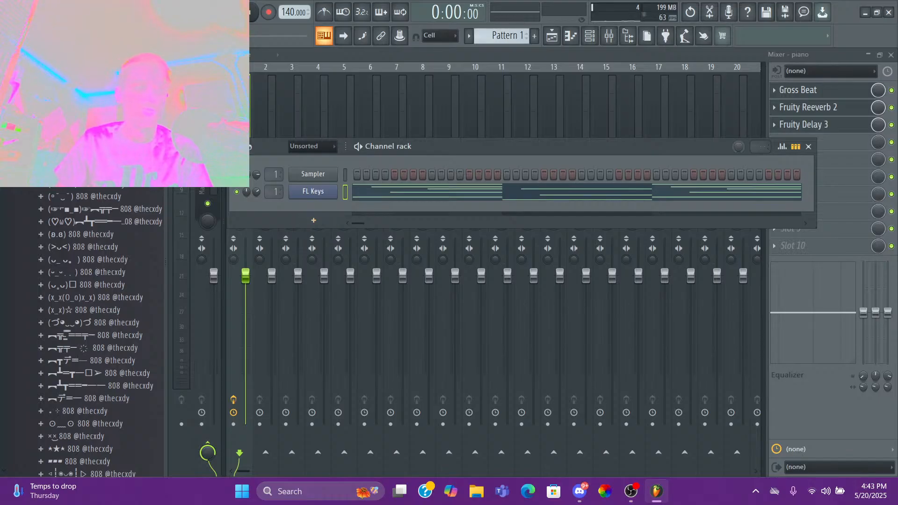
{"action": "scroll", "coordinate": [100, 327], "scroll_direction": "up", "scroll_amount": 2}
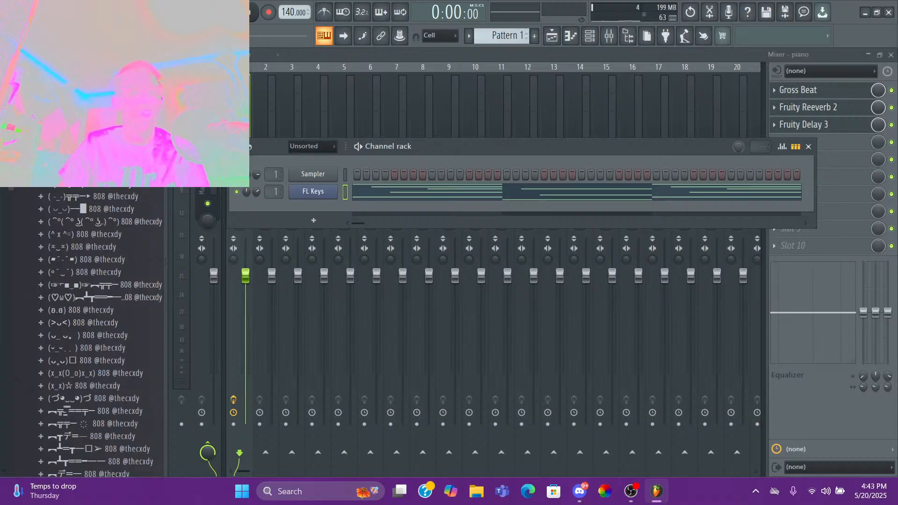
{"action": "scroll", "coordinate": [117, 197], "scroll_direction": "up", "scroll_amount": 3}
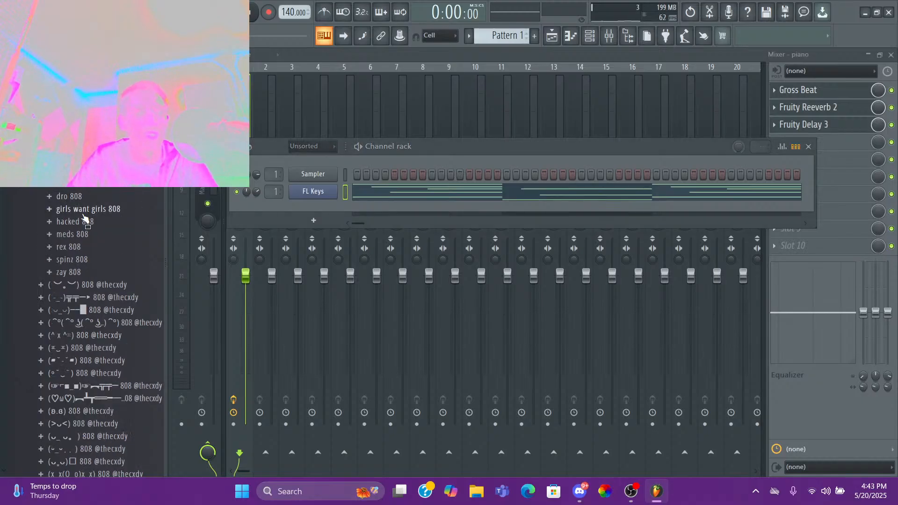
{"action": "left_click_drag", "start_coordinate": [80, 267], "coordinate": [338, 205]}
{"action": "right_click", "coordinate": [338, 204]}
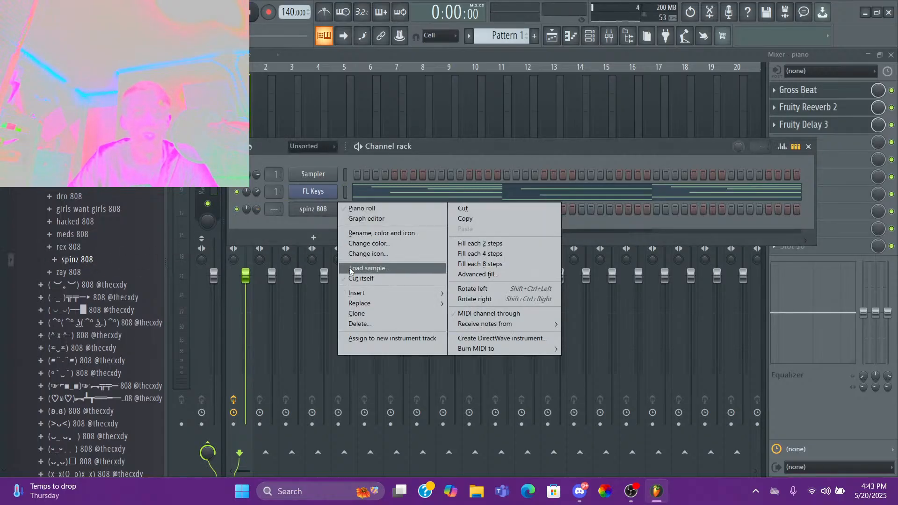
{"action": "left_click", "coordinate": [358, 279]}
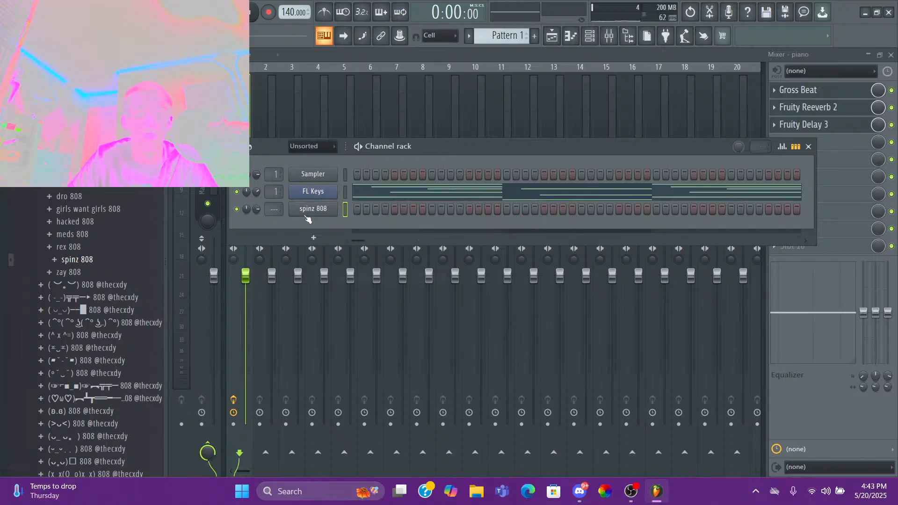
- Open the spinz 808 channel in the piano roll and place an F#5 note three beats long at the start of bar 1
{"action": "right_click", "coordinate": [309, 215]}
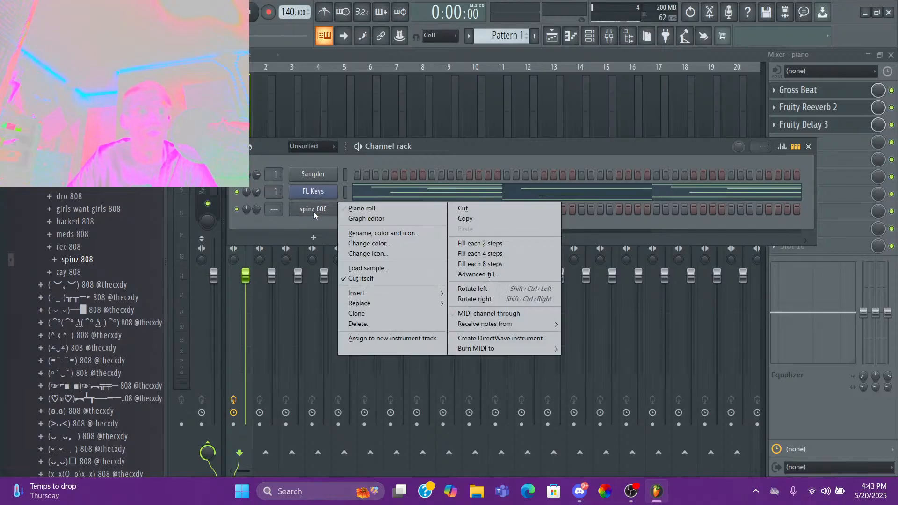
{"action": "left_click", "coordinate": [368, 210]}
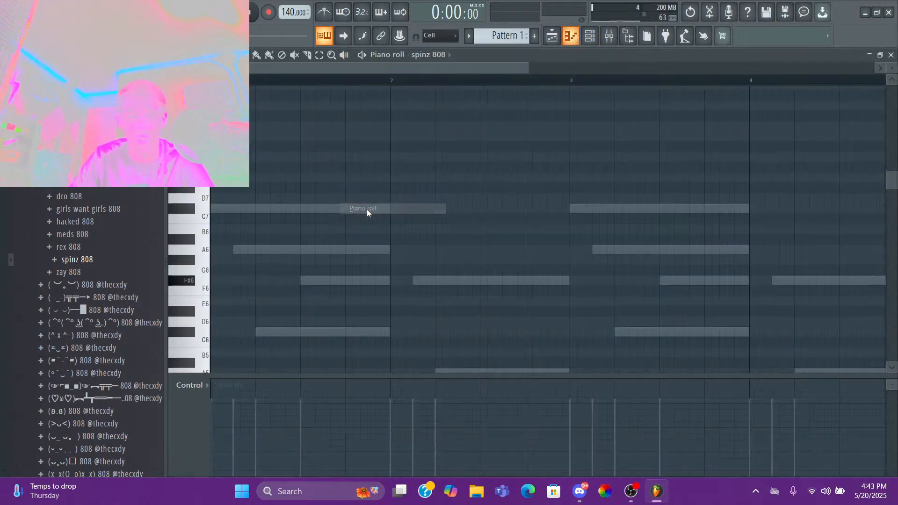
{"action": "left_click_drag", "start_coordinate": [228, 284], "coordinate": [194, 284]}
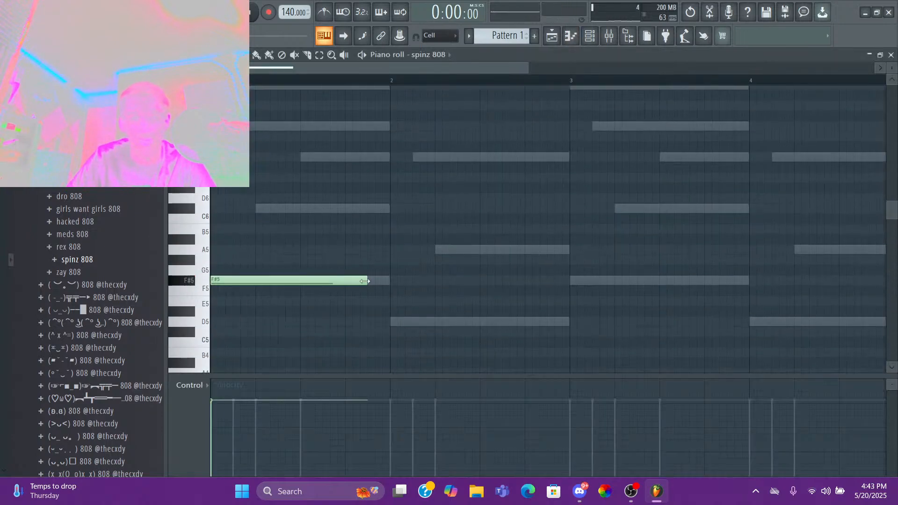
{"action": "left_click_drag", "start_coordinate": [364, 281], "coordinate": [345, 283]}
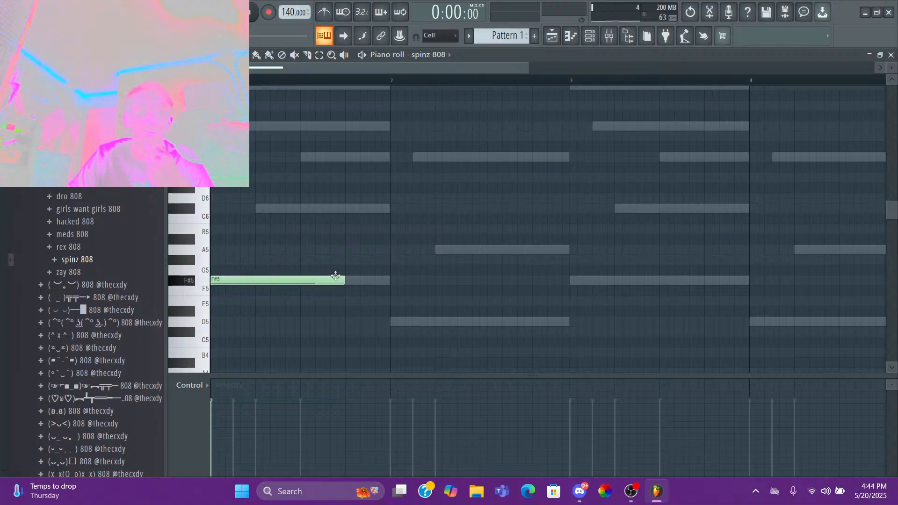
{"action": "scroll", "coordinate": [342, 189], "scroll_direction": "up", "scroll_amount": 4}
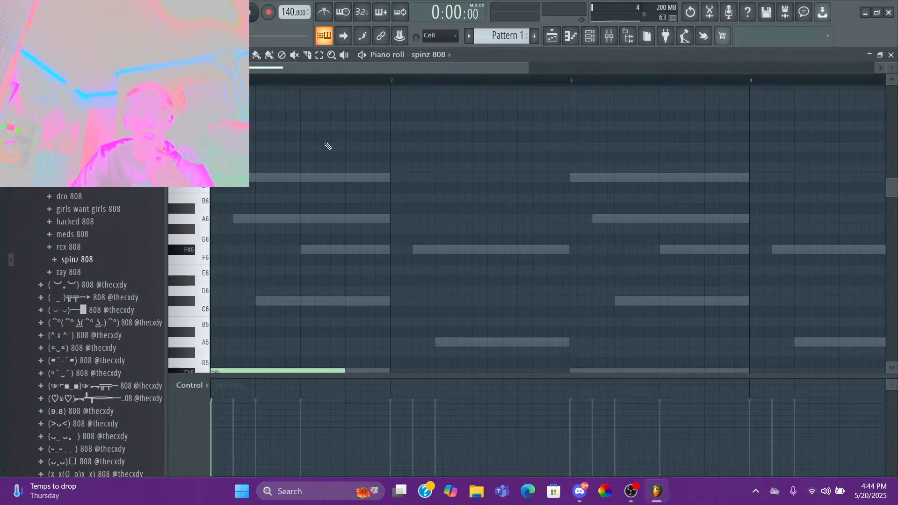
{"action": "scroll", "coordinate": [327, 215], "scroll_direction": "down", "scroll_amount": 5}
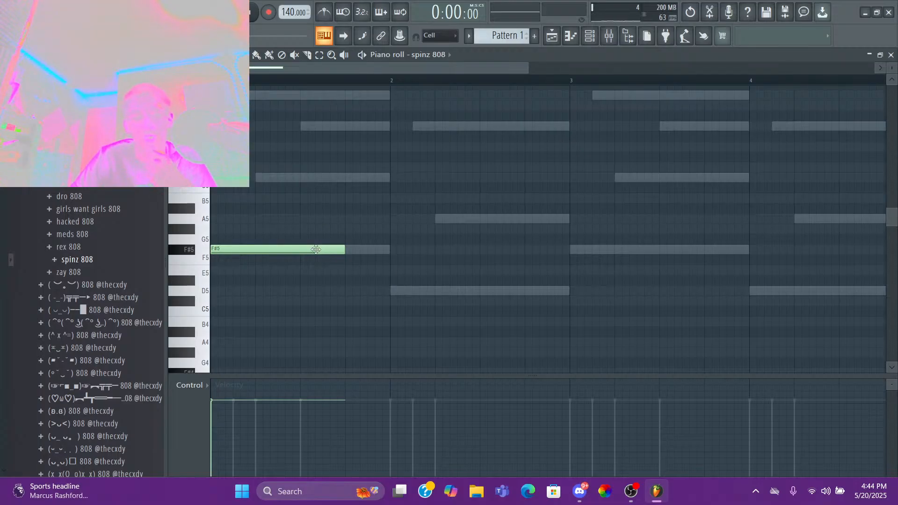
- Place a D5 note one beat into bar 2 and shorten it to one and a half beats
{"action": "left_click", "coordinate": [434, 292]}
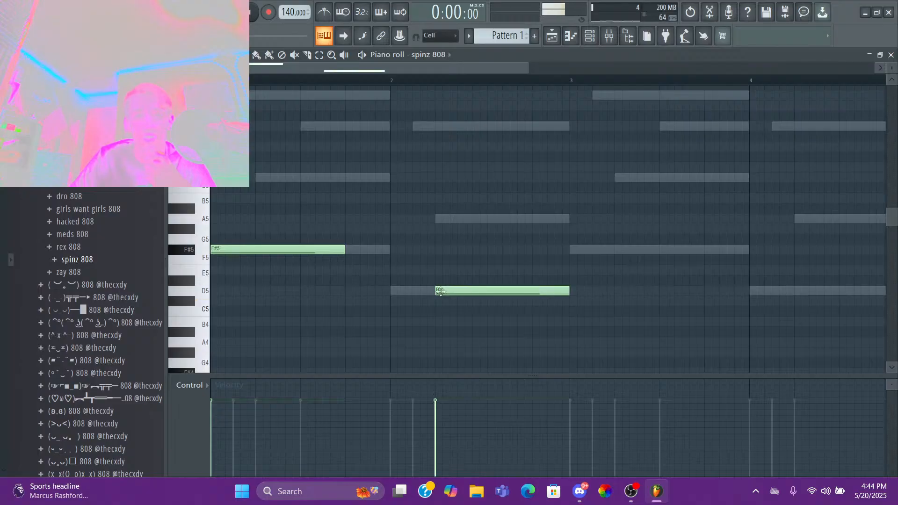
{"action": "left_click", "coordinate": [577, 291]}
{"action": "right_click", "coordinate": [581, 292]}
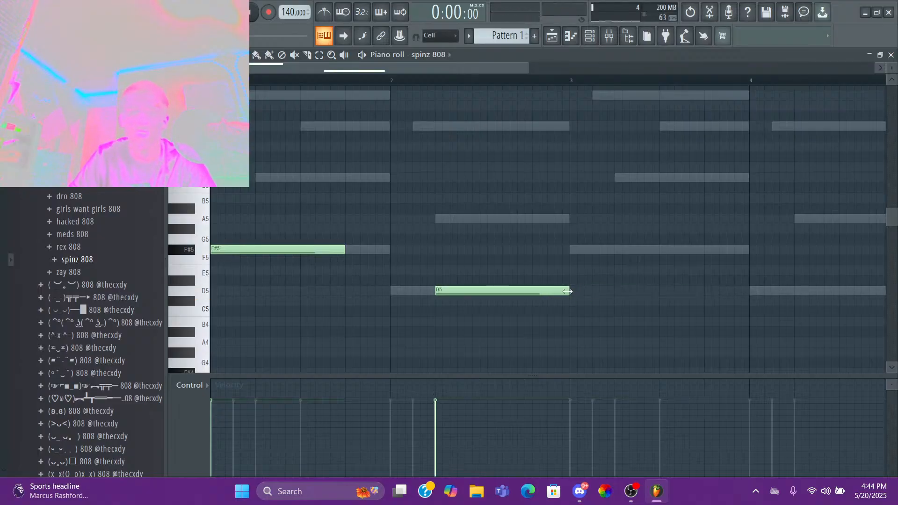
{"action": "left_click_drag", "start_coordinate": [569, 291], "coordinate": [506, 293]}
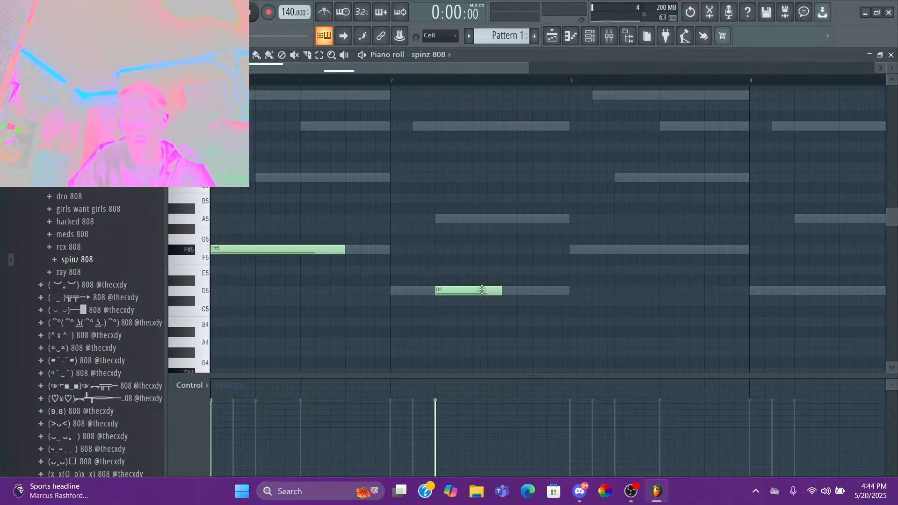
- Add a second F#5 note reaching up to the D5, and a second D5 filling the rest of bar 2, while checking playback
{"action": "left_click", "coordinate": [352, 251]}
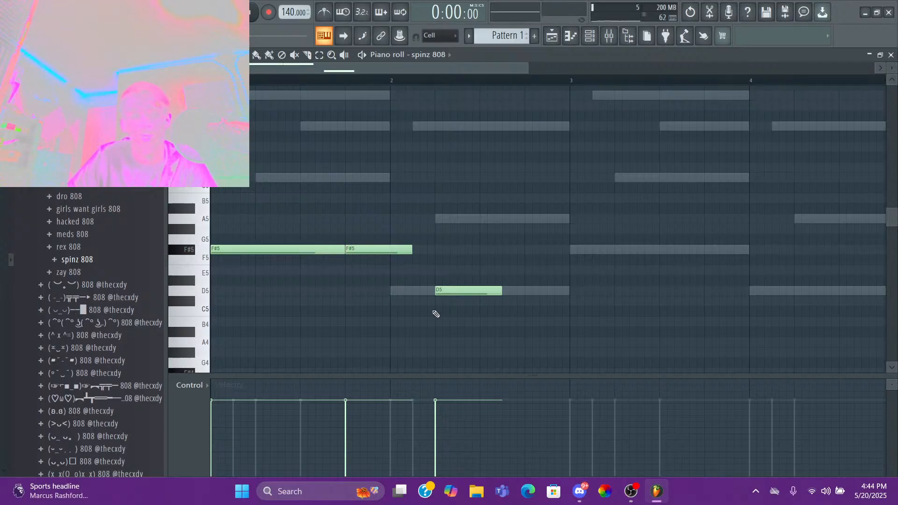
{"action": "left_click_drag", "start_coordinate": [410, 254], "coordinate": [439, 256]}
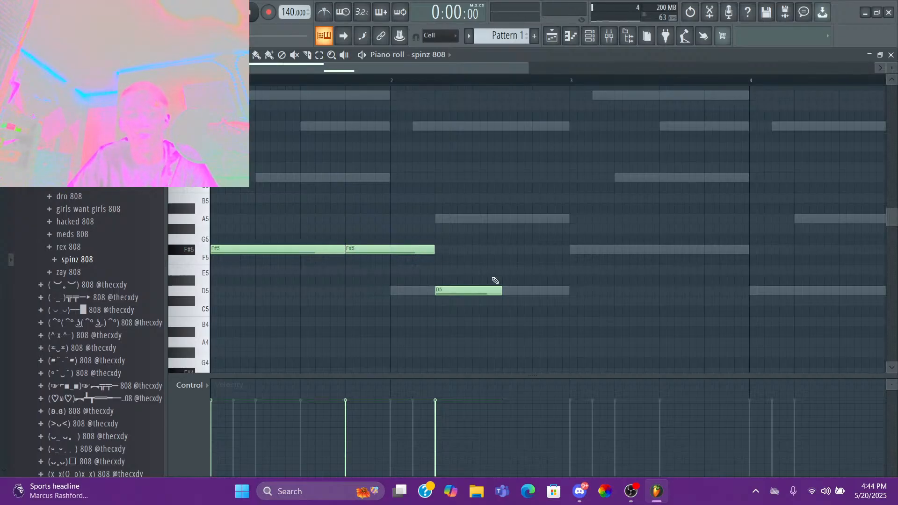
{"action": "key", "text": "space"}
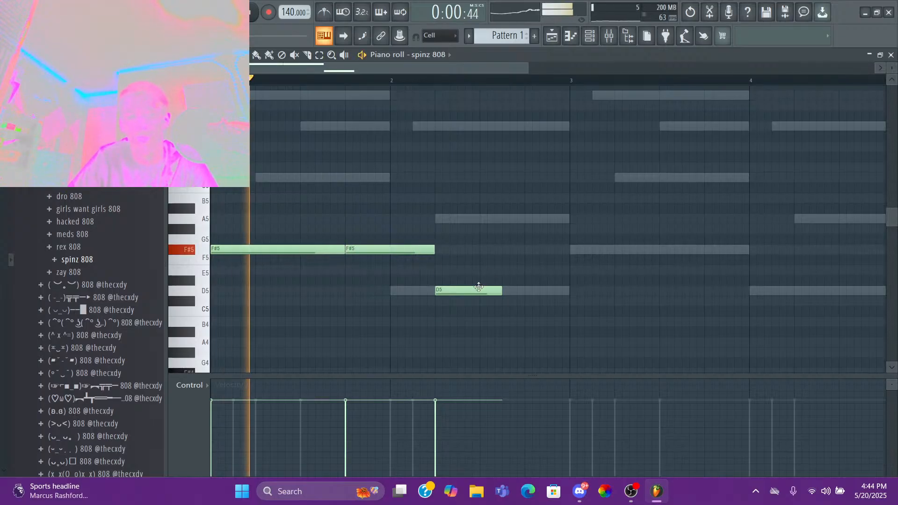
{"action": "left_click", "coordinate": [505, 290]}
{"action": "key", "text": "space"}
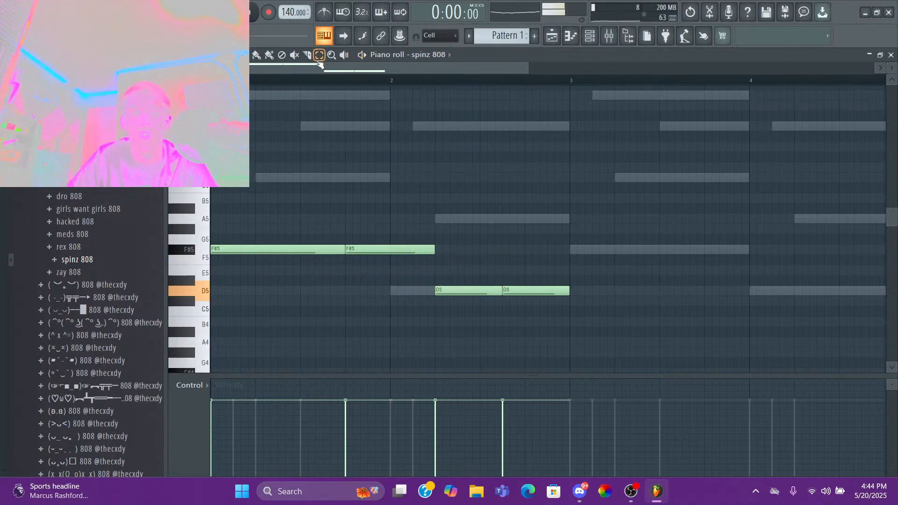
- Try all four 808 notes four semitones higher during playback, and move them back down to their original pitches
{"action": "left_click_drag", "start_coordinate": [575, 240], "coordinate": [211, 336]}
{"action": "key", "text": "shift+Up"}
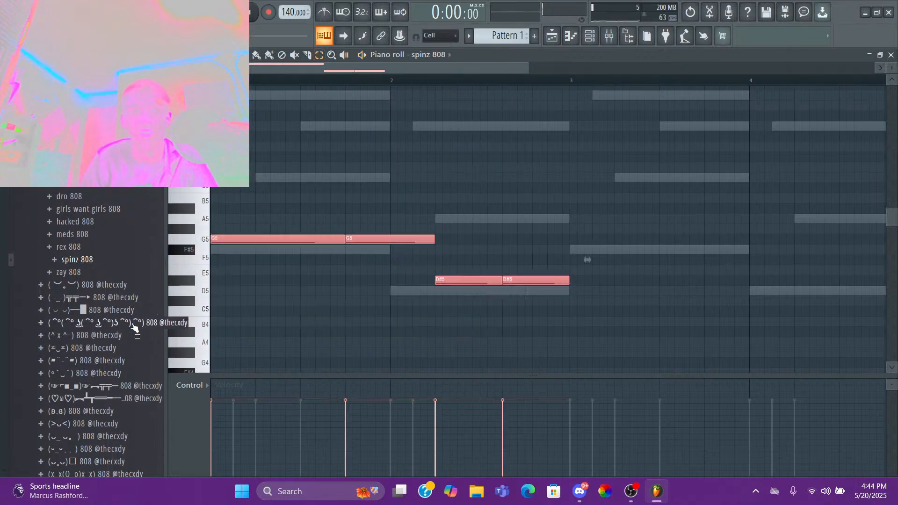
{"action": "key", "text": "shift+Up"}
{"action": "key", "text": "shift+Up"}
{"action": "key", "text": "shift+Up"}
{"action": "key", "text": "space"}
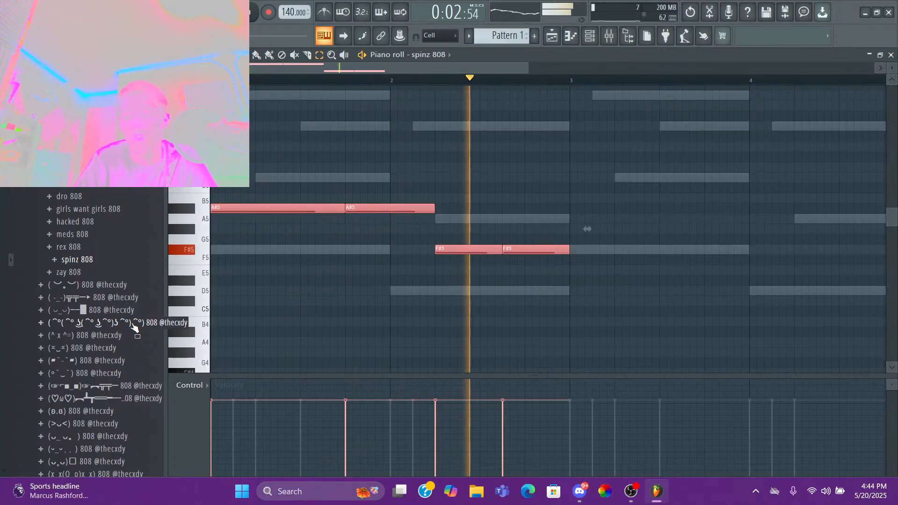
{"action": "key", "text": "shift+Down"}
{"action": "key", "text": "shift+Down"}
{"action": "key", "text": "shift+Down"}
{"action": "key", "text": "shift+Down"}
{"action": "key", "text": "space"}
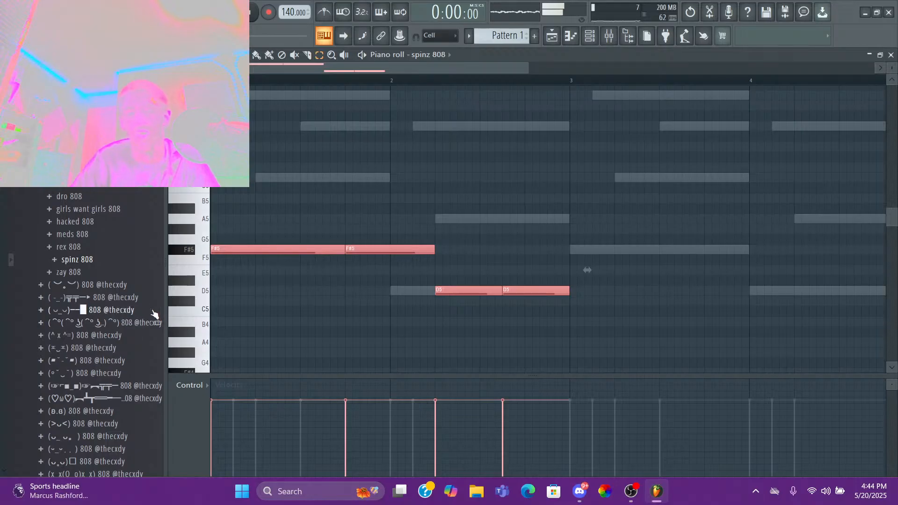
- Raise the last 808 note in bar 2 from D5 to A5 and play the pattern
{"action": "left_click_drag", "start_coordinate": [508, 273], "coordinate": [557, 302]}
{"action": "key", "text": "shift+Up"}
{"action": "key", "text": "shift+Up"}
{"action": "key", "text": "shift+Up"}
{"action": "key", "text": "shift+Up"}
{"action": "key", "text": "shift+Up"}
{"action": "key", "text": "shift+Up"}
{"action": "key", "text": "shift+Up"}
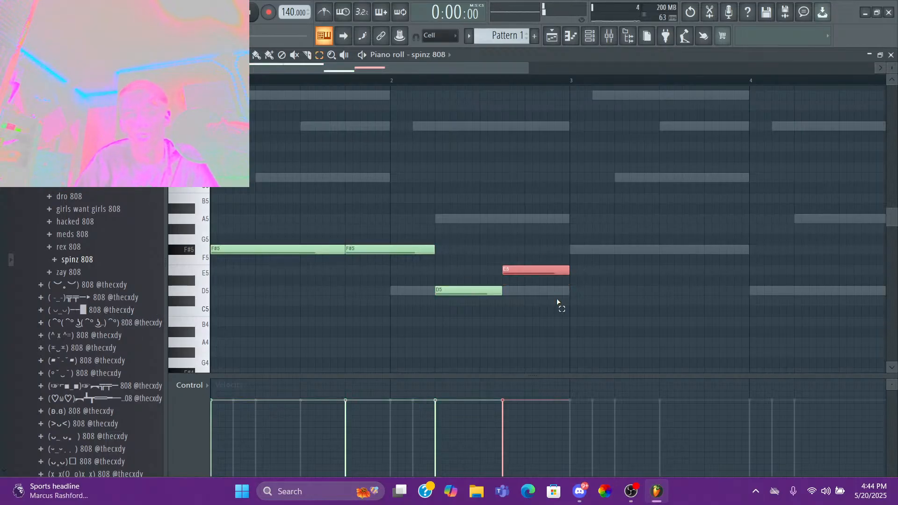
{"action": "key", "text": "space"}
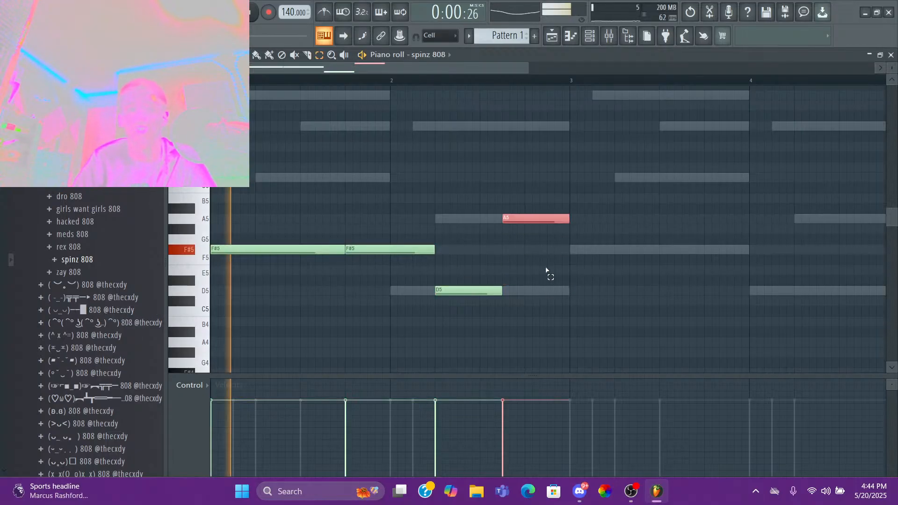
- Duplicate the four 808 notes into bars 3 and 4, deselect them, and play the pattern
{"action": "left_click_drag", "start_coordinate": [563, 203], "coordinate": [219, 322]}
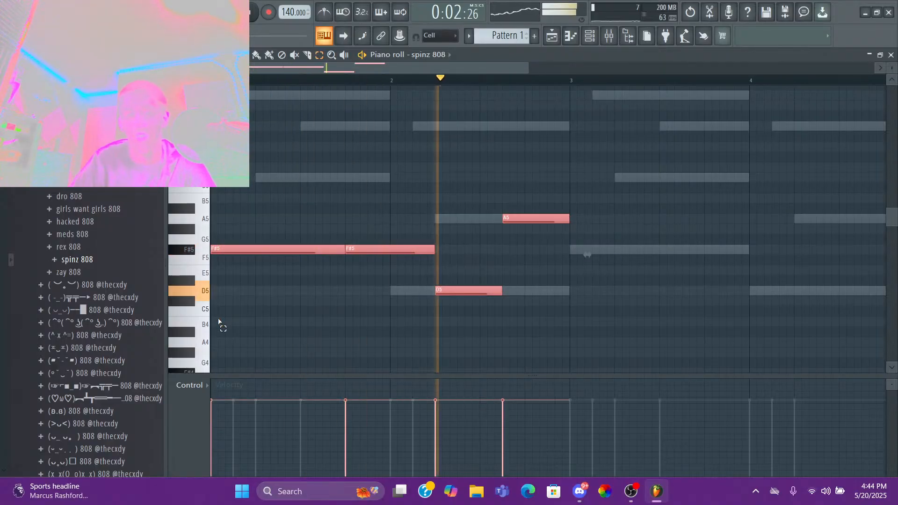
{"action": "key", "text": "ctrl+b"}
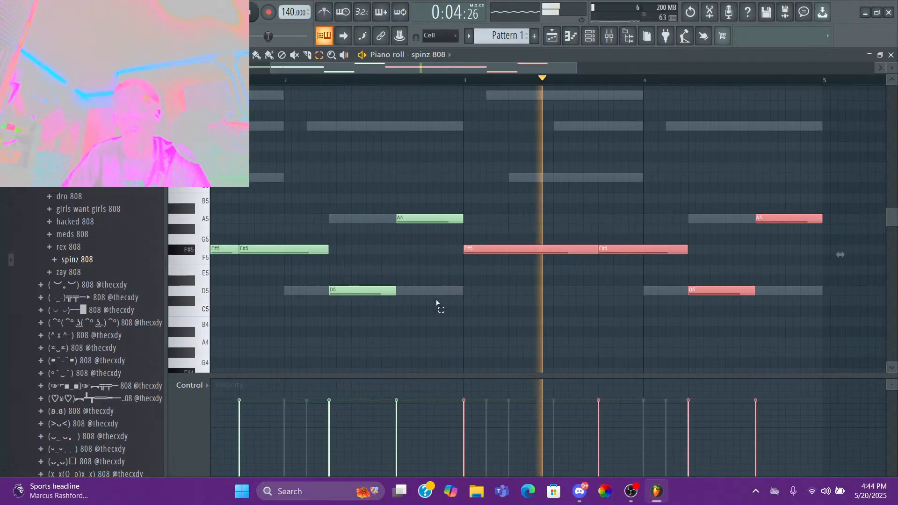
{"action": "key", "text": "space"}
{"action": "key", "text": "space"}
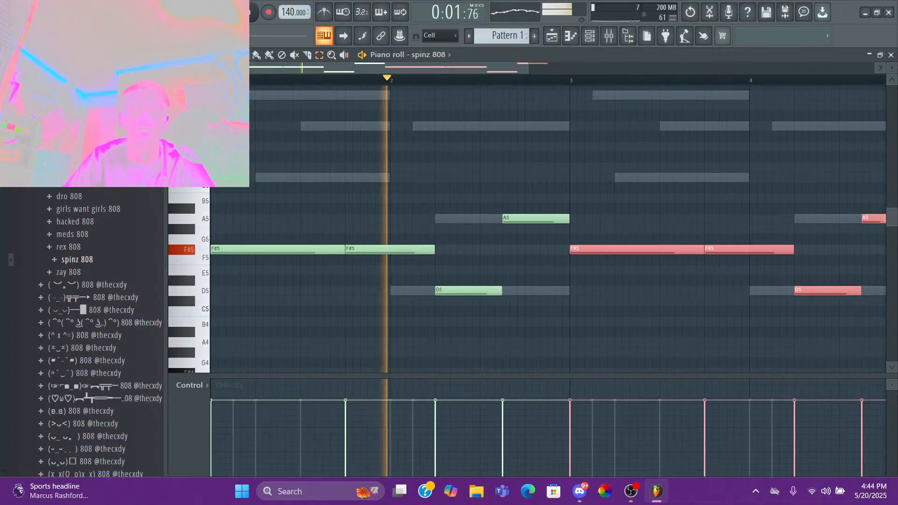
{"action": "key", "text": "ctrl+d"}
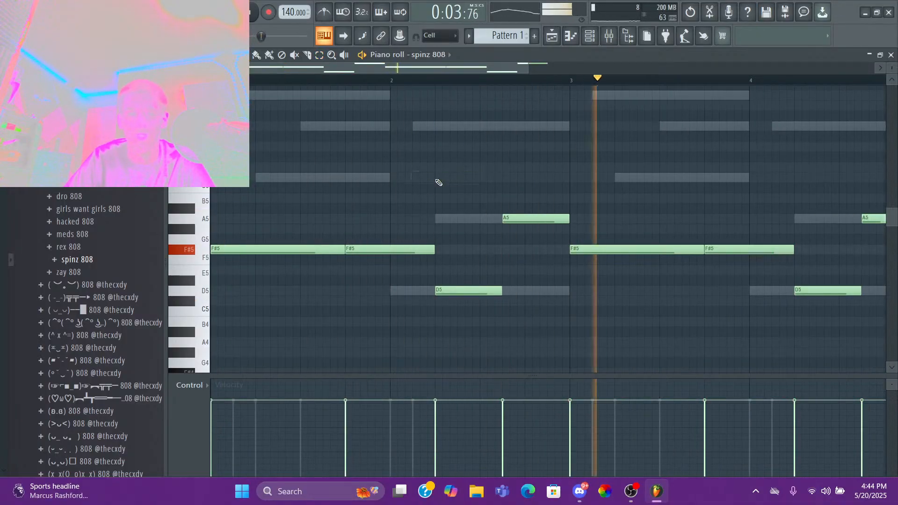
{"action": "key", "text": "space"}
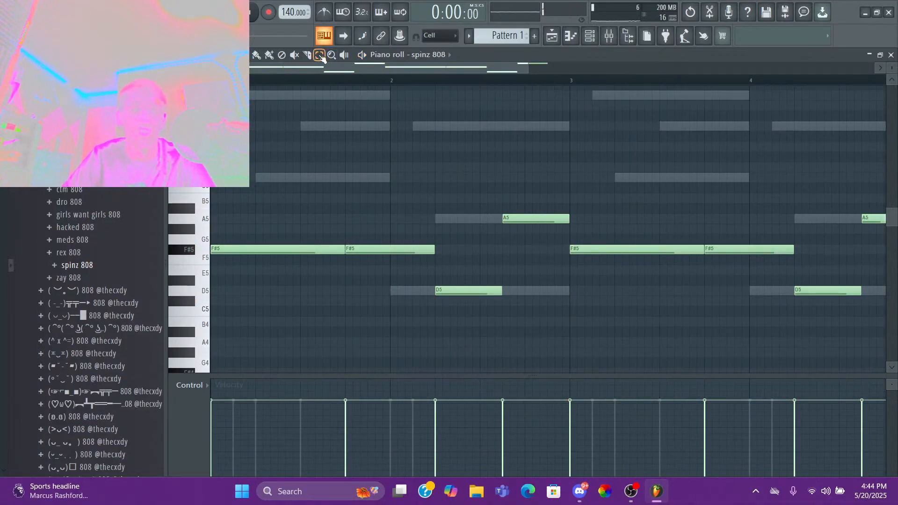
- Select both A5 notes in the 808 line, lower them to D5, and play the pattern
{"action": "left_click", "coordinate": [319, 55]}
{"action": "left_click_drag", "start_coordinate": [197, 191], "coordinate": [193, 225]}
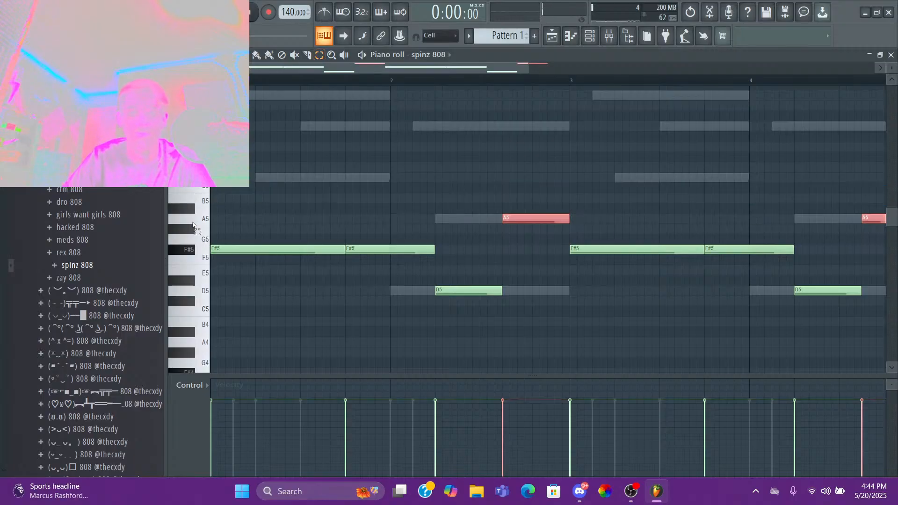
{"action": "key", "text": "ctrl+Down"}
{"action": "key", "text": "Up"}
{"action": "key", "text": "Up"}
{"action": "key", "text": "Up"}
{"action": "key", "text": "Up"}
{"action": "key", "text": "Up"}
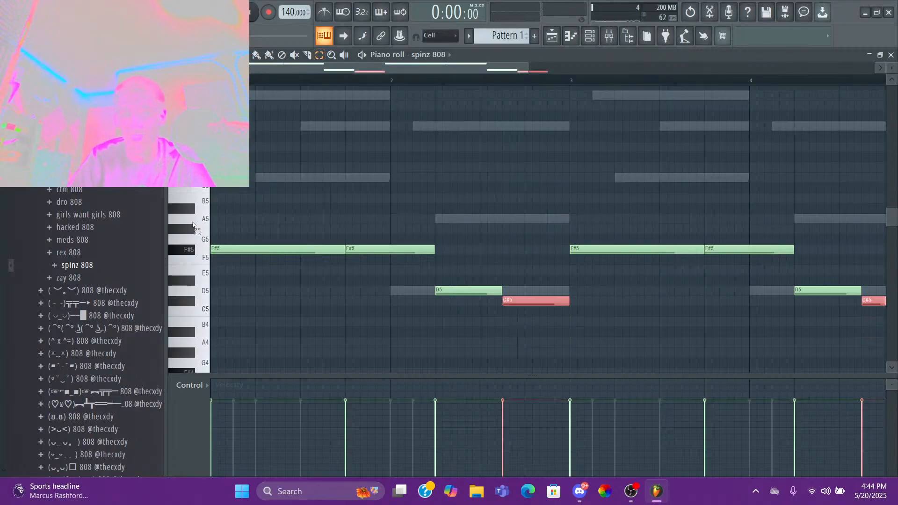
{"action": "key", "text": "space"}
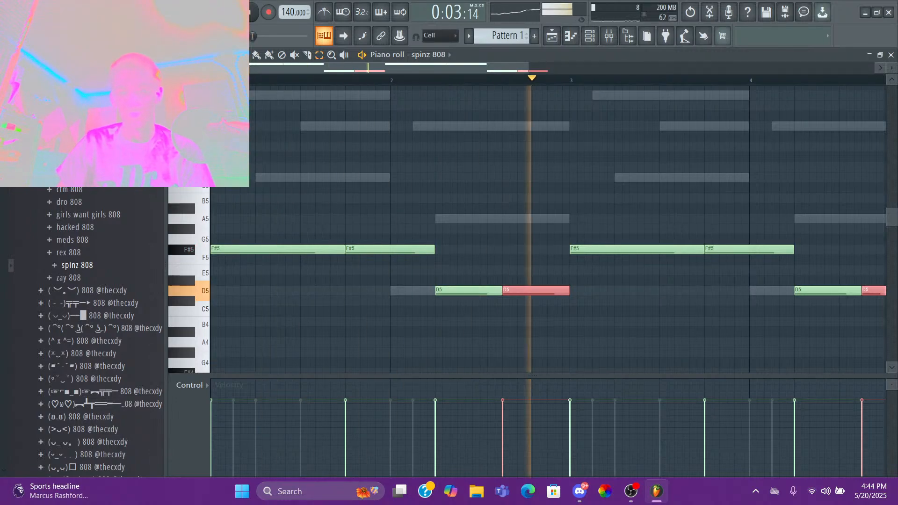
{"action": "key", "text": "space"}
- Shorten the first F#5 note to one and a half beats, add a half-beat F#6 note directly after it, and play the pattern
{"action": "left_click", "coordinate": [271, 169]}
{"action": "right_click", "coordinate": [279, 171]}
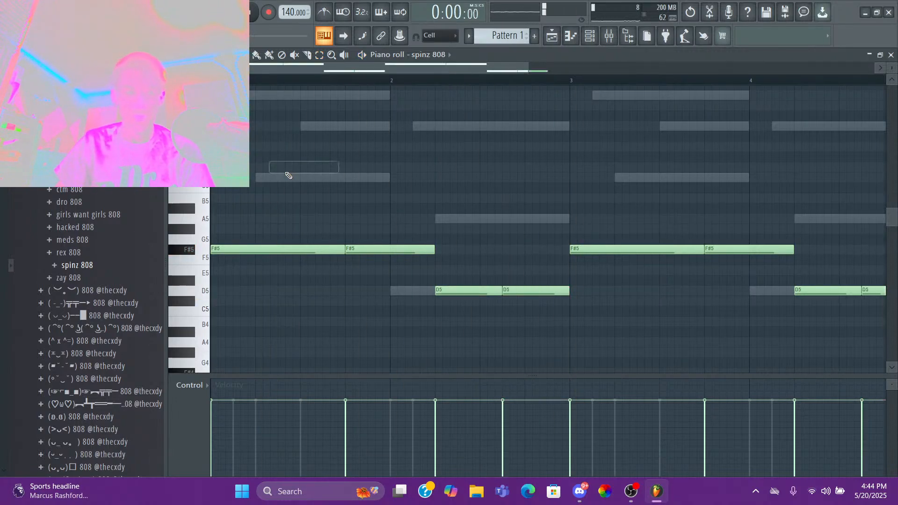
{"action": "left_click_drag", "start_coordinate": [327, 251], "coordinate": [273, 252]}
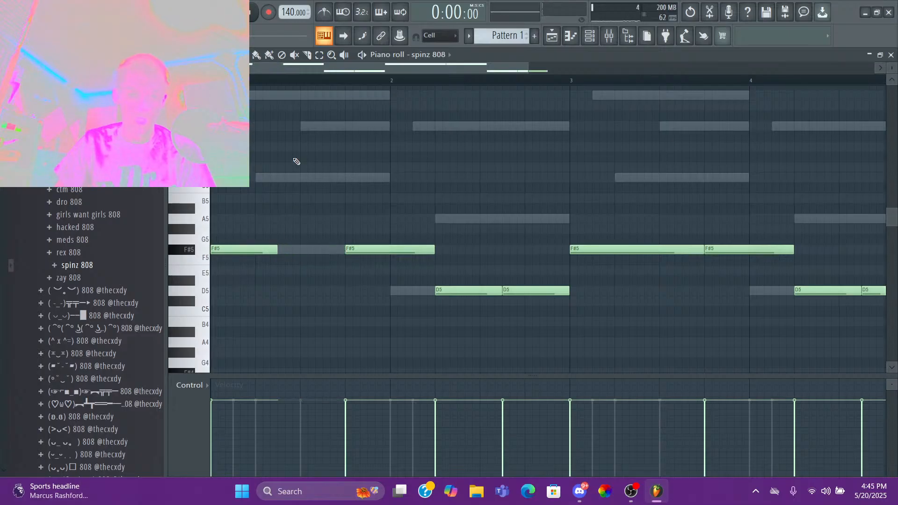
{"action": "left_click_drag", "start_coordinate": [286, 117], "coordinate": [298, 142]}
{"action": "key", "text": "space"}
{"action": "key", "text": "space"}
{"action": "key", "text": "space"}
{"action": "key", "text": "space"}
- Add an F#5 note after the F#6, extend it to the next F#5 note, and play the pattern
{"action": "left_click", "coordinate": [303, 251]}
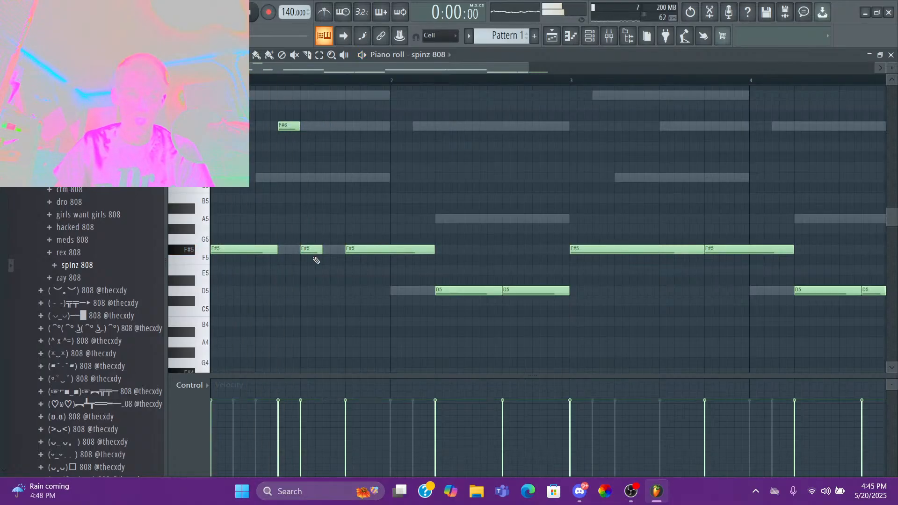
{"action": "key", "text": "space"}
{"action": "left_click_drag", "start_coordinate": [323, 250], "coordinate": [345, 259]}
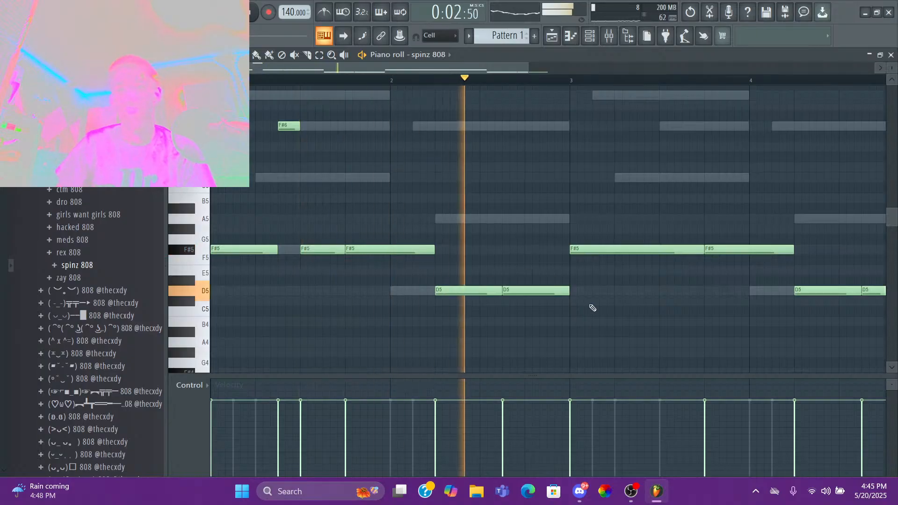
- Play the pattern and raise the velocity of the first F#5 note in the 808 line to maximum
{"action": "key", "text": "space"}
{"action": "key", "text": "space"}
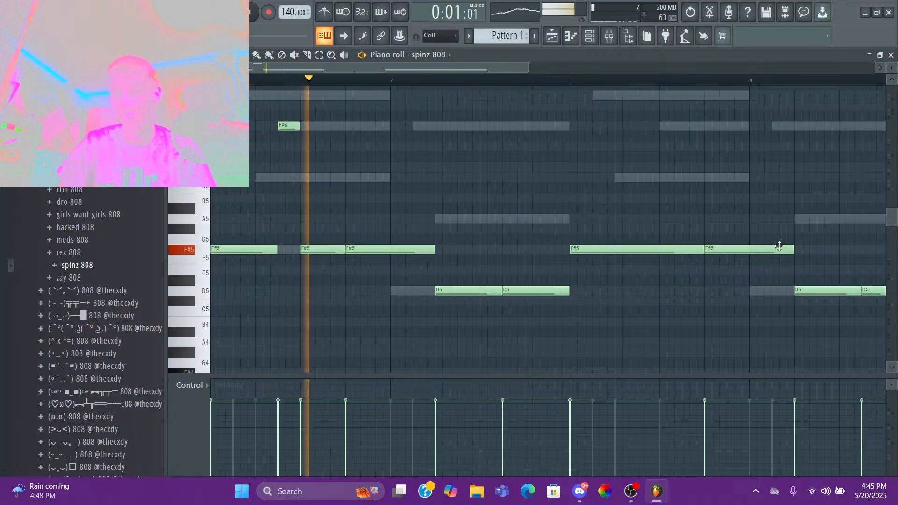
{"action": "key", "text": "space"}
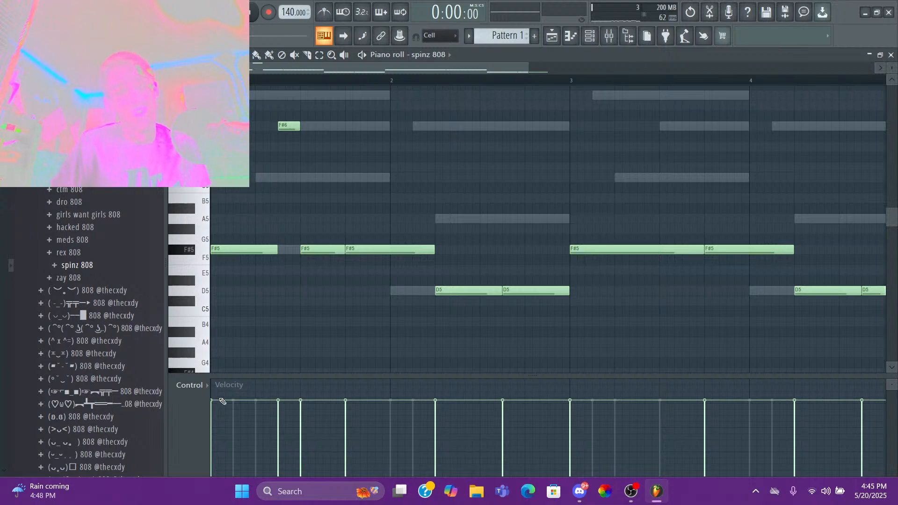
{"action": "left_click_drag", "start_coordinate": [222, 400], "coordinate": [235, 380]}
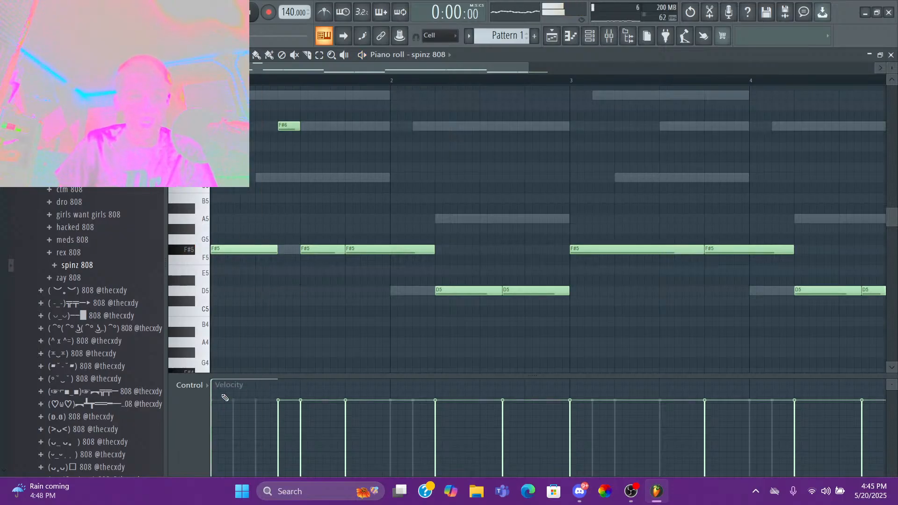
{"action": "left_click_drag", "start_coordinate": [219, 402], "coordinate": [237, 353]}
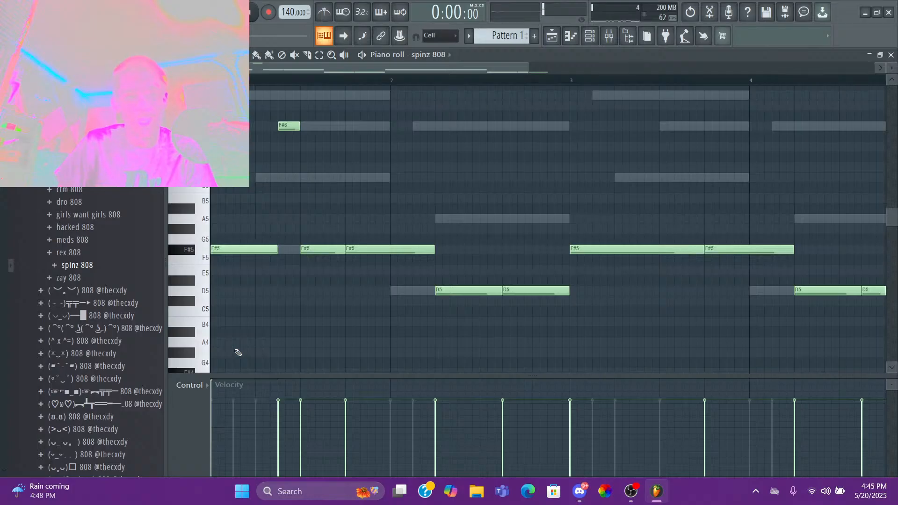
{"action": "mouse_move", "coordinate": [239, 389]}
{"action": "left_mouse_down"}
{"action": "mouse_move", "coordinate": [237, 403]}
{"action": "mouse_move", "coordinate": [236, 370]}
{"action": "left_mouse_up"}
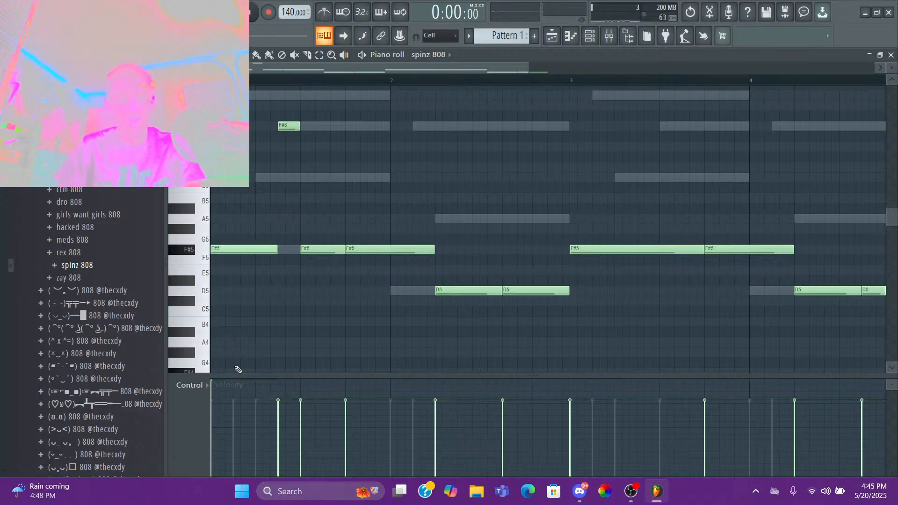
- Raise the velocities of the F#6 note and the short F#5 note right after it, and play the pattern
{"action": "left_click", "coordinate": [590, 36]}
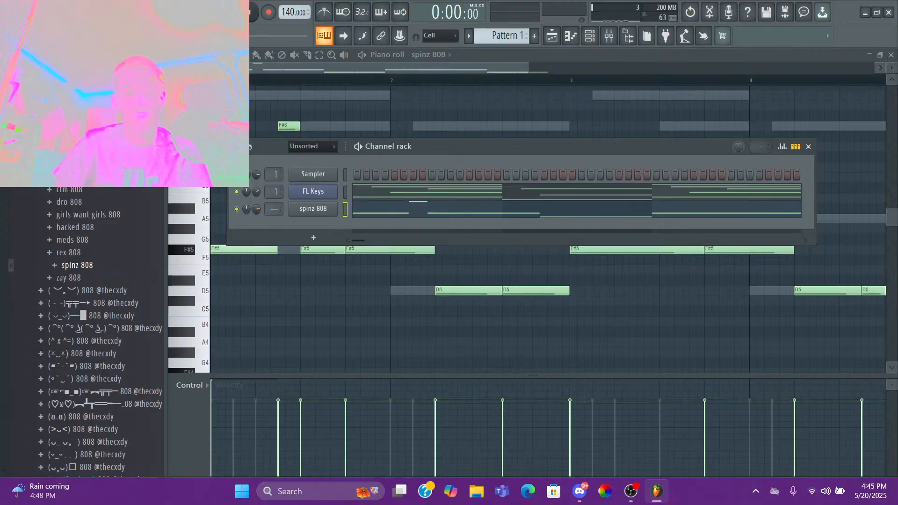
{"action": "left_click", "coordinate": [299, 310]}
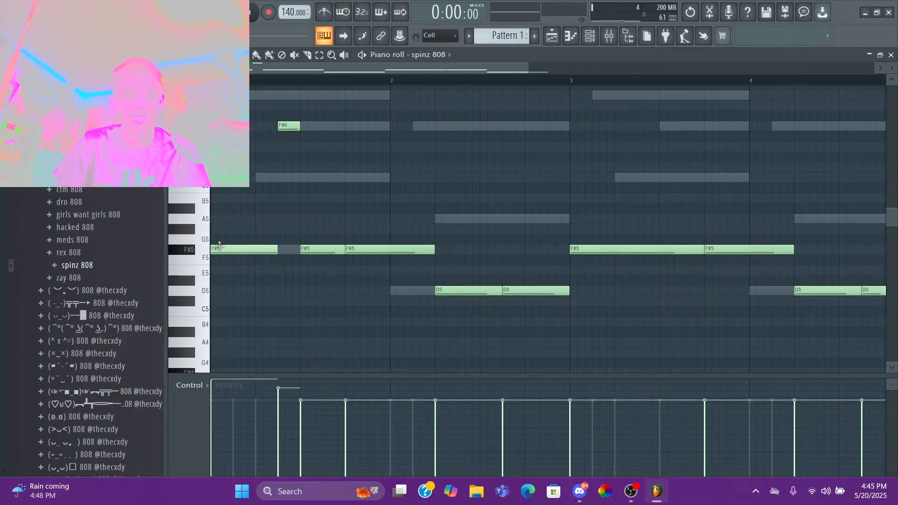
{"action": "left_click_drag", "start_coordinate": [225, 200], "coordinate": [271, 198]}
{"action": "right_click", "coordinate": [281, 198]}
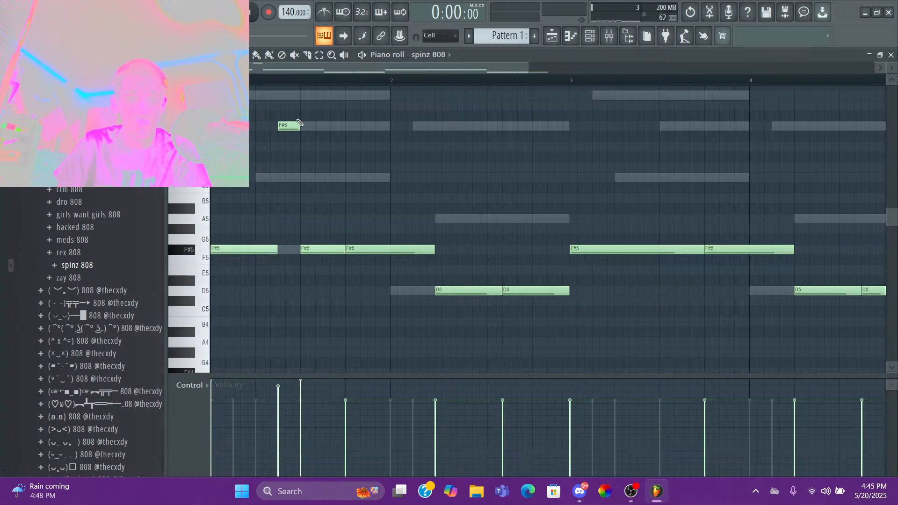
{"action": "key", "text": "space"}
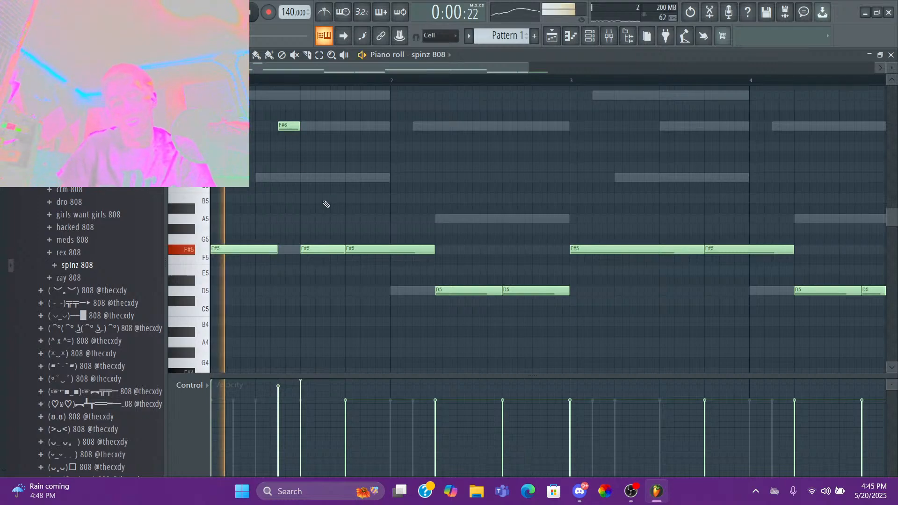
{"action": "key", "text": "space"}
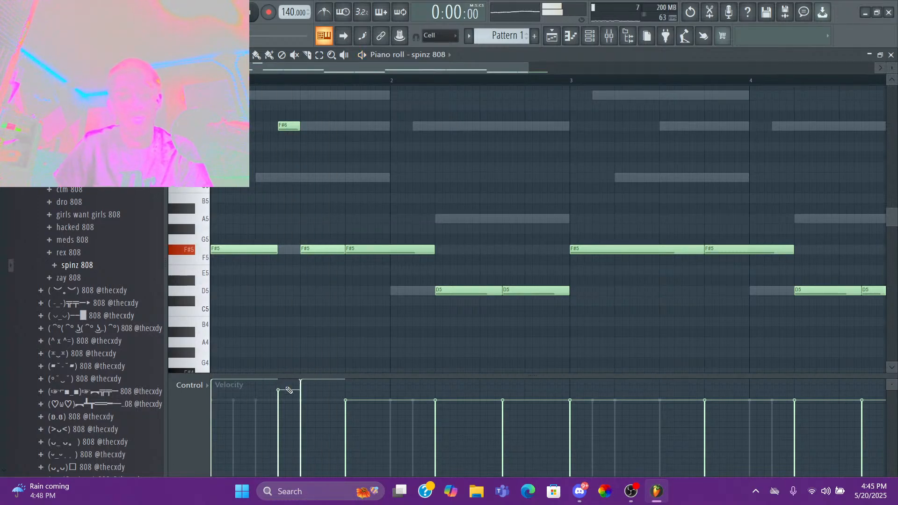
{"action": "key", "text": "space"}
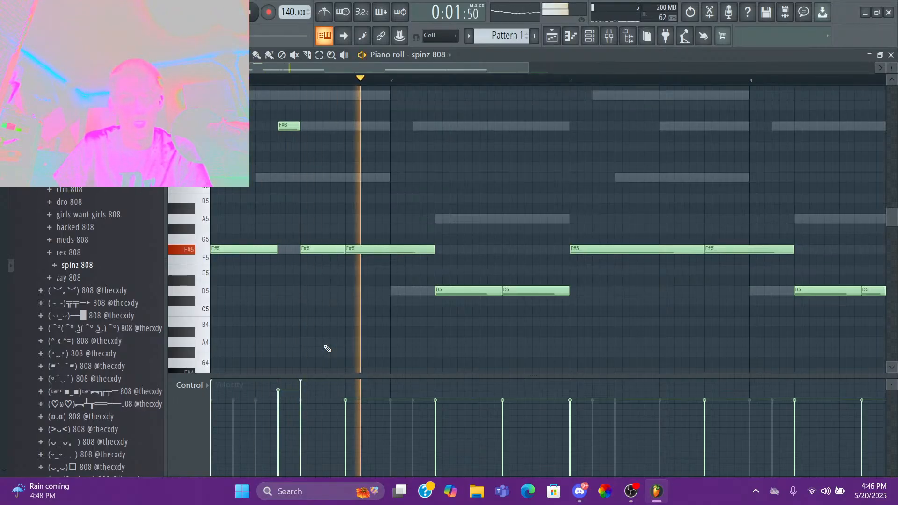
- Raise the F#6 note and the longer F#5 note that crosses into bar 2 to maximum velocity, and play the pattern
{"action": "key", "text": "space"}
{"action": "left_click_drag", "start_coordinate": [345, 398], "coordinate": [347, 374]}
{"action": "key", "text": "space"}
{"action": "key", "text": "space"}
{"action": "left_click_drag", "start_coordinate": [280, 389], "coordinate": [282, 370]}
{"action": "key", "text": "space"}
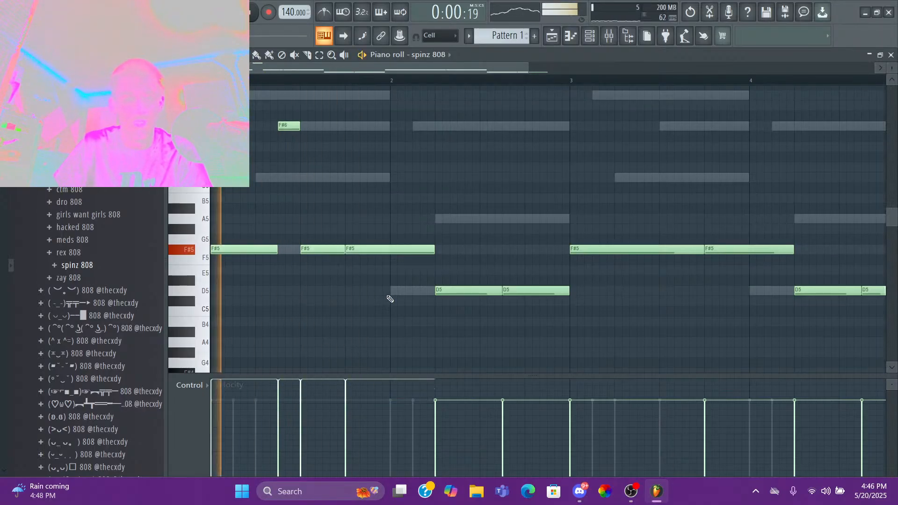
- Delete the short F#5 note between the F#6 and the longer F#5, and play the pattern
{"action": "key", "text": "space"}
{"action": "right_click", "coordinate": [323, 249]}
{"action": "key", "text": "space"}
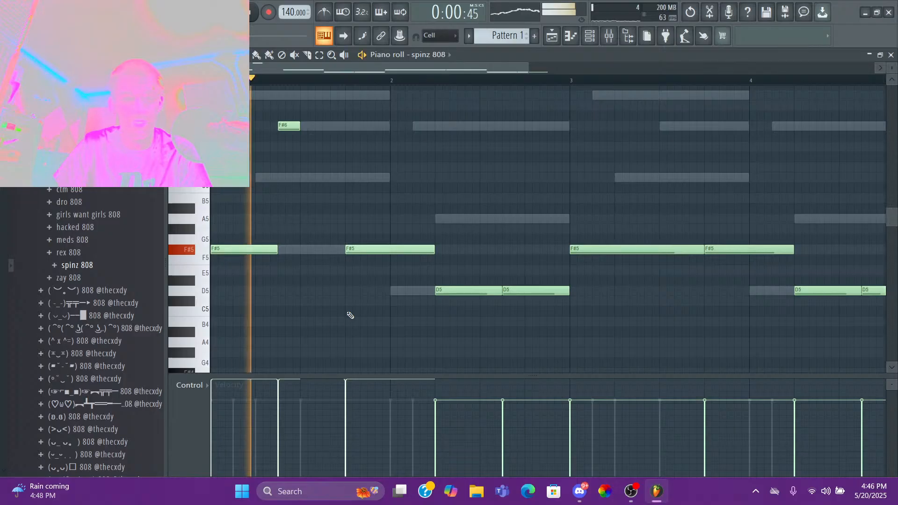
{"action": "key", "text": "space"}
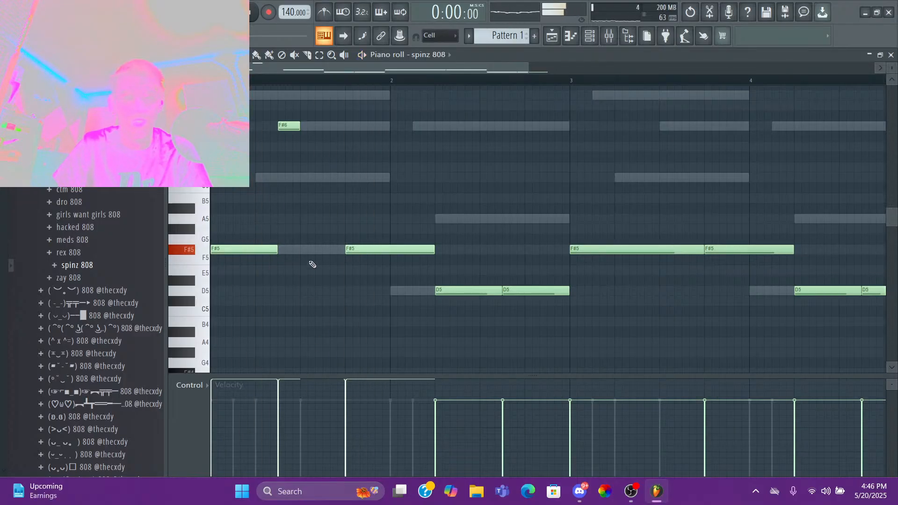
- Try the short F#5 note again directly after the F#6, play the pattern, and remove the note
{"action": "left_click", "coordinate": [308, 250]}
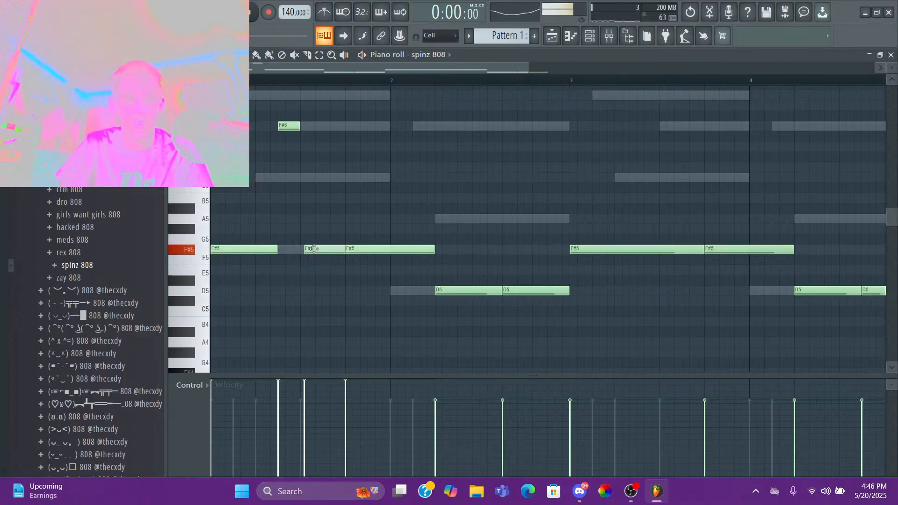
{"action": "left_click_drag", "start_coordinate": [315, 251], "coordinate": [311, 252]}
{"action": "key", "text": "space"}
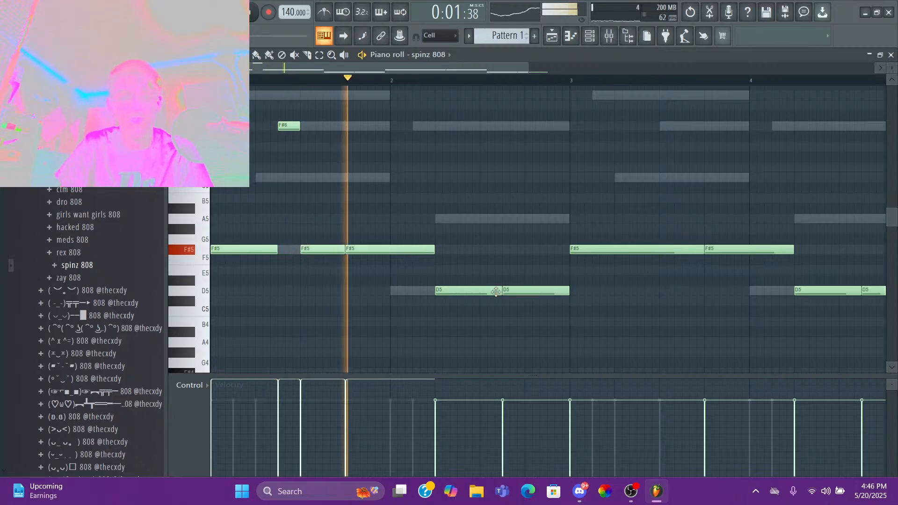
{"action": "right_click", "coordinate": [341, 249]}
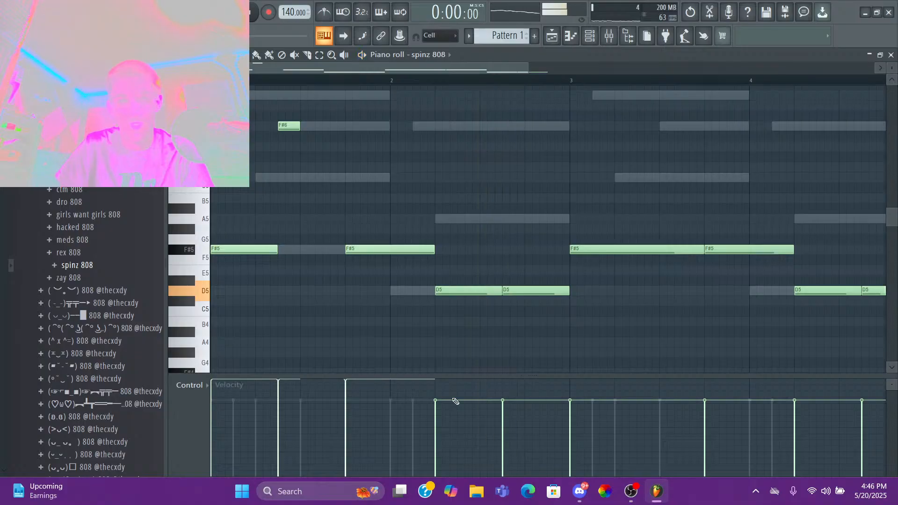
- Raise the velocity of the remaining 808 notes to maximum and route the spinz 808 channel to mixer track 5
{"action": "mouse_move", "coordinate": [456, 399]}
{"action": "left_mouse_down"}
{"action": "mouse_move", "coordinate": [684, 390]}
{"action": "mouse_move", "coordinate": [713, 369]}
{"action": "mouse_move", "coordinate": [868, 381]}
{"action": "left_mouse_up"}
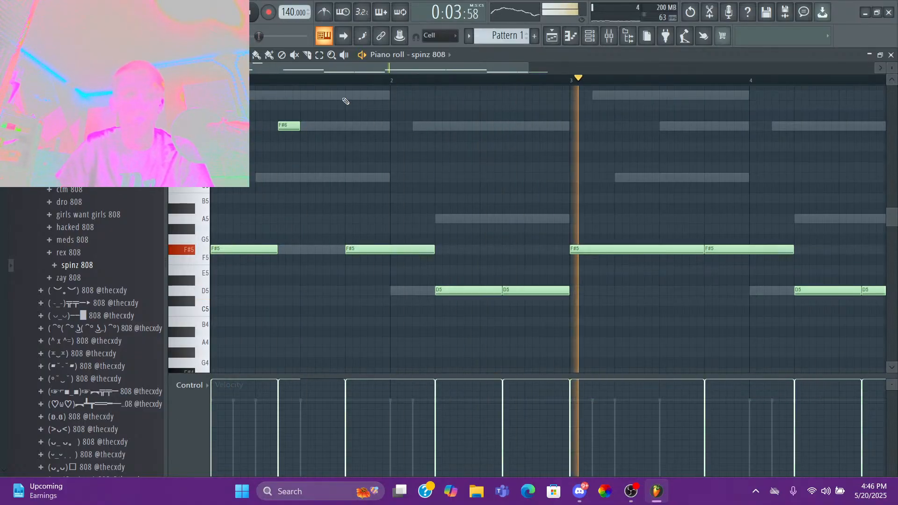
{"action": "key", "text": "space"}
{"action": "left_click_drag", "start_coordinate": [323, 68], "coordinate": [354, 71]}
{"action": "left_click", "coordinate": [590, 36]}
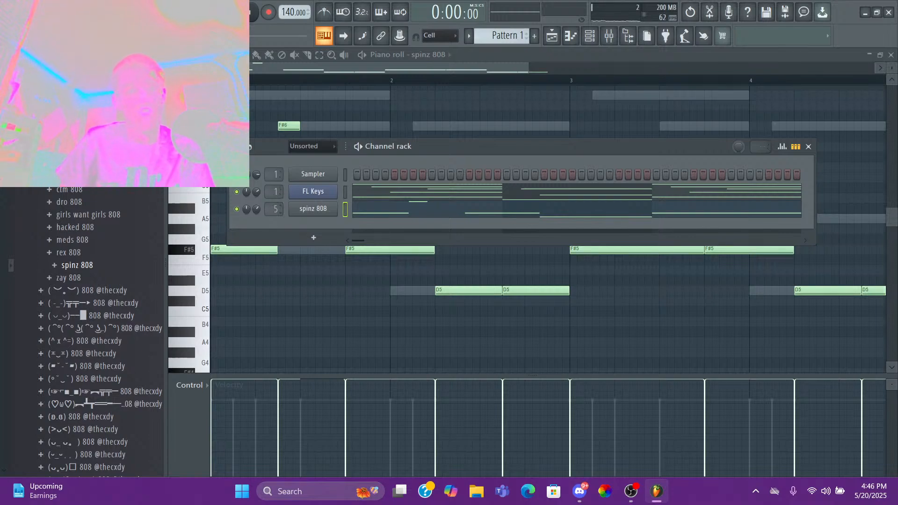
- Browse the drum kits and open the sample folder that holds the BITS one-shots
{"action": "scroll", "coordinate": [82, 327], "scroll_direction": "down", "scroll_amount": 3}
{"action": "scroll", "coordinate": [93, 201], "scroll_direction": "down", "scroll_amount": 5}
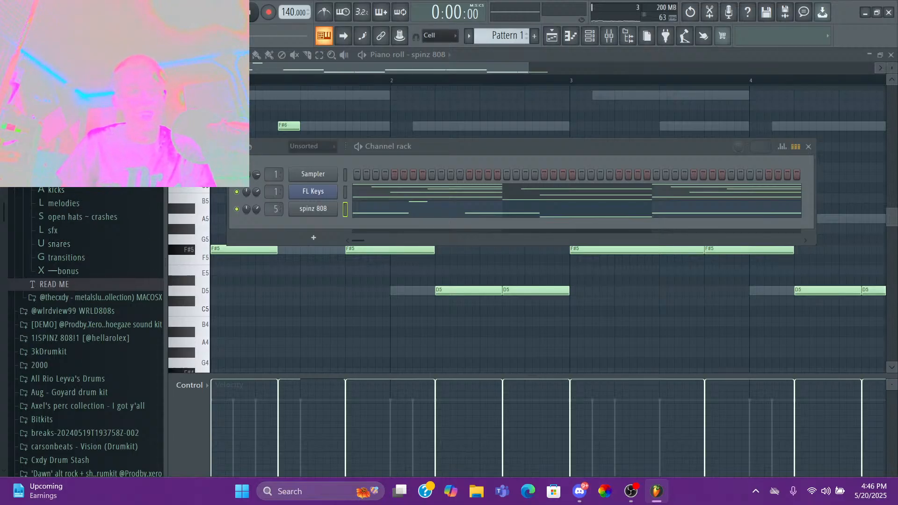
{"action": "scroll", "coordinate": [89, 192], "scroll_direction": "up", "scroll_amount": 5}
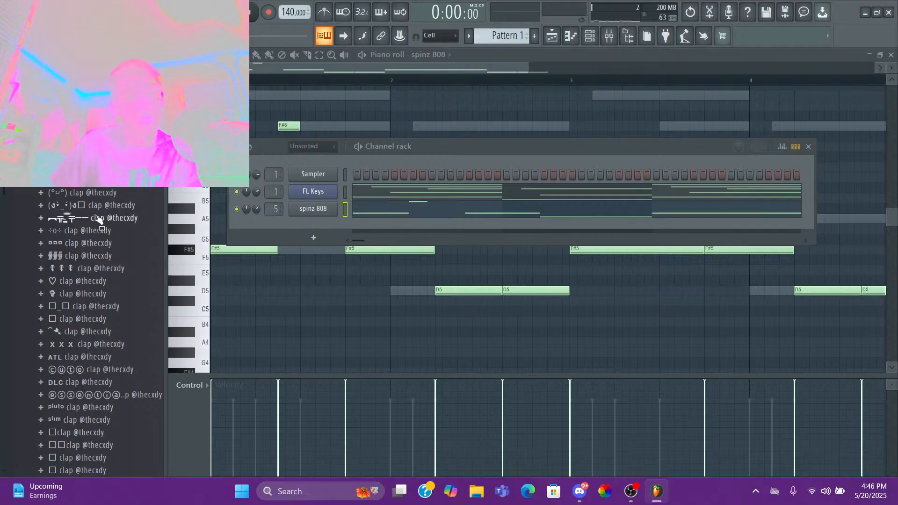
{"action": "scroll", "coordinate": [64, 219], "scroll_direction": "down", "scroll_amount": 12}
{"action": "scroll", "coordinate": [64, 227], "scroll_direction": "up", "scroll_amount": 6}
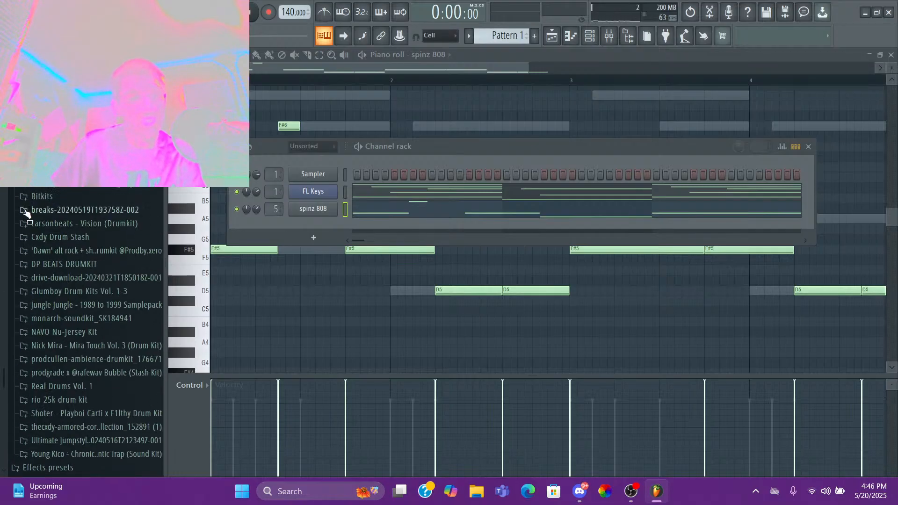
{"action": "left_click", "coordinate": [40, 217]}
{"action": "left_click", "coordinate": [73, 244]}
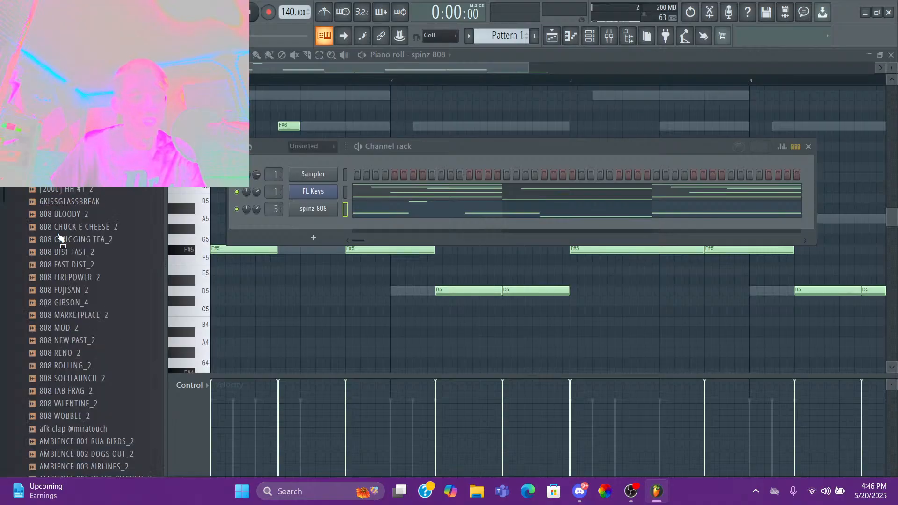
- Audition BITS MEETING_2, BITS PUNCH_2 and BITS LEGOCOIN_3, and add BITS PUNCH_2 to the channel rack as a new channel
{"action": "scroll", "coordinate": [77, 290], "scroll_direction": "down", "scroll_amount": 10}
{"action": "left_click", "coordinate": [88, 351]}
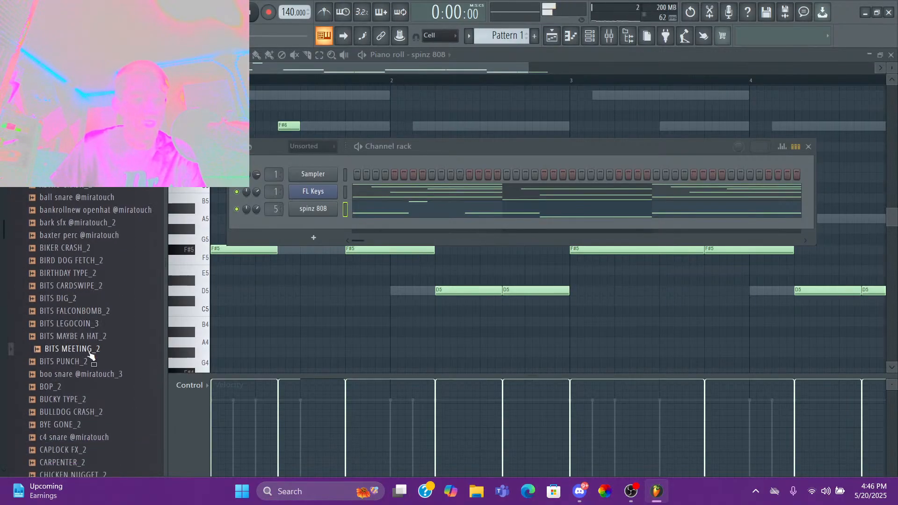
{"action": "left_click", "coordinate": [81, 364]}
{"action": "left_click", "coordinate": [80, 350]}
{"action": "left_click", "coordinate": [82, 324]}
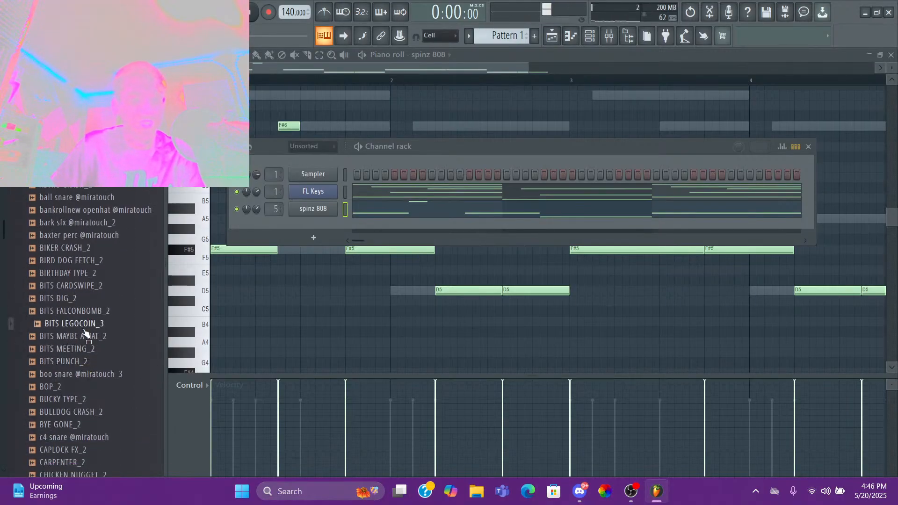
{"action": "left_click", "coordinate": [78, 363]}
{"action": "left_click_drag", "start_coordinate": [80, 368], "coordinate": [323, 248]}
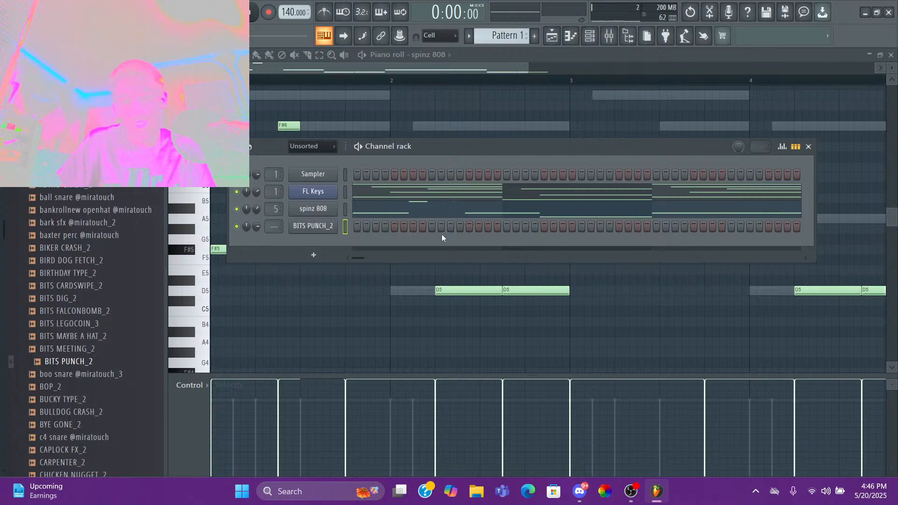
- Place BITS PUNCH_2 hits on steps 9 and 25, and compare them with hits on steps 5, 13, 21 and 29
{"action": "left_click", "coordinate": [582, 224]}
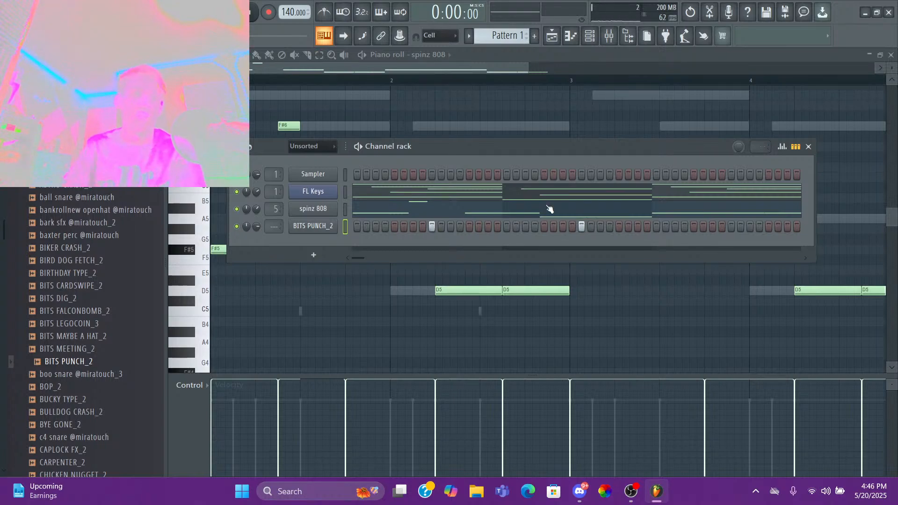
{"action": "left_click_drag", "start_coordinate": [291, 11], "coordinate": [292, 11]}
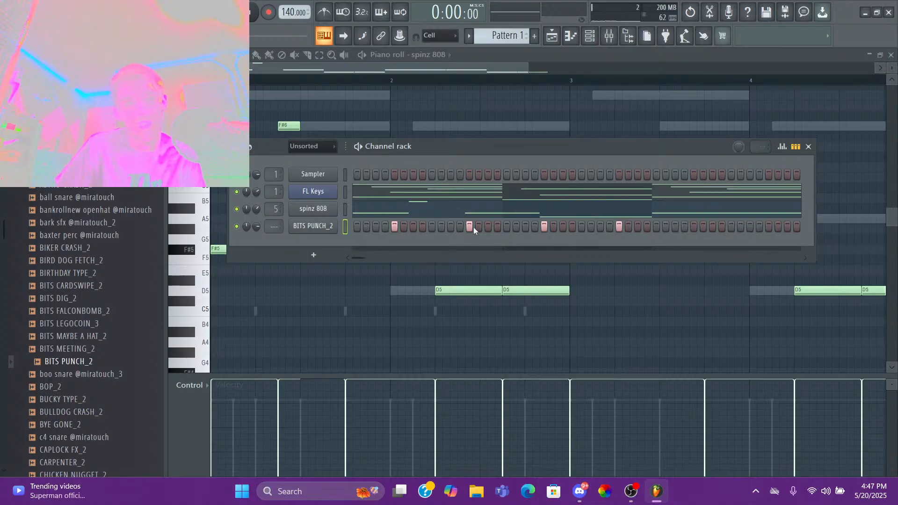
{"action": "left_click", "coordinate": [619, 226]}
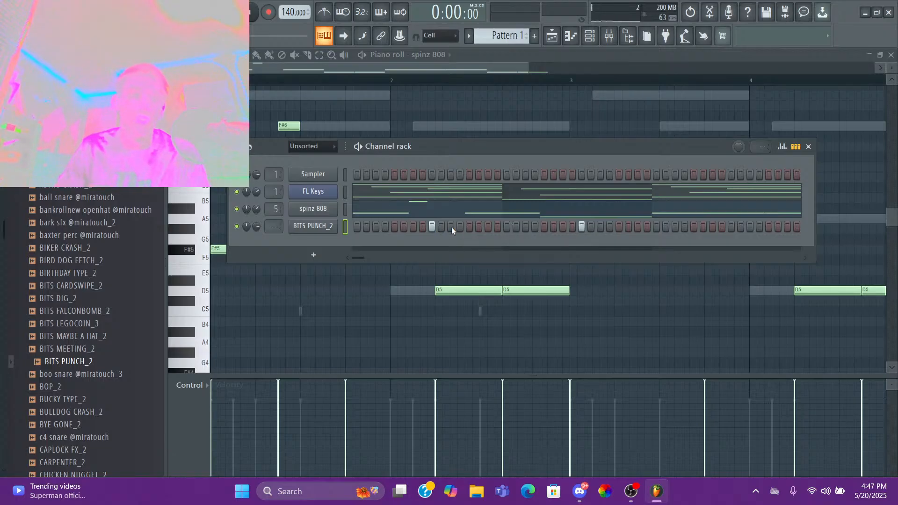
- Remove the BITS PUNCH_2 hit on step 25, try one on step 21 while playing the pattern, and remove it
{"action": "left_click", "coordinate": [581, 226]}
{"action": "left_click", "coordinate": [544, 226]}
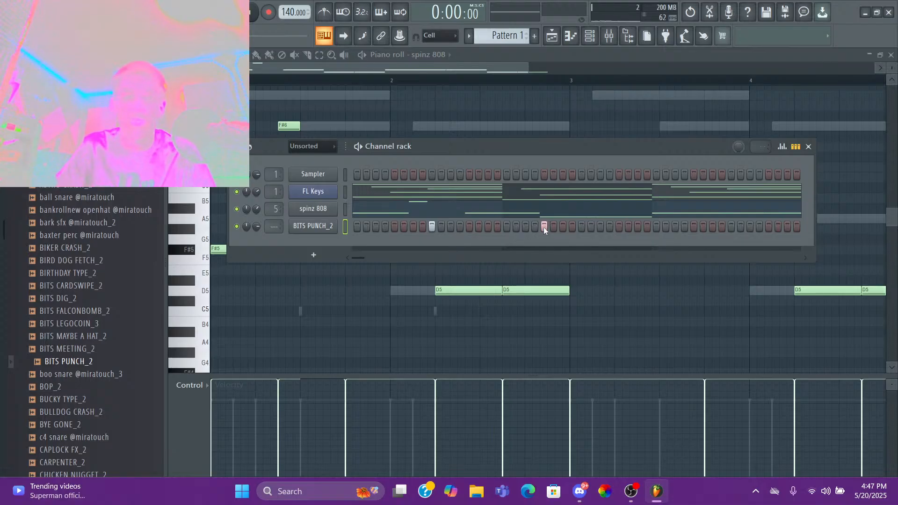
{"action": "key", "text": "space"}
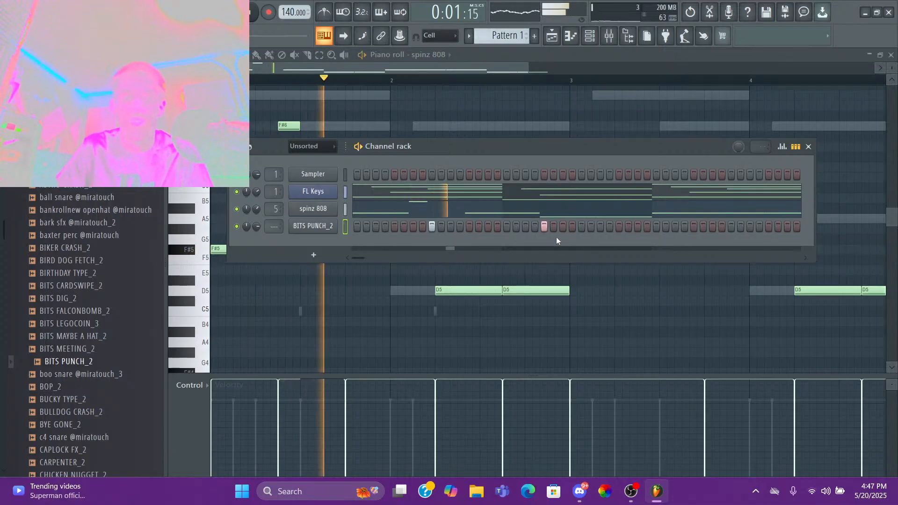
{"action": "left_click", "coordinate": [544, 227]}
{"action": "key", "text": "space"}
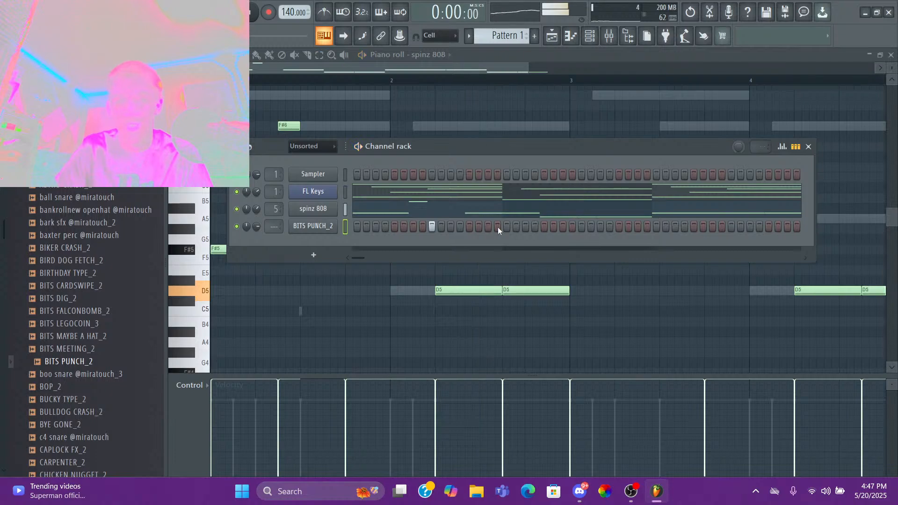
{"action": "left_click", "coordinate": [432, 226]}
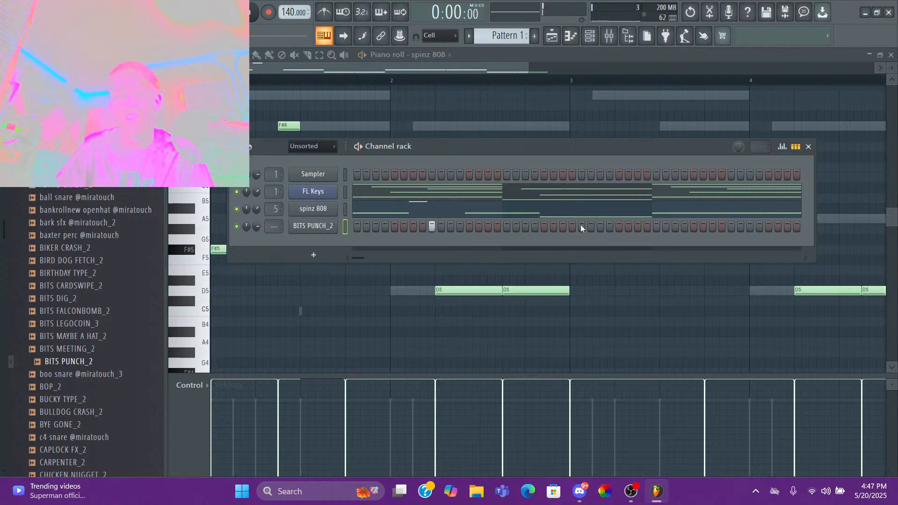
- Open the BITS PUNCH_2 sampler settings, move the sample start later into the sound, and add a fade-out
{"action": "left_click", "coordinate": [327, 226]}
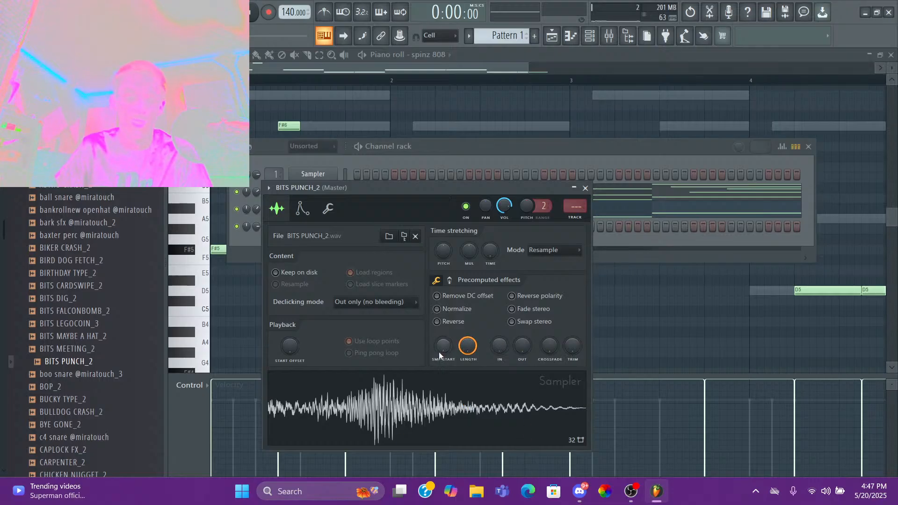
{"action": "mouse_move", "coordinate": [439, 352]}
{"action": "left_mouse_down"}
{"action": "mouse_move", "coordinate": [439, 339]}
{"action": "mouse_move", "coordinate": [445, 352]}
{"action": "left_mouse_up"}
{"action": "left_click_drag", "start_coordinate": [522, 346], "coordinate": [522, 341]}
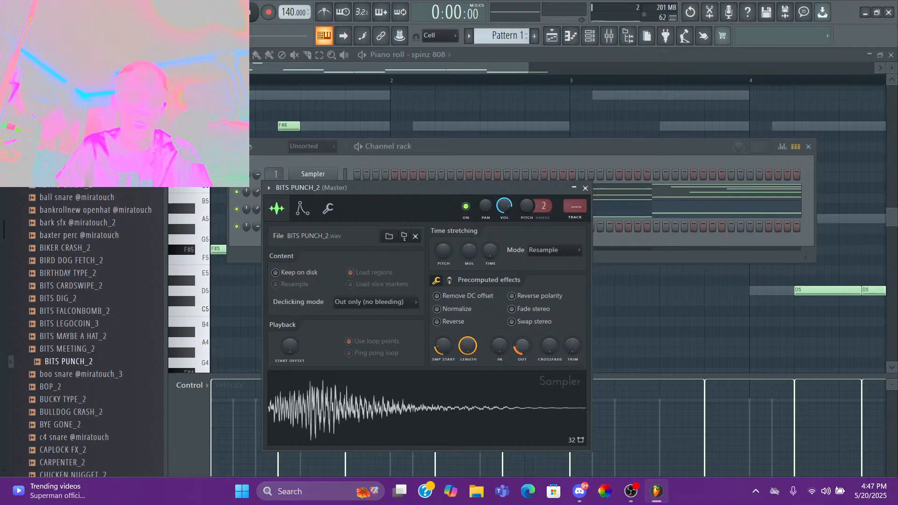
- Play the pattern to check the trimmed BITS PUNCH_2, revisit its sampler settings, and close them
{"action": "key", "text": "space"}
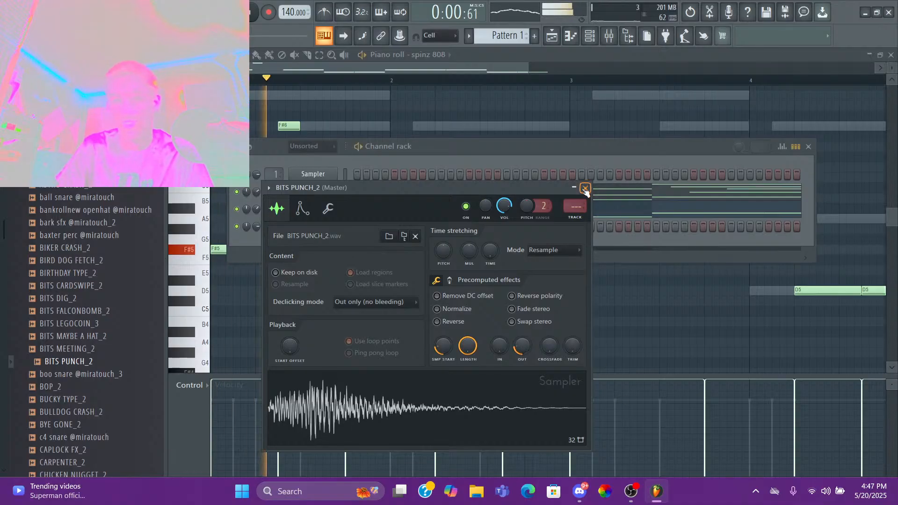
{"action": "left_click", "coordinate": [585, 189]}
{"action": "key", "text": "space"}
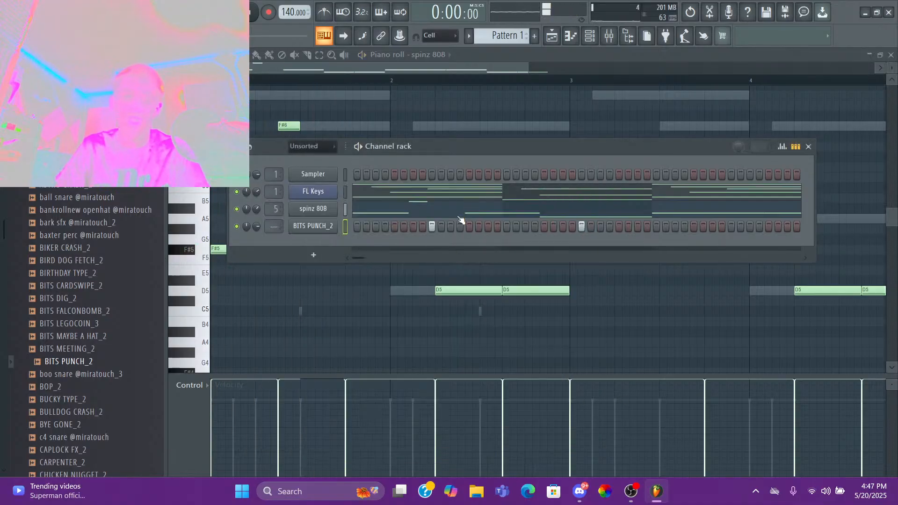
{"action": "left_click", "coordinate": [327, 226]}
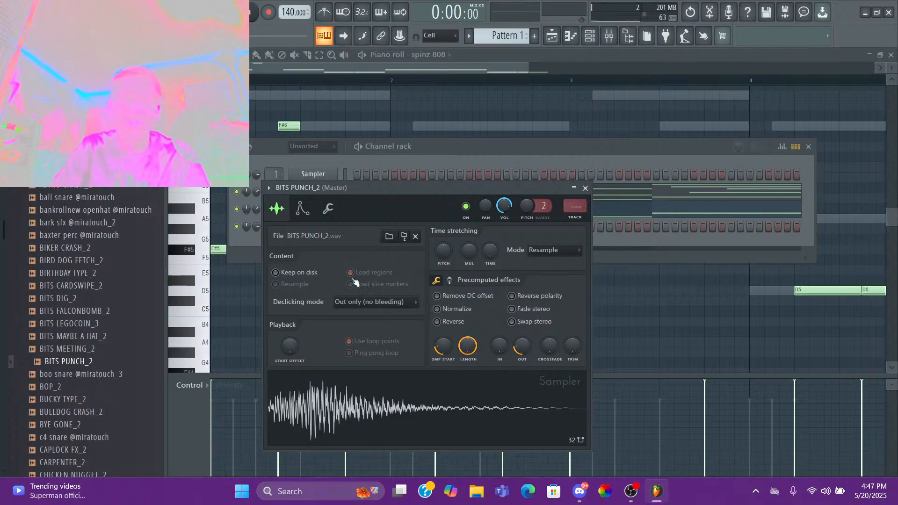
{"action": "left_click", "coordinate": [585, 188]}
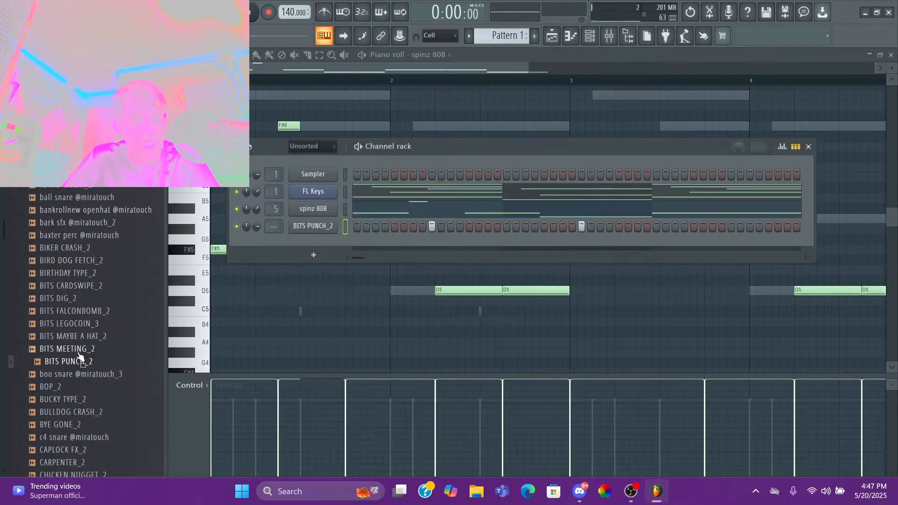
- Browse the drum samples and add CLAM CLAP_2 to the channel rack as a new channel
{"action": "scroll", "coordinate": [80, 356], "scroll_direction": "up", "scroll_amount": 4}
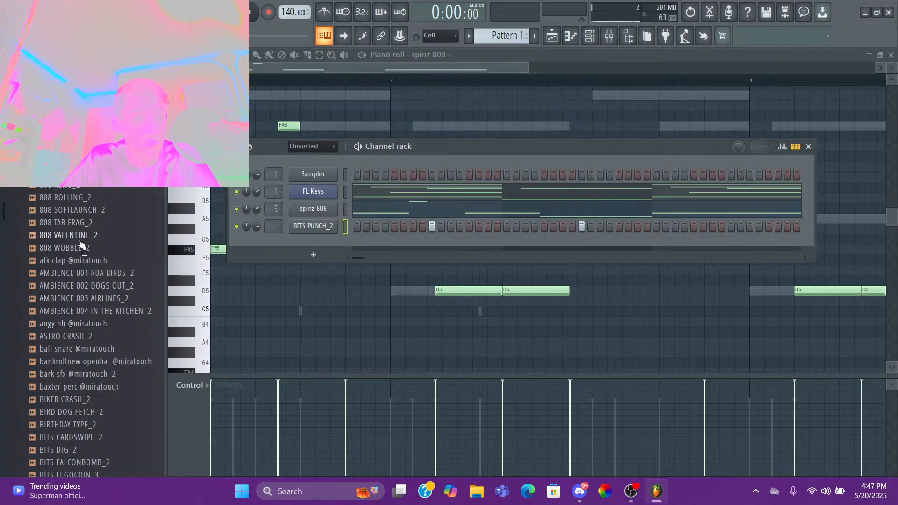
{"action": "scroll", "coordinate": [104, 334], "scroll_direction": "down", "scroll_amount": 4}
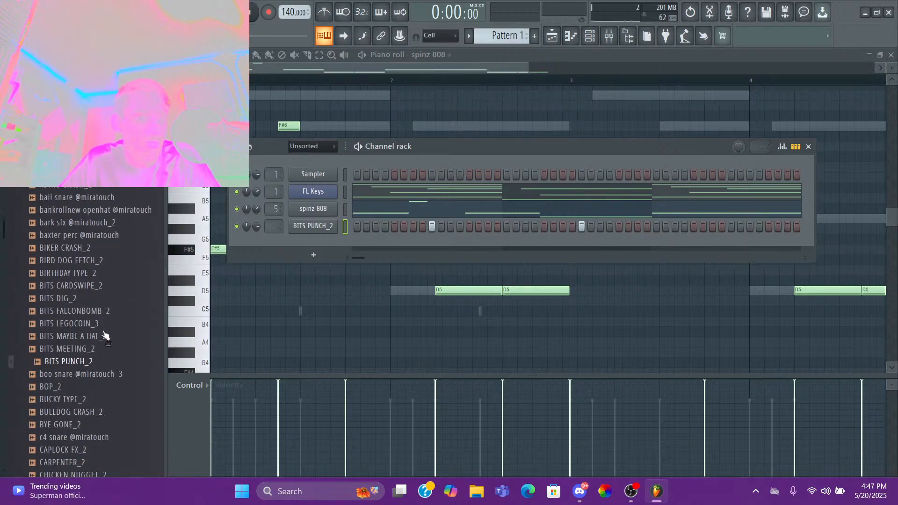
{"action": "scroll", "coordinate": [84, 269], "scroll_direction": "down", "scroll_amount": 2}
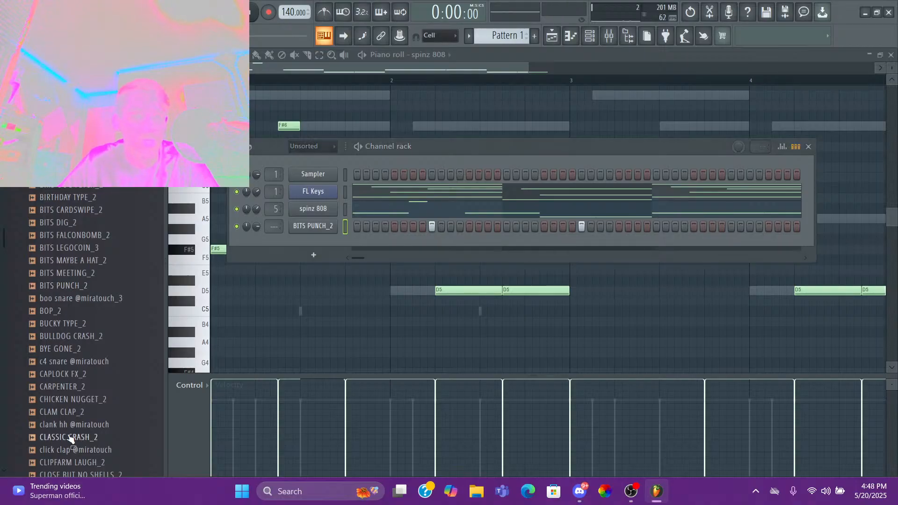
{"action": "left_click_drag", "start_coordinate": [86, 417], "coordinate": [310, 246]}
- Place CLAM CLAP_2 hits on steps 9, 25, 41 and 57, and add BITS PUNCH_2 hits on steps 41 and 57
{"action": "left_click", "coordinate": [431, 244]}
{"action": "key", "text": "space"}
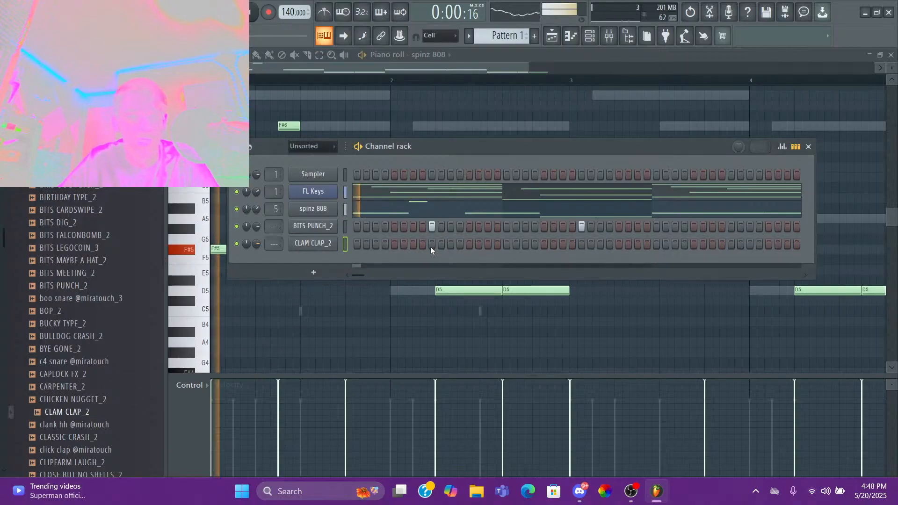
{"action": "left_click", "coordinate": [581, 244]}
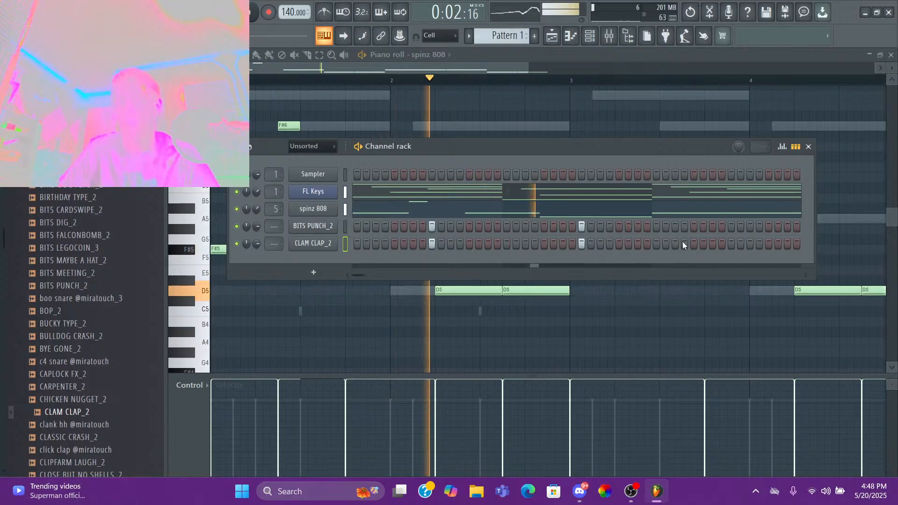
{"action": "left_click", "coordinate": [732, 227]}
{"action": "key", "text": "space"}
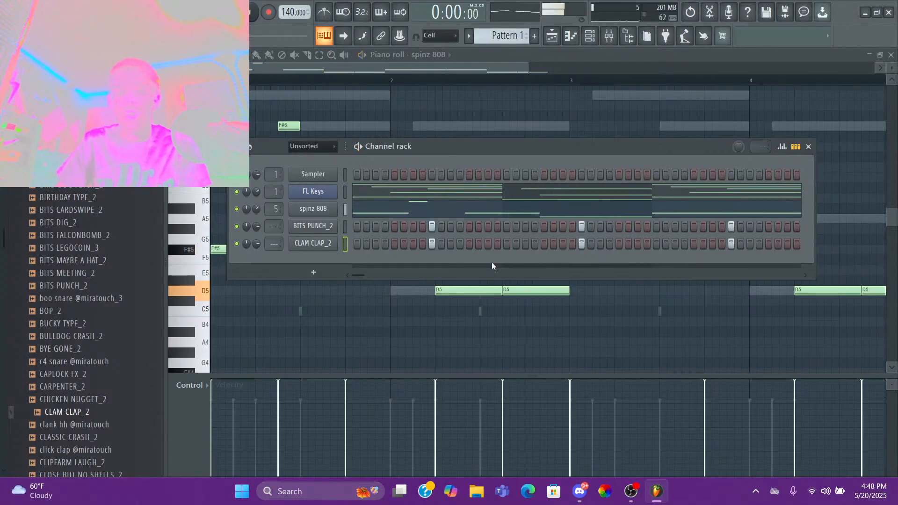
{"action": "left_click_drag", "start_coordinate": [355, 276], "coordinate": [377, 276]}
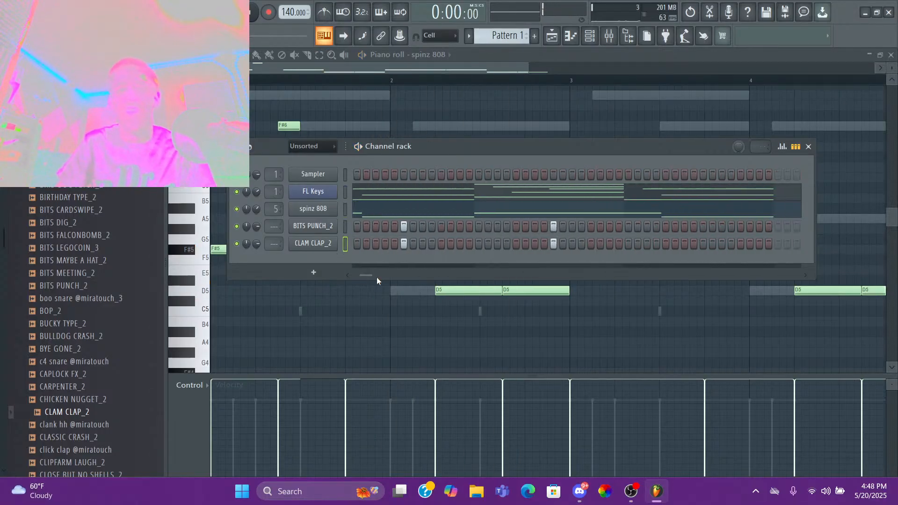
{"action": "left_click", "coordinate": [703, 226]}
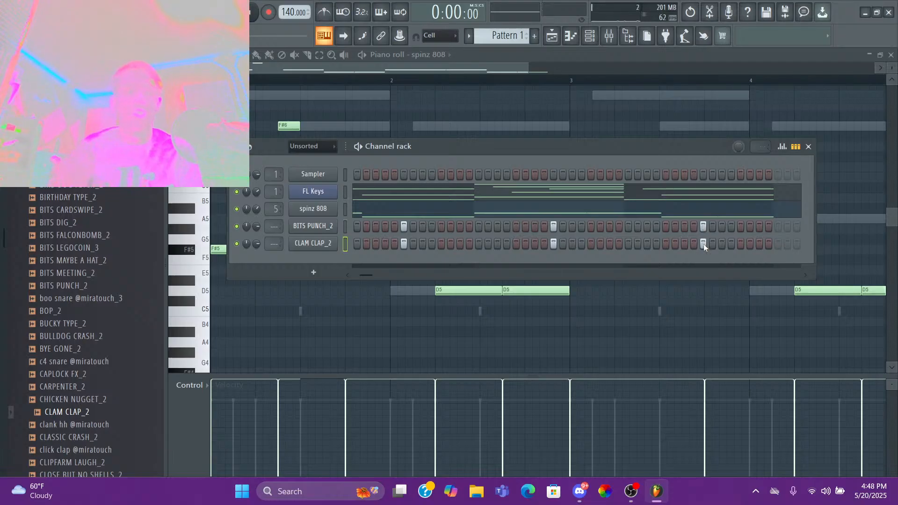
{"action": "left_click_drag", "start_coordinate": [375, 273], "coordinate": [367, 274]}
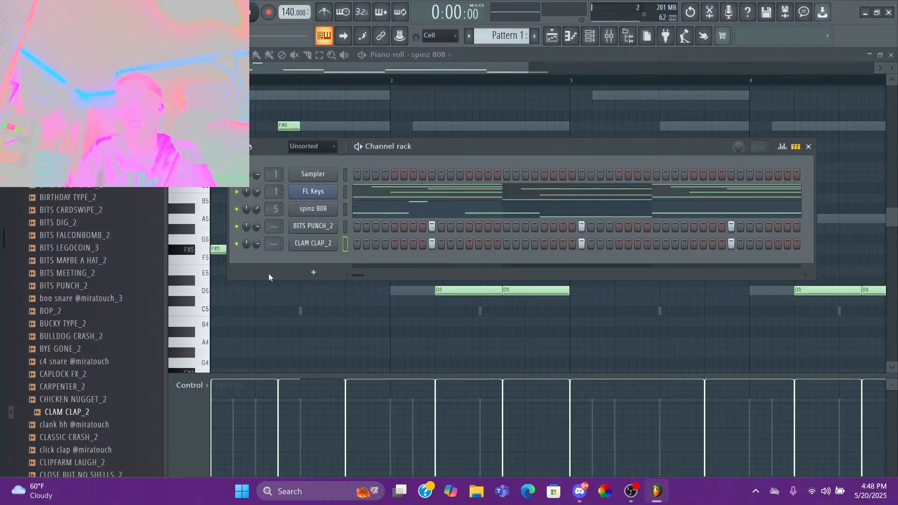
{"action": "scroll", "coordinate": [70, 381], "scroll_direction": "up", "scroll_amount": 4}
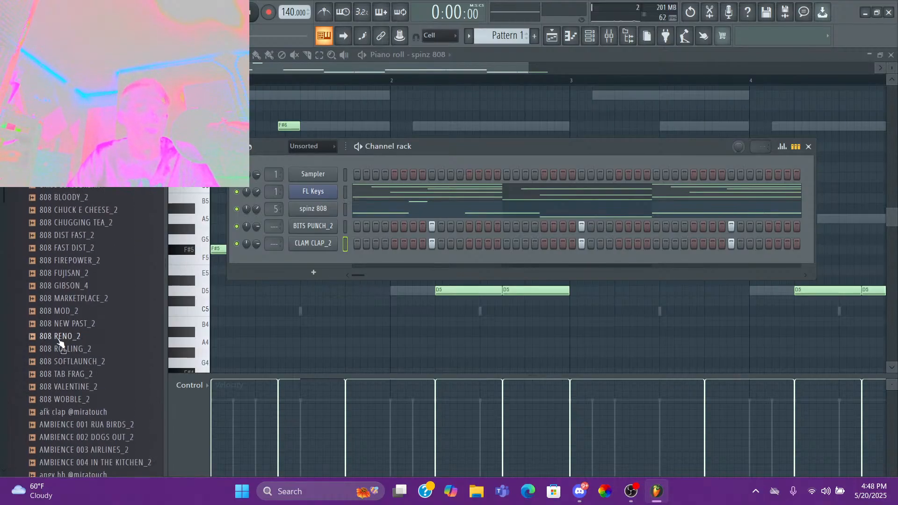
{"action": "scroll", "coordinate": [68, 318], "scroll_direction": "up", "scroll_amount": 4}
{"action": "scroll", "coordinate": [70, 356], "scroll_direction": "down", "scroll_amount": 4}
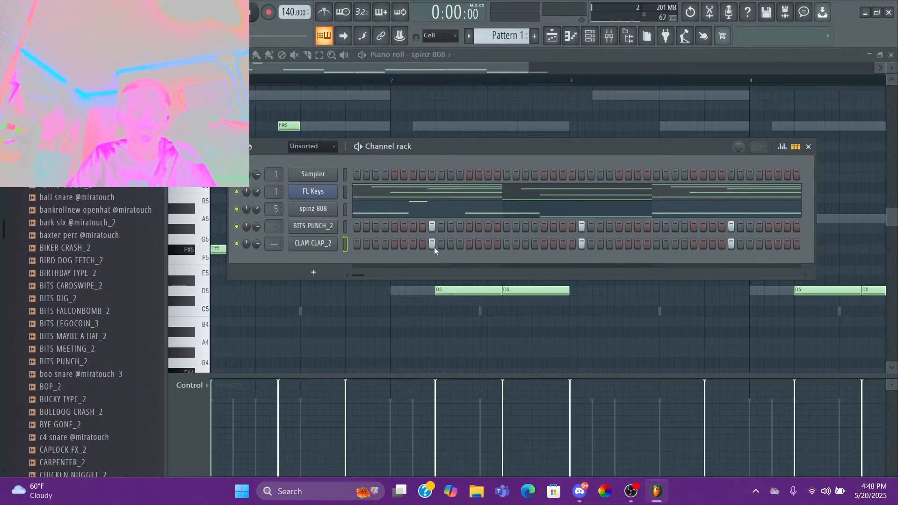
{"action": "scroll", "coordinate": [104, 265], "scroll_direction": "up", "scroll_amount": 10}
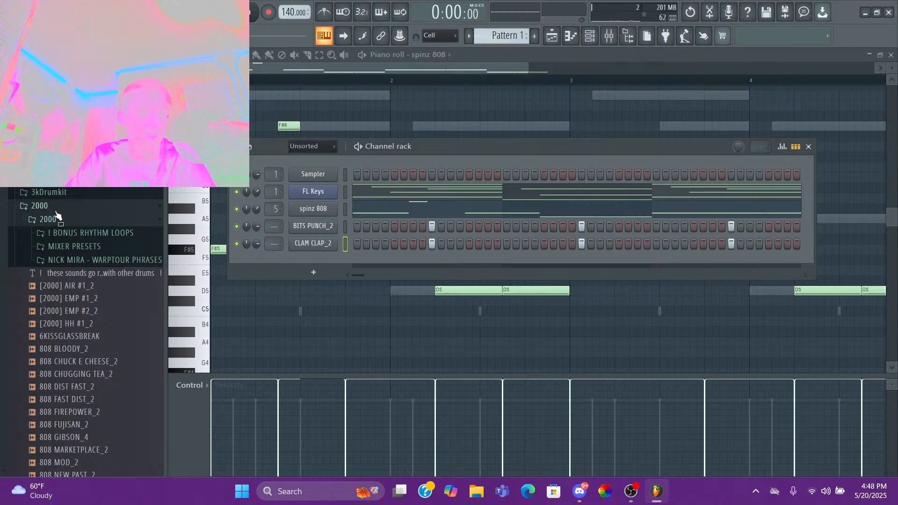
{"action": "left_click", "coordinate": [55, 210]}
{"action": "scroll", "coordinate": [61, 285], "scroll_direction": "up", "scroll_amount": 4}
{"action": "scroll", "coordinate": [101, 281], "scroll_direction": "up", "scroll_amount": 11}
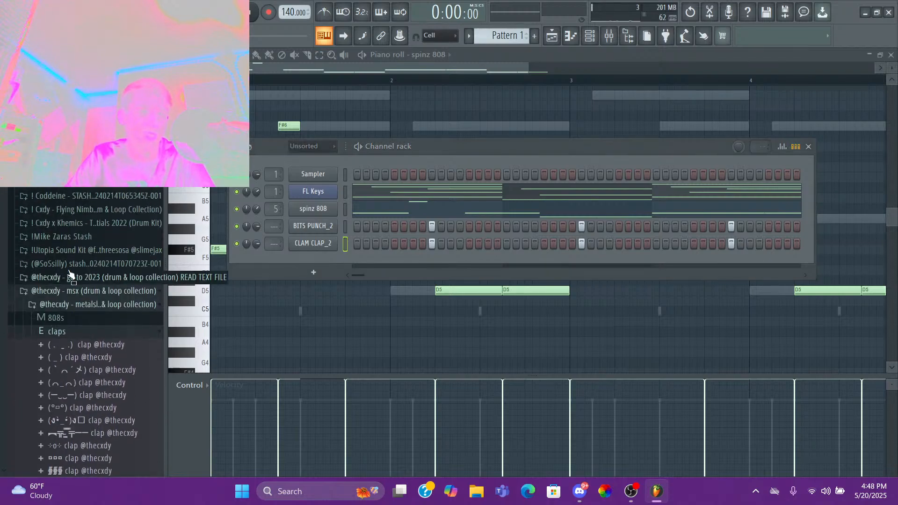
{"action": "left_click", "coordinate": [82, 334]}
{"action": "scroll", "coordinate": [85, 335], "scroll_direction": "down", "scroll_amount": 4}
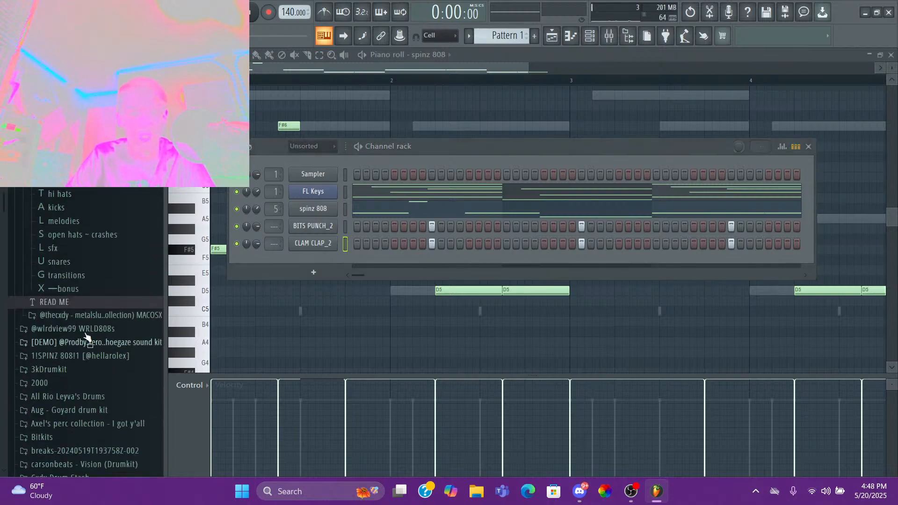
{"action": "left_click", "coordinate": [55, 193]}
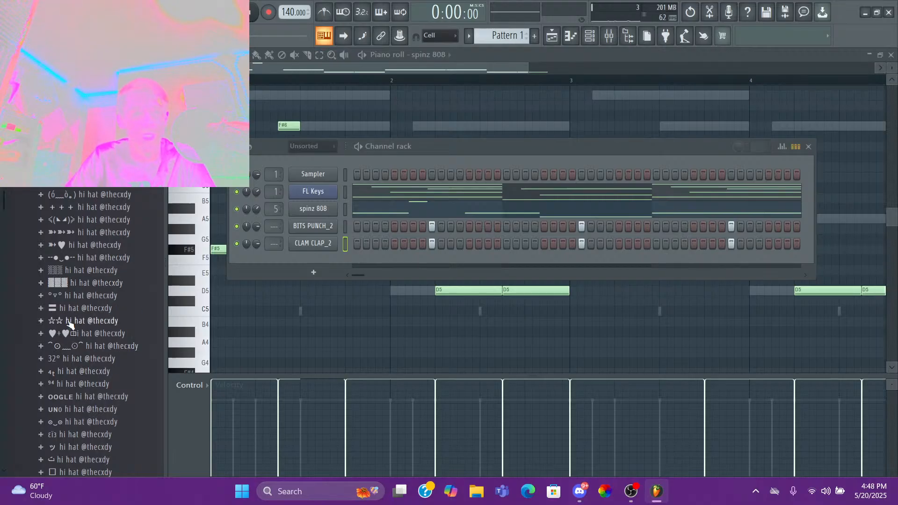
- Add the ☆☆ hi hat sample as a new channel, fill it every 2 steps, and play the pattern
{"action": "left_click_drag", "start_coordinate": [70, 321], "coordinate": [310, 261]}
{"action": "right_click", "coordinate": [310, 261]}
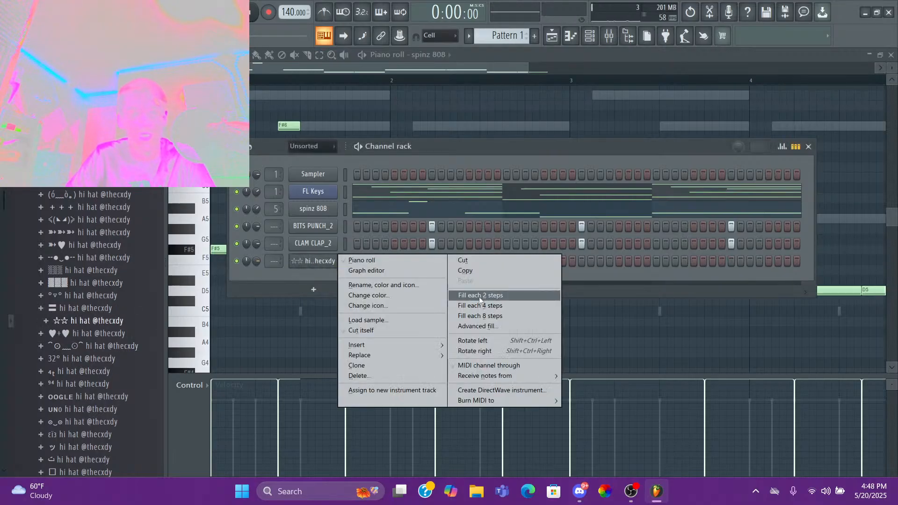
{"action": "right_click", "coordinate": [309, 261]}
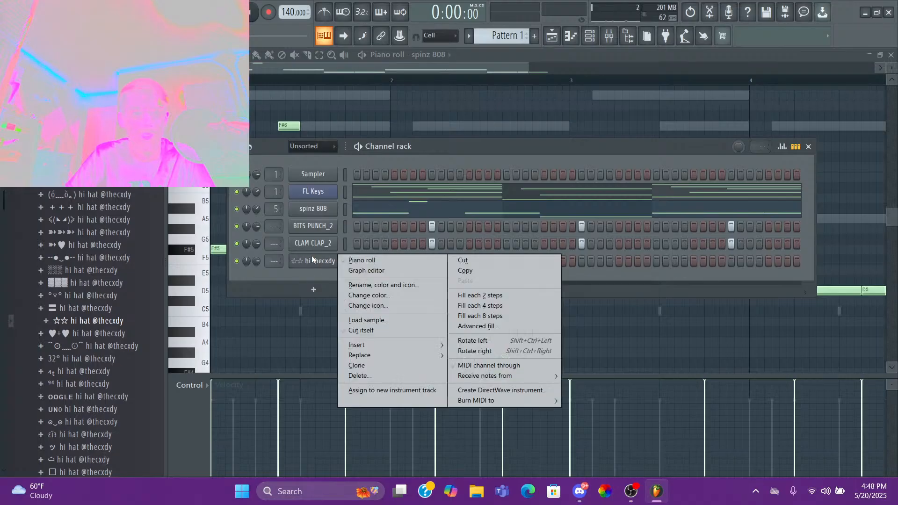
{"action": "left_click", "coordinate": [489, 295]}
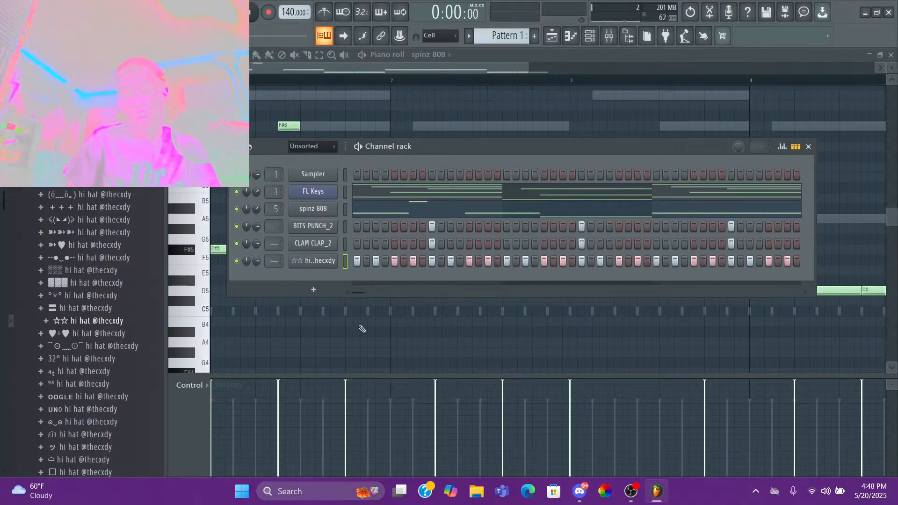
{"action": "key", "text": "space"}
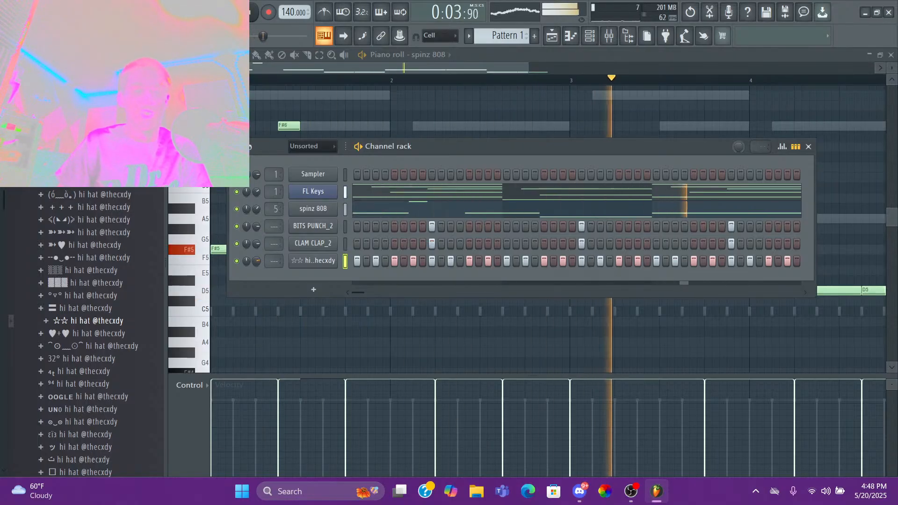
{"action": "key", "text": "space"}
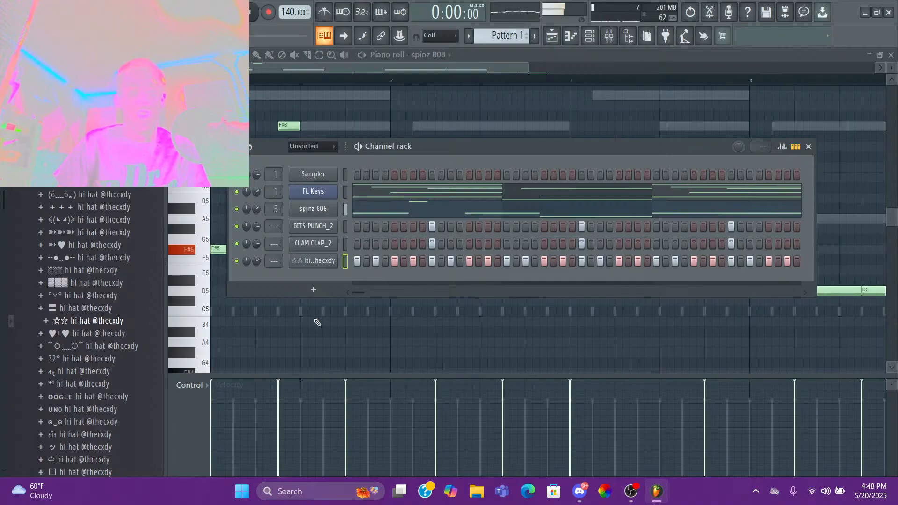
- Toggle the Cut itself option for the ☆☆ hi hat channel and show its notes in the piano roll
{"action": "right_click", "coordinate": [316, 266]}
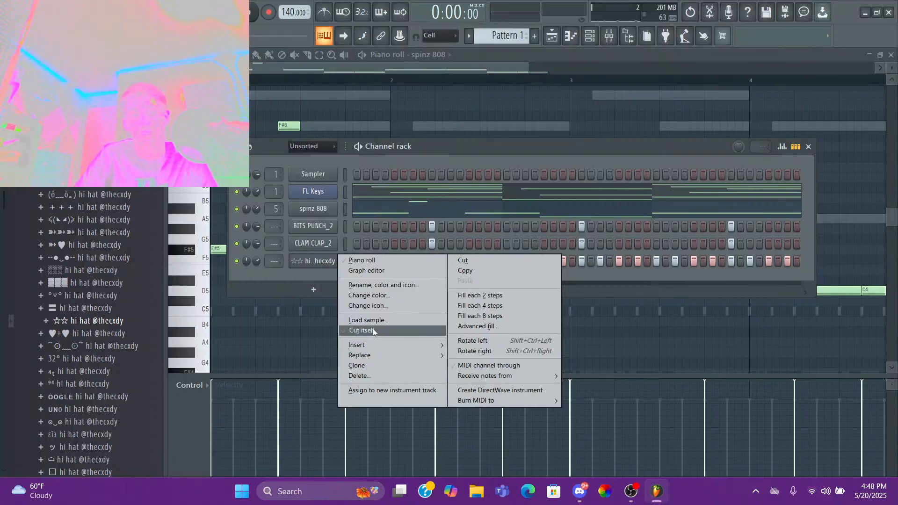
{"action": "left_click", "coordinate": [372, 331]}
{"action": "right_click", "coordinate": [304, 261]}
{"action": "left_click", "coordinate": [362, 260]}
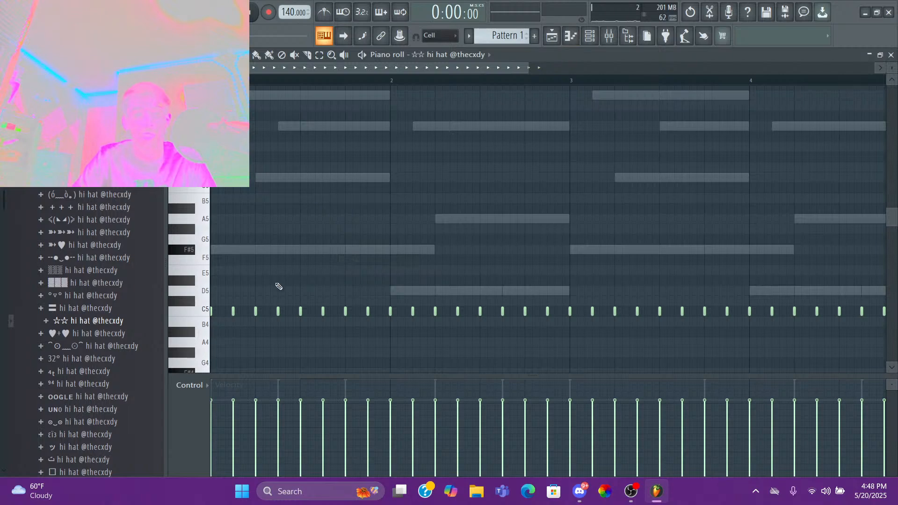
{"action": "scroll", "coordinate": [276, 287], "scroll_direction": "down", "scroll_amount": 3}
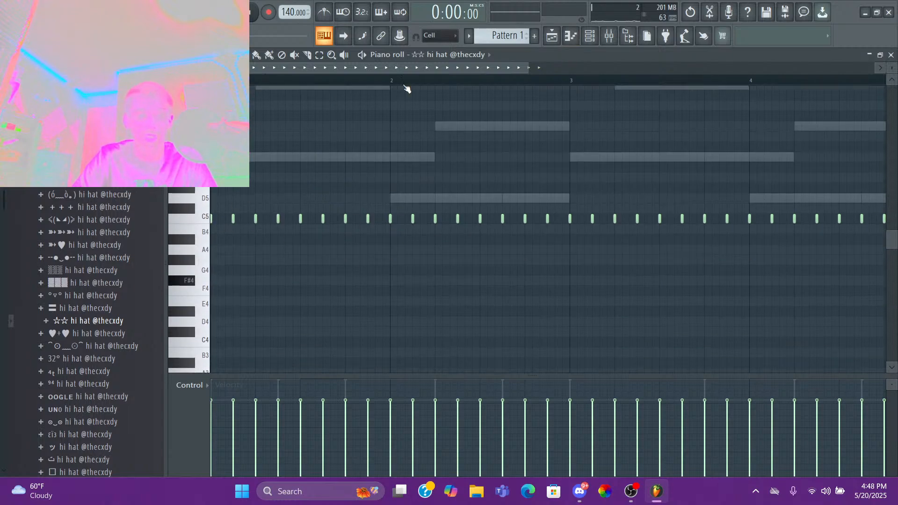
{"action": "scroll", "coordinate": [357, 154], "scroll_direction": "up", "scroll_amount": 5}
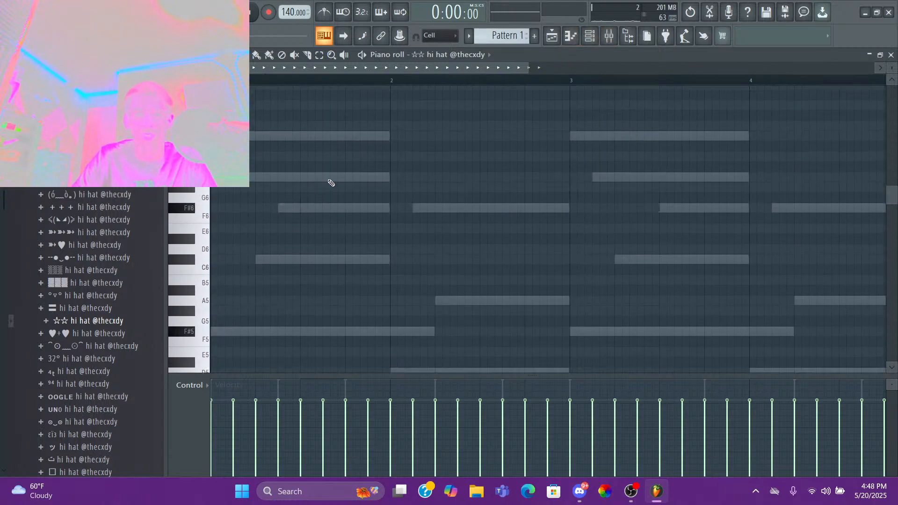
{"action": "scroll", "coordinate": [323, 194], "scroll_direction": "up", "scroll_amount": 1}
{"action": "scroll", "coordinate": [357, 237], "scroll_direction": "down", "scroll_amount": 4}
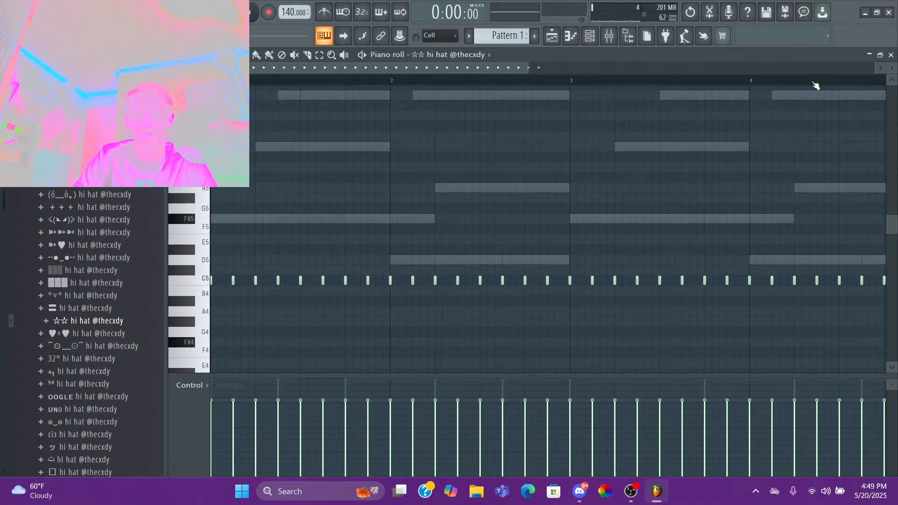
- Change the piano roll snap to a triplet grid and add two evenly spaced C5 hi-hat notes between steps 5 and 7 of bar 1
{"action": "scroll", "coordinate": [467, 86], "scroll_direction": "up", "scroll_amount": 2}
{"action": "scroll", "coordinate": [463, 85], "scroll_direction": "up", "scroll_amount": 5}
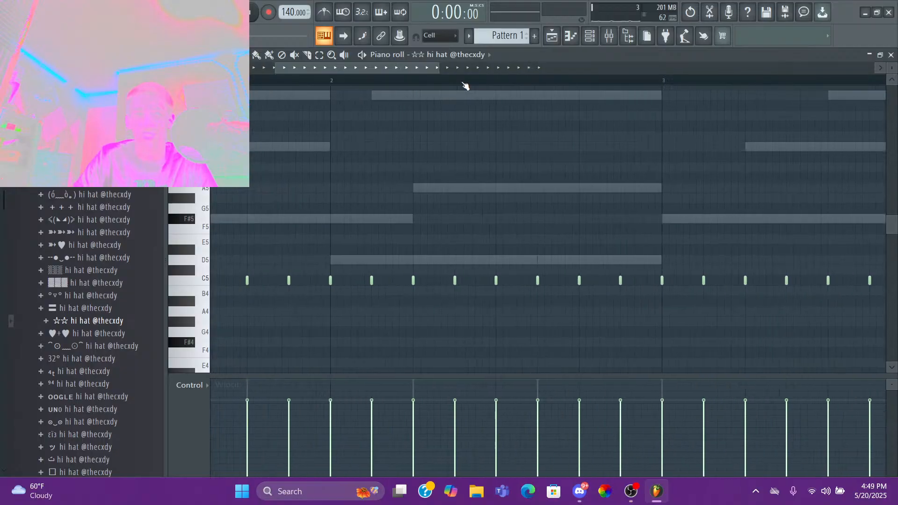
{"action": "left_click_drag", "start_coordinate": [352, 67], "coordinate": [244, 85]}
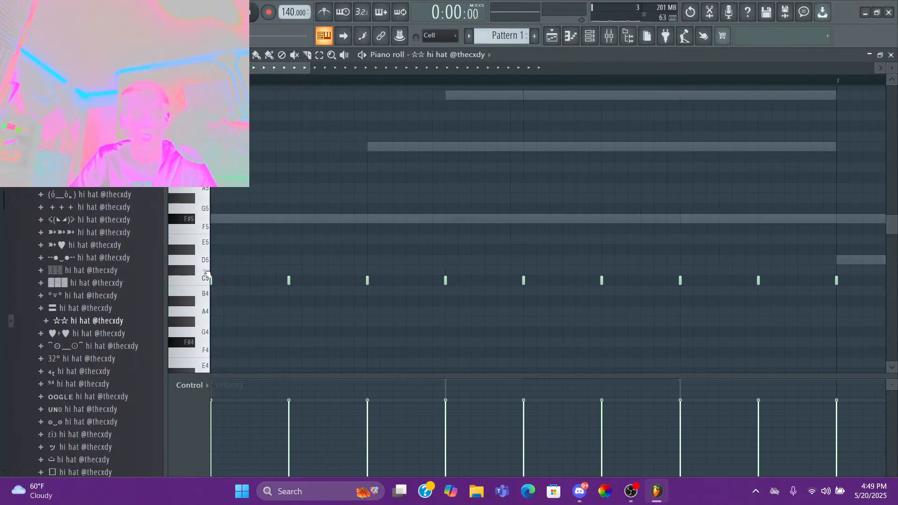
{"action": "left_click", "coordinate": [290, 279]}
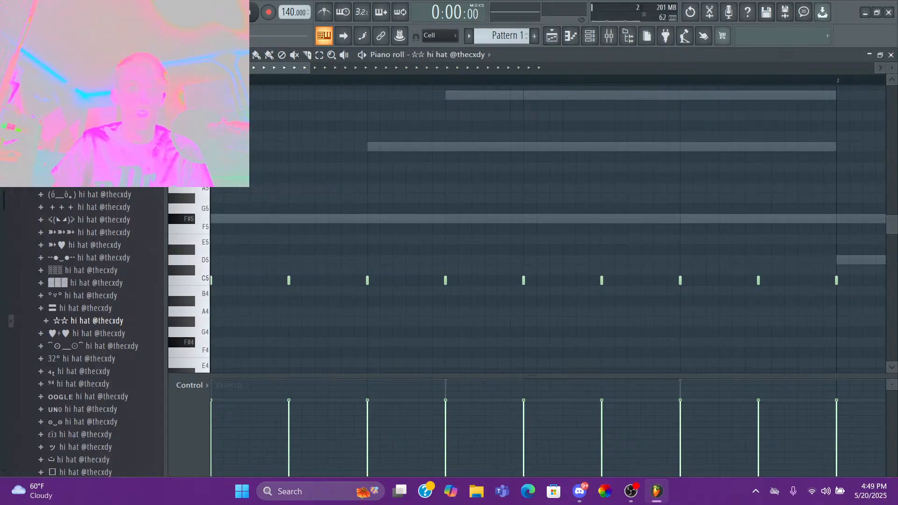
{"action": "left_click", "coordinate": [200, 55]}
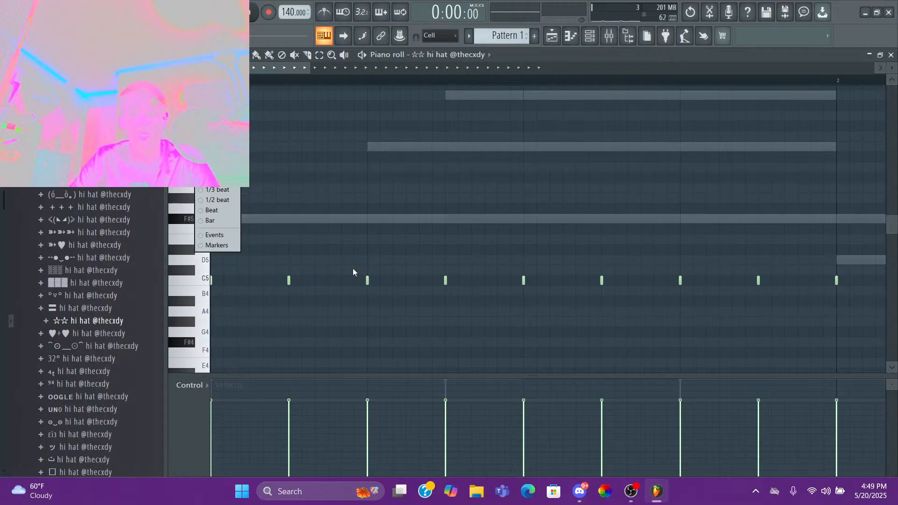
{"action": "left_click_drag", "start_coordinate": [379, 281], "coordinate": [393, 283]}
{"action": "left_click", "coordinate": [419, 280]}
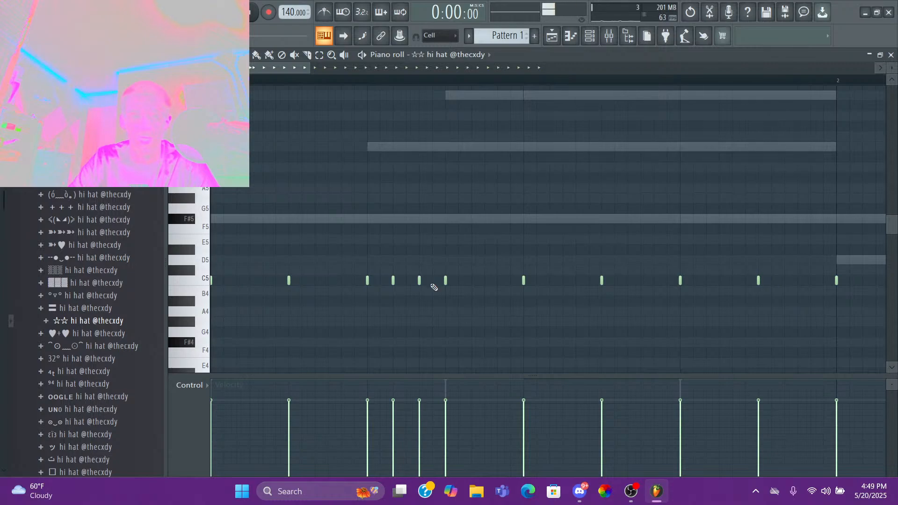
- Extend the roll with two evenly spaced C5 hi-hat notes between steps 7 and 9 of bar 1, and play the pattern
{"action": "key", "text": "space"}
{"action": "left_click", "coordinate": [472, 281]}
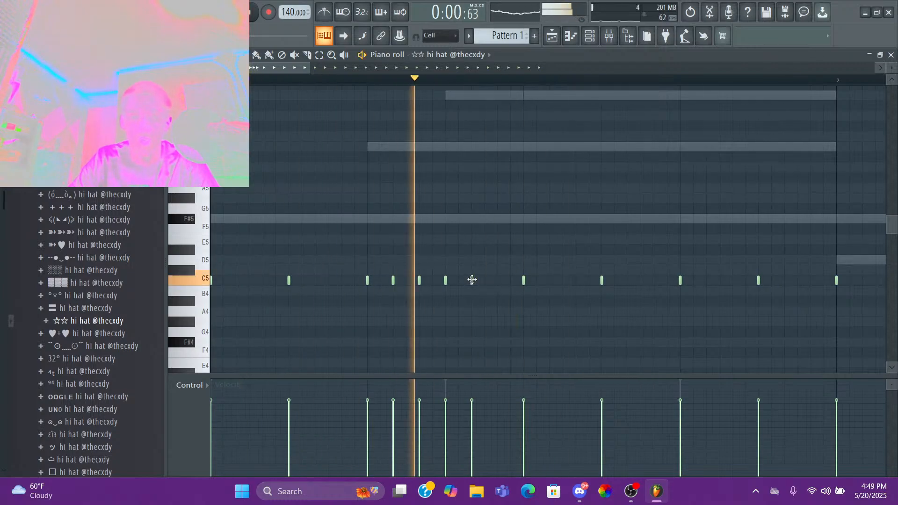
{"action": "left_click", "coordinate": [498, 281]}
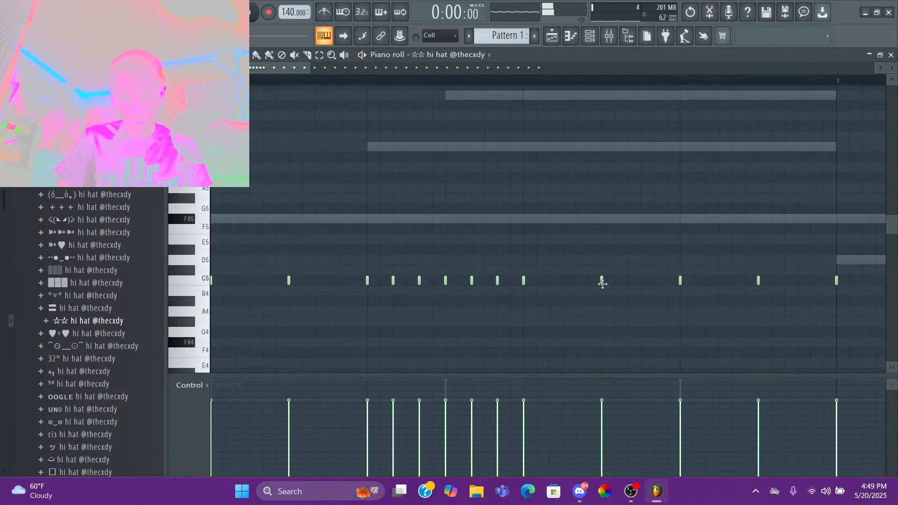
{"action": "key", "text": "space"}
- Turn beat 3 of bar 1 into triplets by moving its middle hi-hat note one snap unit earlier and adding another before beat 4
{"action": "left_click_drag", "start_coordinate": [602, 280], "coordinate": [576, 281]}
{"action": "key", "text": "space"}
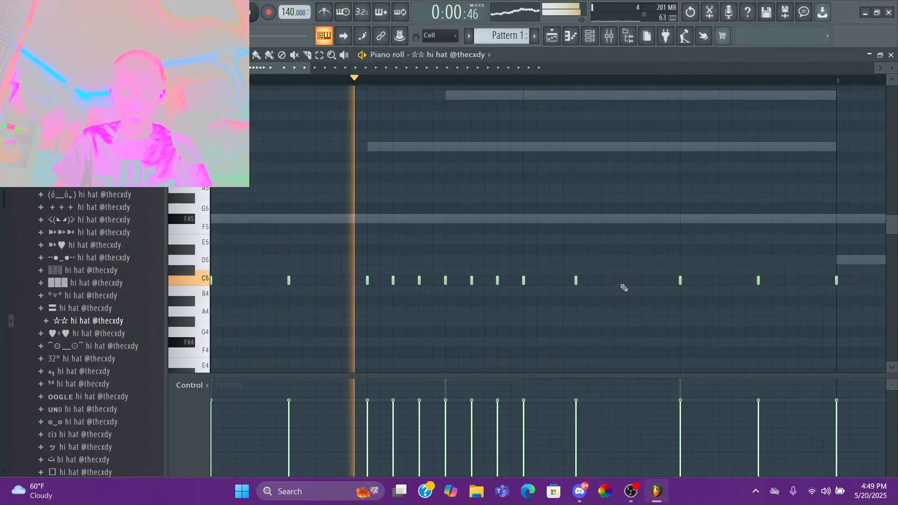
{"action": "left_click", "coordinate": [628, 281]}
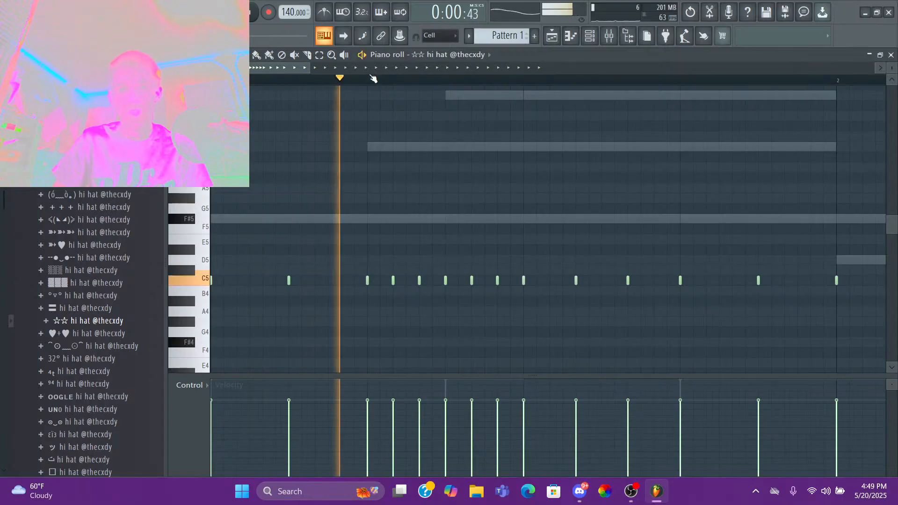
- Play back the pattern from the start to listen to the new hi-hat rolls in the first bar
{"action": "scroll", "coordinate": [368, 81], "scroll_direction": "down", "scroll_amount": 4}
{"action": "scroll", "coordinate": [368, 80], "scroll_direction": "down", "scroll_amount": 2}
{"action": "key", "text": "space"}
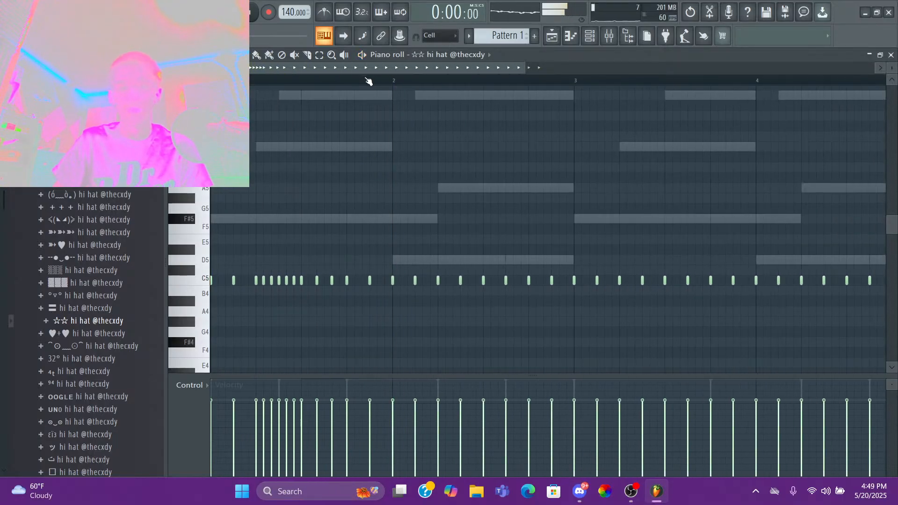
{"action": "key", "text": "space"}
{"action": "key", "text": "space"}
{"action": "key", "text": "space"}
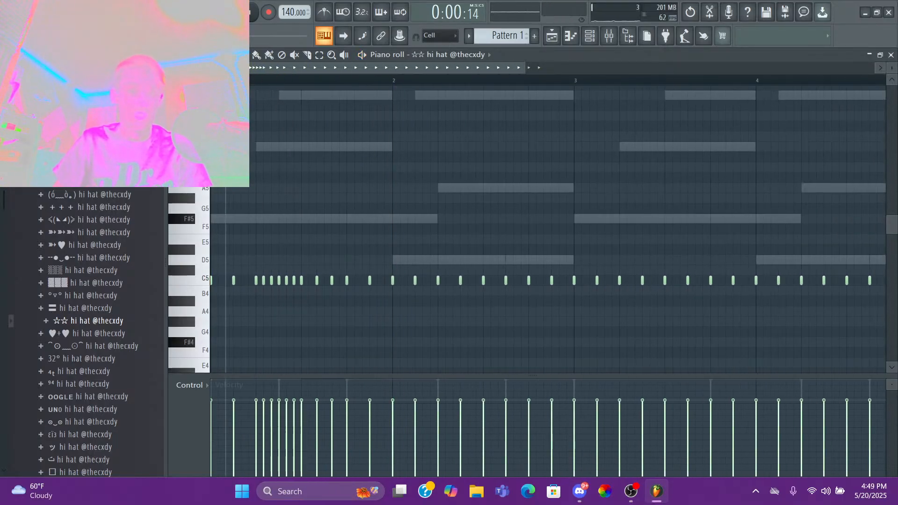
{"action": "key", "text": "space"}
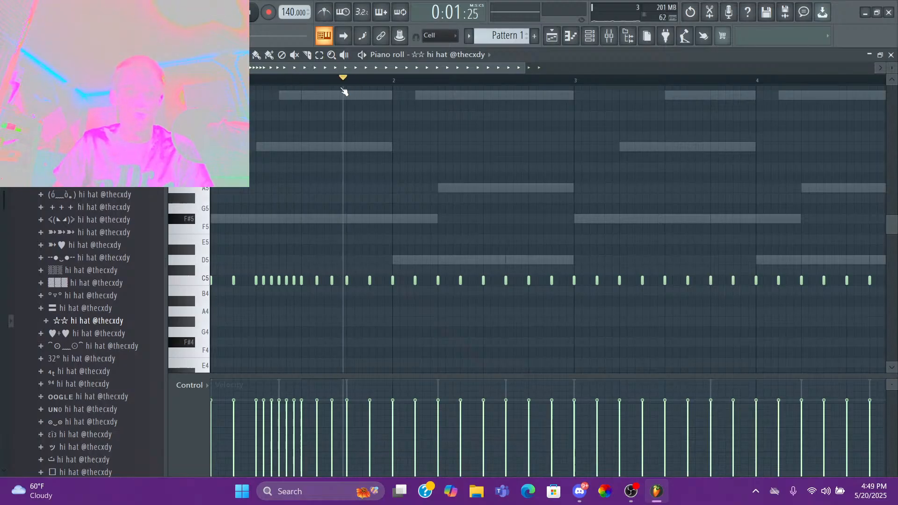
{"action": "key", "text": "space"}
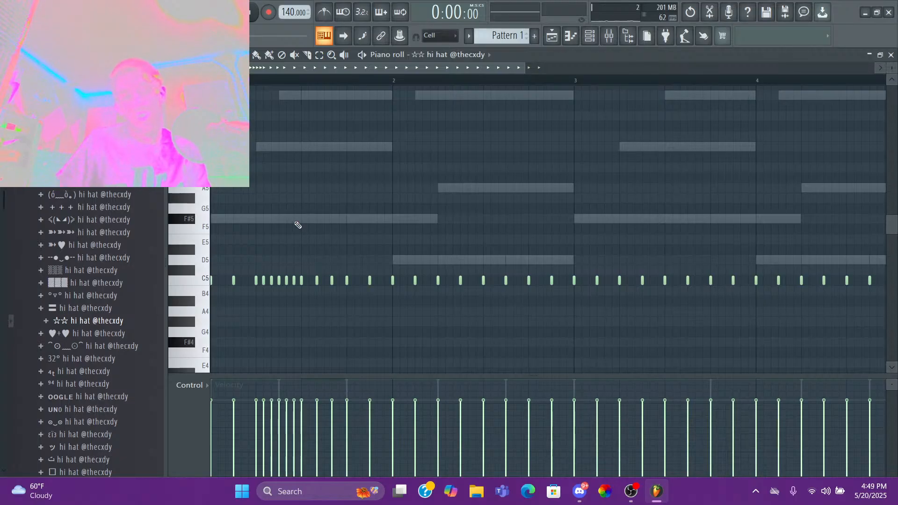
- Show the channel rack over the playlist and route BITS PUNCH_2, CLAM CLAP_2 and the ☆☆ hi hat to mixer tracks 2, 3 and 4
{"action": "scroll", "coordinate": [298, 225], "scroll_direction": "up", "scroll_amount": 6}
{"action": "scroll", "coordinate": [298, 225], "scroll_direction": "down", "scroll_amount": 8}
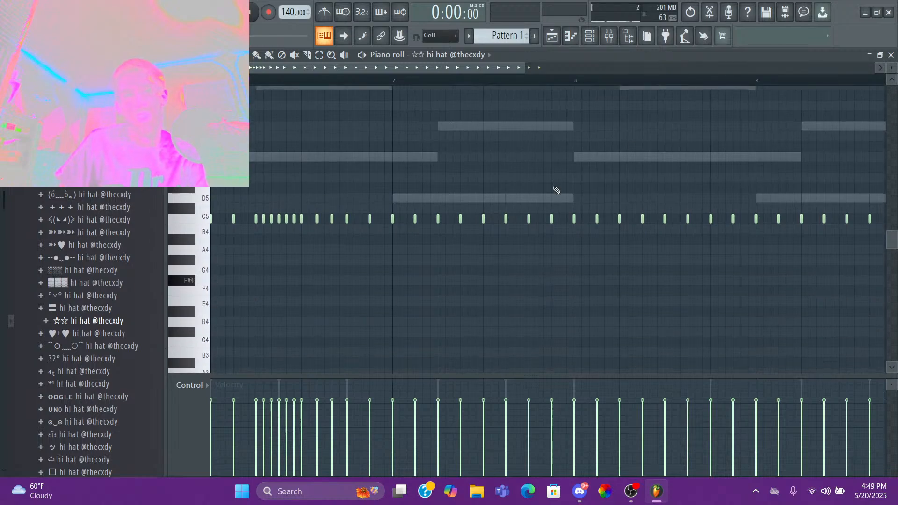
{"action": "left_click", "coordinate": [603, 37]}
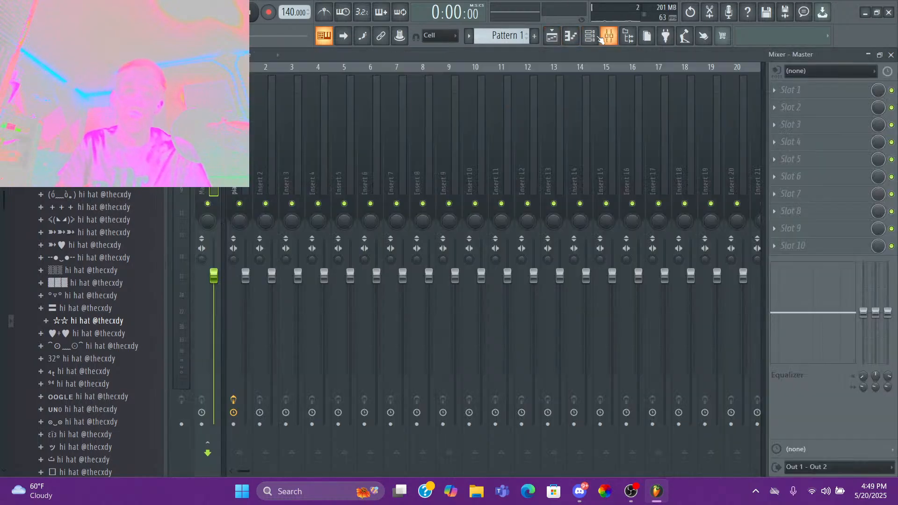
{"action": "left_click", "coordinate": [590, 36]}
{"action": "left_click", "coordinate": [552, 36]}
{"action": "left_click", "coordinate": [589, 36]}
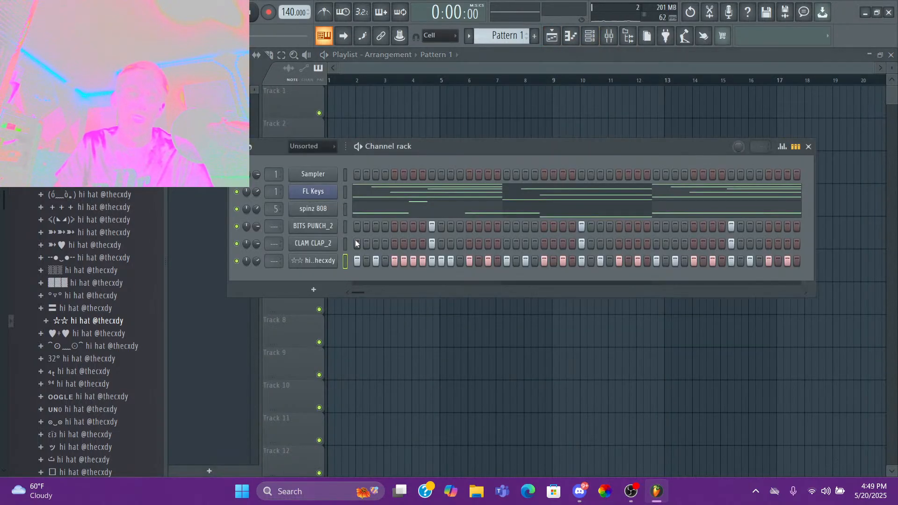
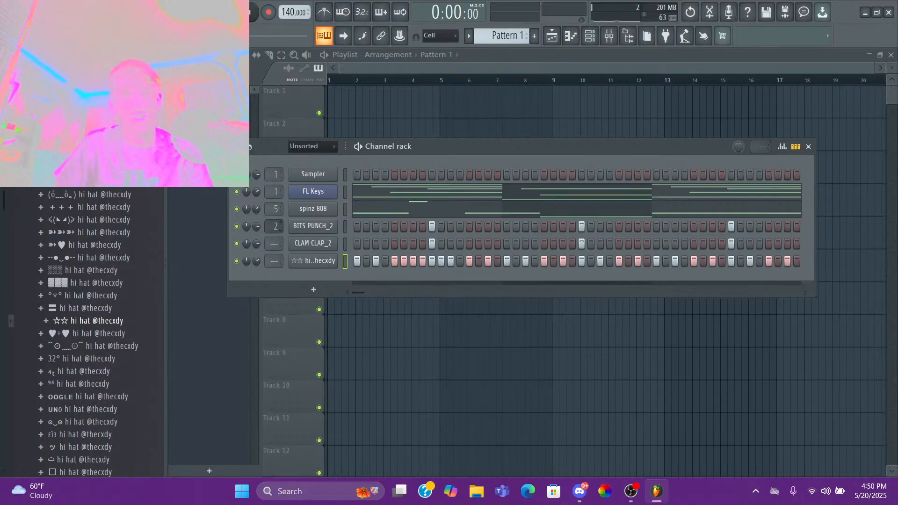
{"action": "left_click_drag", "start_coordinate": [274, 227], "coordinate": [274, 221]}
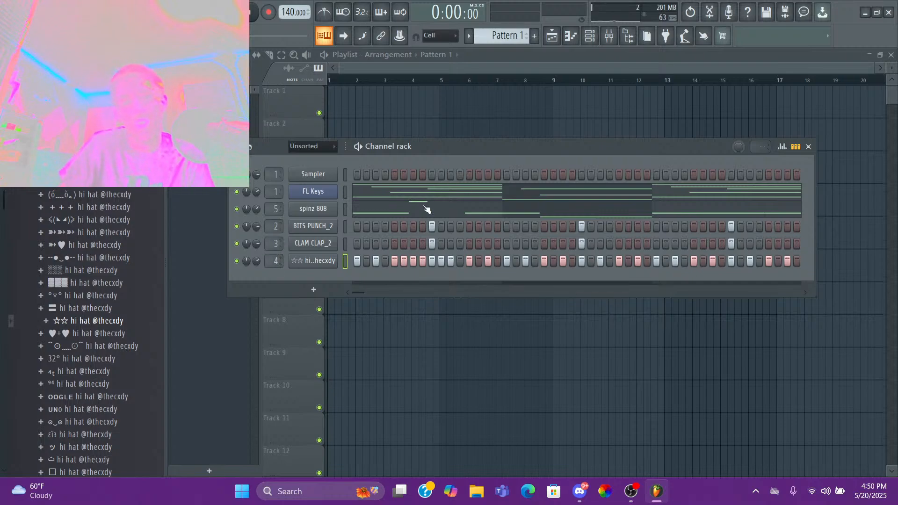
- Open the FL Keys channel in the piano roll and examine its chord notes across the four bars
{"action": "left_click", "coordinate": [441, 194]}
{"action": "scroll", "coordinate": [372, 220], "scroll_direction": "up", "scroll_amount": 5}
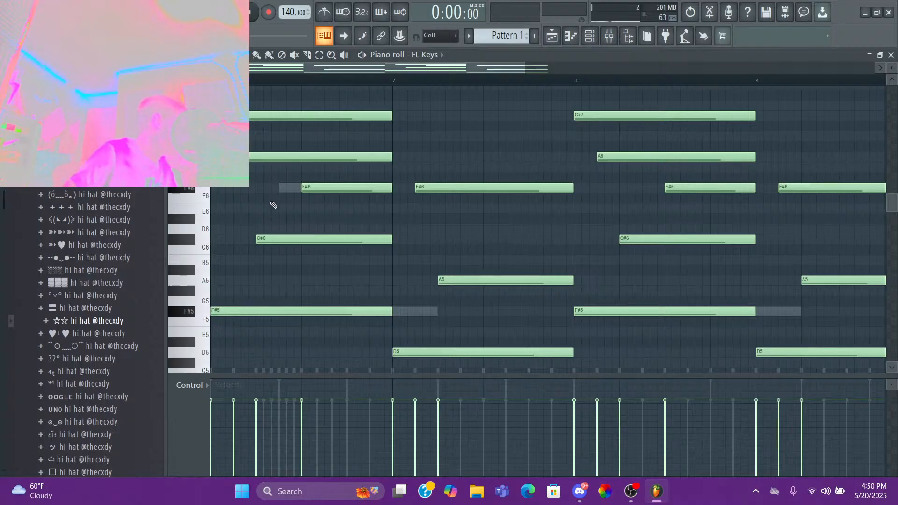
{"action": "scroll", "coordinate": [345, 263], "scroll_direction": "down", "scroll_amount": 1}
{"action": "scroll", "coordinate": [341, 258], "scroll_direction": "up", "scroll_amount": 2}
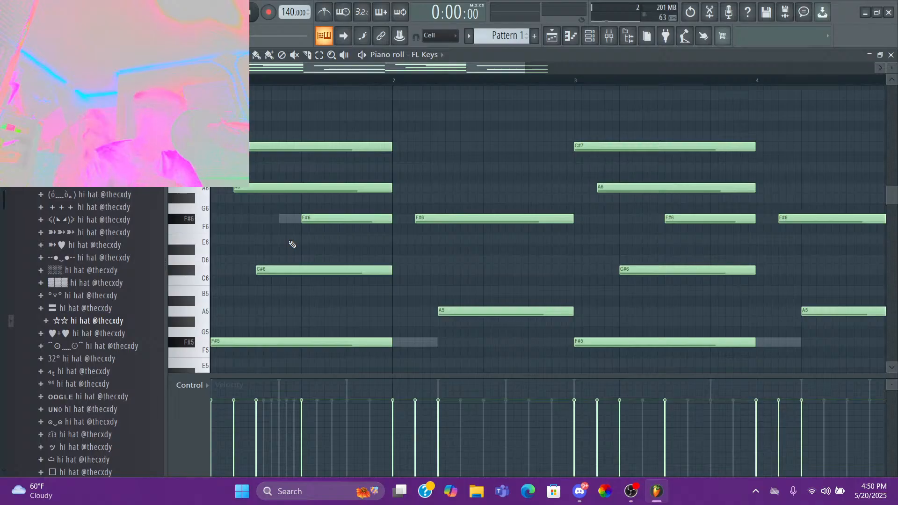
{"action": "scroll", "coordinate": [293, 244], "scroll_direction": "down", "scroll_amount": 3}
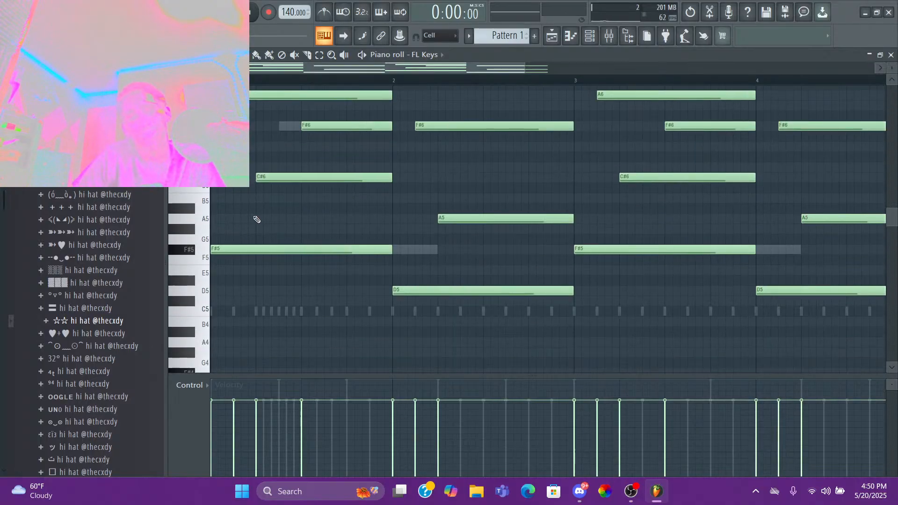
{"action": "left_click_drag", "start_coordinate": [257, 220], "coordinate": [245, 218]}
{"action": "scroll", "coordinate": [262, 224], "scroll_direction": "up", "scroll_amount": 3}
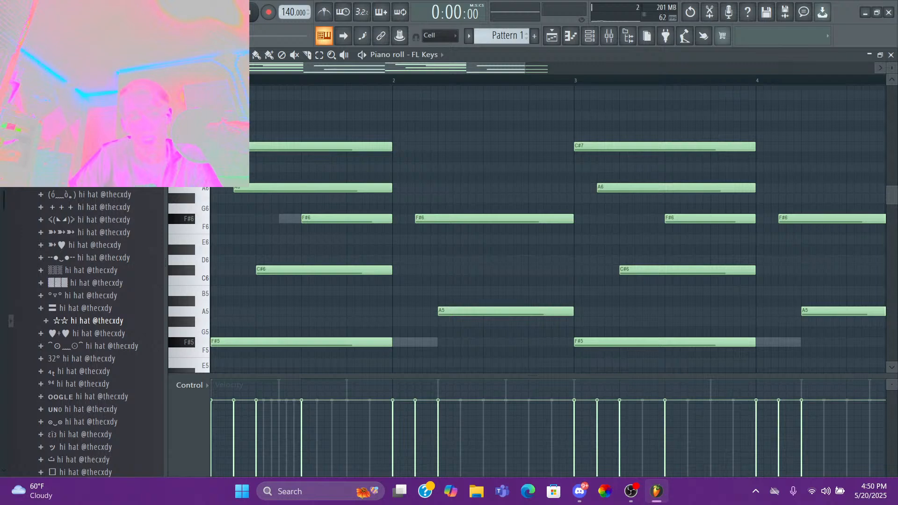
{"action": "scroll", "coordinate": [444, 217], "scroll_direction": "down", "scroll_amount": 3}
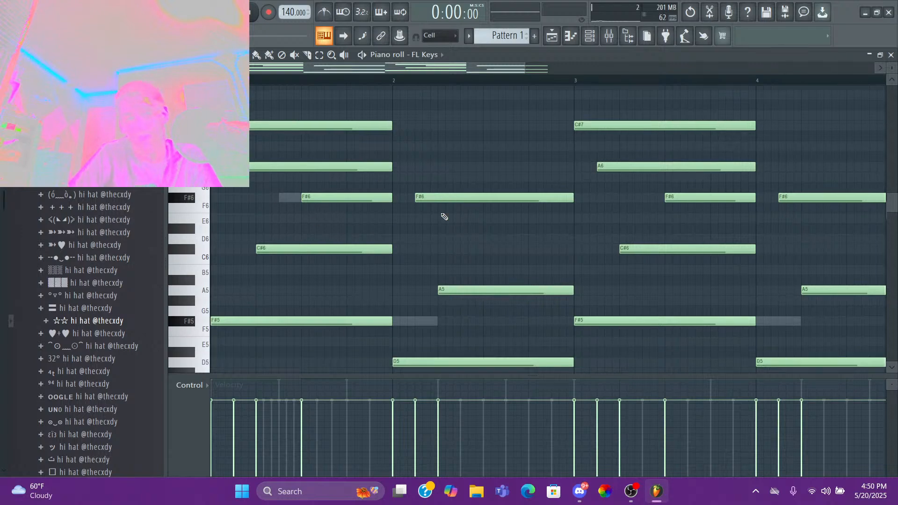
{"action": "scroll", "coordinate": [430, 227], "scroll_direction": "up", "scroll_amount": 2}
{"action": "scroll", "coordinate": [429, 227], "scroll_direction": "up", "scroll_amount": 2}
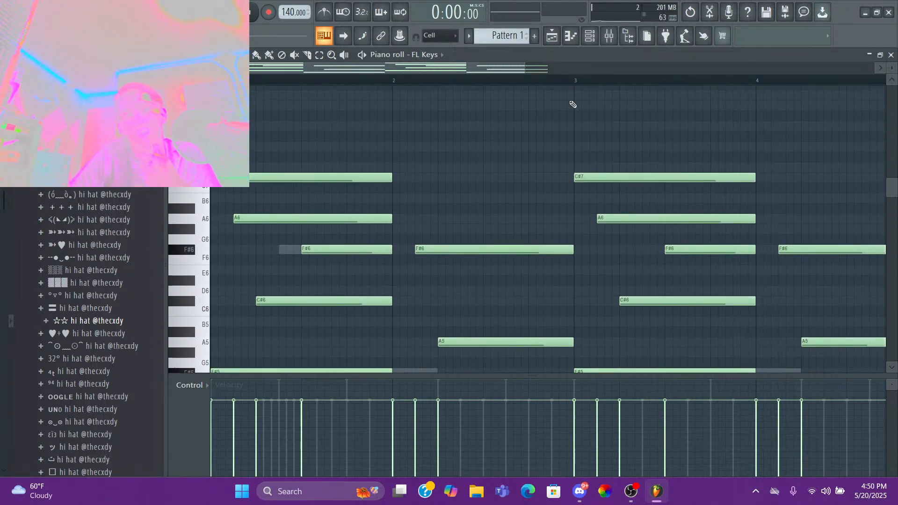
{"action": "left_click", "coordinate": [592, 42]}
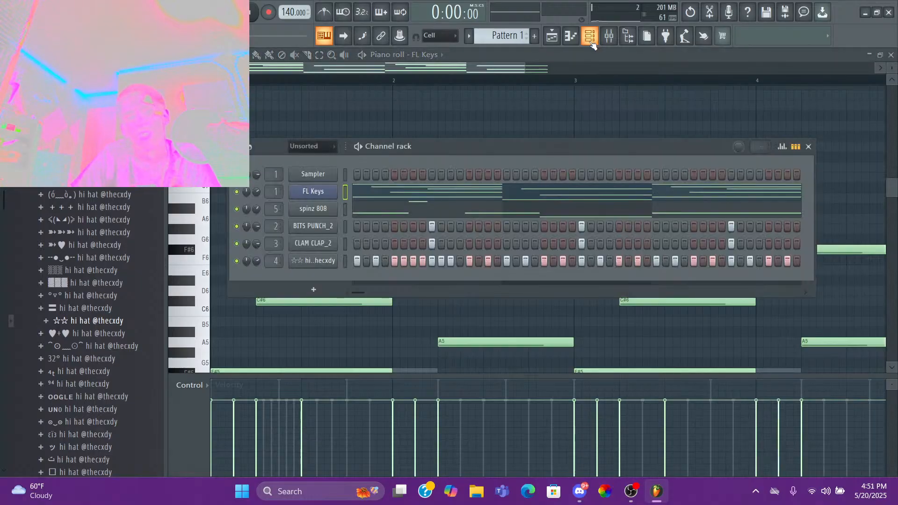
{"action": "key", "text": "F6"}
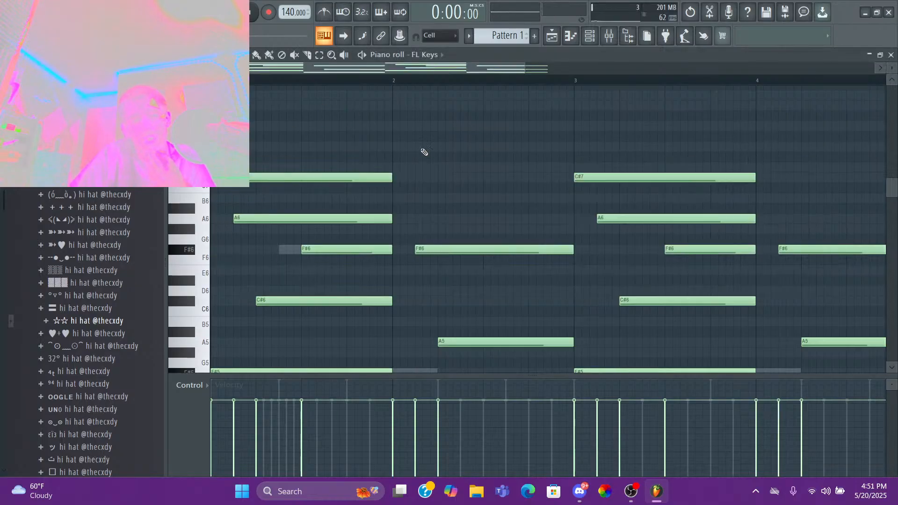
{"action": "scroll", "coordinate": [425, 152], "scroll_direction": "down", "scroll_amount": 2}
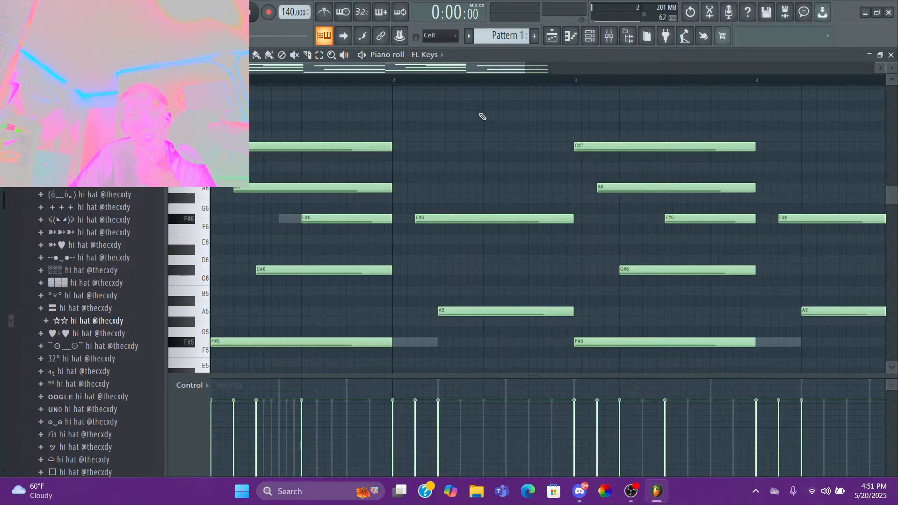
- Show the channel rack, collapse the hi hats sample folder and mute the pattern's existing channels
{"action": "left_click", "coordinate": [590, 35]}
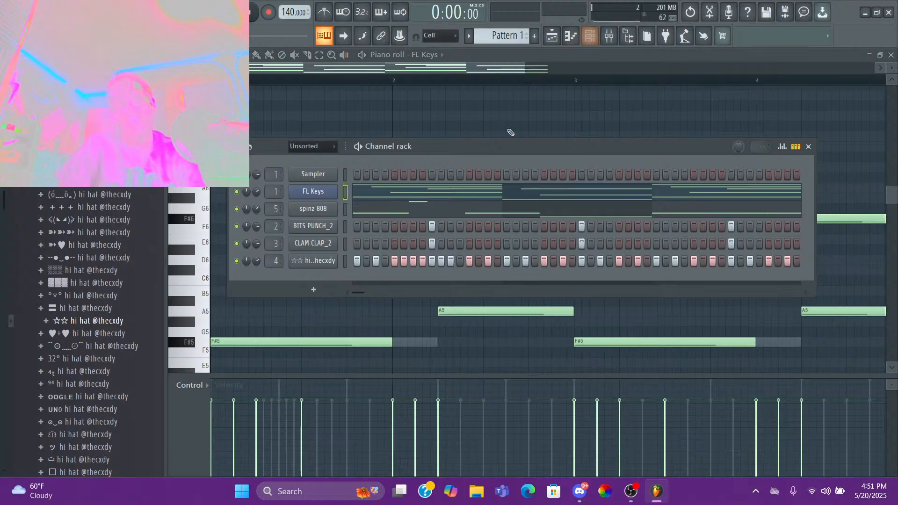
{"action": "scroll", "coordinate": [65, 391], "scroll_direction": "up", "scroll_amount": 8}
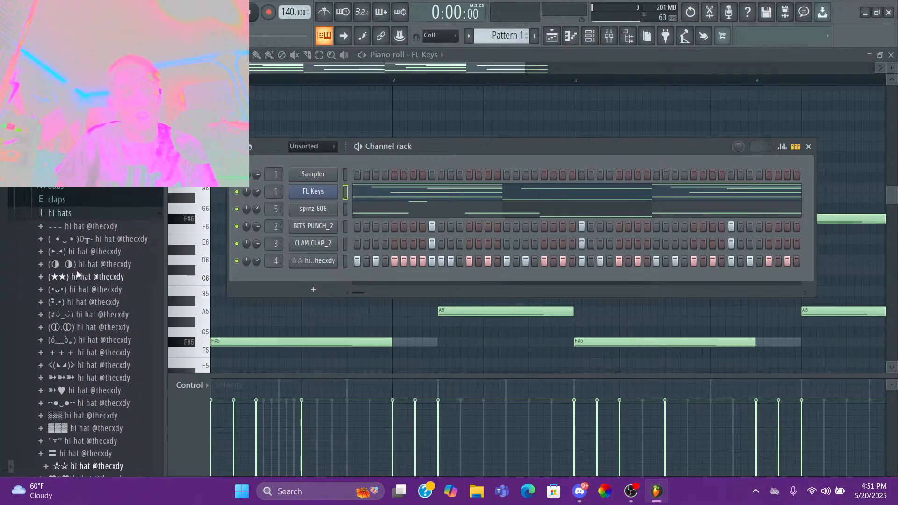
{"action": "left_click", "coordinate": [59, 219]}
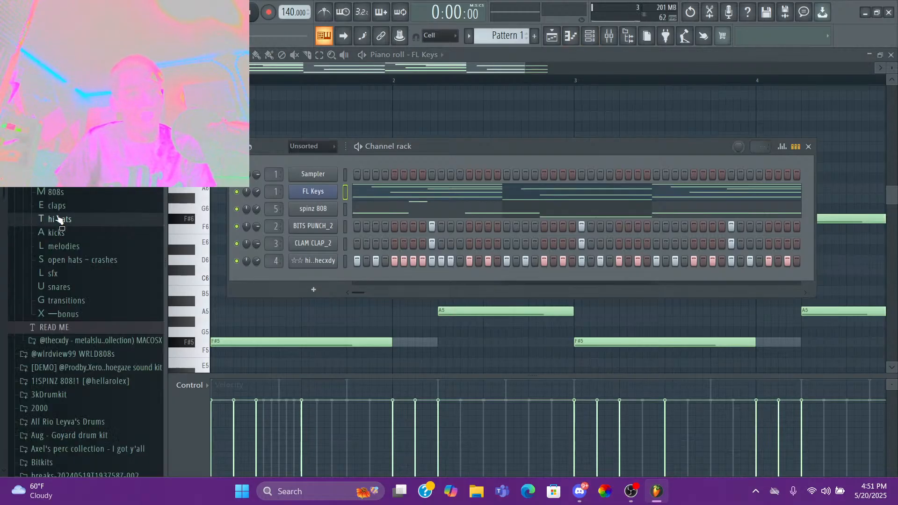
{"action": "left_click", "coordinate": [237, 261]}
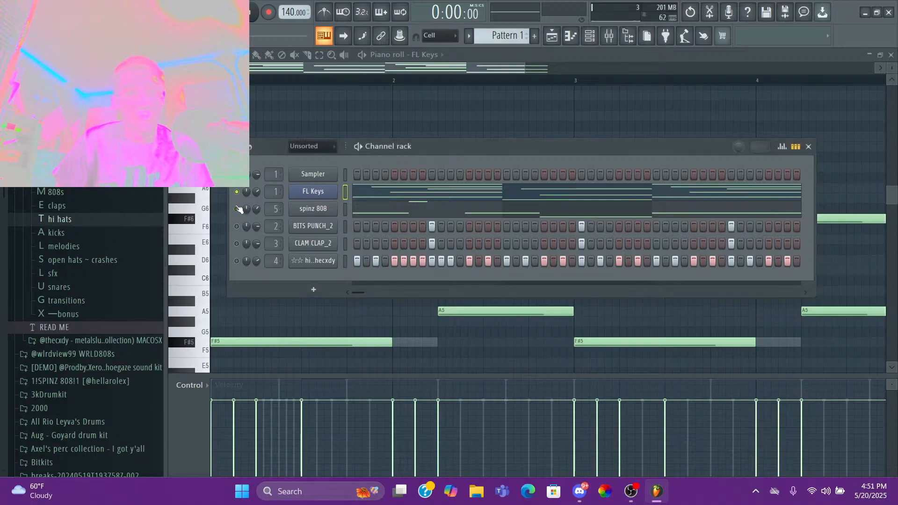
- Browse and audition the samples in the drum kit's hi hats, claps and snares folders
{"action": "left_click", "coordinate": [67, 220]}
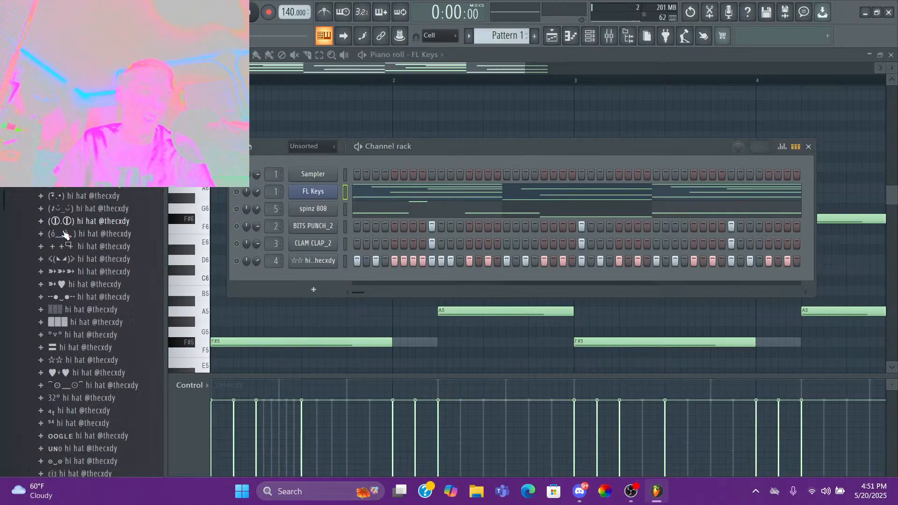
{"action": "scroll", "coordinate": [65, 262], "scroll_direction": "down", "scroll_amount": 1}
{"action": "scroll", "coordinate": [64, 293], "scroll_direction": "up", "scroll_amount": 4}
{"action": "left_click", "coordinate": [73, 219]}
{"action": "left_click", "coordinate": [64, 206]}
{"action": "scroll", "coordinate": [101, 314], "scroll_direction": "down", "scroll_amount": 3}
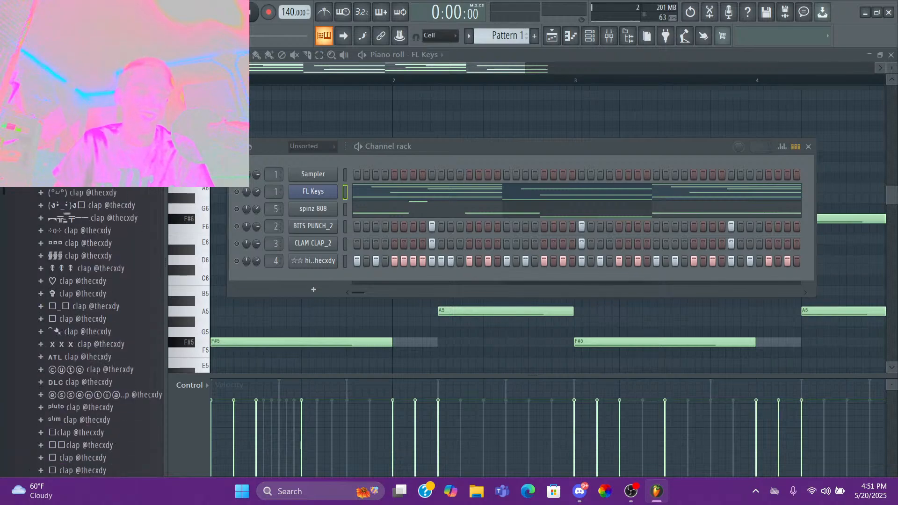
{"action": "left_click", "coordinate": [91, 181]}
{"action": "left_click", "coordinate": [90, 195]}
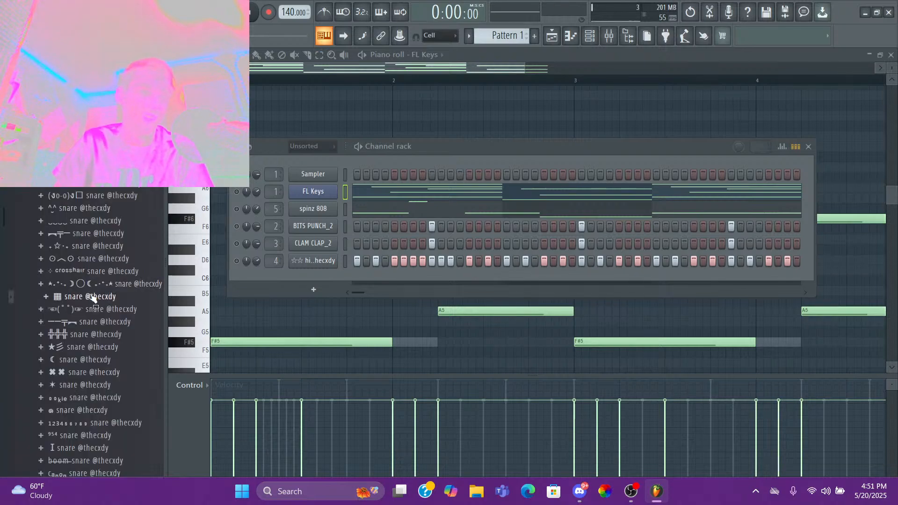
{"action": "left_click_drag", "start_coordinate": [94, 309], "coordinate": [378, 282]}
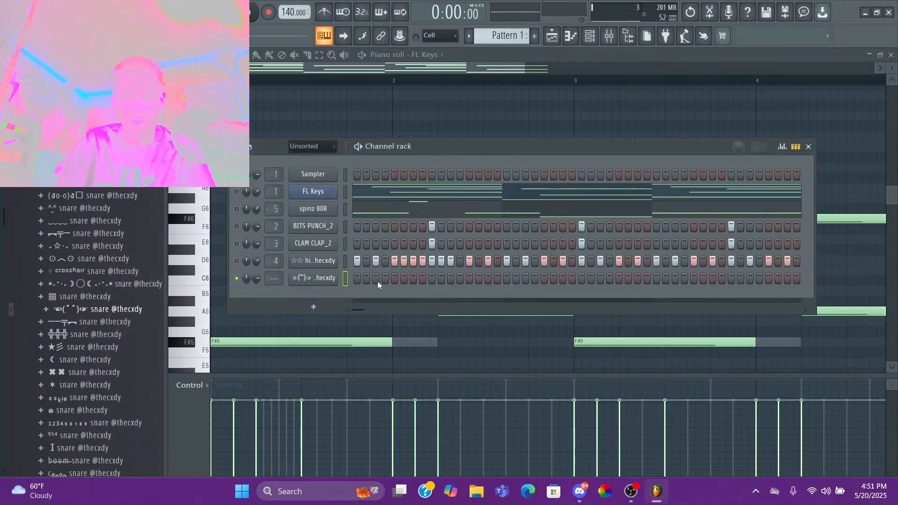
{"action": "key", "text": "space"}
{"action": "left_click", "coordinate": [395, 278]}
{"action": "left_click", "coordinate": [413, 278]}
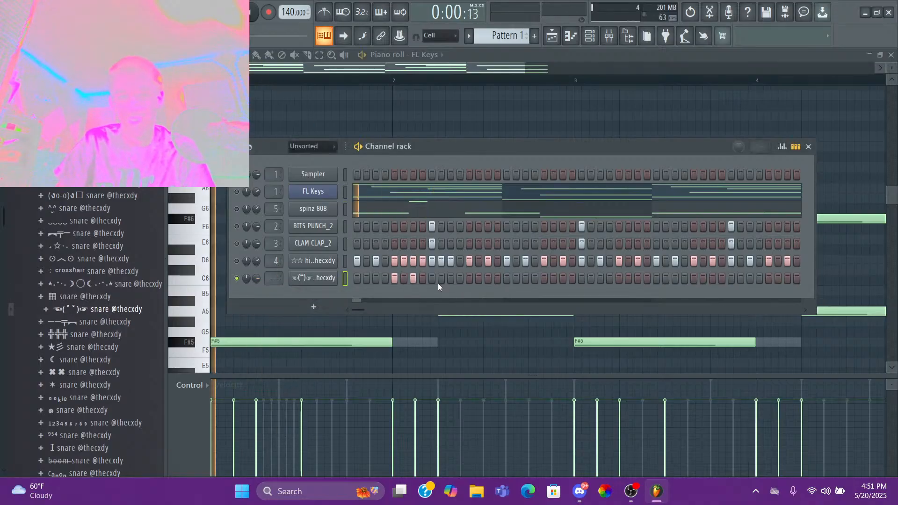
{"action": "left_click", "coordinate": [469, 280]}
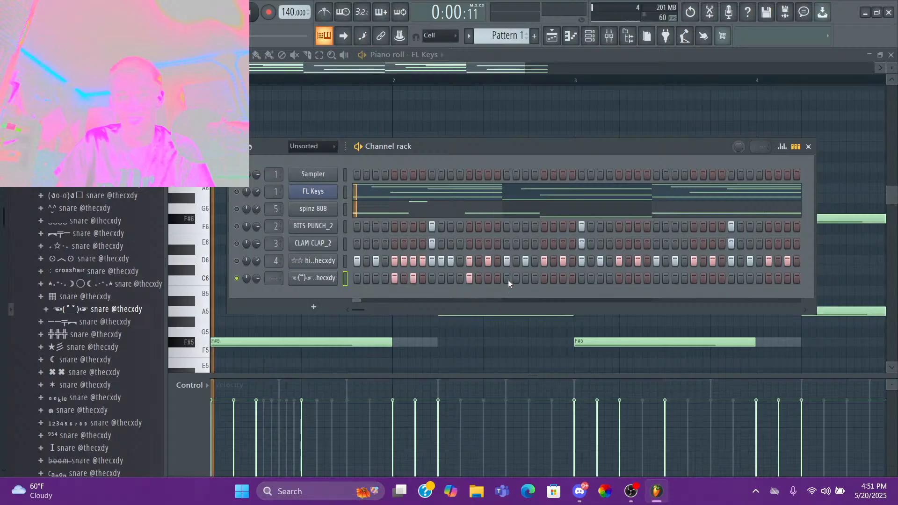
{"action": "left_click", "coordinate": [526, 278]}
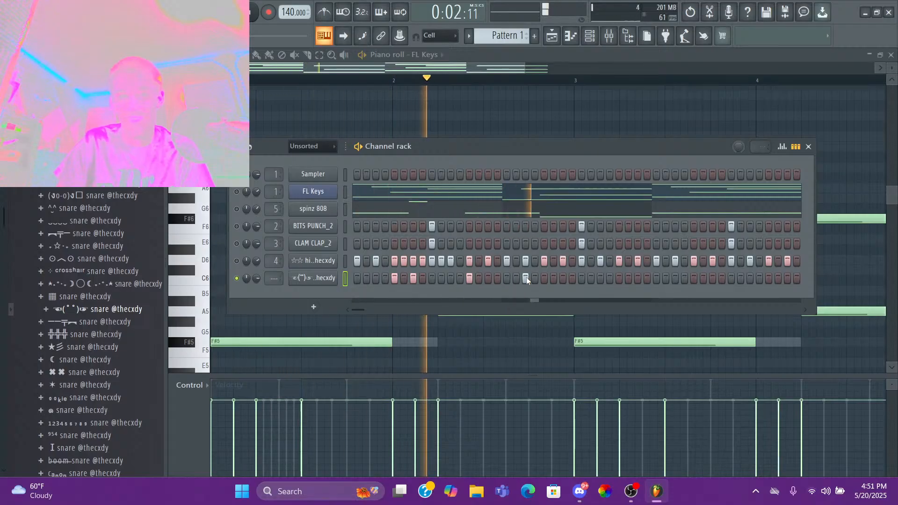
- Stop playback and delete the newly added snare channel from the channel rack
{"action": "key", "text": "space"}
{"action": "right_click", "coordinate": [310, 279]}
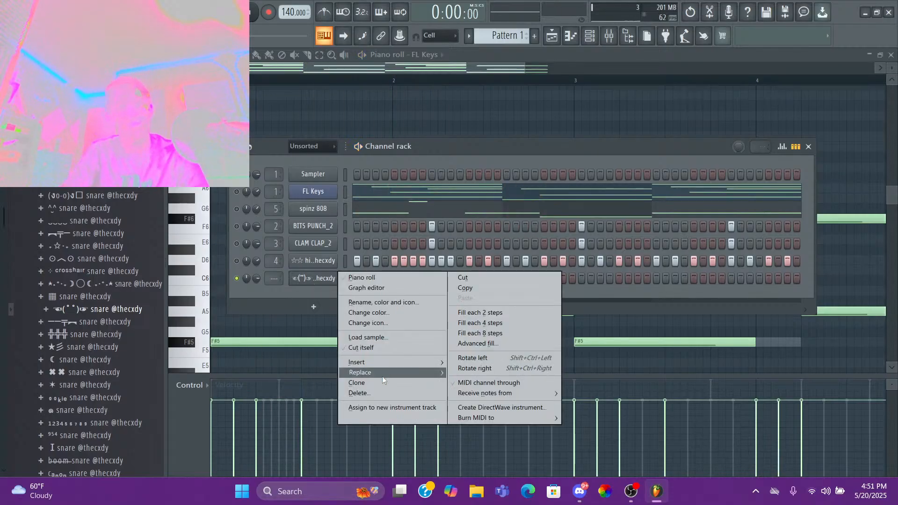
{"action": "left_click", "coordinate": [377, 391]}
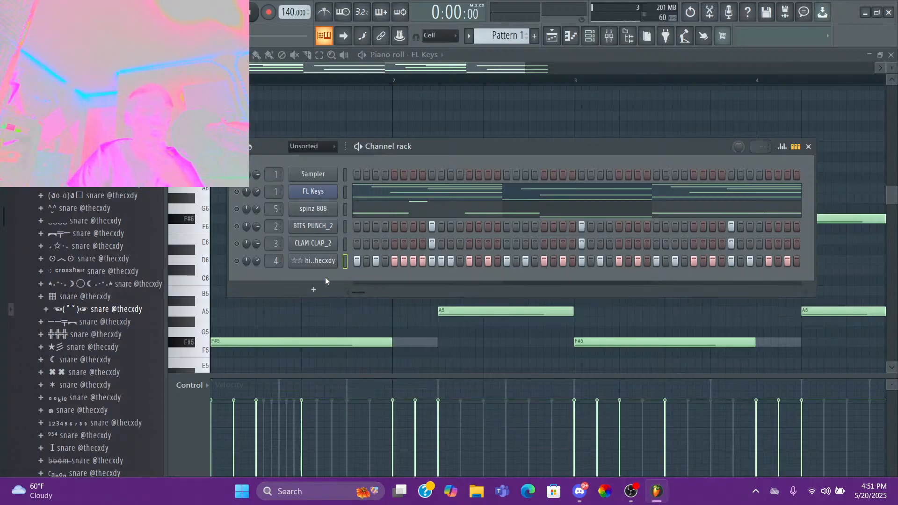
- Unmute all the channels and play back the pattern
{"action": "scroll", "coordinate": [84, 328], "scroll_direction": "up", "scroll_amount": 15}
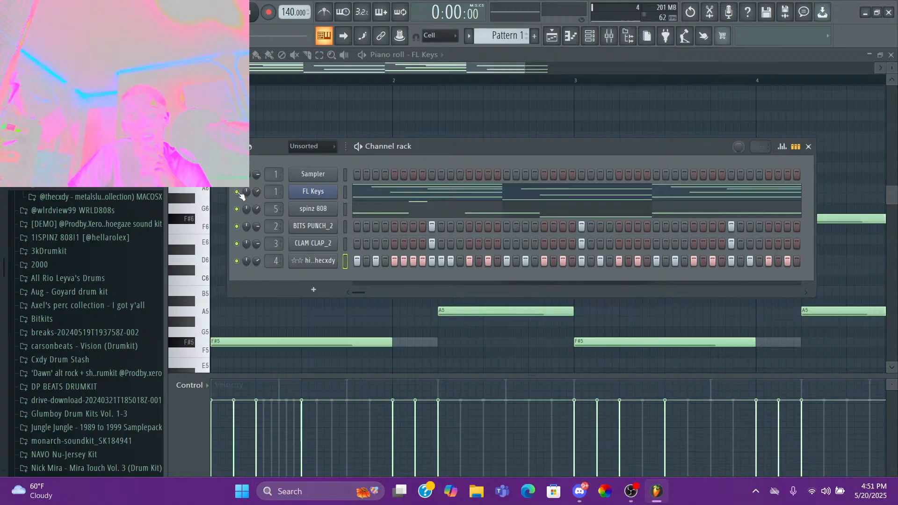
{"action": "key", "text": "space"}
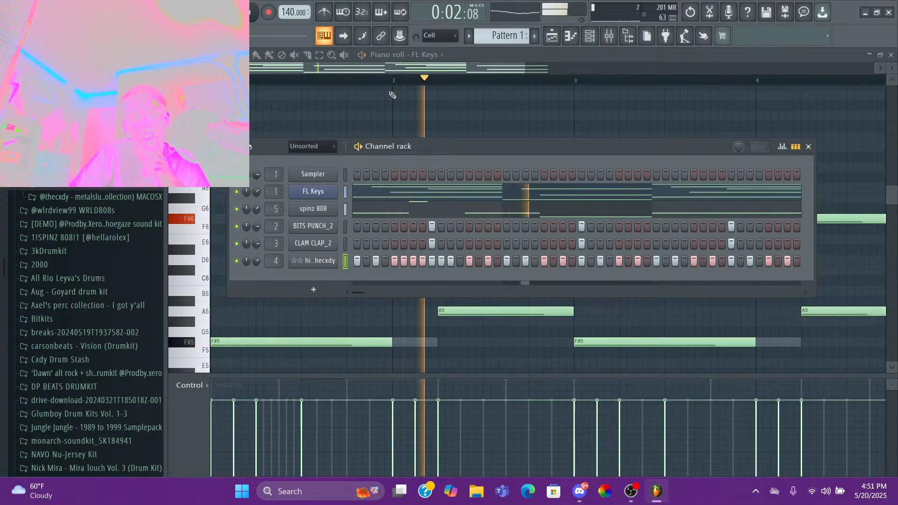
{"action": "key", "text": "space"}
- Open the hi hat channel in the piano roll and delete its notes in bars 3 and 4
{"action": "right_click", "coordinate": [335, 260]}
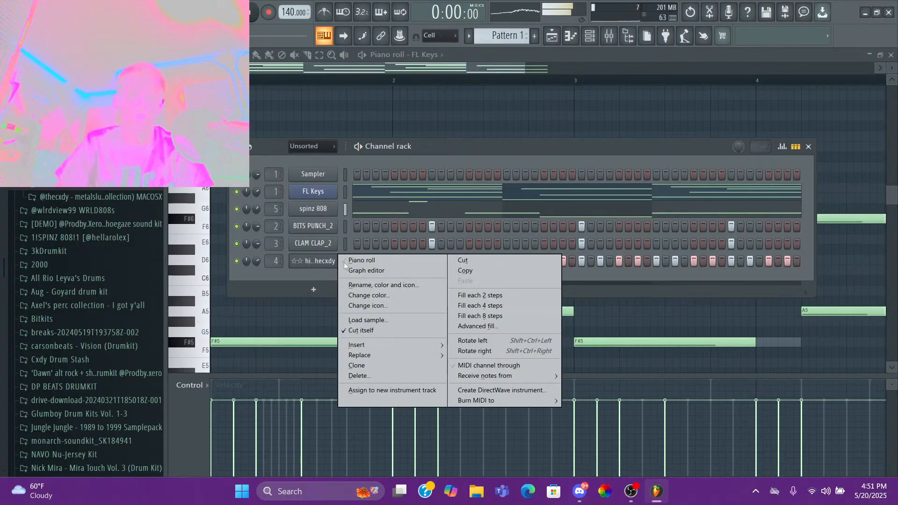
{"action": "left_click", "coordinate": [357, 262]}
{"action": "scroll", "coordinate": [342, 218], "scroll_direction": "down", "scroll_amount": 2}
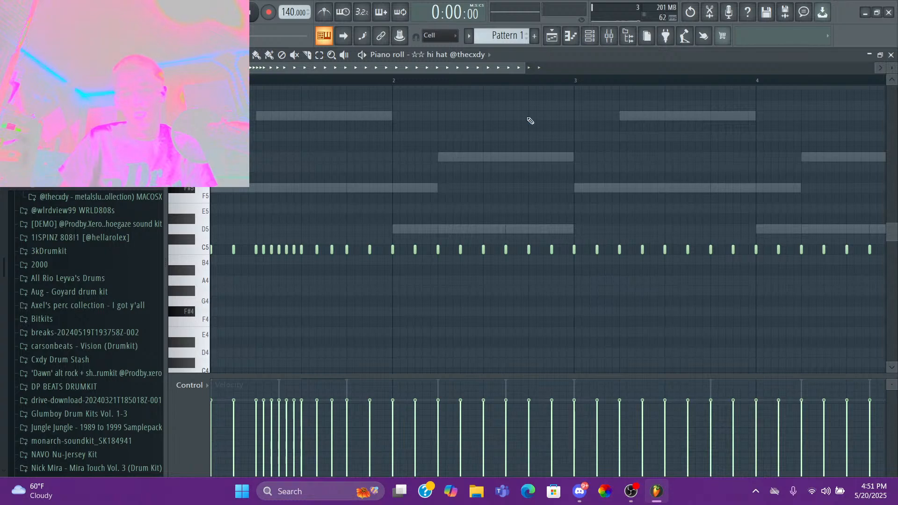
{"action": "scroll", "coordinate": [509, 82], "scroll_direction": "down", "scroll_amount": 3}
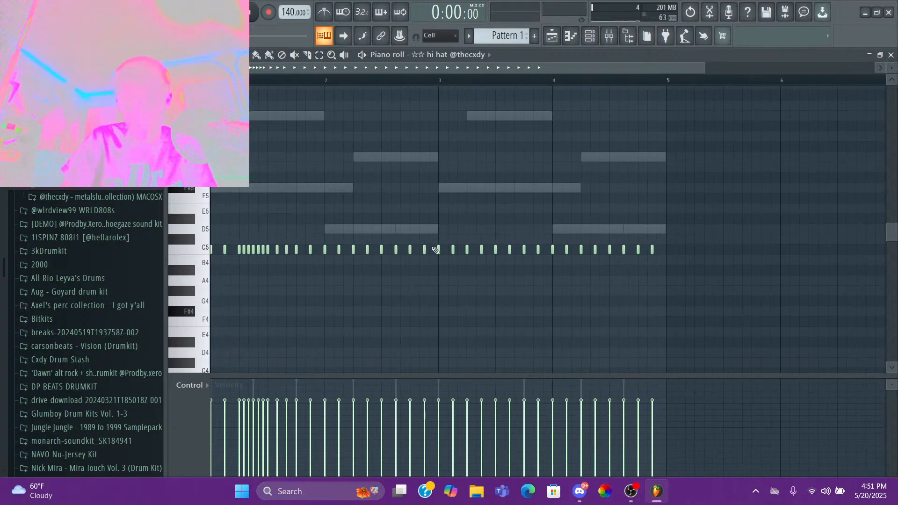
{"action": "left_click_drag", "start_coordinate": [449, 251], "coordinate": [654, 249]}
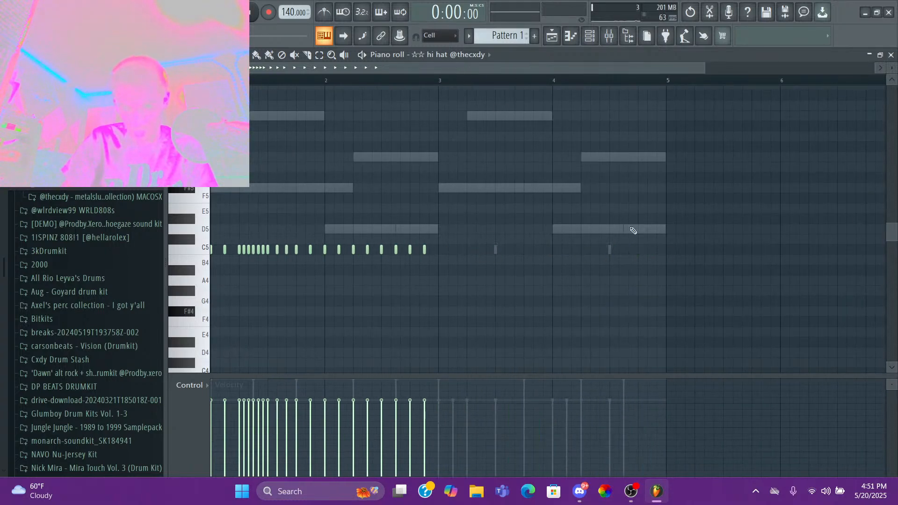
- Duplicate the hi hat notes of bars 1 and 2 into bars 3 and 4, and play the pattern back
{"action": "left_click", "coordinate": [319, 55]}
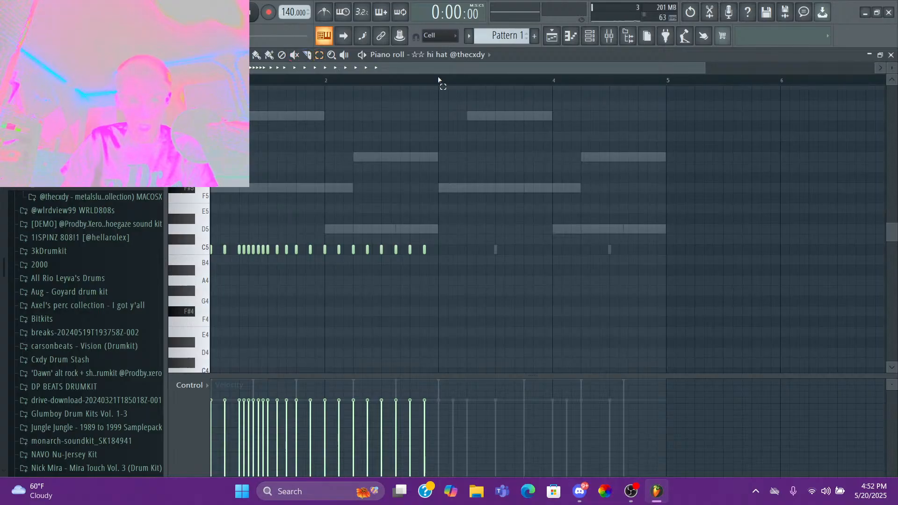
{"action": "left_click_drag", "start_coordinate": [432, 80], "coordinate": [250, 82]}
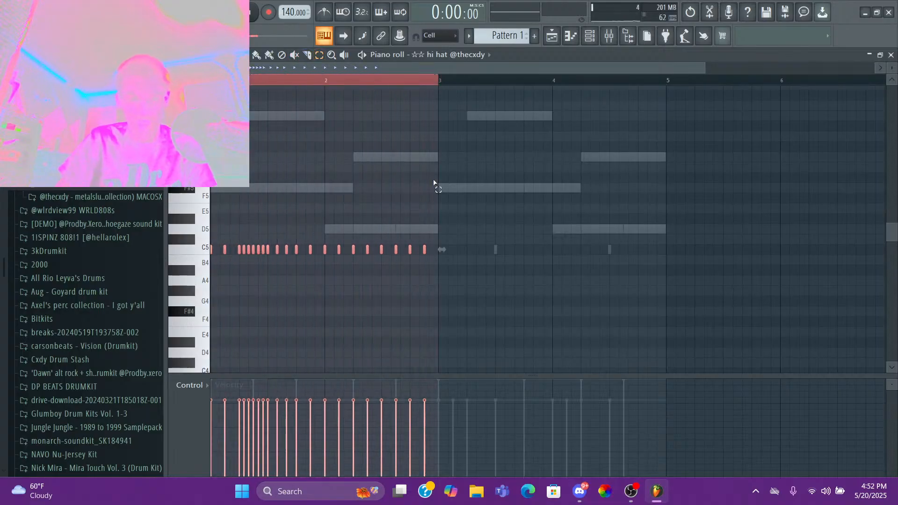
{"action": "key", "text": "ctrl+b"}
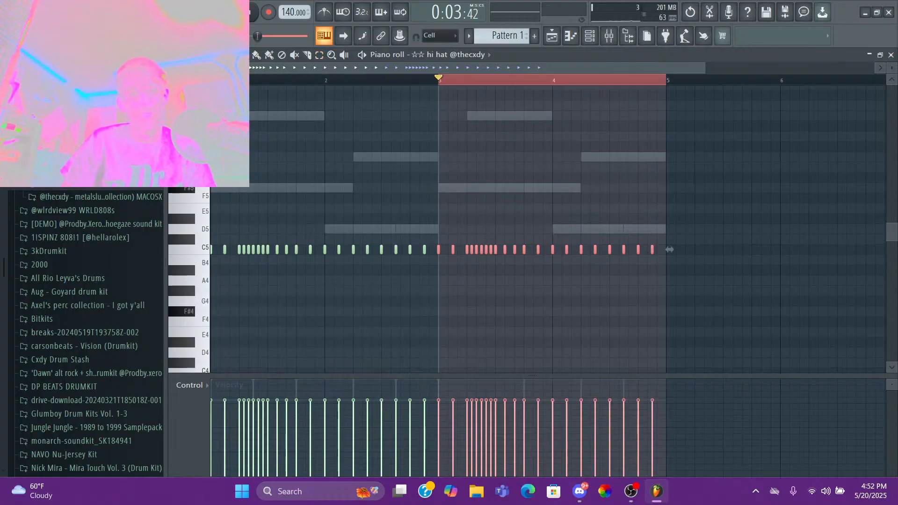
{"action": "key", "text": "ctrl+d"}
{"action": "key", "text": "space"}
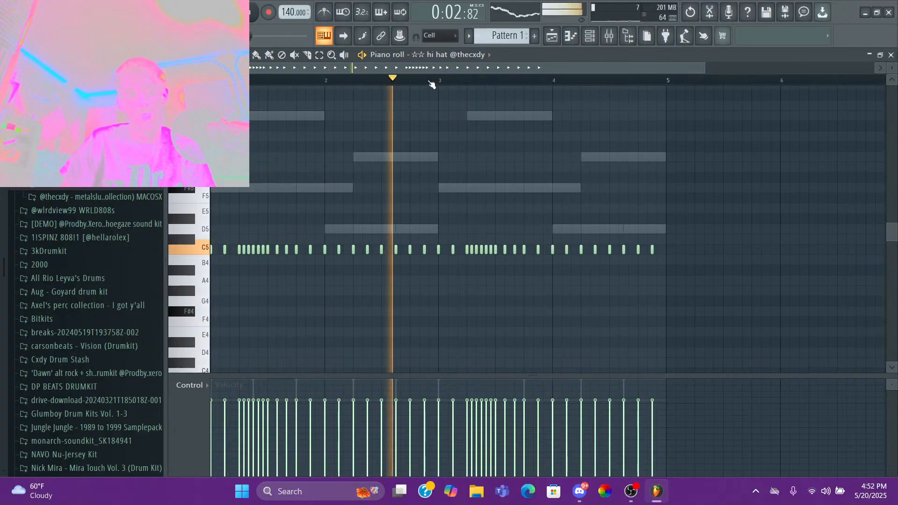
{"action": "key", "text": "space"}
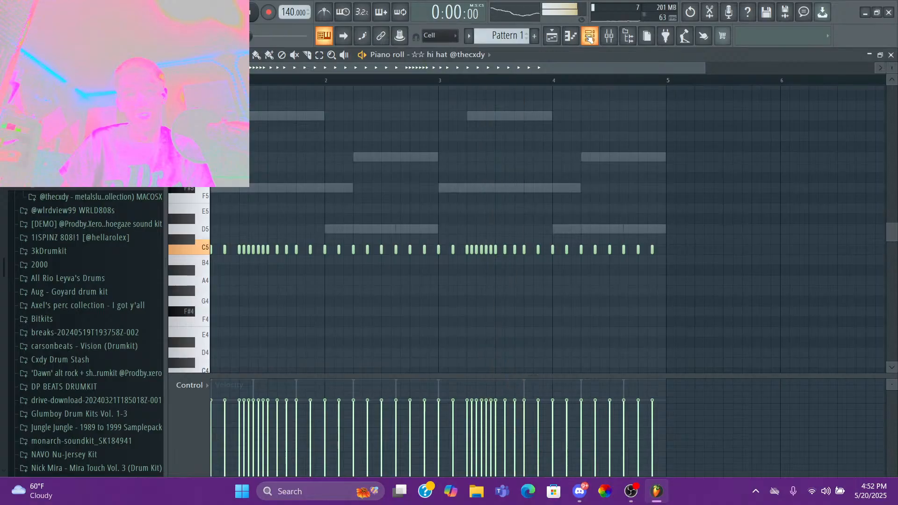
{"action": "left_click", "coordinate": [589, 37]}
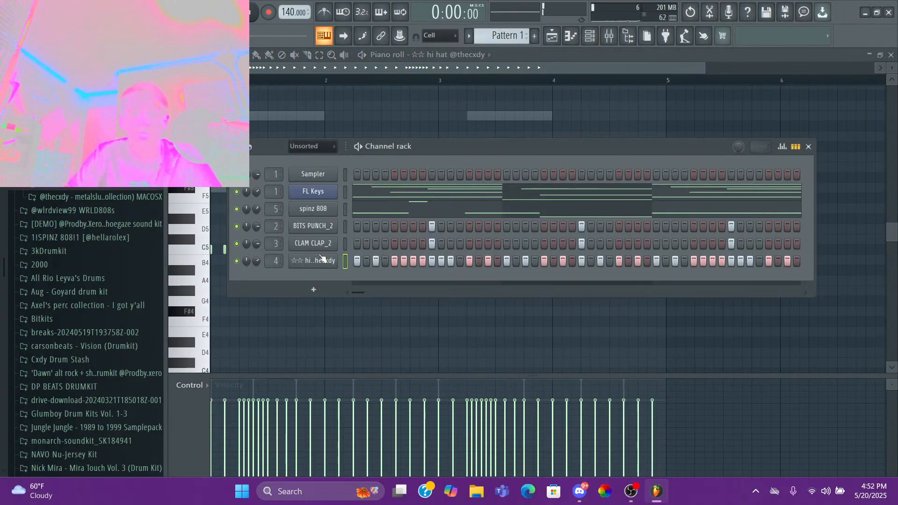
{"action": "scroll", "coordinate": [75, 251], "scroll_direction": "up", "scroll_amount": 4}
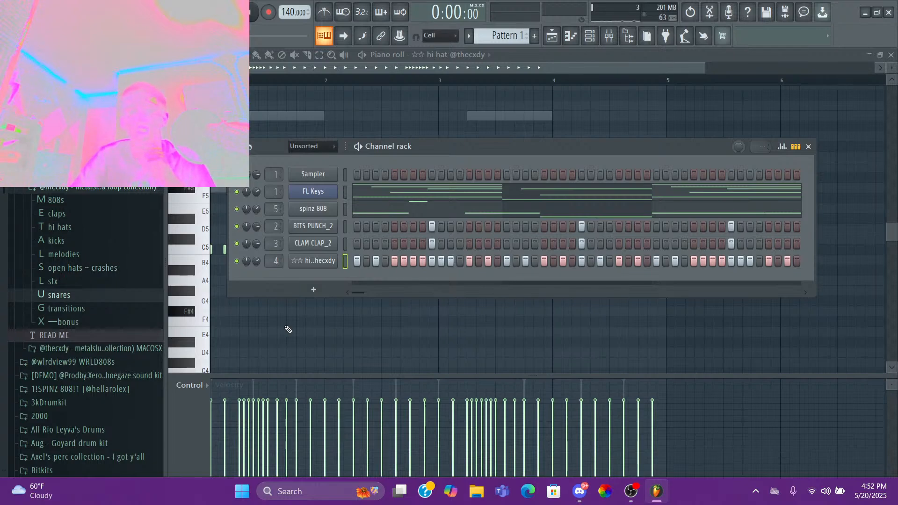
{"action": "key", "text": "F6"}
- Shape the bar 1 hi hat velocities: lower the second note, ramp down across the fast roll, and rise again over the three notes after it
{"action": "scroll", "coordinate": [331, 85], "scroll_direction": "up", "scroll_amount": 5}
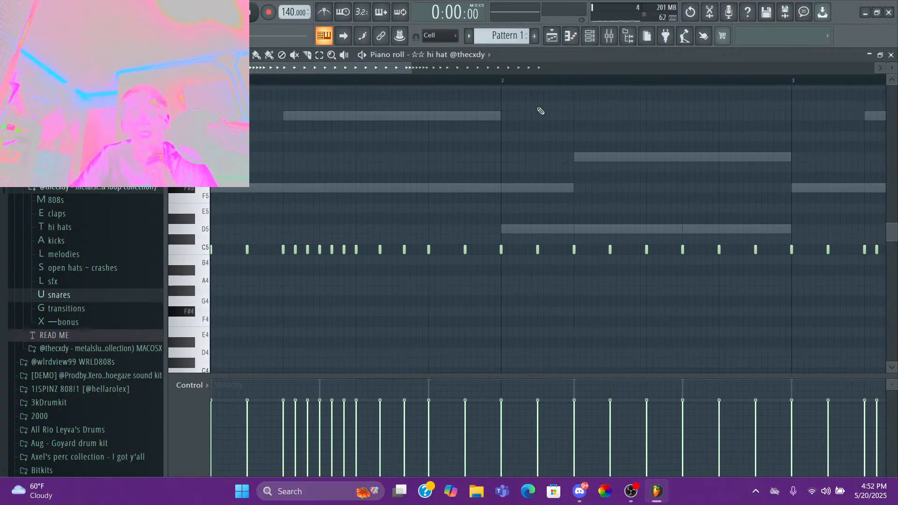
{"action": "scroll", "coordinate": [379, 216], "scroll_direction": "up", "scroll_amount": 1}
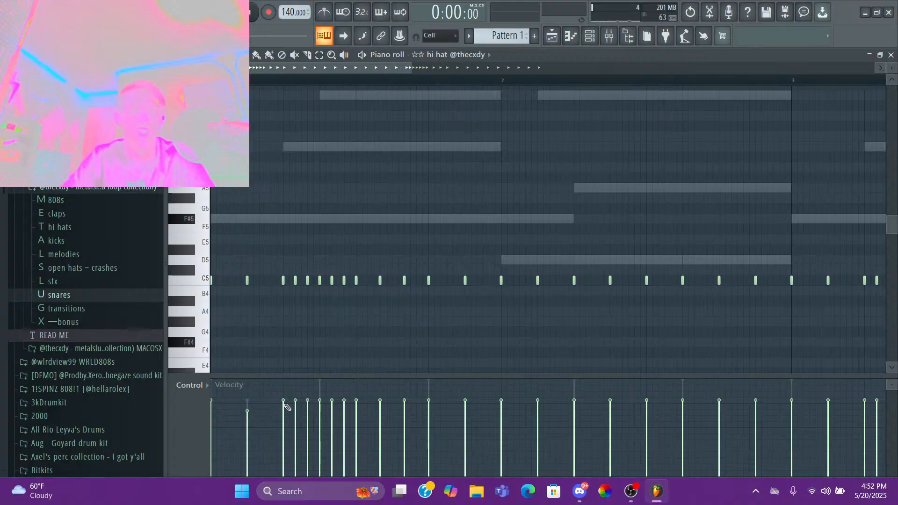
{"action": "left_click_drag", "start_coordinate": [310, 411], "coordinate": [358, 430]}
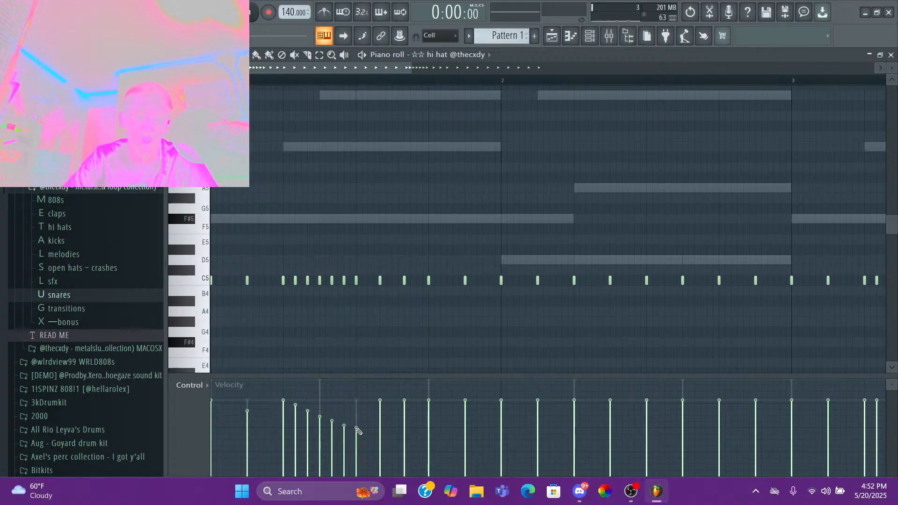
{"action": "key", "text": "space"}
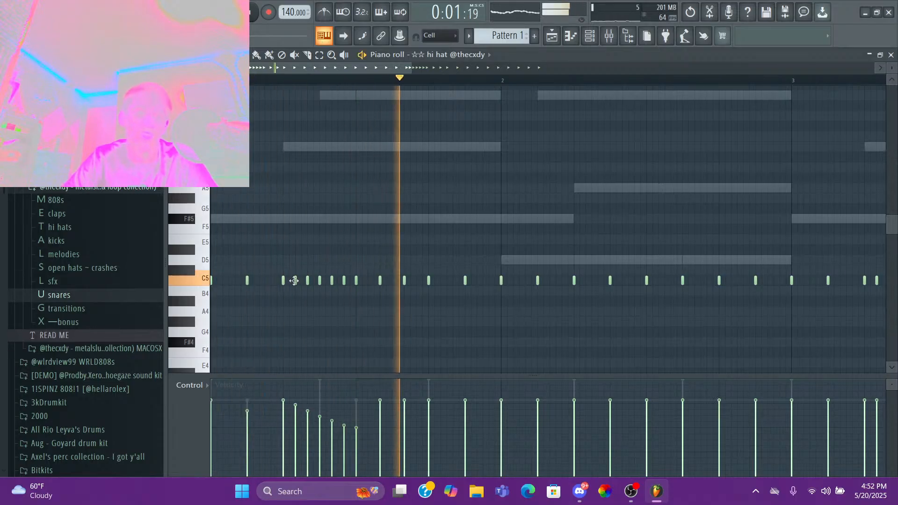
{"action": "key", "text": "space"}
{"action": "left_click_drag", "start_coordinate": [380, 411], "coordinate": [423, 407]}
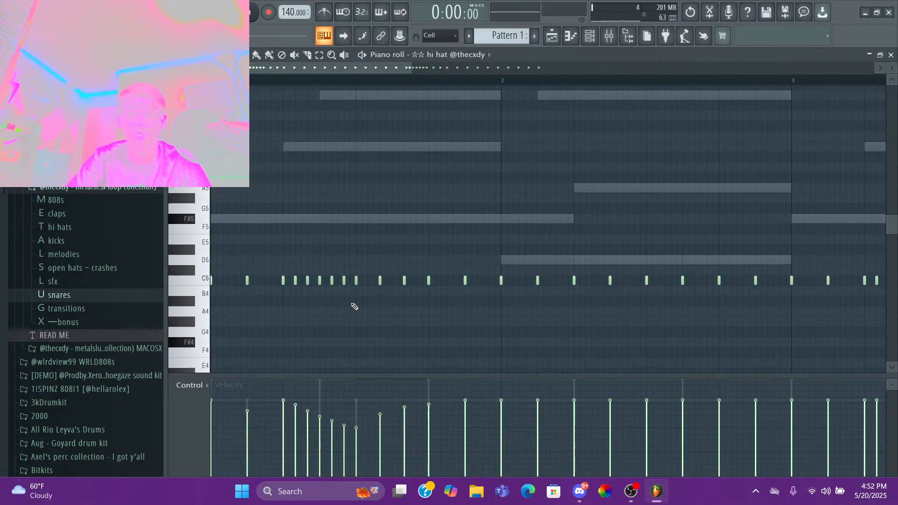
- Shape the bar 1 hi hat note pan: ramp up across the fast roll and down across the three notes after it, and play back
{"action": "left_click", "coordinate": [193, 386]}
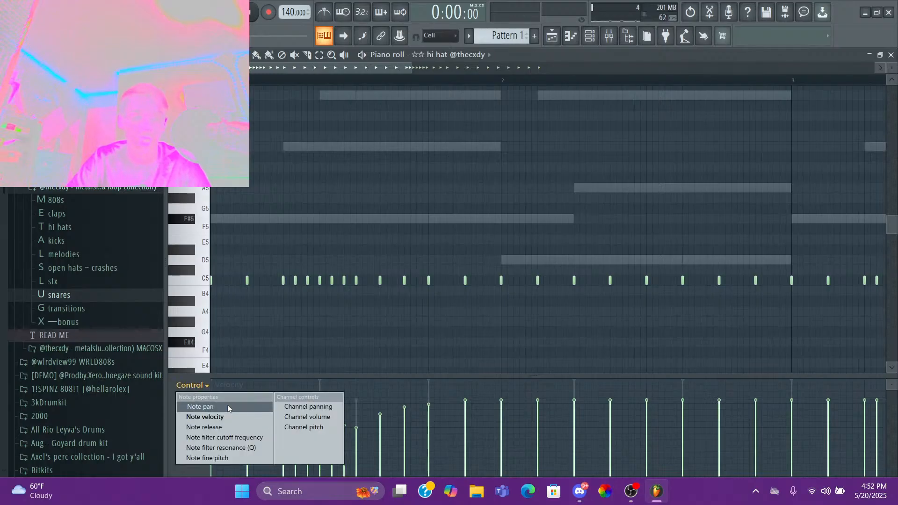
{"action": "left_click", "coordinate": [193, 386]}
{"action": "left_click", "coordinate": [191, 388]}
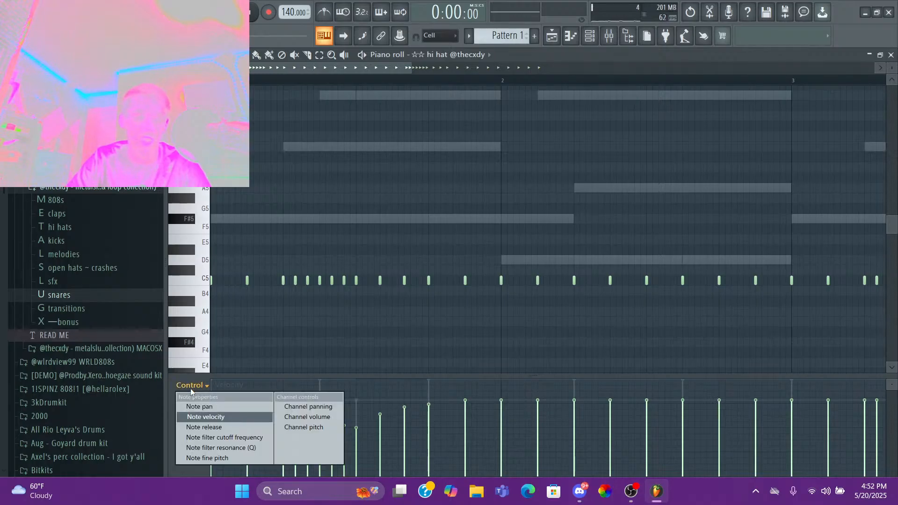
{"action": "left_click", "coordinate": [212, 406]}
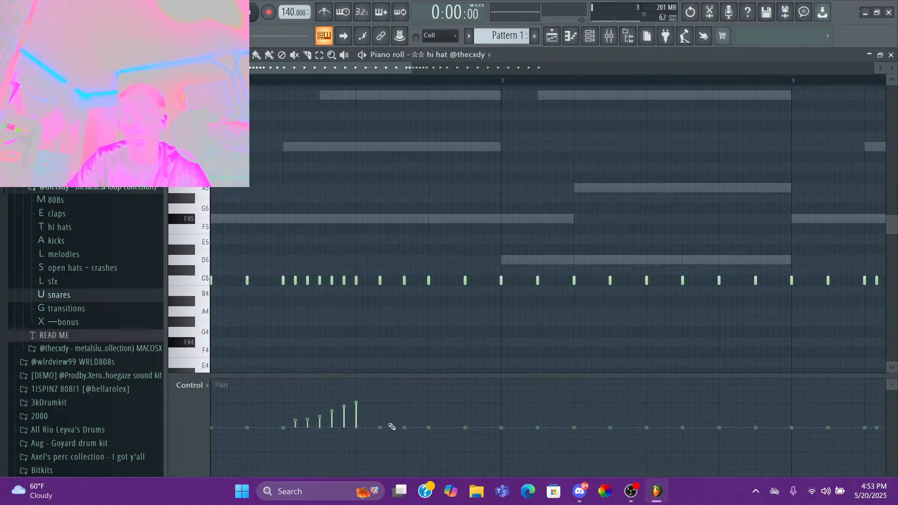
{"action": "left_click", "coordinate": [436, 448]}
{"action": "key", "text": "space"}
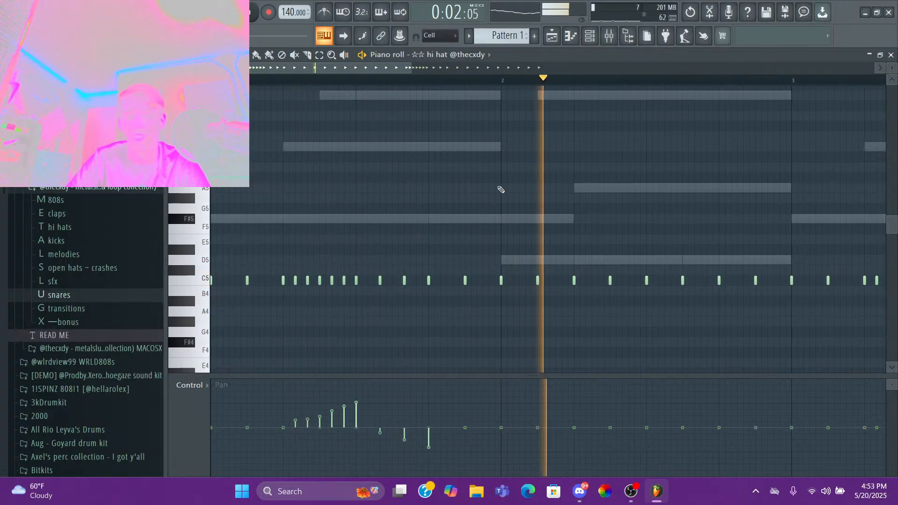
{"action": "key", "text": "space"}
{"action": "key", "text": "space"}
{"action": "scroll", "coordinate": [532, 79], "scroll_direction": "down", "scroll_amount": 1}
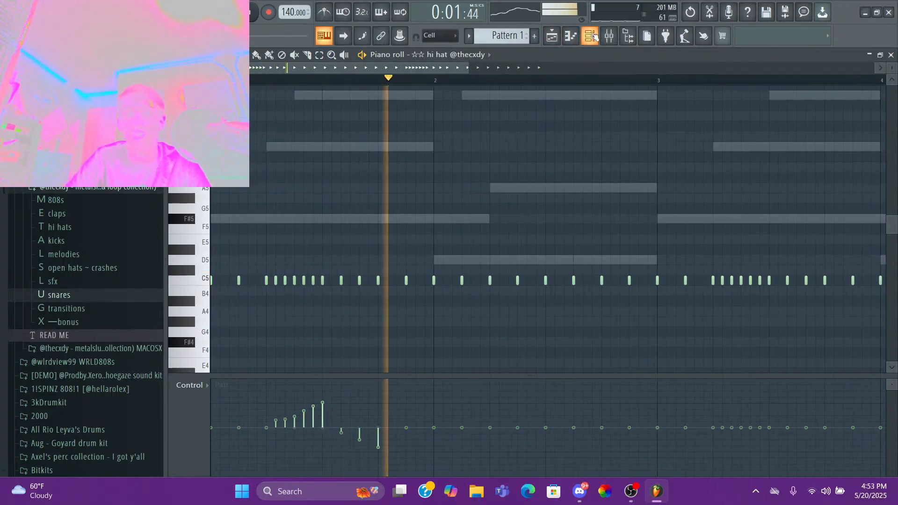
{"action": "key", "text": "space"}
- Switch the hi hat note properties back to velocity, and bring up the playlist with the channel rack
{"action": "key", "text": "F6"}
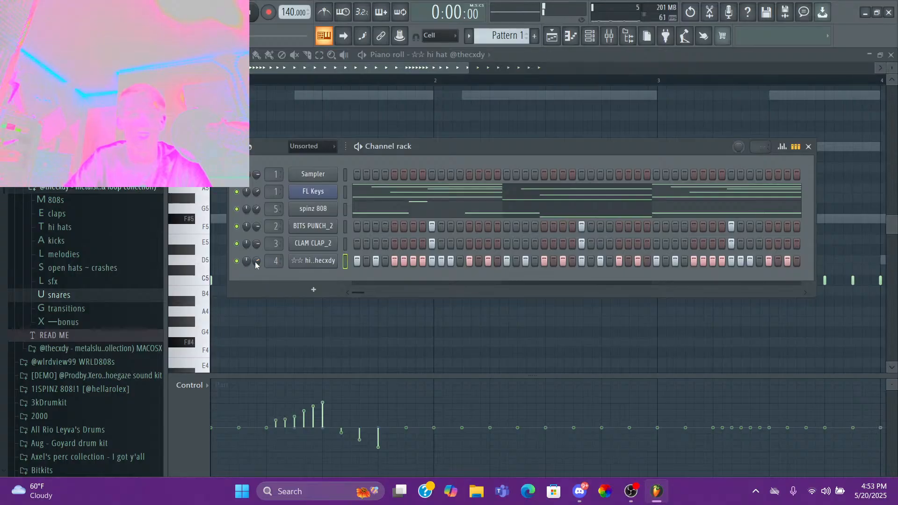
{"action": "left_click", "coordinate": [197, 386]}
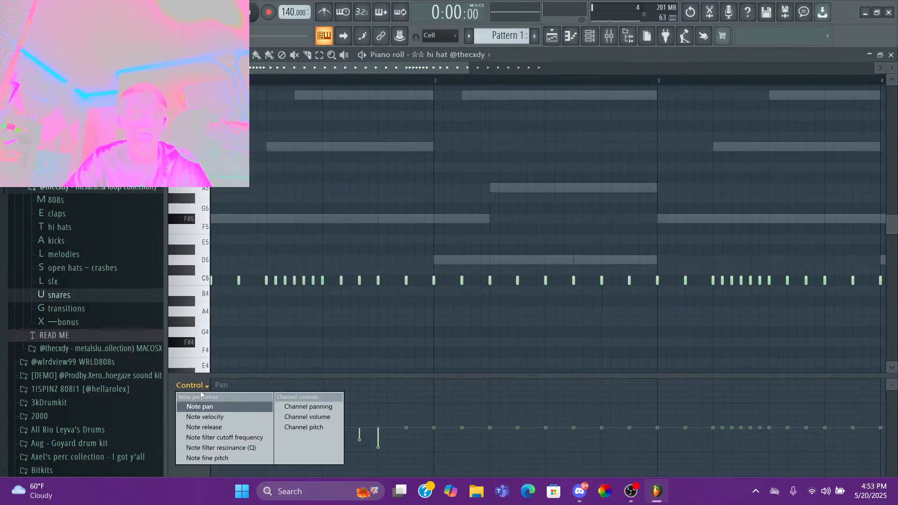
{"action": "left_click", "coordinate": [216, 416]}
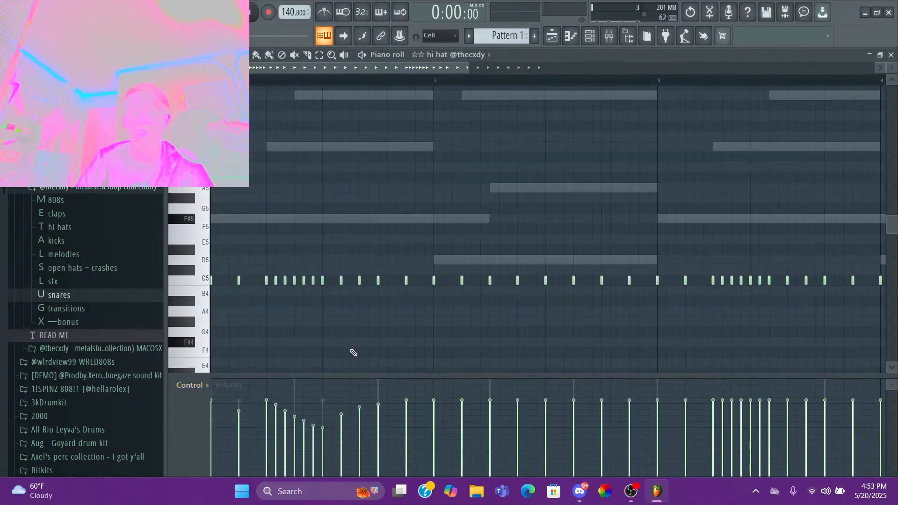
{"action": "left_click", "coordinate": [552, 35]}
{"action": "left_click", "coordinate": [590, 35]}
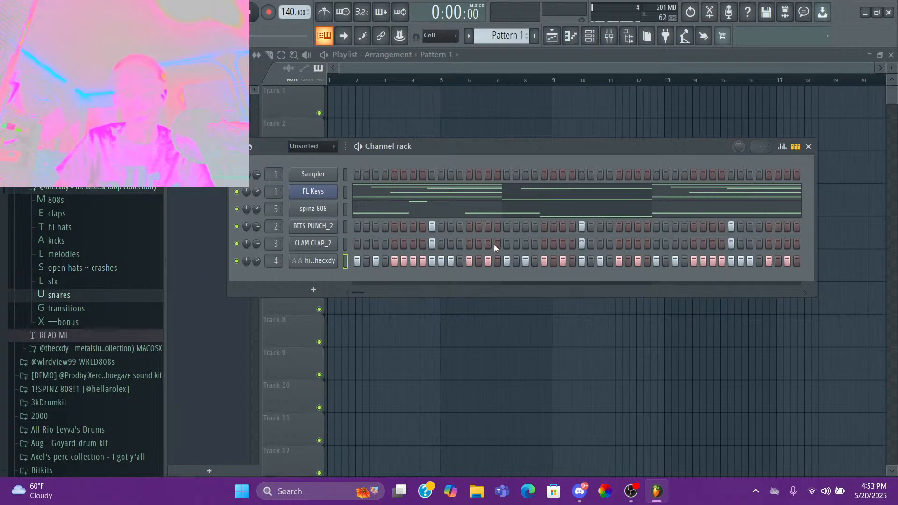
- Preview samples in the open hats and crashes folder and add the kmart open hat as a new channel
{"action": "left_click", "coordinate": [66, 267]}
{"action": "scroll", "coordinate": [84, 360], "scroll_direction": "down", "scroll_amount": 2}
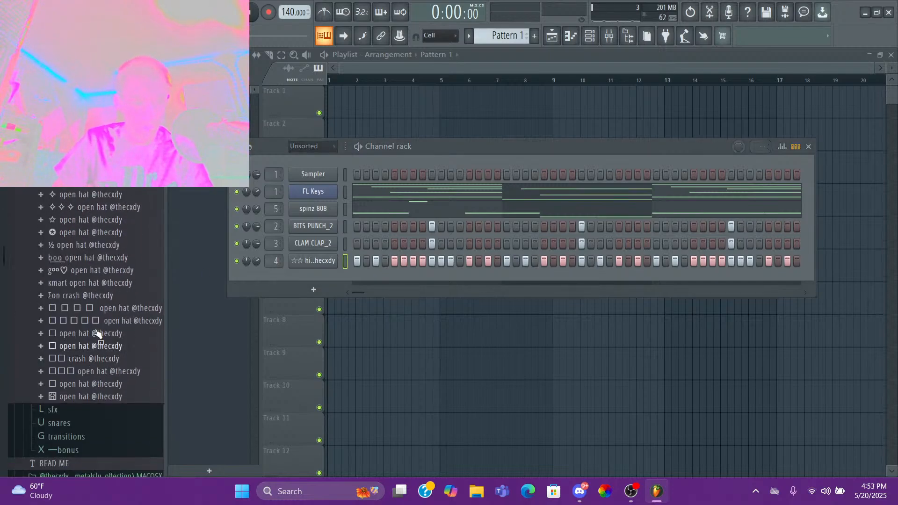
{"action": "left_click", "coordinate": [83, 283]}
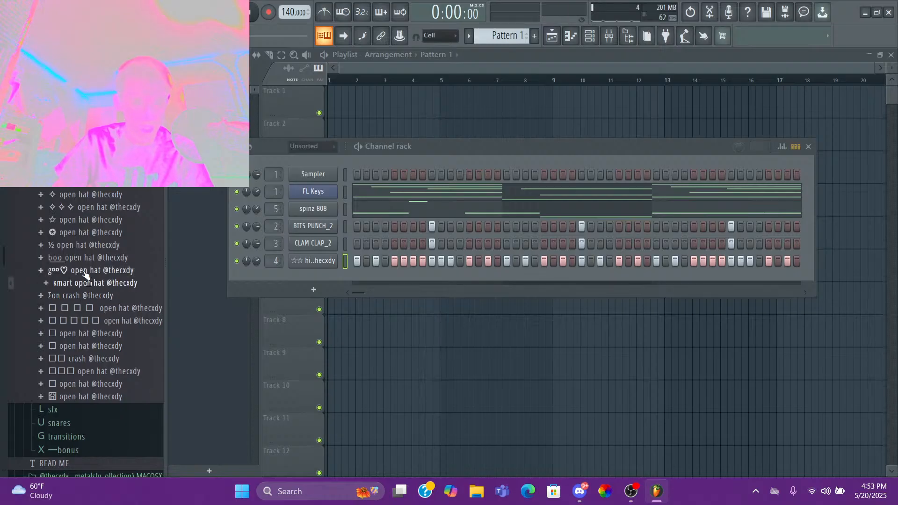
{"action": "left_click_drag", "start_coordinate": [83, 286], "coordinate": [327, 284]}
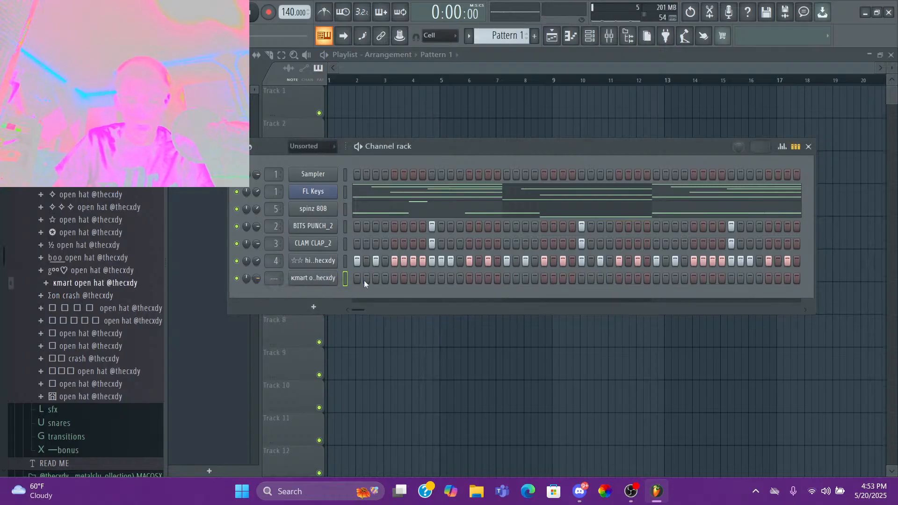
- Try open hat hits on steps 1, 13 and 21 with the pattern playing, and remove the hits on steps 13 and 21
{"action": "left_click", "coordinate": [358, 278]}
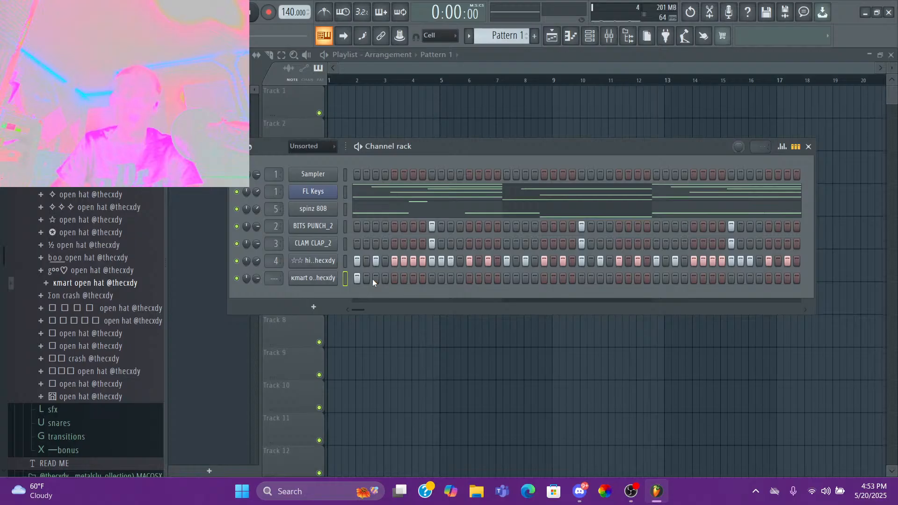
{"action": "left_click", "coordinate": [470, 278]}
{"action": "key", "text": "space"}
{"action": "left_click", "coordinate": [543, 281]}
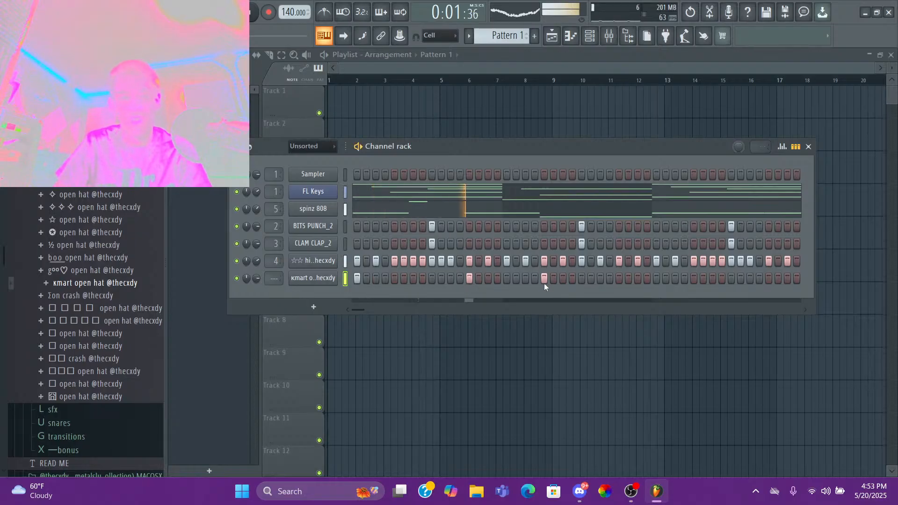
{"action": "key", "text": "space"}
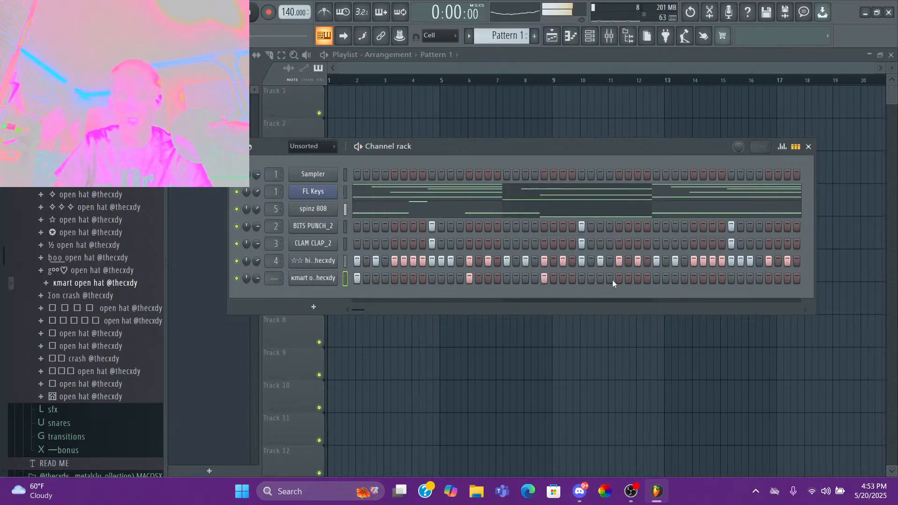
{"action": "right_click", "coordinate": [543, 279]}
{"action": "right_click", "coordinate": [470, 279]}
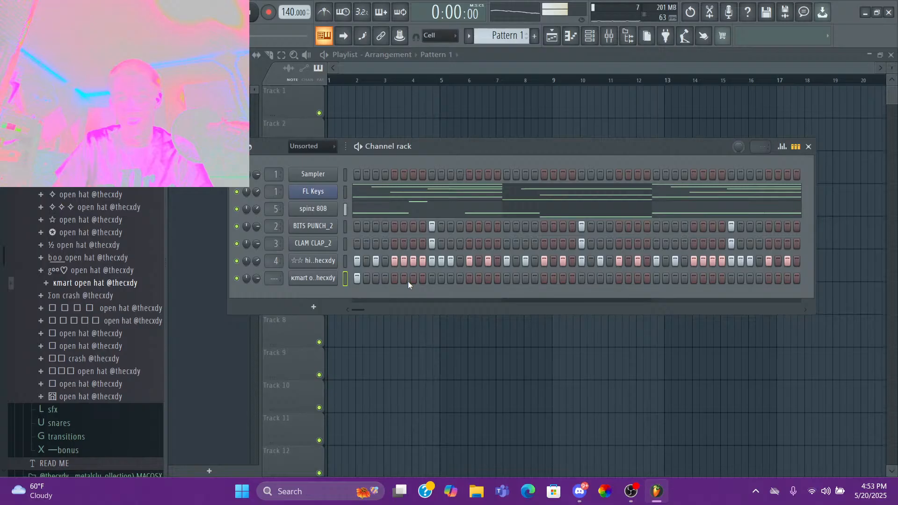
- Try a single open hat hit on step 3 with the pattern playing, and clear it
{"action": "left_click", "coordinate": [376, 279]}
{"action": "key", "text": "space"}
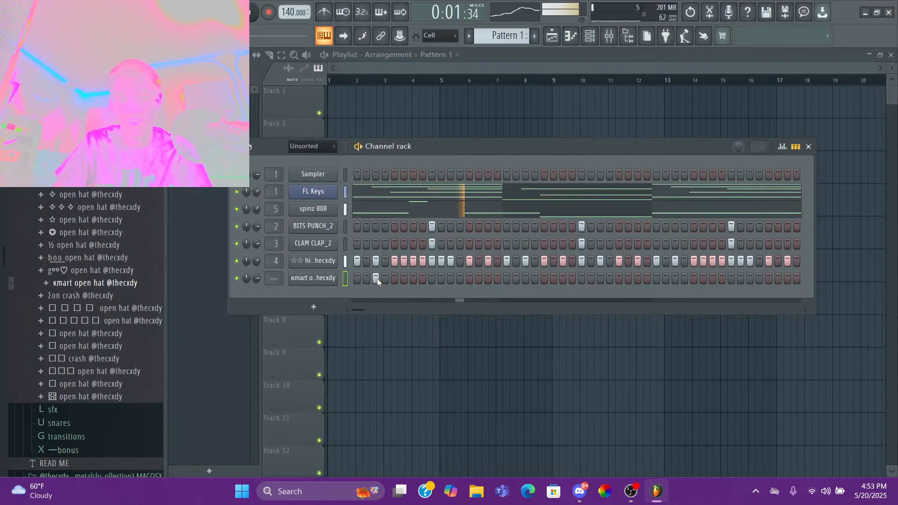
{"action": "key", "text": "space"}
{"action": "left_click", "coordinate": [377, 279]}
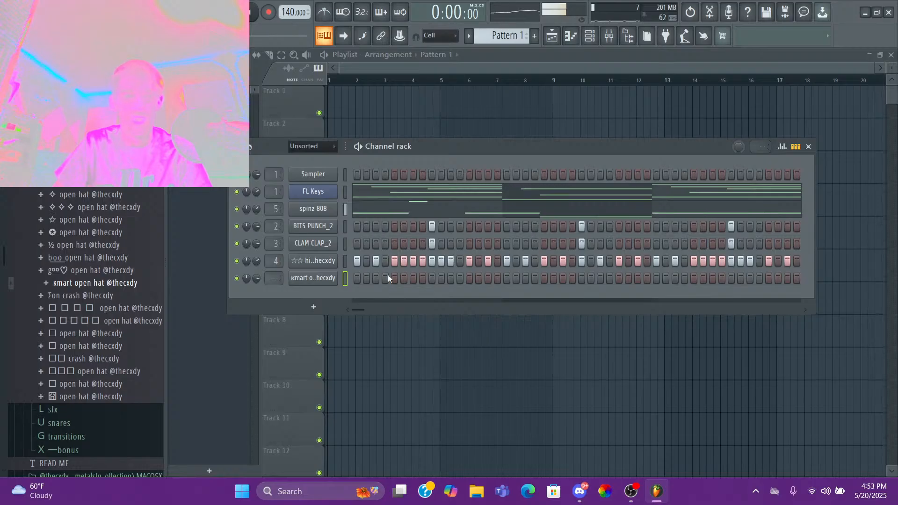
- Try a single open hat hit on step 29 during playback, and stop the pattern
{"action": "key", "text": "space"}
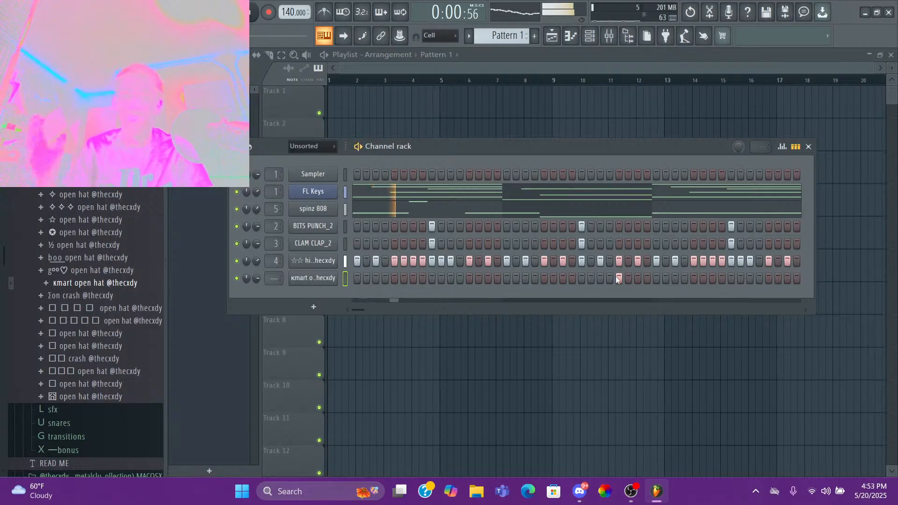
{"action": "left_click", "coordinate": [618, 277]}
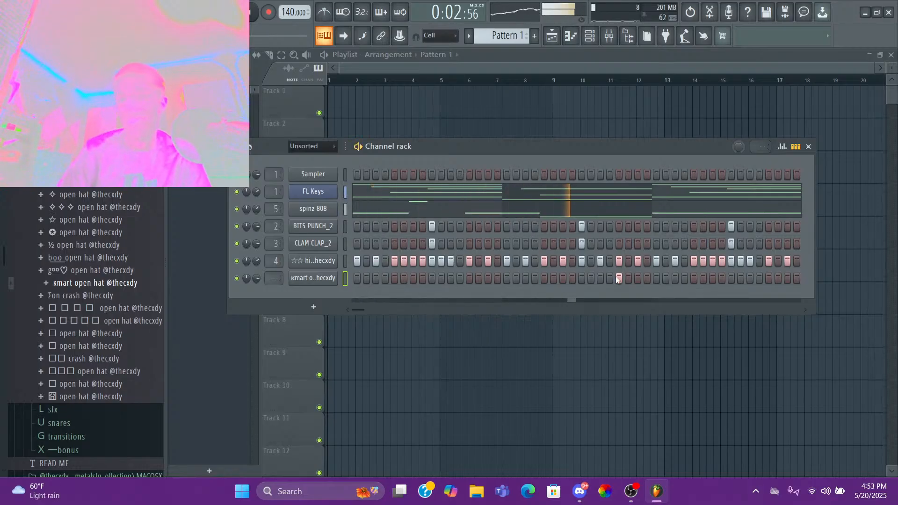
{"action": "key", "text": "space"}
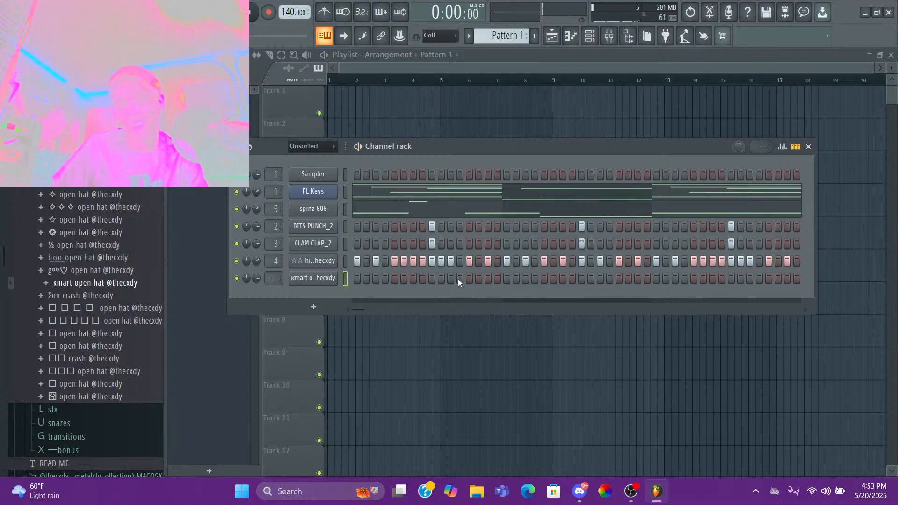
- Try open hat hits on steps 5 and 21 during playback, and remove the one on step 21
{"action": "left_click", "coordinate": [396, 279]}
{"action": "key", "text": "space"}
{"action": "left_click", "coordinate": [545, 278]}
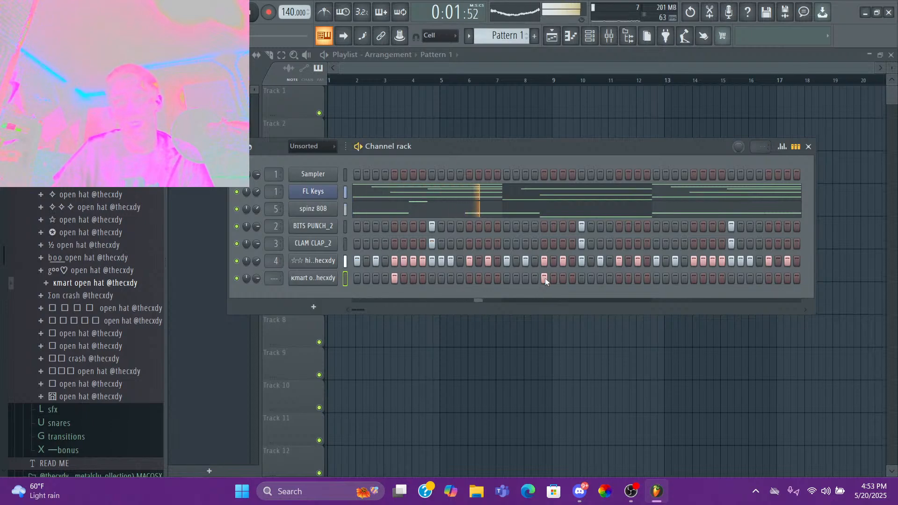
{"action": "left_click", "coordinate": [544, 278]}
{"action": "key", "text": "space"}
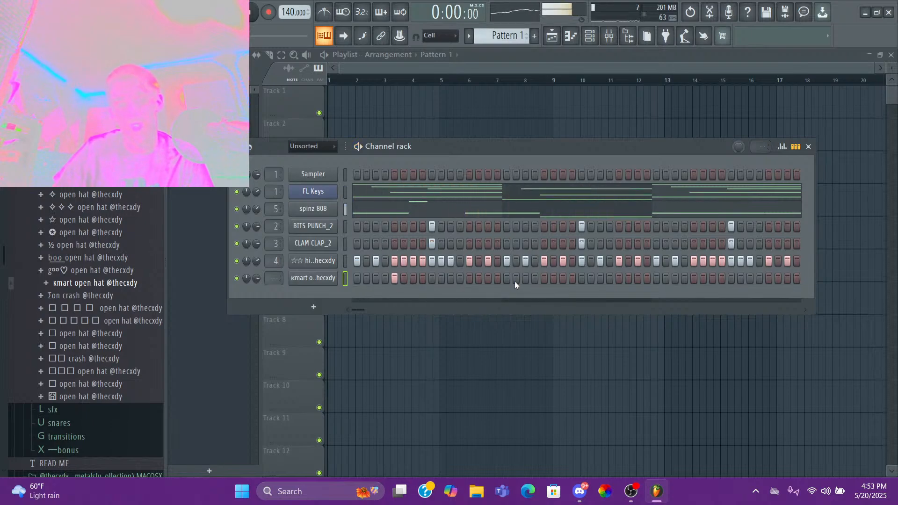
- Place the open hat's only hit on step 3 and play the pattern back
{"action": "left_click", "coordinate": [376, 279]}
{"action": "key", "text": "space"}
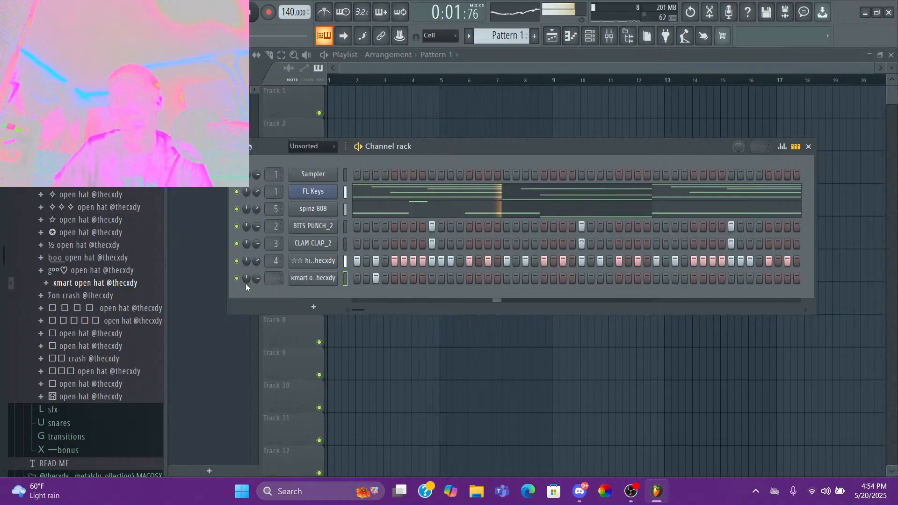
{"action": "scroll", "coordinate": [152, 321], "scroll_direction": "up", "scroll_amount": 10}
{"action": "key", "text": "space"}
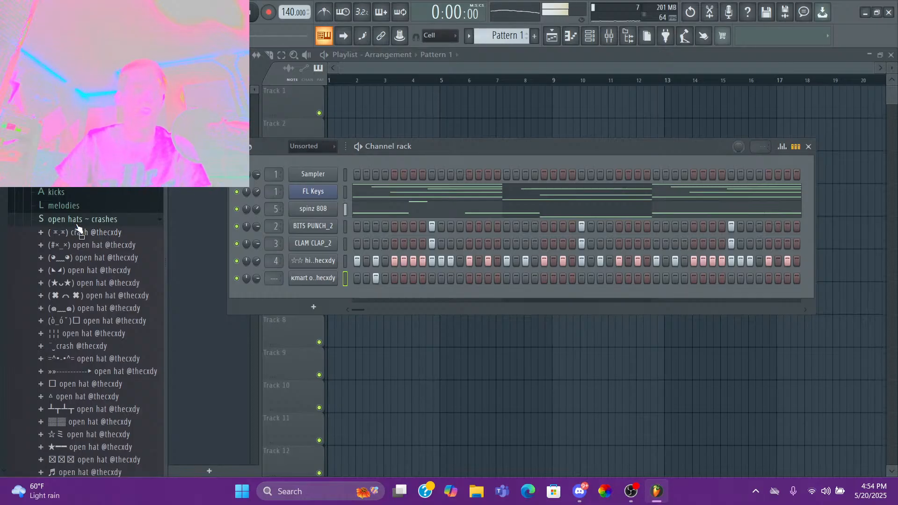
- Add the $(ιοο)$ kick from the kicks folder as a new channel and place a hit on step 1
{"action": "left_click", "coordinate": [78, 223]}
{"action": "left_click", "coordinate": [66, 193]}
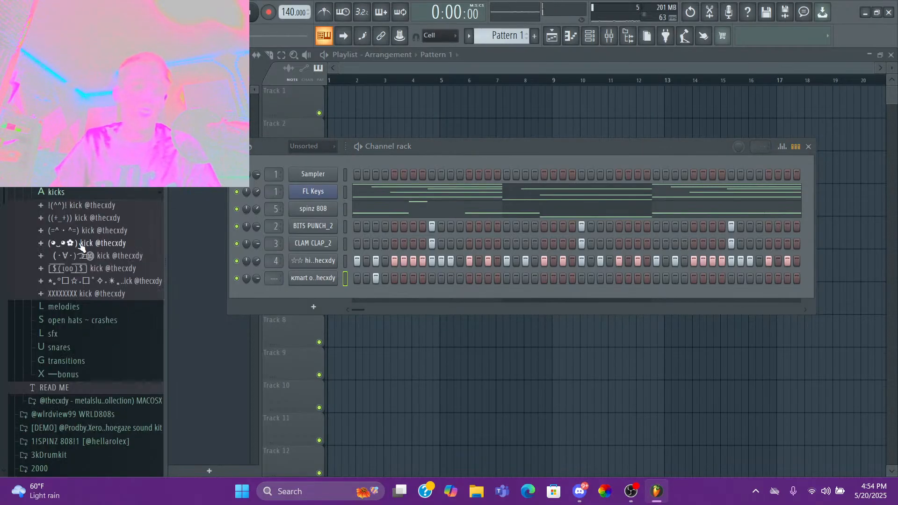
{"action": "left_click", "coordinate": [104, 257]}
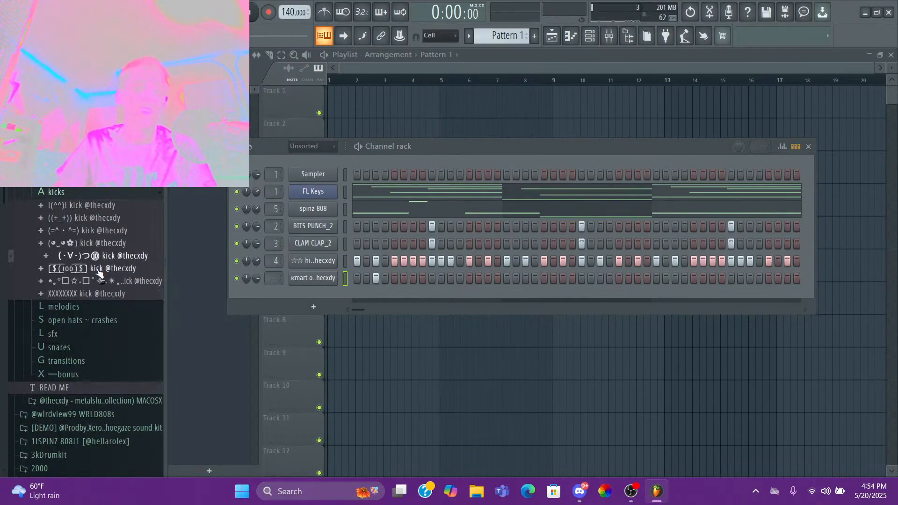
{"action": "left_click_drag", "start_coordinate": [99, 271], "coordinate": [282, 291]}
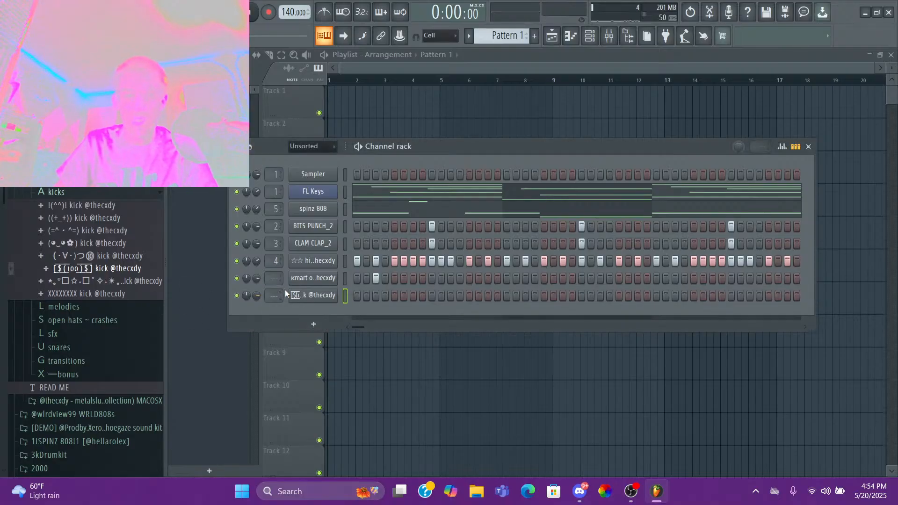
{"action": "left_click", "coordinate": [357, 296]}
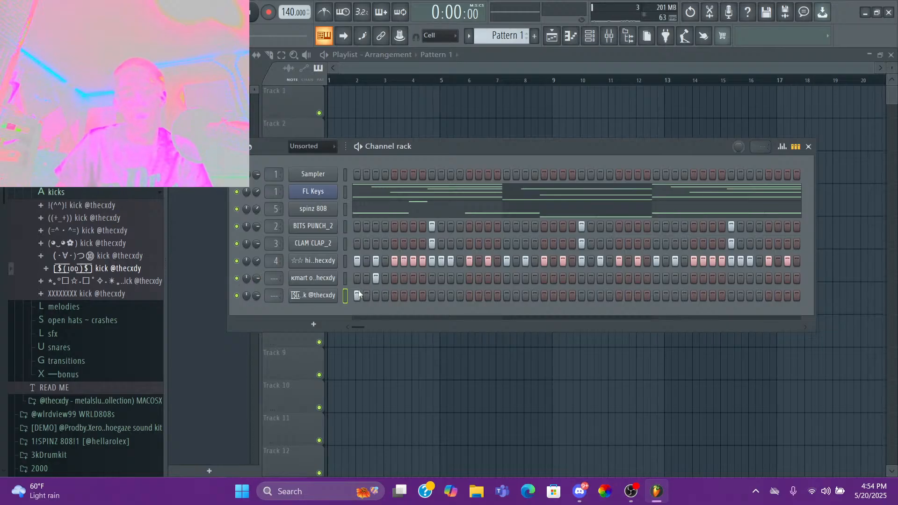
- Try a different 808 from the kit's 808s folder in the spinz 808 channel, play the pattern, and put the spinz 808 sample back
{"action": "left_click", "coordinate": [322, 213]}
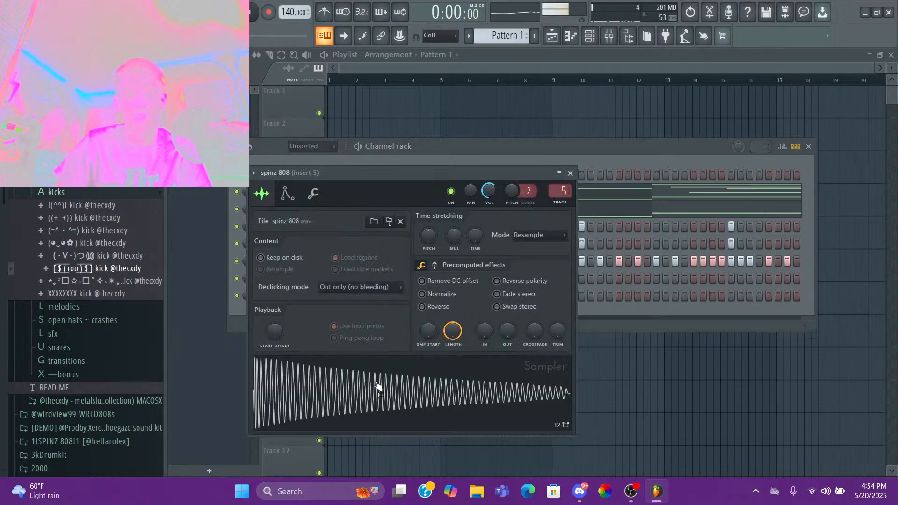
{"action": "left_click", "coordinate": [571, 173]}
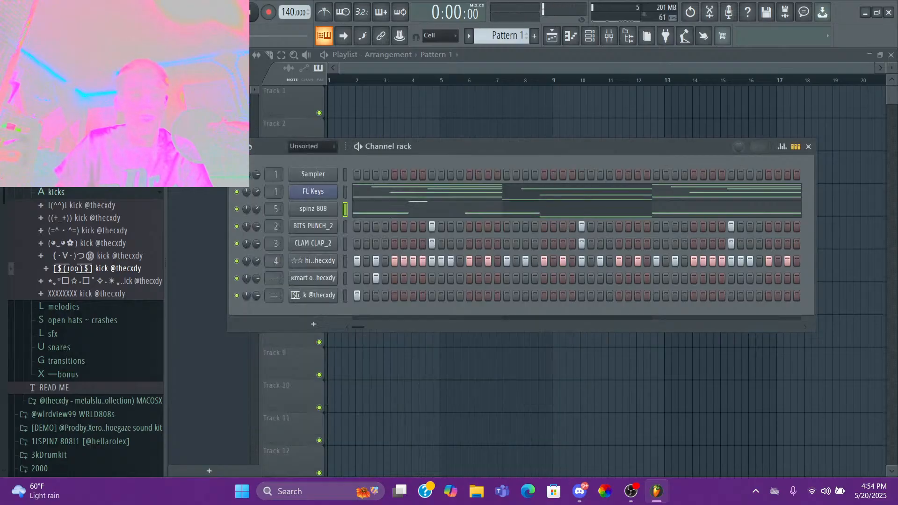
{"action": "scroll", "coordinate": [89, 213], "scroll_direction": "up", "scroll_amount": 5}
{"action": "left_click", "coordinate": [97, 197]}
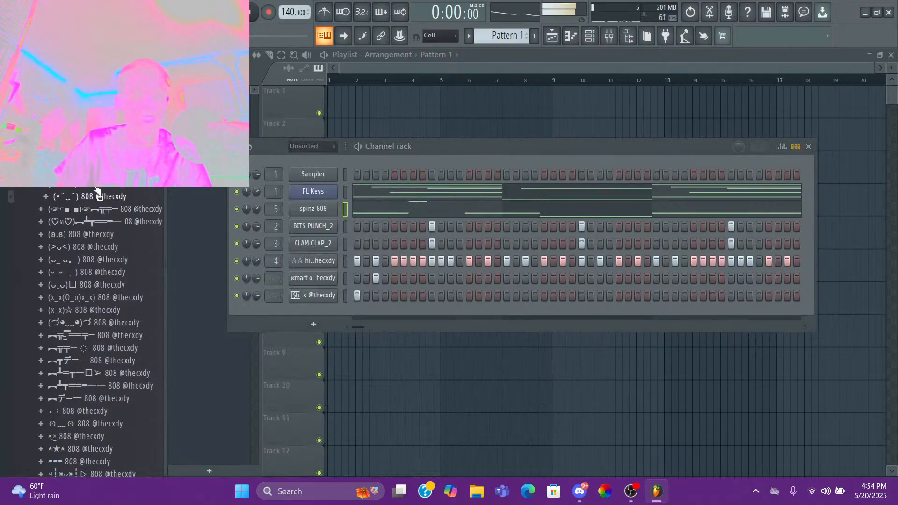
{"action": "left_click_drag", "start_coordinate": [136, 208], "coordinate": [313, 209]}
{"action": "key", "text": "space"}
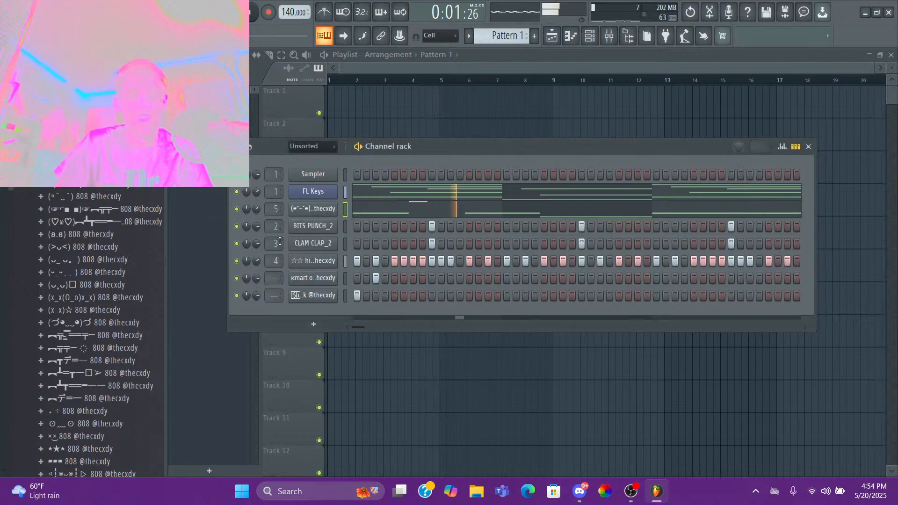
{"action": "key", "text": "space"}
{"action": "scroll", "coordinate": [103, 332], "scroll_direction": "up", "scroll_amount": 3}
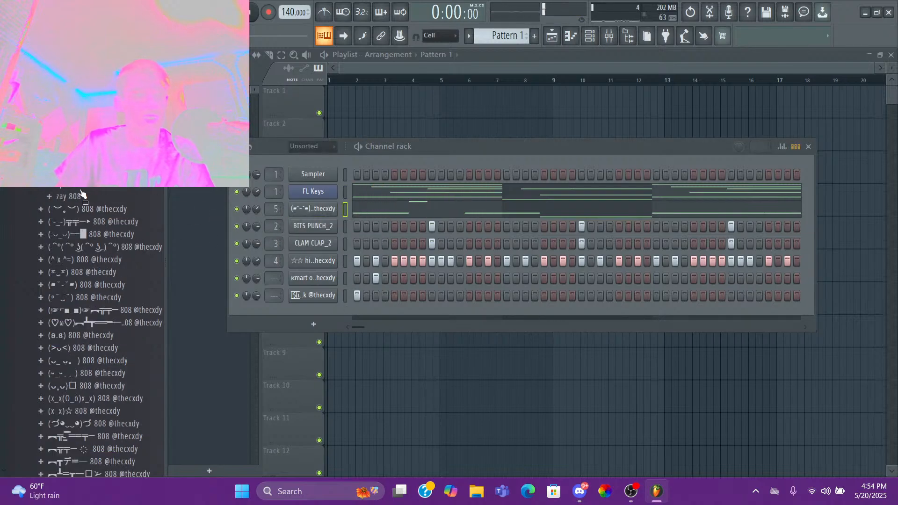
{"action": "left_click_drag", "start_coordinate": [81, 194], "coordinate": [313, 208]}
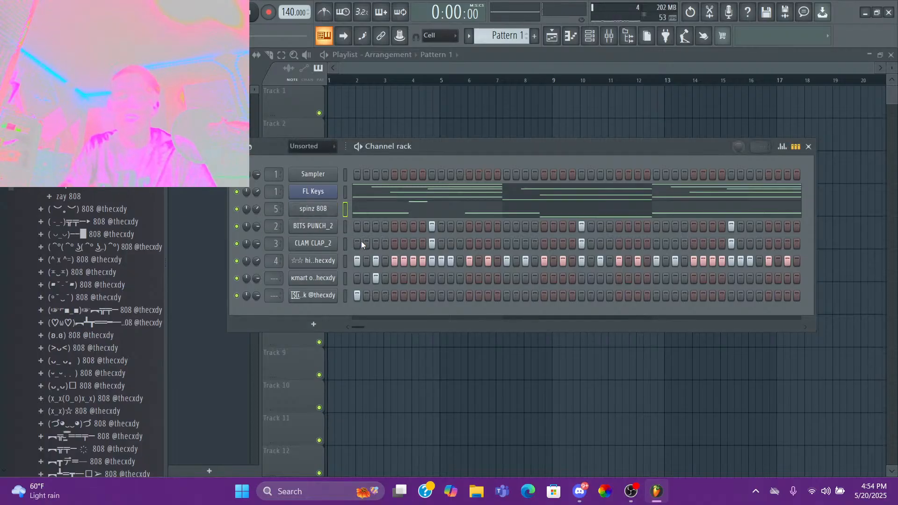
- Remove the kick's hit on step 1 and try kick hits on steps 7, 9 and 13 during playback
{"action": "right_click", "coordinate": [357, 296]}
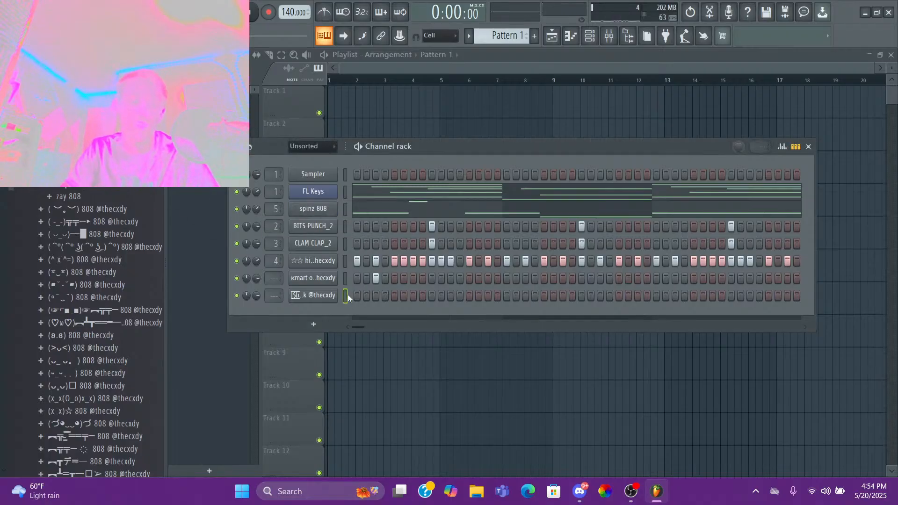
{"action": "left_click", "coordinate": [414, 295]}
{"action": "key", "text": "space"}
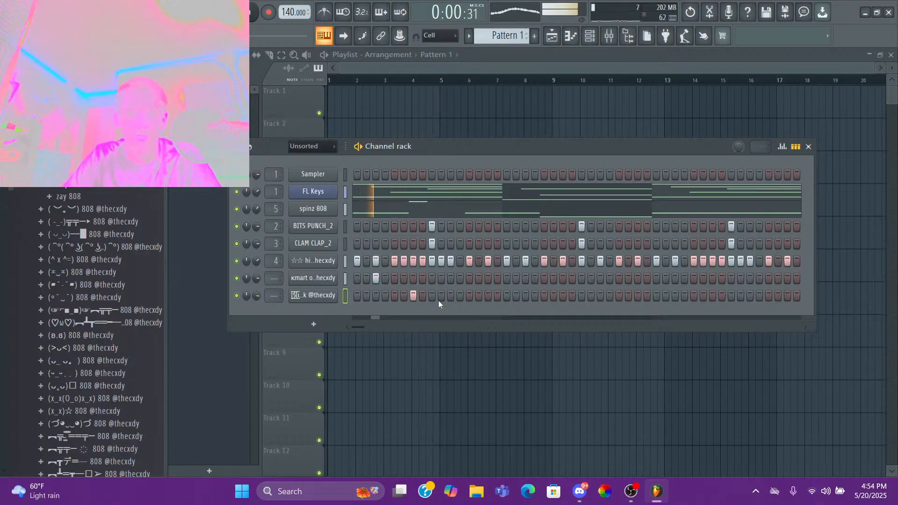
{"action": "left_click", "coordinate": [432, 296]}
{"action": "right_click", "coordinate": [415, 297]}
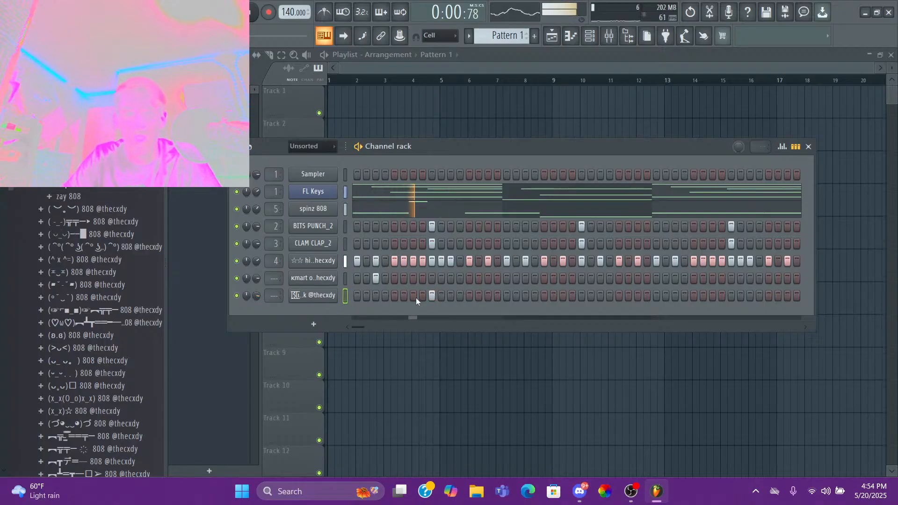
{"action": "left_click", "coordinate": [471, 297]}
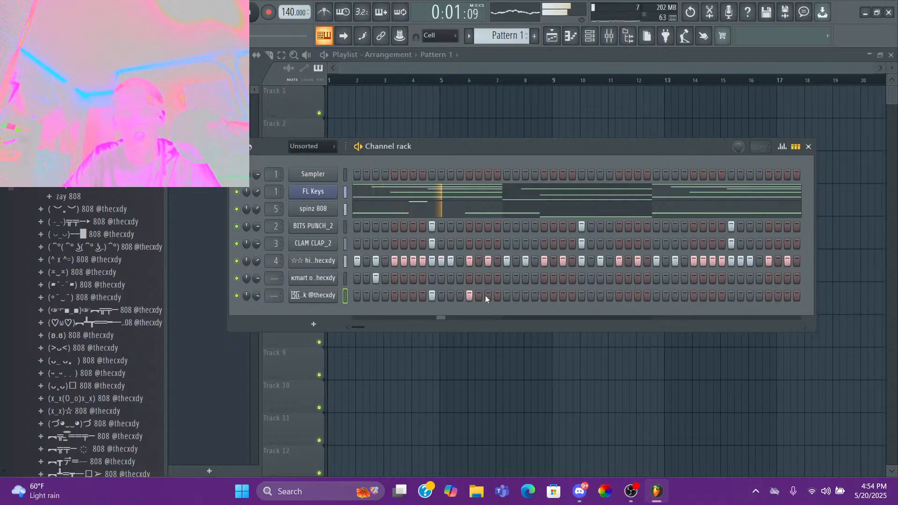
{"action": "key", "text": "space"}
- Clear the kick's hits on steps 13 and 9 and delete the kick channel
{"action": "right_click", "coordinate": [470, 296]}
{"action": "right_click", "coordinate": [432, 296]}
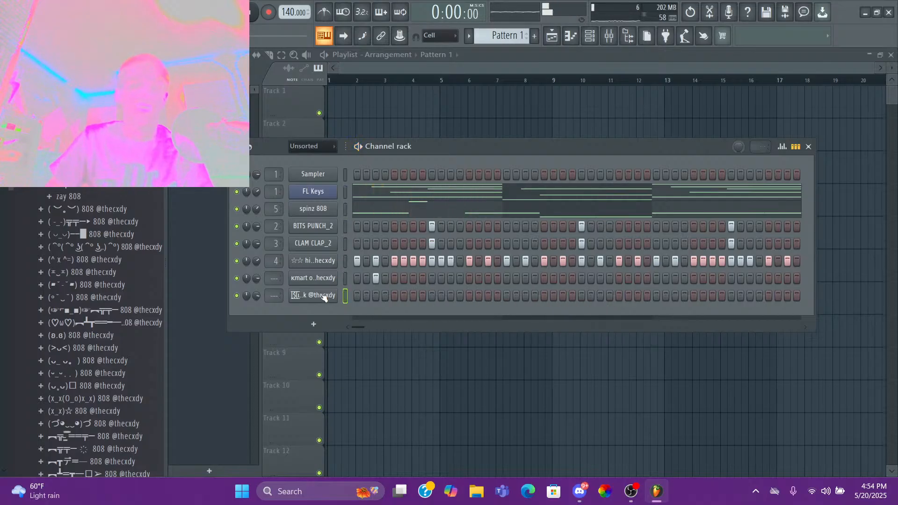
{"action": "right_click", "coordinate": [324, 297]}
{"action": "left_click", "coordinate": [370, 407]}
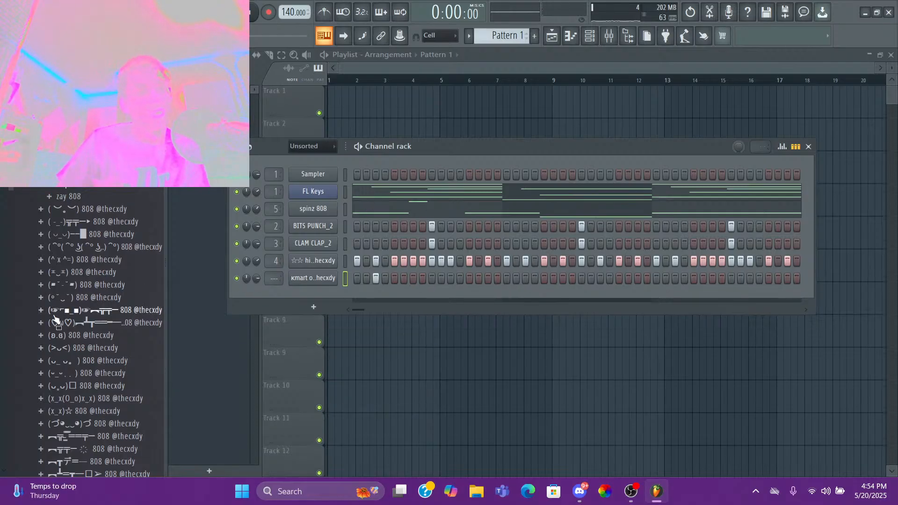
- Collapse the kit's 808s folder in the browser and open its snares folder
{"action": "scroll", "coordinate": [75, 290], "scroll_direction": "up", "scroll_amount": 4}
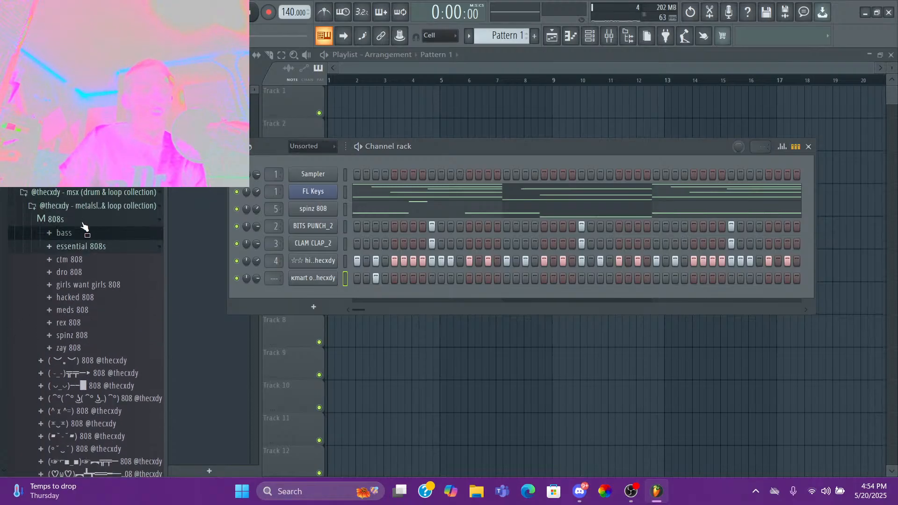
{"action": "left_click", "coordinate": [88, 230]}
{"action": "left_click", "coordinate": [56, 271]}
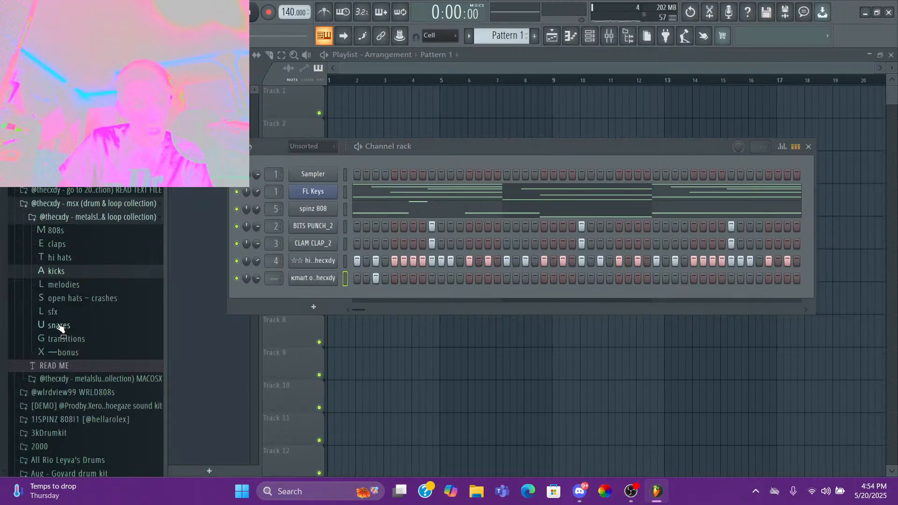
{"action": "left_click", "coordinate": [75, 327]}
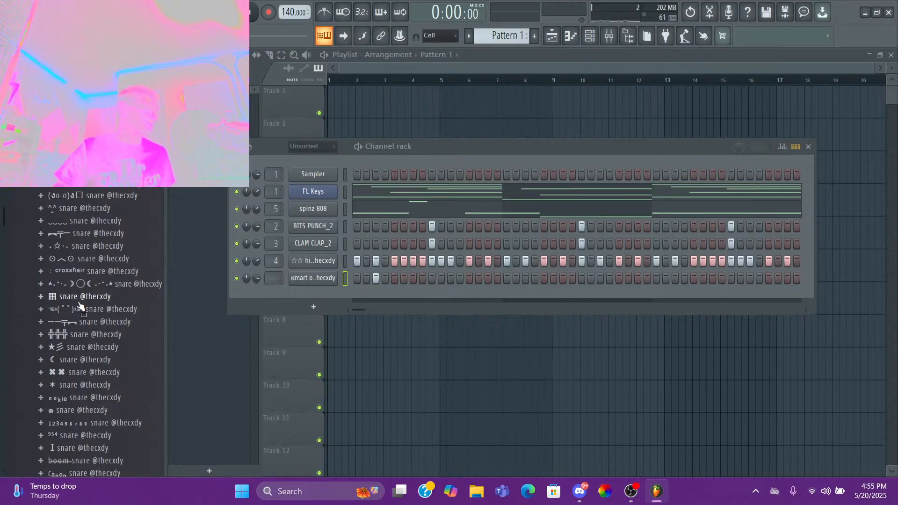
- Audition the kit's snares and add the 954 snare as a new channel at the end of the channel rack
{"action": "left_click_drag", "start_coordinate": [125, 316], "coordinate": [282, 294]}
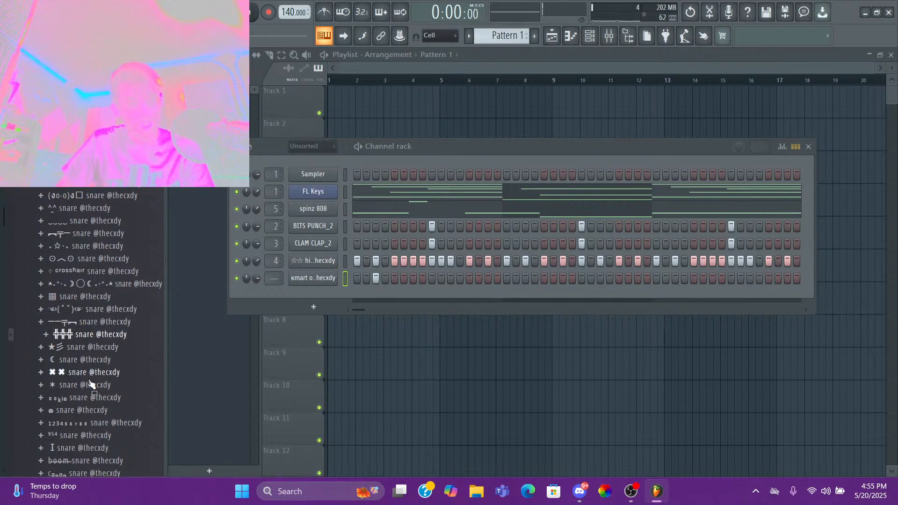
{"action": "left_click", "coordinate": [88, 412]}
{"action": "scroll", "coordinate": [89, 304], "scroll_direction": "down", "scroll_amount": 6}
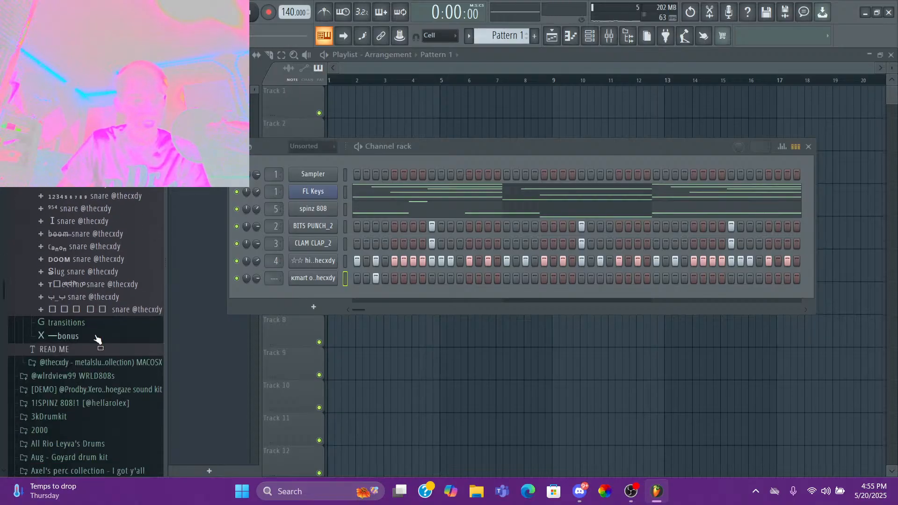
{"action": "left_click", "coordinate": [91, 199]}
{"action": "left_click_drag", "start_coordinate": [77, 208], "coordinate": [324, 291]}
- Try 954 snare hits on steps 15 and 19 during playback and clear both
{"action": "left_click", "coordinate": [488, 295]}
{"action": "key", "text": "space"}
{"action": "left_click", "coordinate": [525, 295]}
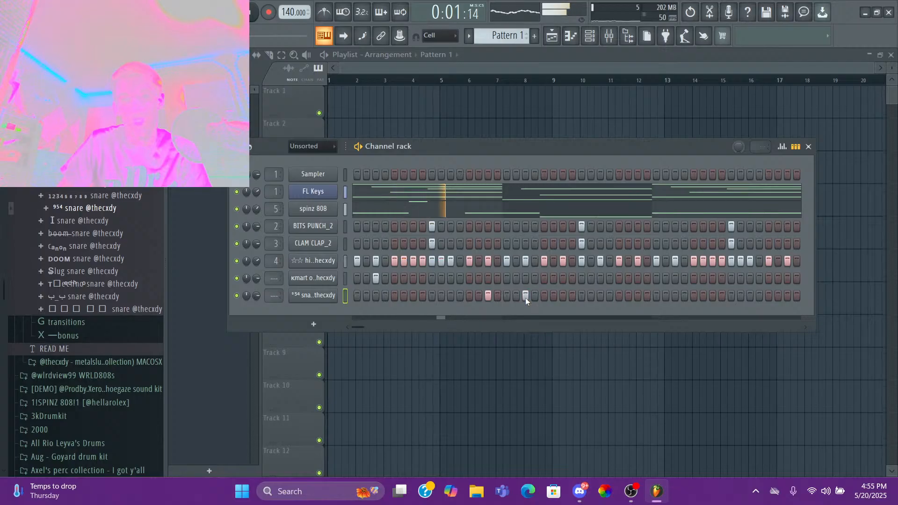
{"action": "left_click", "coordinate": [526, 295]}
{"action": "left_click", "coordinate": [487, 296]}
{"action": "key", "text": "space"}
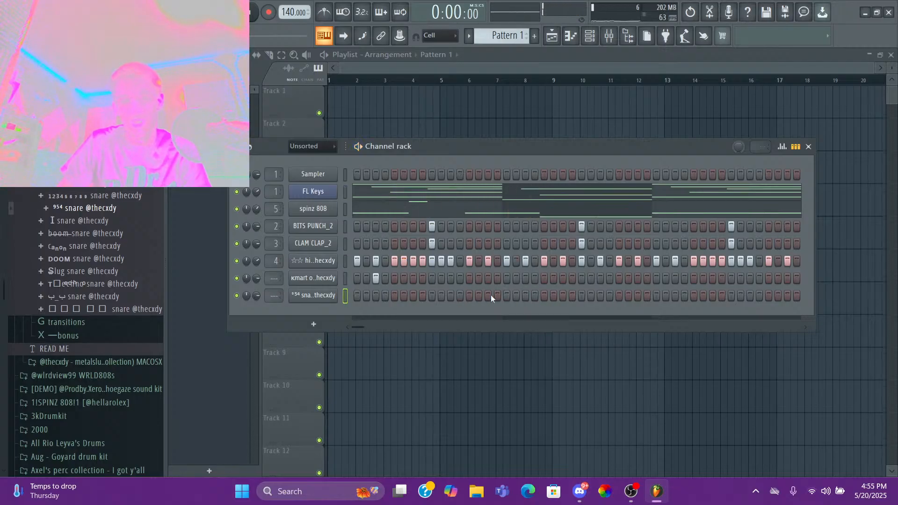
- Try 954 snare hits on steps 3, 9, 15, 19, 25 and 31, play the pattern, and clear the hits
{"action": "left_click", "coordinate": [524, 295]}
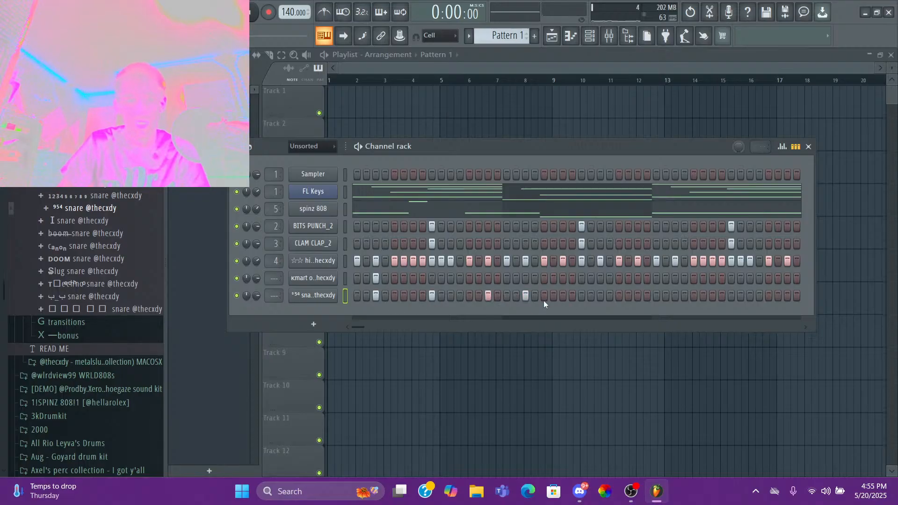
{"action": "left_click", "coordinate": [637, 296]}
{"action": "key", "text": "space"}
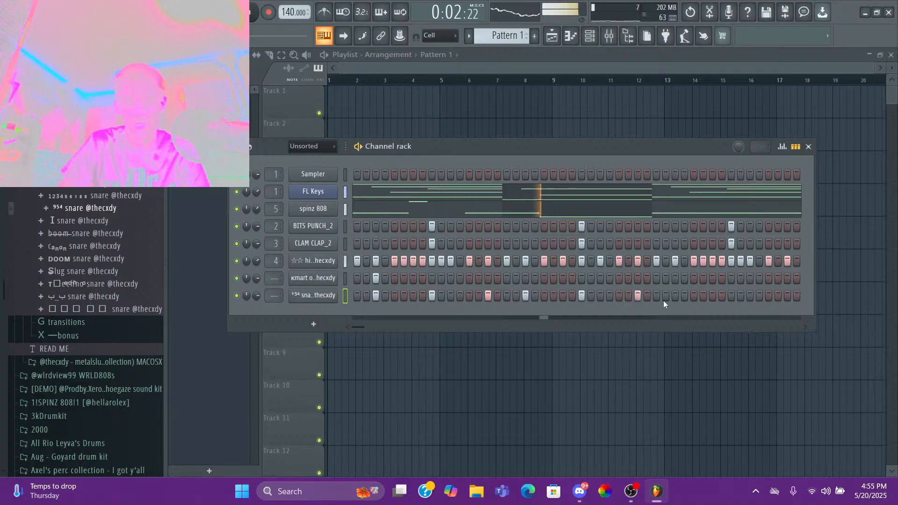
{"action": "left_click", "coordinate": [637, 295]}
{"action": "key", "text": "space"}
{"action": "left_click", "coordinate": [581, 296]}
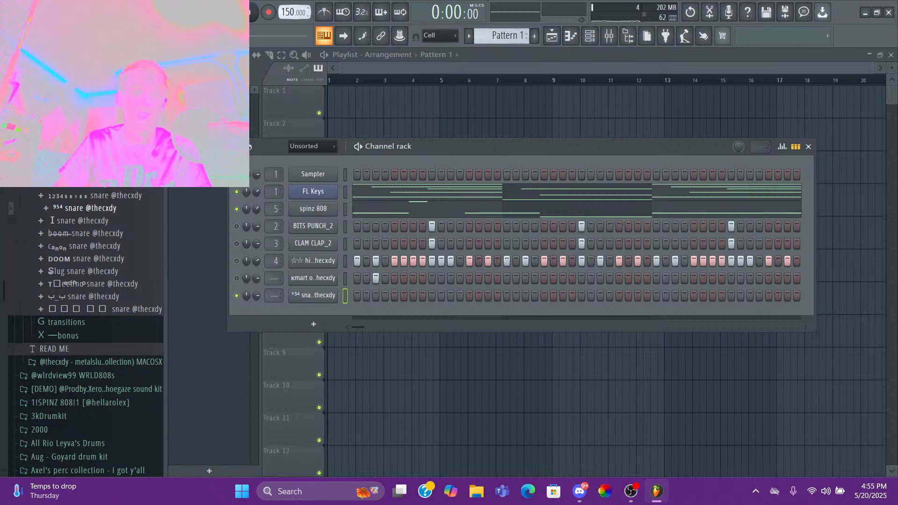
- Place 954 snare hits on steps 1, 9, 15, 21 and 27 and play the pattern to test the rhythm
{"action": "key", "text": "space"}
{"action": "left_click", "coordinate": [357, 295]}
{"action": "left_click", "coordinate": [432, 296]}
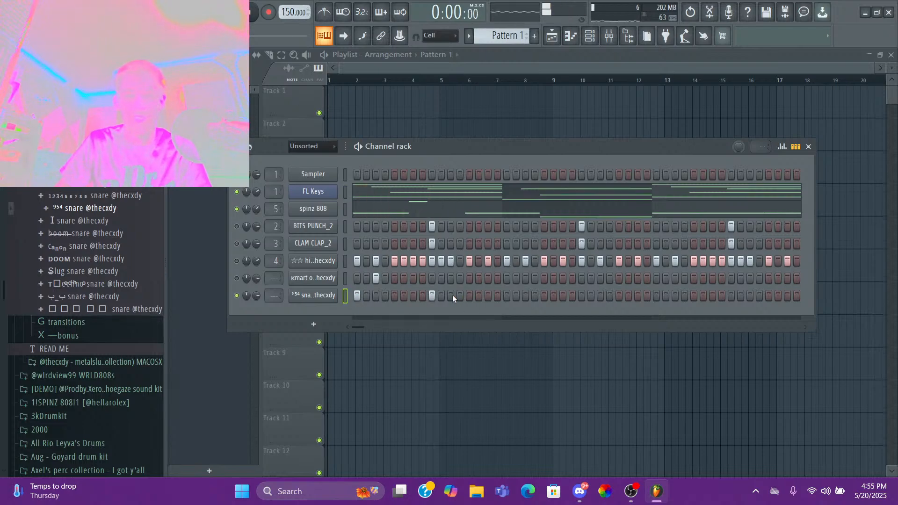
{"action": "left_click", "coordinate": [488, 295]}
{"action": "left_click", "coordinate": [545, 296]}
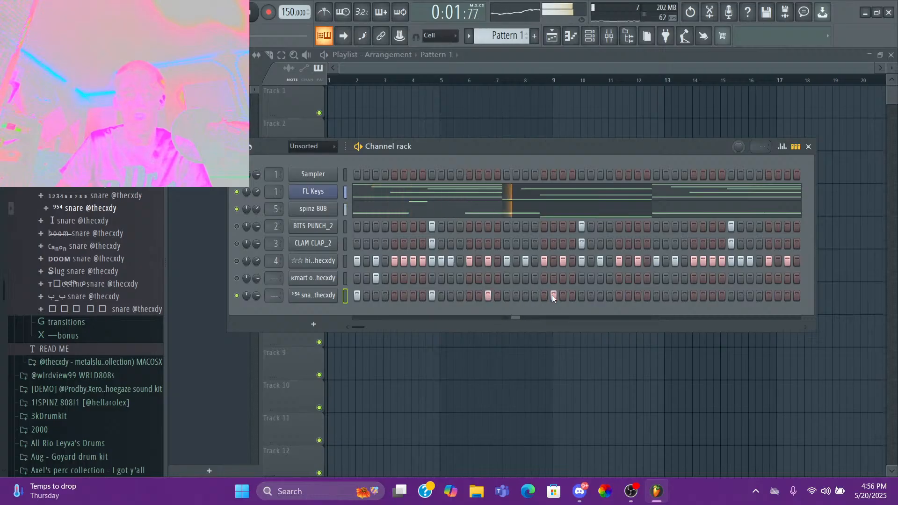
{"action": "left_click", "coordinate": [582, 296]}
{"action": "left_click", "coordinate": [582, 296]}
{"action": "left_click", "coordinate": [600, 296]}
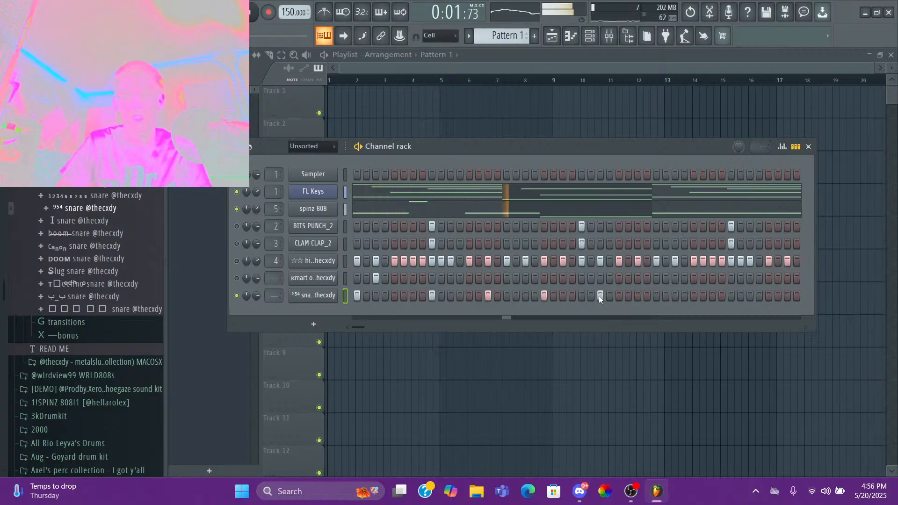
{"action": "key", "text": "space"}
{"action": "key", "text": "space"}
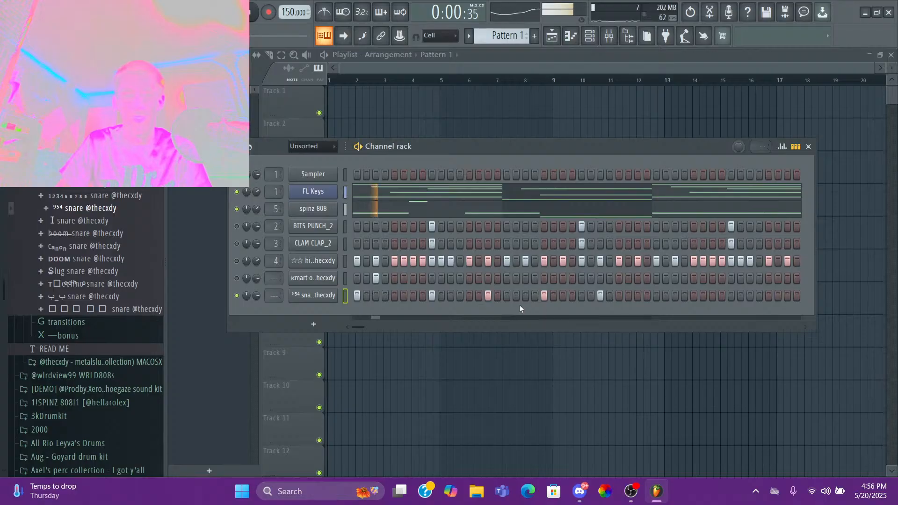
{"action": "key", "text": "space"}
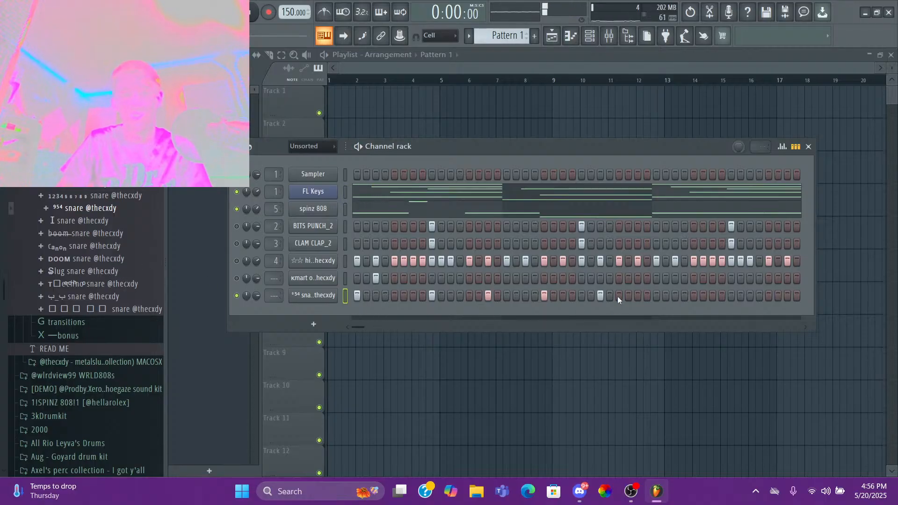
- Clear all the 954 snare's hits and delete its channel
{"action": "left_click_drag", "start_coordinate": [618, 296], "coordinate": [398, 296]}
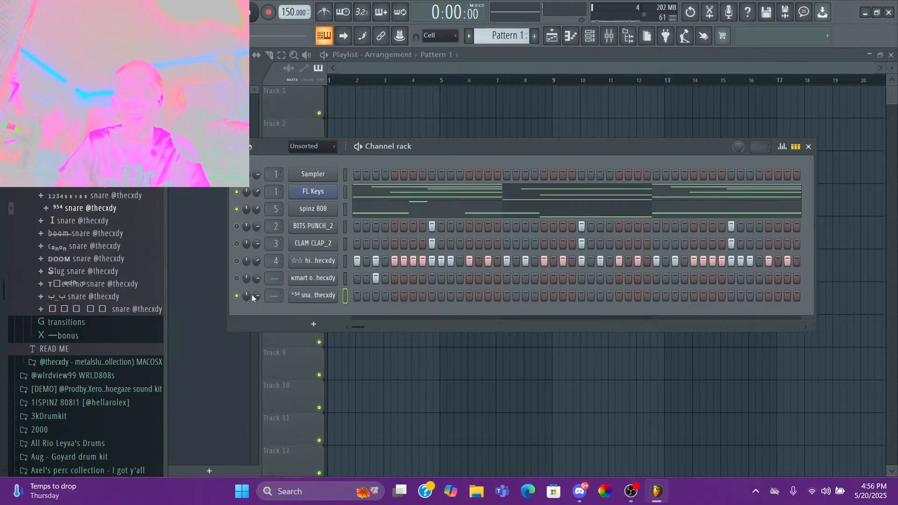
{"action": "right_click", "coordinate": [313, 299]}
{"action": "left_click", "coordinate": [375, 411]}
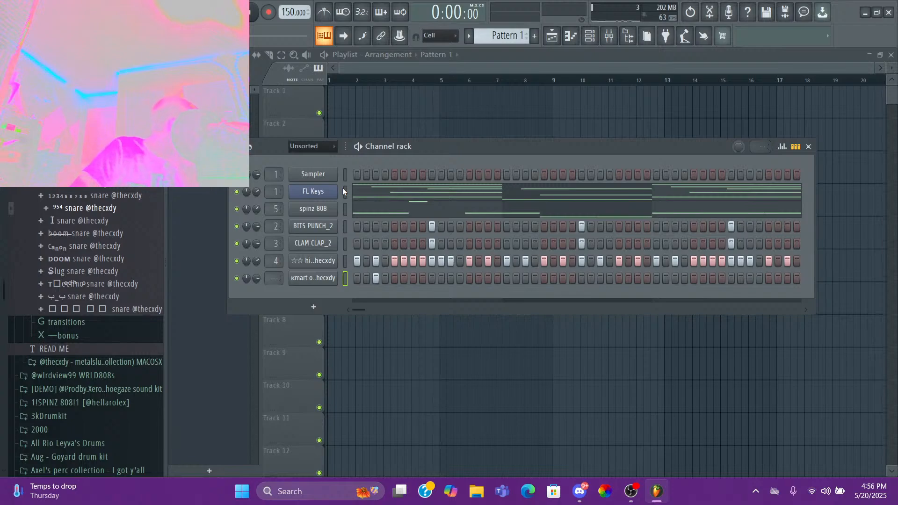
- Look through the Audio, General, File and MIDI settings and close the settings window
{"action": "left_click", "coordinate": [114, 7]}
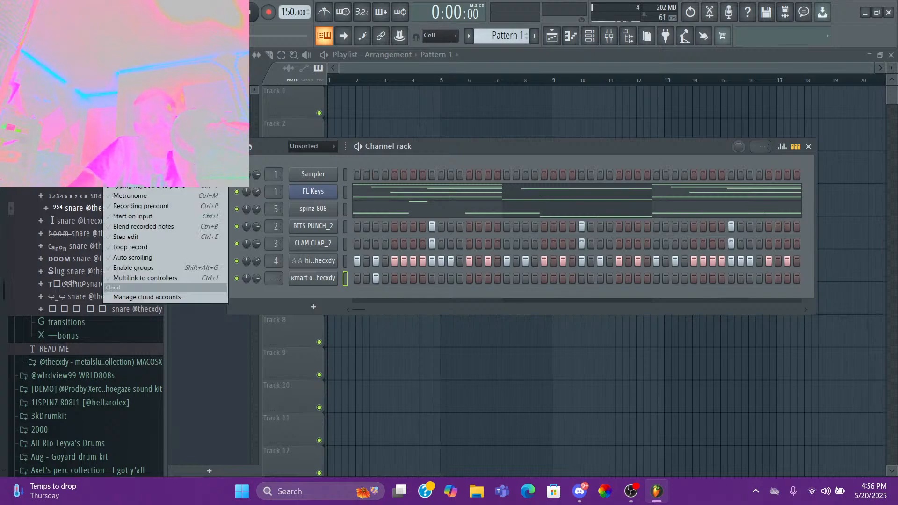
{"action": "left_click", "coordinate": [133, 37]}
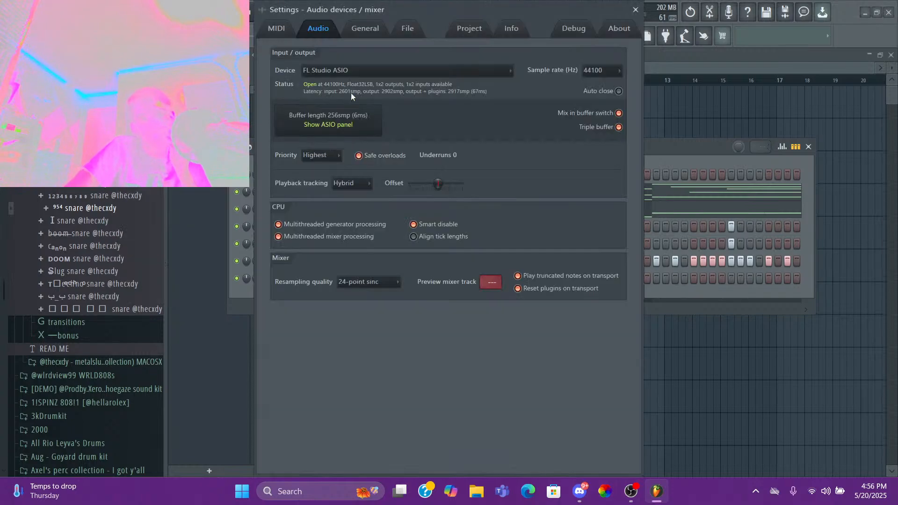
{"action": "left_click", "coordinate": [364, 29]}
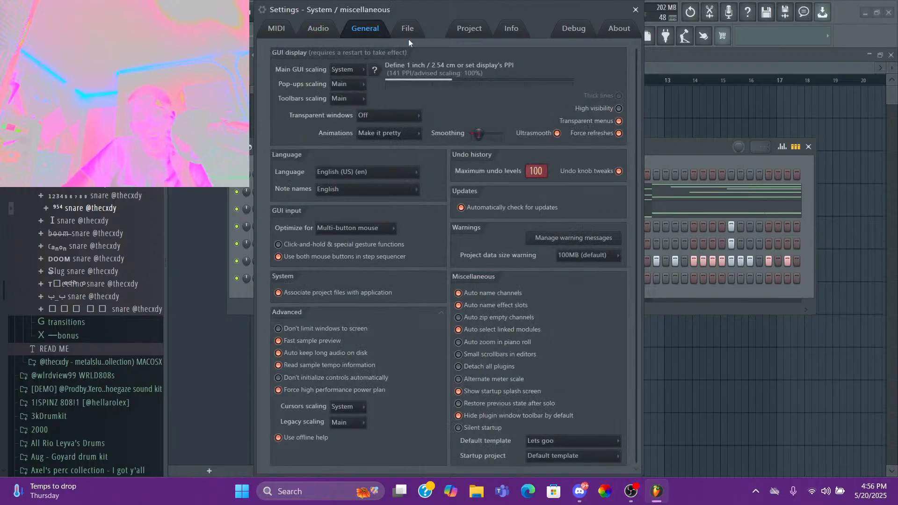
{"action": "left_click", "coordinate": [419, 29]}
{"action": "left_click", "coordinate": [289, 33]}
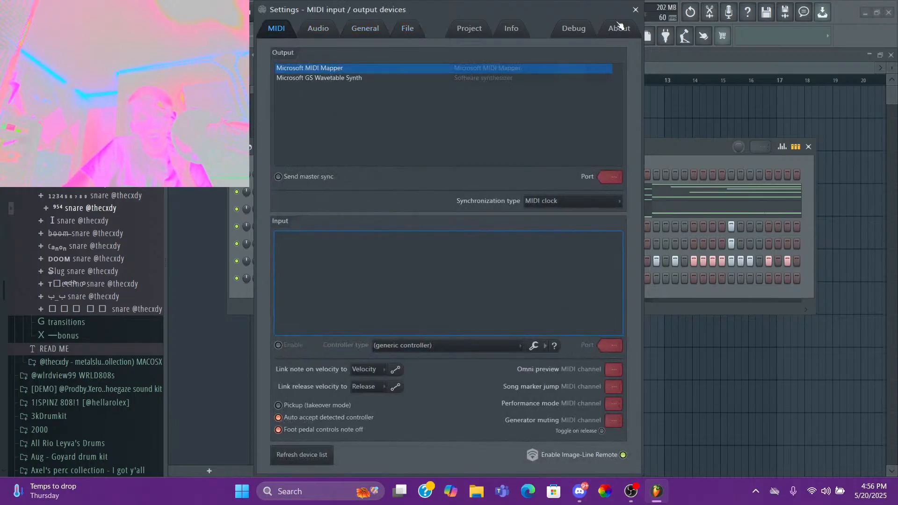
{"action": "left_click", "coordinate": [635, 10]}
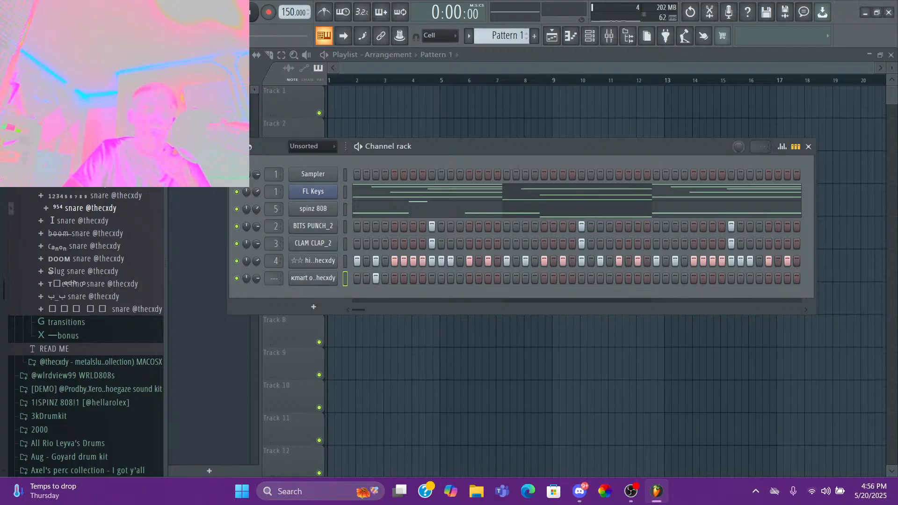
- View the project templates available for a new project and close the list without choosing one
{"action": "left_click", "coordinate": [11, 7]}
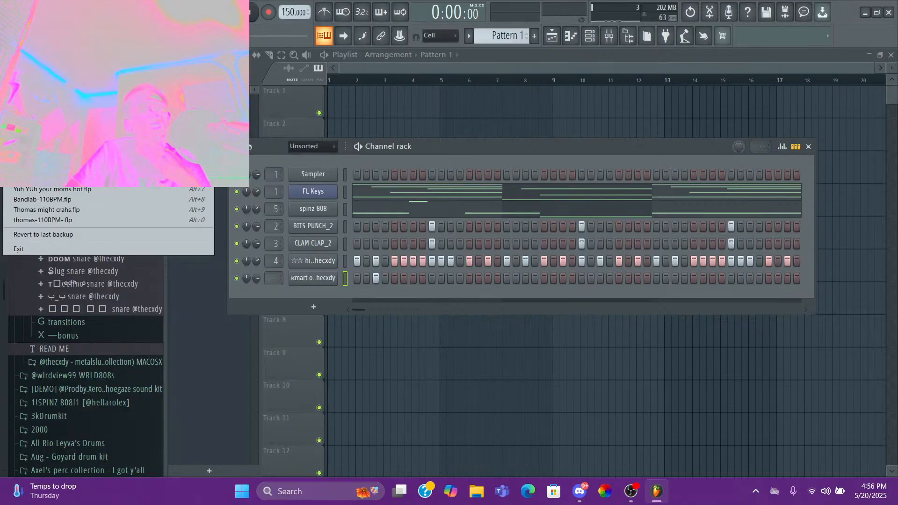
{"action": "mouse_move", "coordinate": [56, 39]}
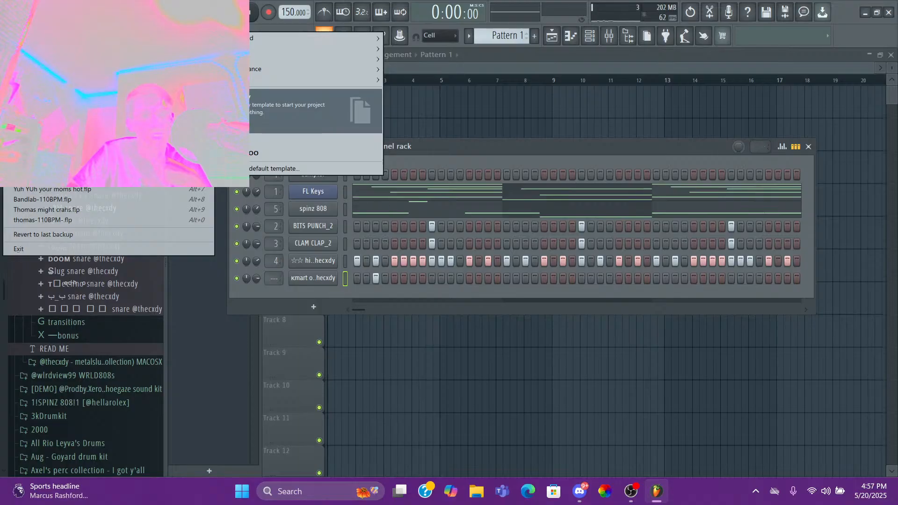
{"action": "left_click", "coordinate": [218, 288]}
- Open the mixer, select the Master track and play the pattern to check the mixer levels
{"action": "left_click", "coordinate": [609, 37]}
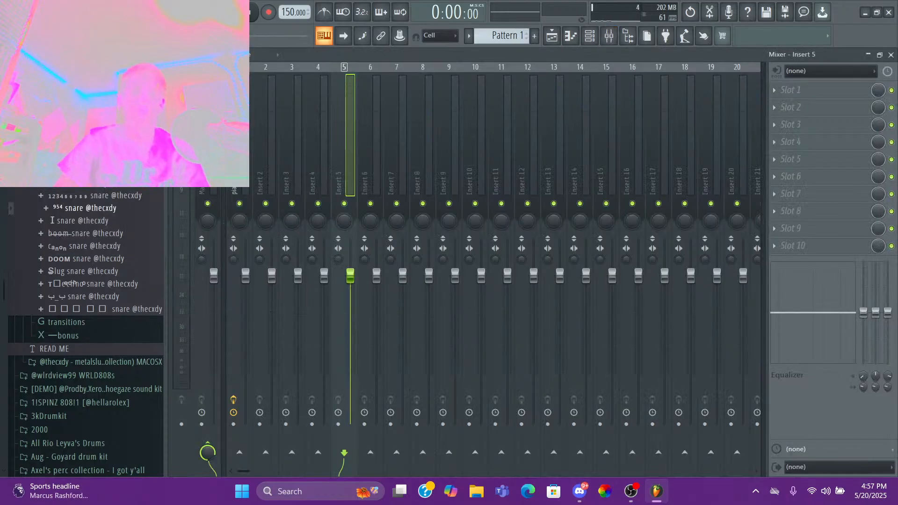
{"action": "left_click", "coordinate": [205, 136]}
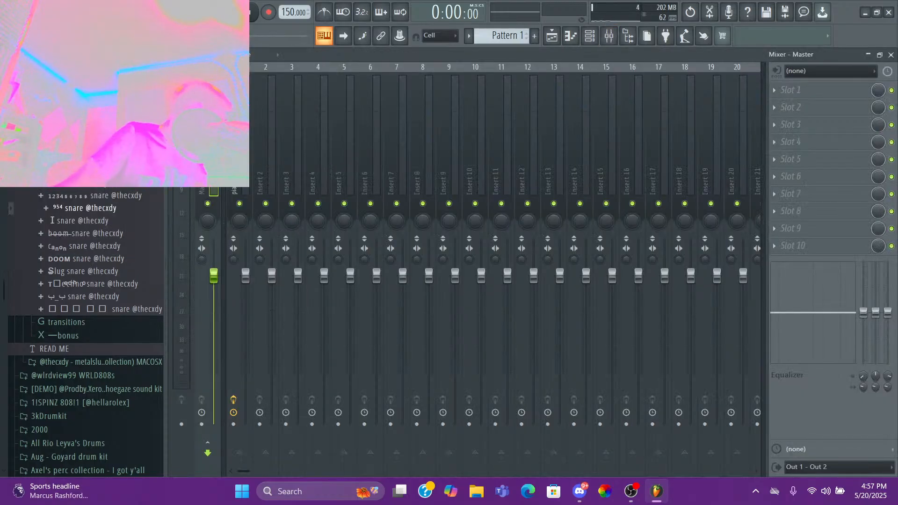
{"action": "key", "text": "space"}
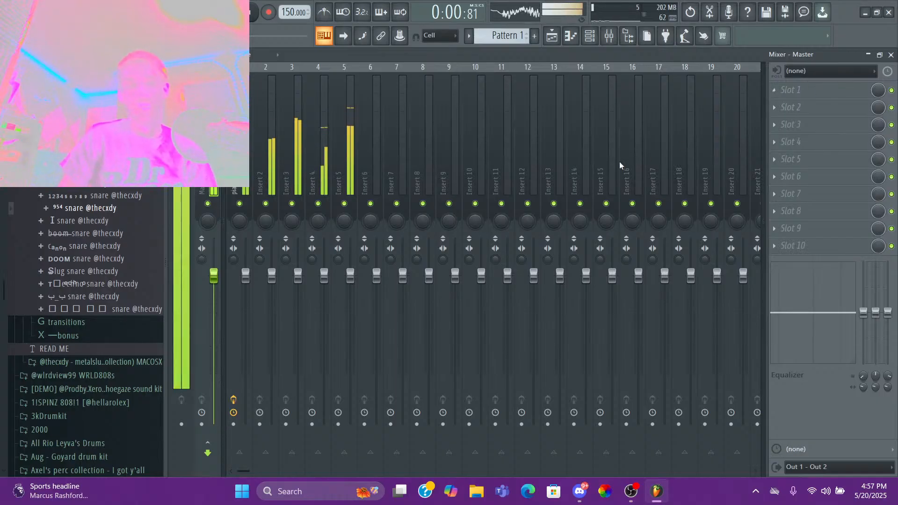
{"action": "key", "text": "space"}
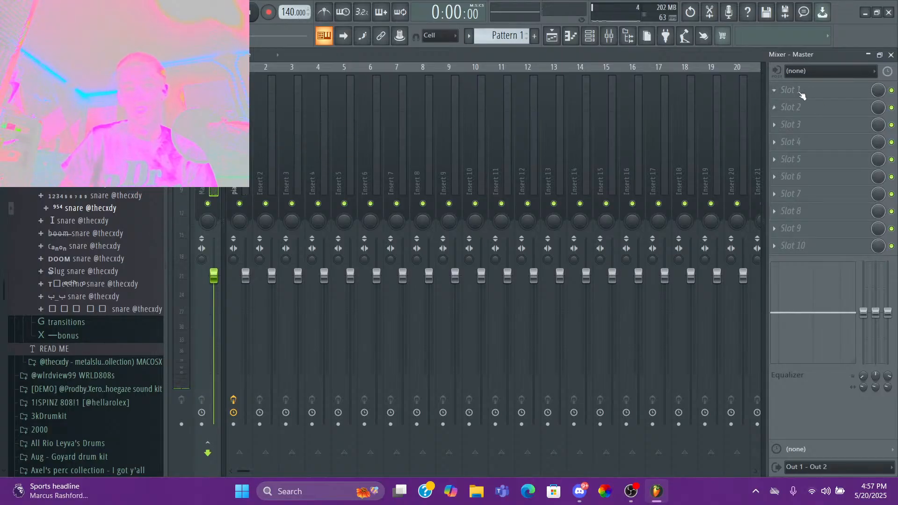
{"action": "key", "text": "space"}
{"action": "key", "text": "space"}
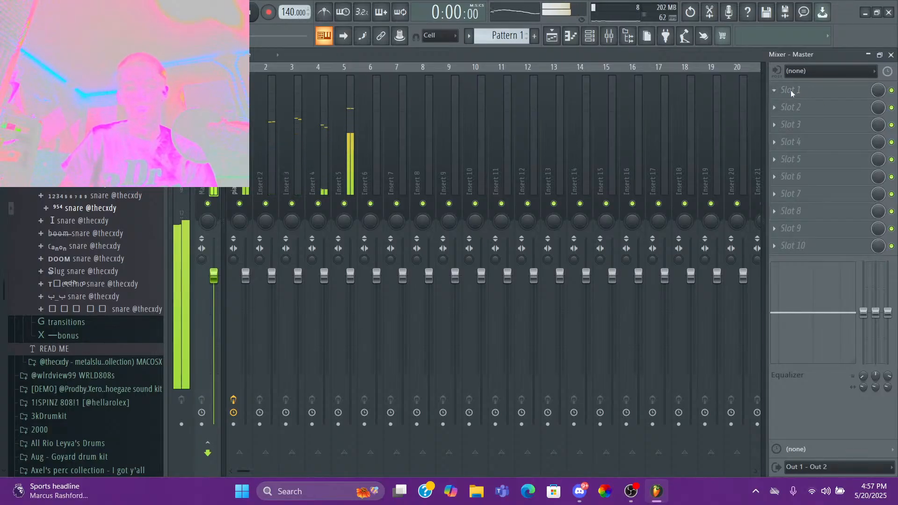
{"action": "left_click", "coordinate": [790, 91]}
{"action": "key", "text": "Escape"}
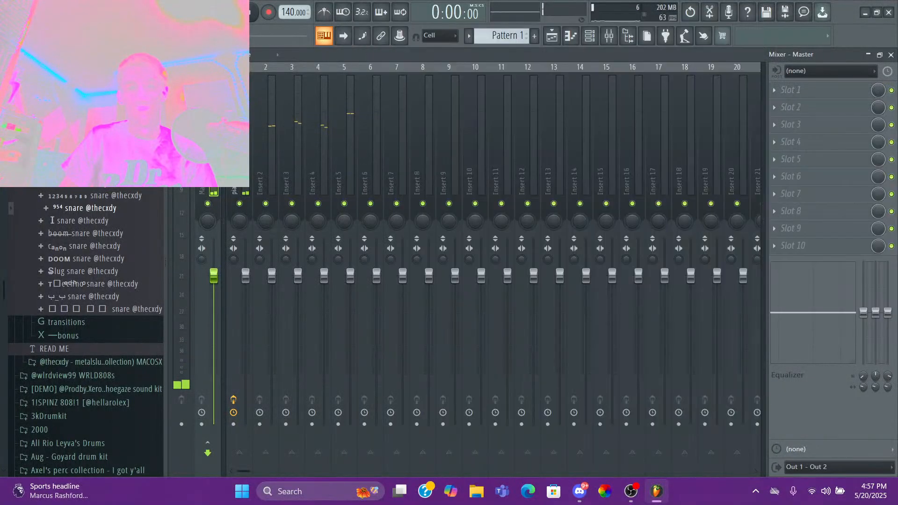
{"action": "left_click", "coordinate": [273, 139]}
{"action": "left_click", "coordinate": [391, 147]}
{"action": "left_click", "coordinate": [313, 144]}
{"action": "left_click", "coordinate": [263, 139]}
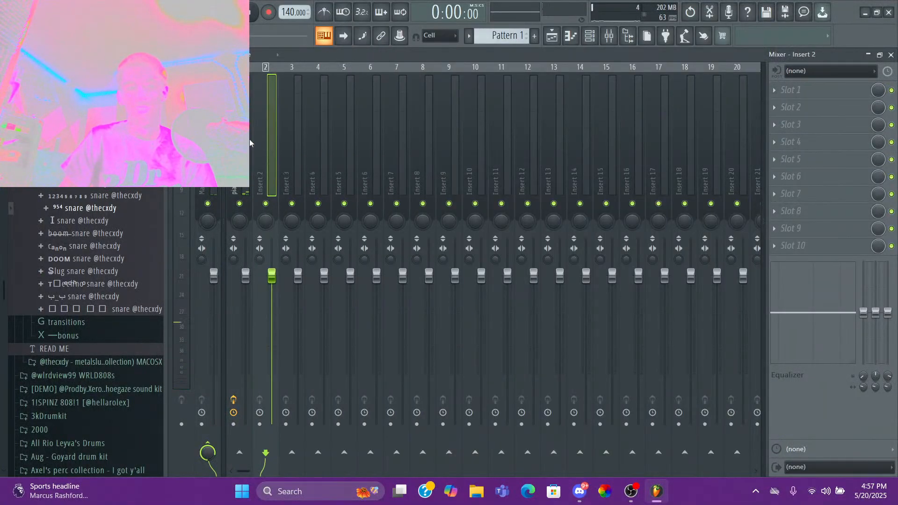
{"action": "left_click", "coordinate": [249, 142]}
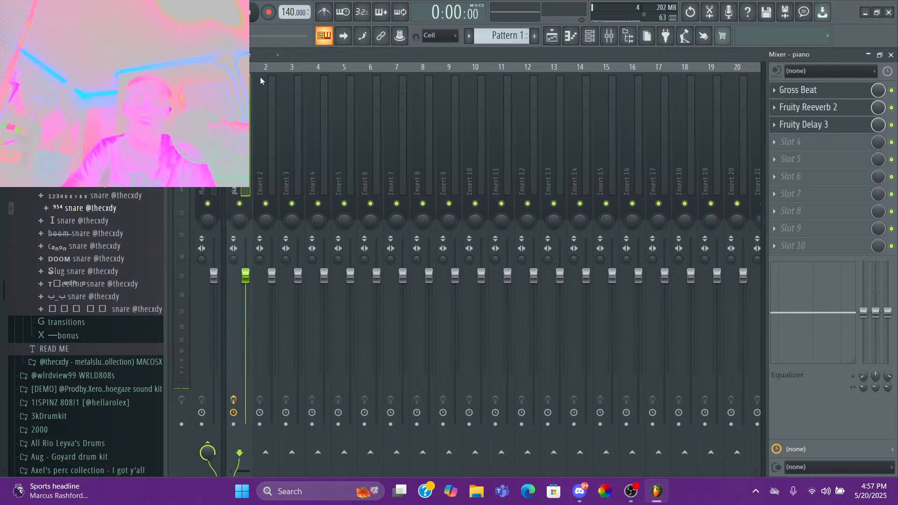
- Mute mixer tracks 3, 4 and 5 and play the pattern to identify the sound on Insert 2
{"action": "left_click", "coordinate": [262, 162]}
{"action": "left_click", "coordinate": [318, 204]}
{"action": "left_click", "coordinate": [344, 205]}
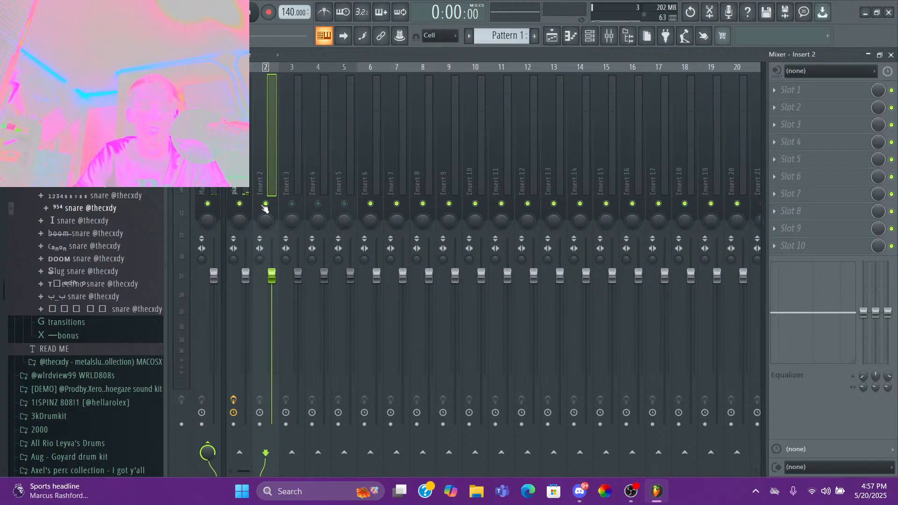
{"action": "key", "text": "space"}
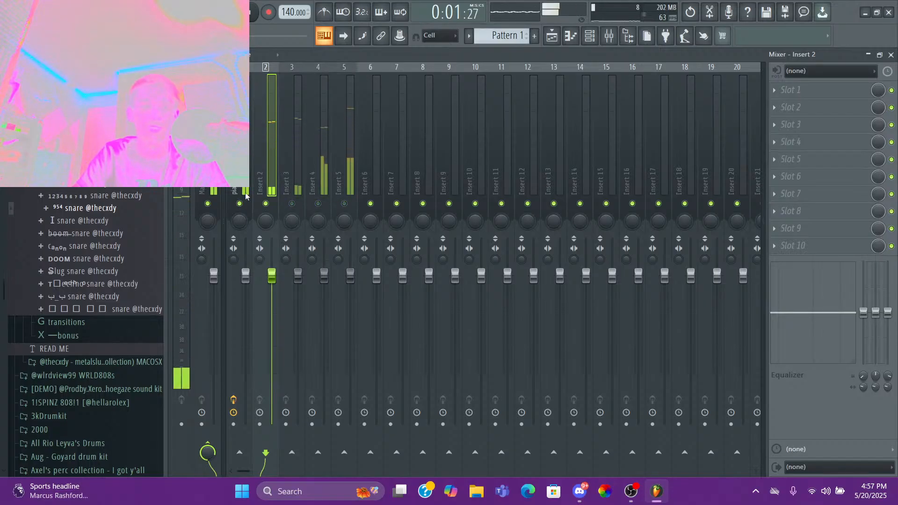
{"action": "key", "text": "space"}
- Rename the Insert 2 mixer track as Background snare
{"action": "right_click", "coordinate": [270, 164]}
{"action": "left_click", "coordinate": [307, 79]}
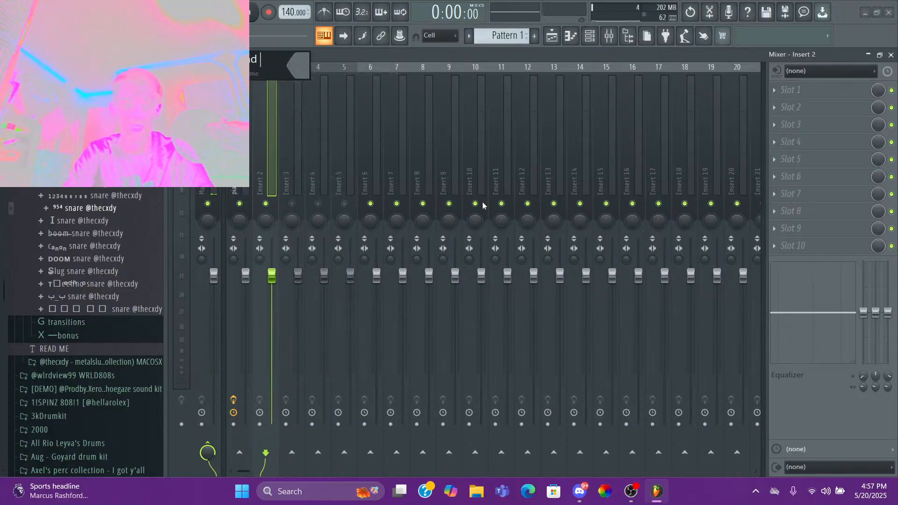
{"action": "type", "text": "Background snare"}
{"action": "key", "text": "Return"}
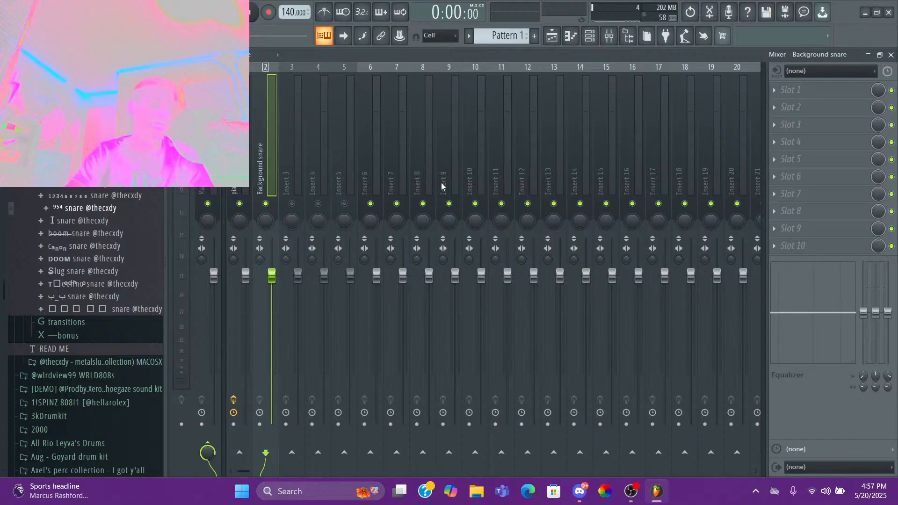
- Mute the Background snare track, unmute Insert 3 and play the pattern to identify its sound
{"action": "left_click", "coordinate": [265, 204]}
{"action": "left_click", "coordinate": [292, 203]}
{"action": "left_click", "coordinate": [292, 174]}
{"action": "key", "text": "space"}
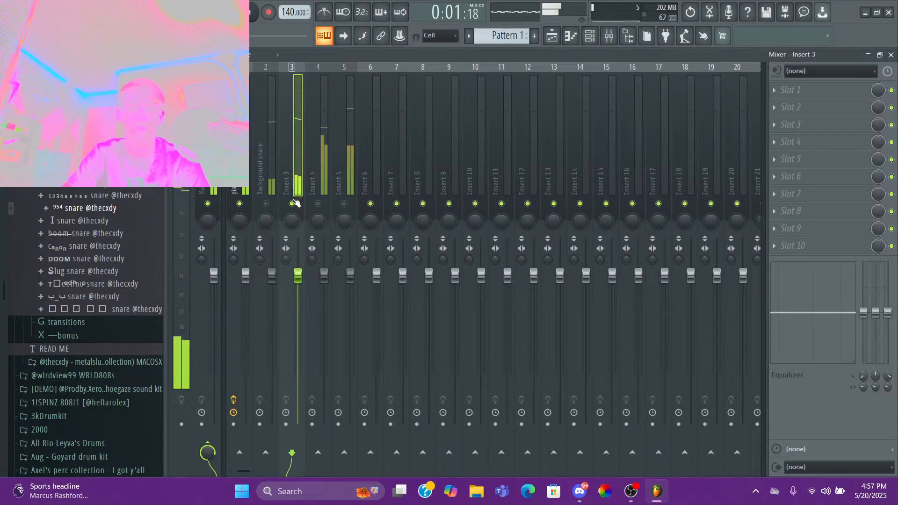
{"action": "key", "text": "space"}
- Rename the Insert 3 mixer track as Clap
{"action": "right_click", "coordinate": [292, 177]}
{"action": "left_click", "coordinate": [327, 74]}
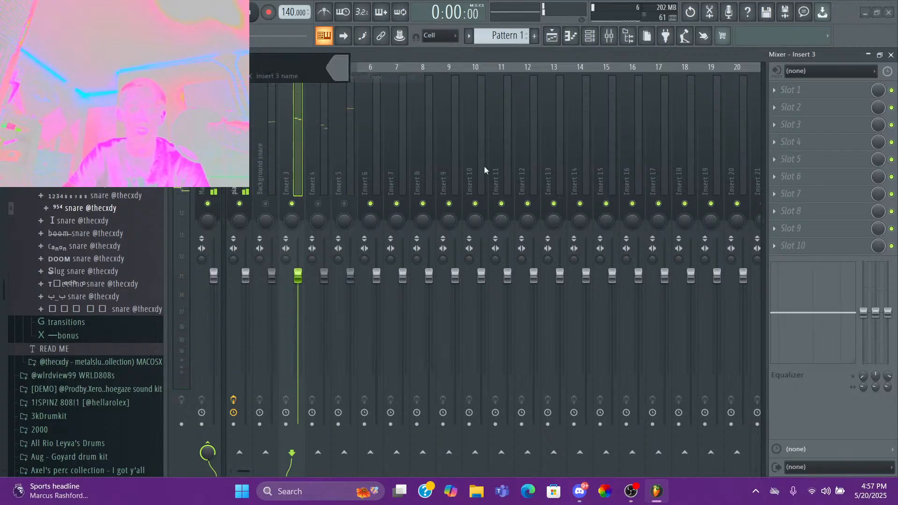
{"action": "type", "text": "ap"}
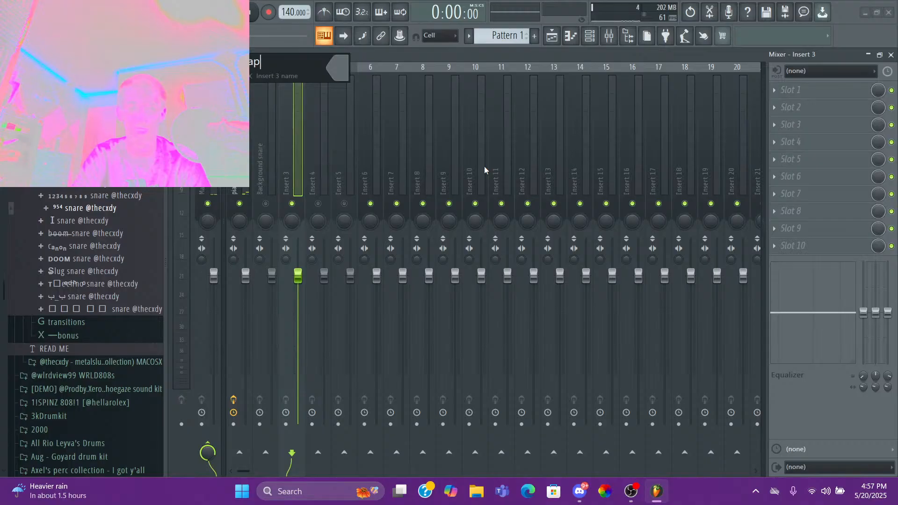
{"action": "key", "text": "Return"}
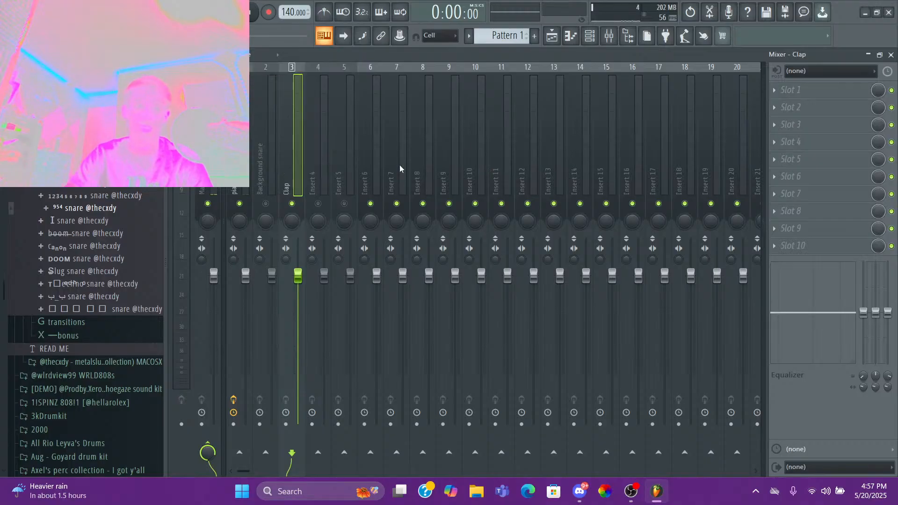
- Play the pattern with Clap muted and Insert 4 unmuted, and rename Insert 4 as hi hat
{"action": "key", "text": "space"}
{"action": "left_click", "coordinate": [320, 183]}
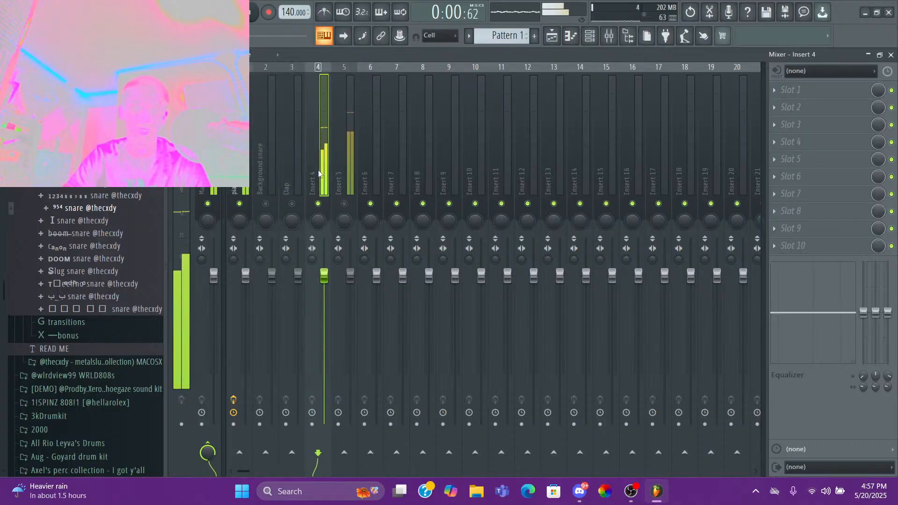
{"action": "right_click", "coordinate": [319, 183]}
{"action": "left_click", "coordinate": [366, 78]}
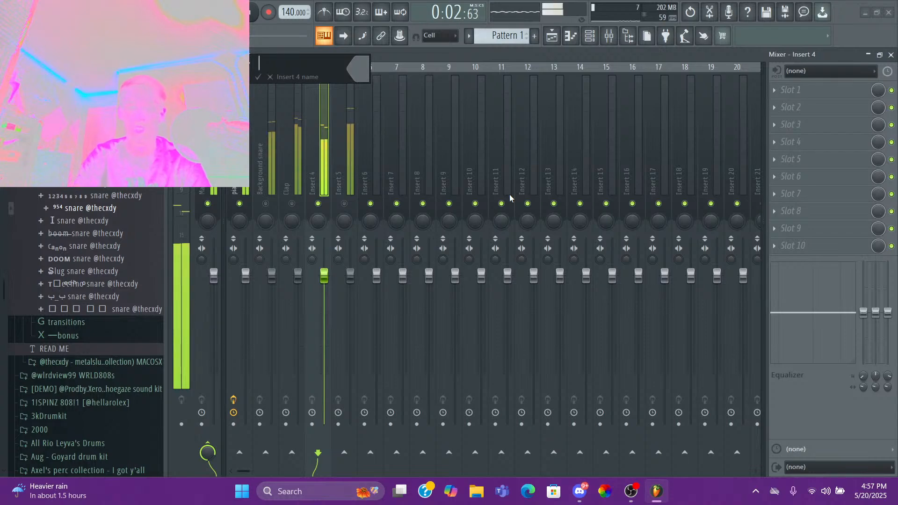
{"action": "type", "text": "hi hTa"}
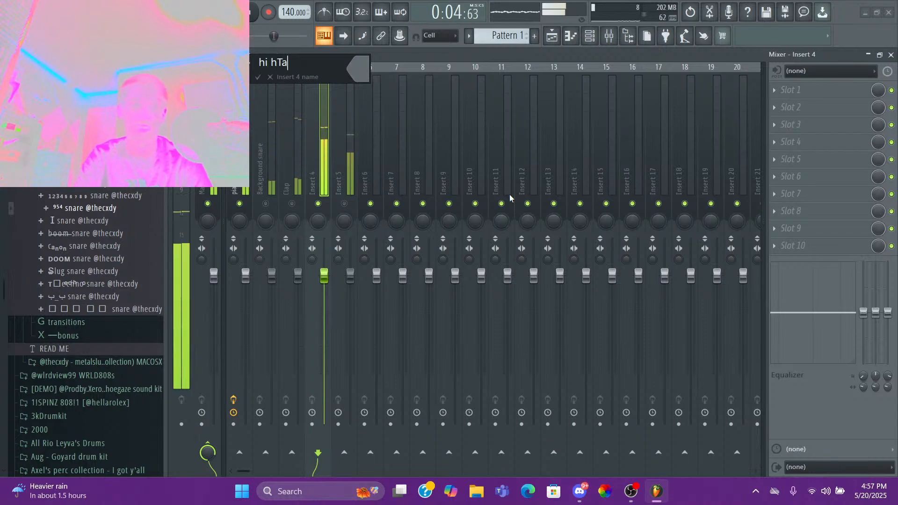
{"action": "key", "text": "BackSpace"}
{"action": "key", "text": "BackSpace"}
{"action": "type", "text": "at"}
{"action": "key", "text": "Return"}
{"action": "key", "text": "space"}
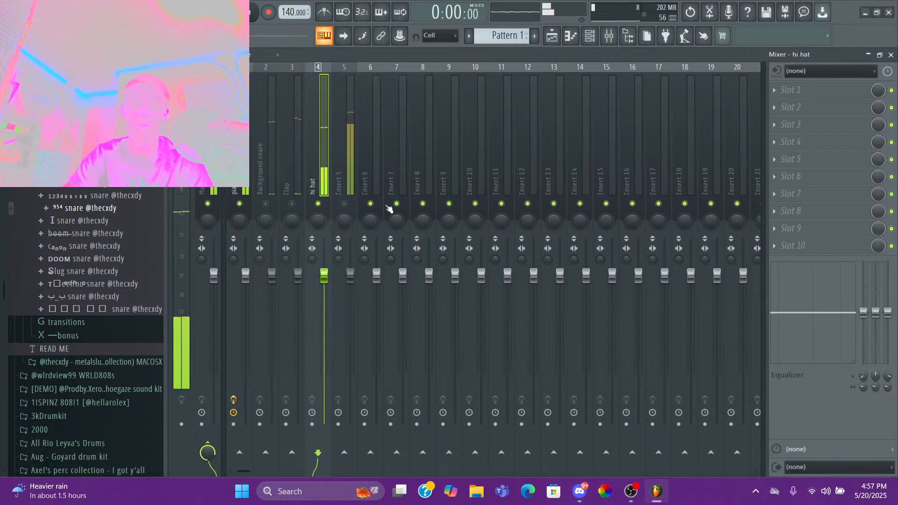
- Mute the hi hat track, unmute Insert 5 and rename it as 808
{"action": "left_click", "coordinate": [348, 205]}
{"action": "right_click", "coordinate": [352, 65]}
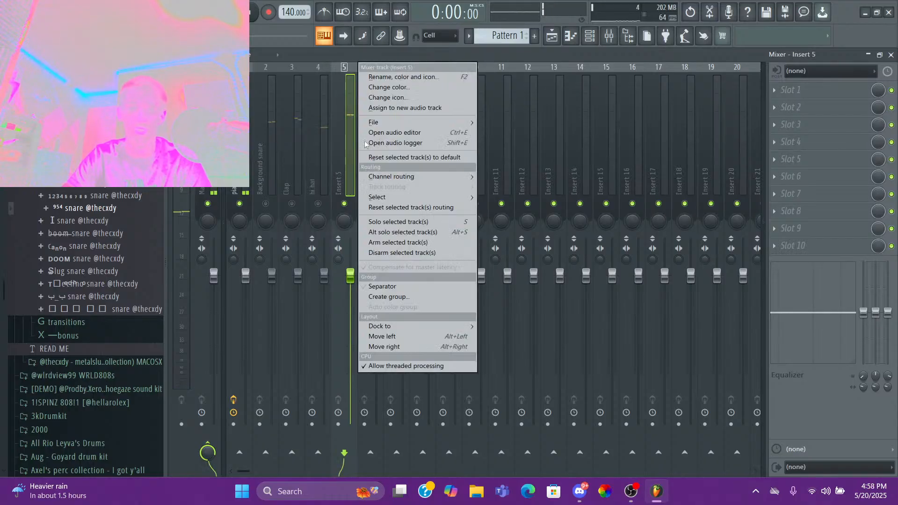
{"action": "left_click", "coordinate": [374, 74]}
{"action": "type", "text": "808"}
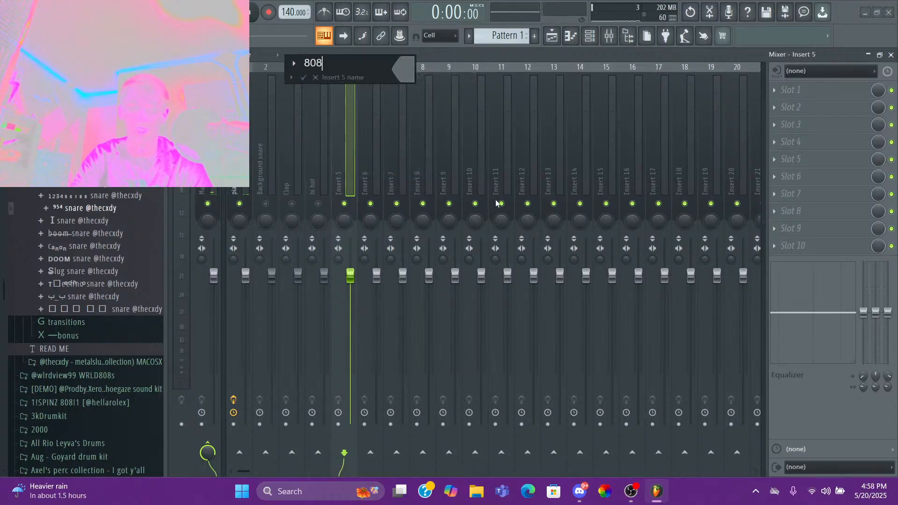
{"action": "key", "text": "Return"}
- Route the open hat channel, the last one in the Channel rack, to mixer track 6
{"action": "left_click", "coordinate": [591, 36]}
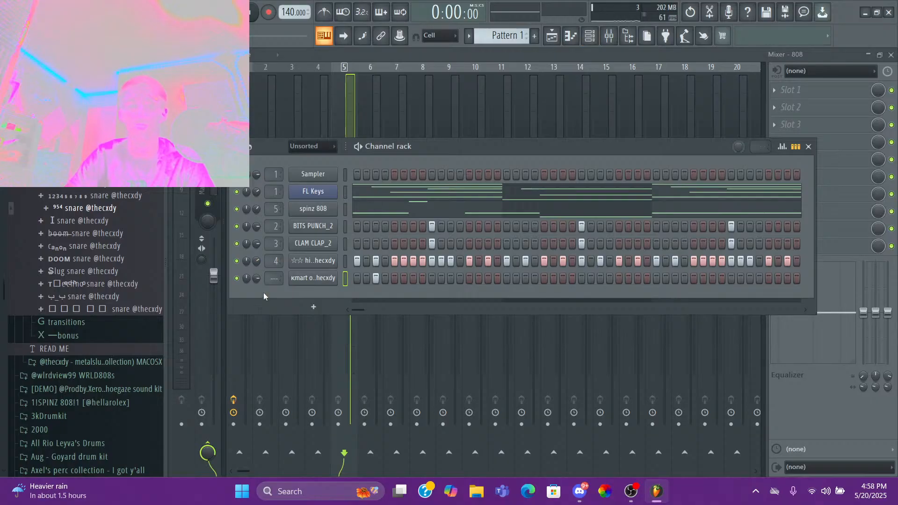
{"action": "scroll", "coordinate": [276, 278], "scroll_direction": "up", "scroll_amount": 7}
{"action": "scroll", "coordinate": [276, 279], "scroll_direction": "down", "scroll_amount": 6}
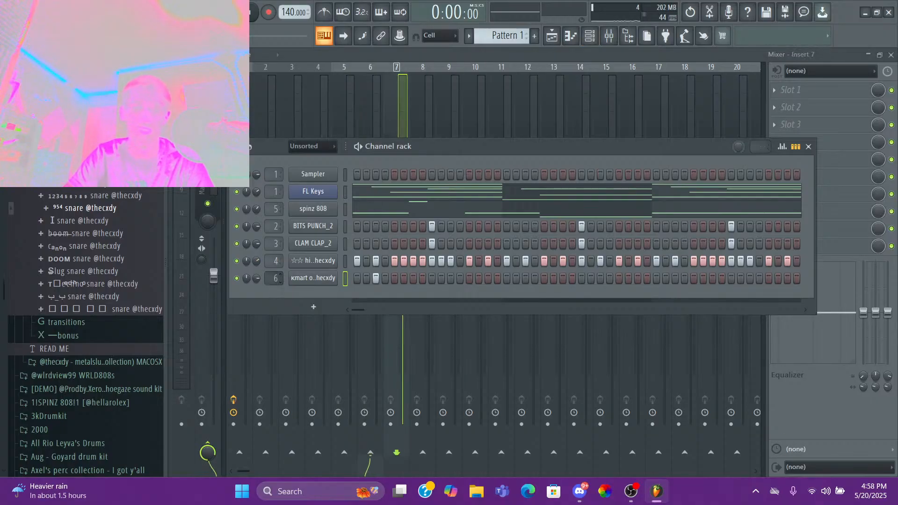
- Rename the Insert 6 mixer track as open hat
{"action": "left_click", "coordinate": [362, 116]}
{"action": "right_click", "coordinate": [363, 116]}
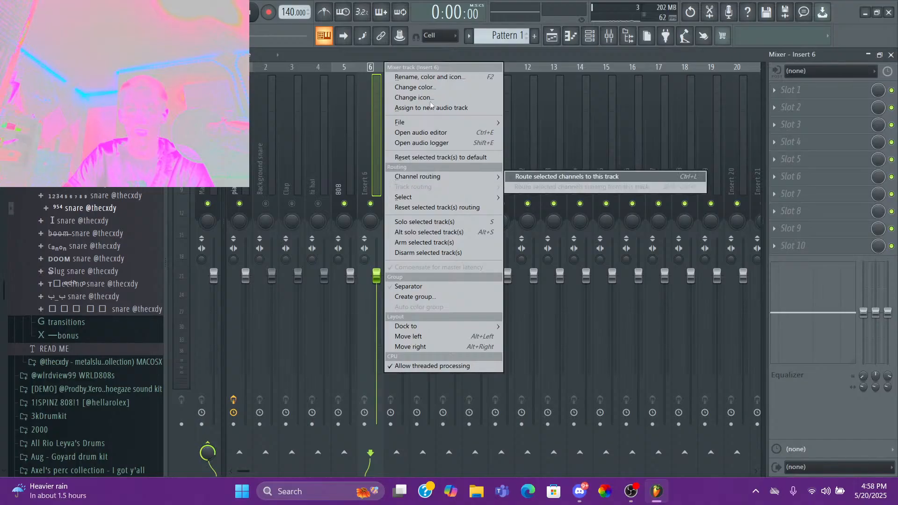
{"action": "left_click", "coordinate": [414, 76]}
{"action": "type", "text": "op"}
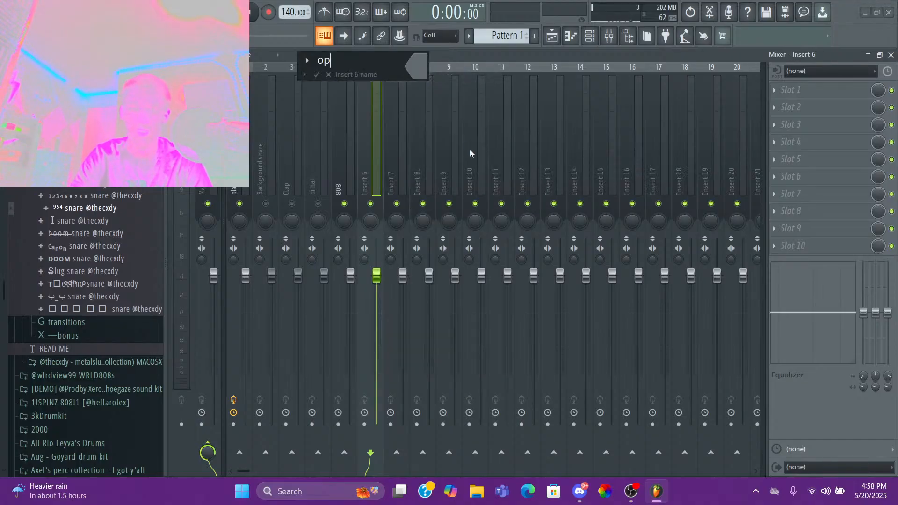
{"action": "type", "text": "en hat"}
{"action": "key", "text": "Return"}
- Select the piano track, mute mixer tracks 2 to 6 and play the pattern to hear the piano alone
{"action": "left_click_drag", "start_coordinate": [317, 204], "coordinate": [263, 206]}
{"action": "left_click", "coordinate": [240, 180]}
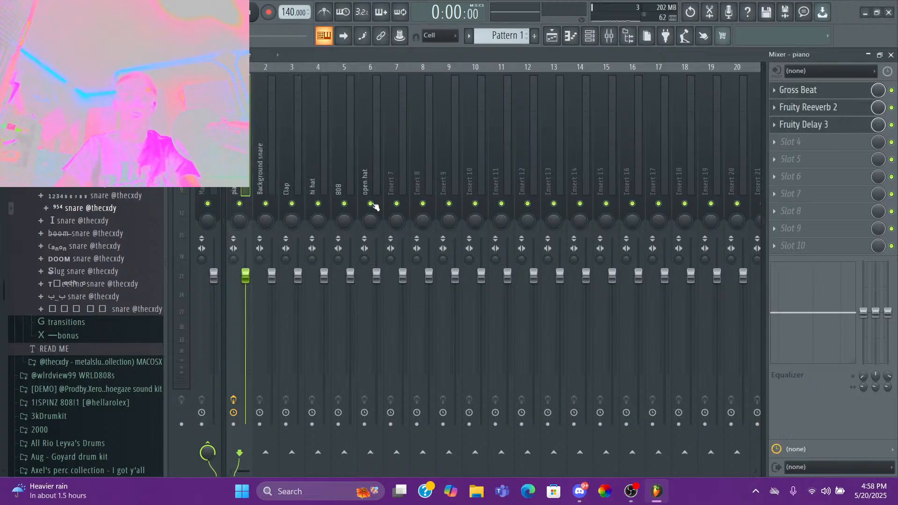
{"action": "left_click_drag", "start_coordinate": [371, 204], "coordinate": [257, 207]}
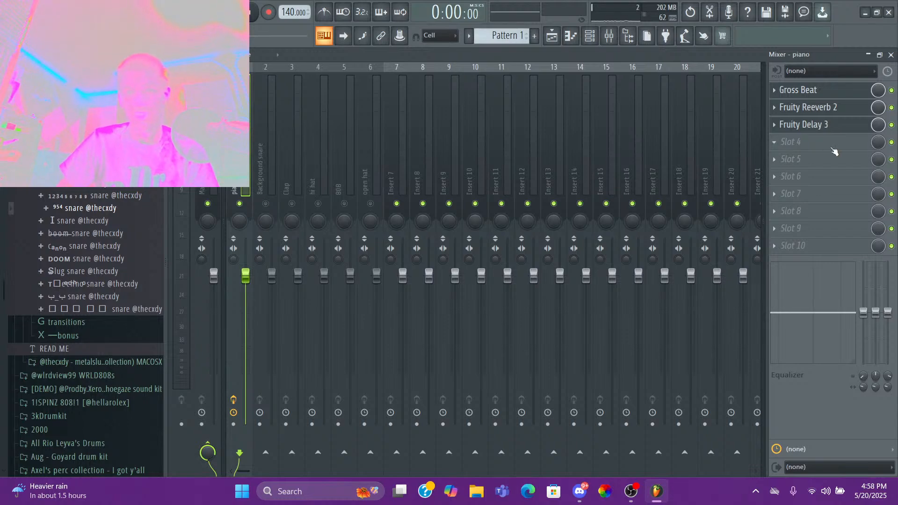
{"action": "key", "text": "space"}
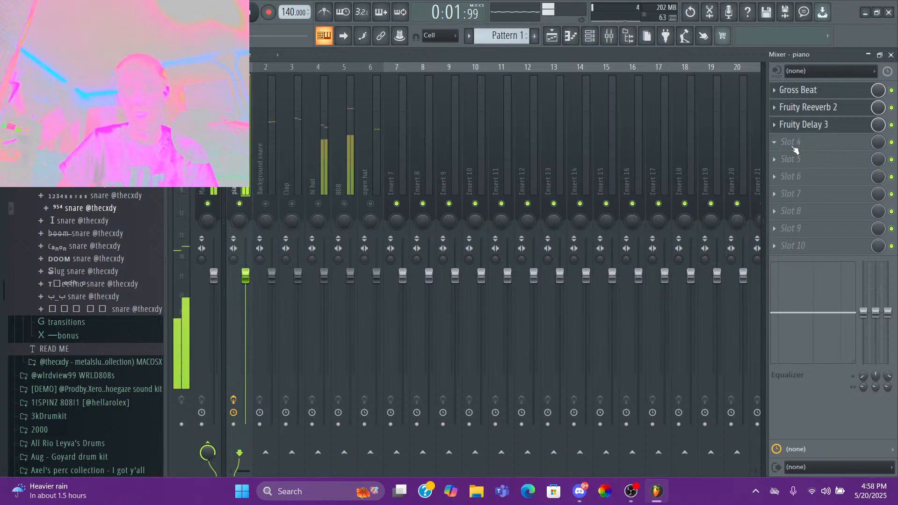
{"action": "key", "text": "space"}
- Load Fruity Parametric EQ 2 into slot 4 of the piano track with the 20Hz + 18kHz cut preset
{"action": "left_click", "coordinate": [793, 146]}
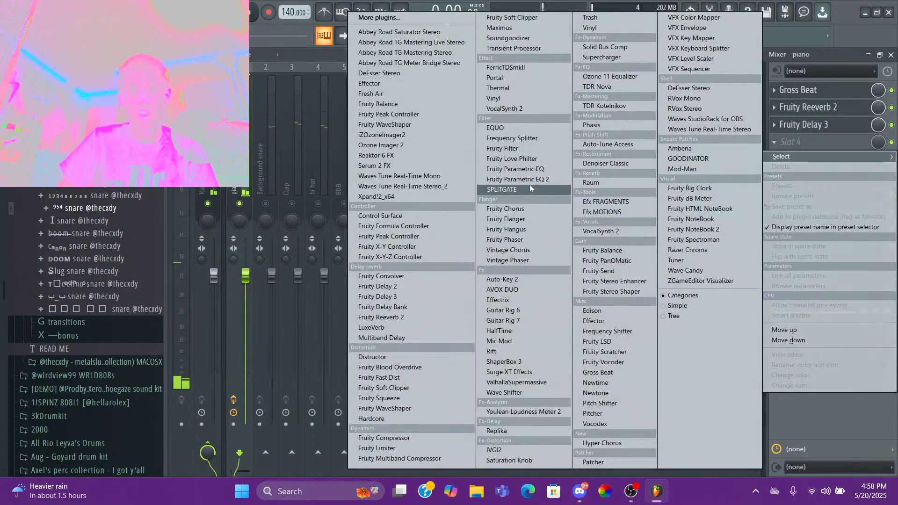
{"action": "left_click", "coordinate": [522, 179]}
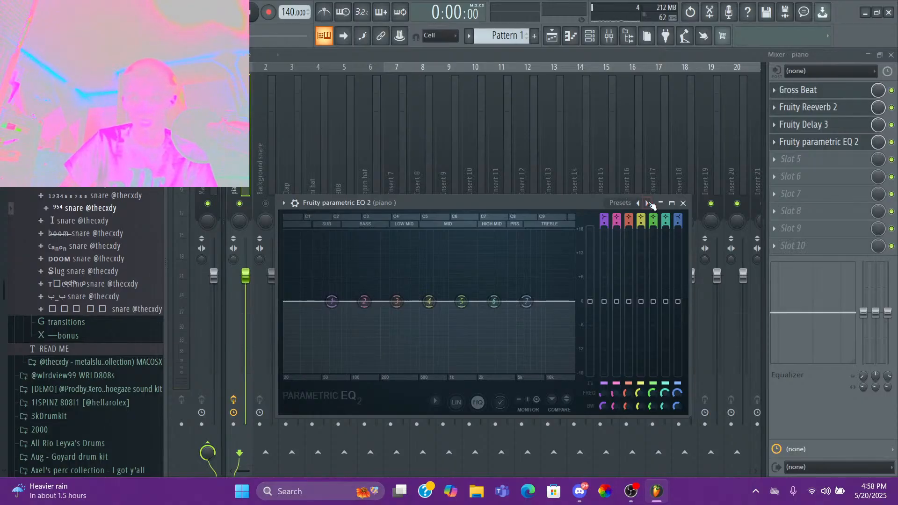
{"action": "left_click", "coordinate": [647, 202]}
{"action": "left_click", "coordinate": [647, 203]}
- Move the piano EQ's low cut to about 100 Hz, soften its slope and play the pattern to hear it
{"action": "left_click_drag", "start_coordinate": [285, 302], "coordinate": [343, 301]}
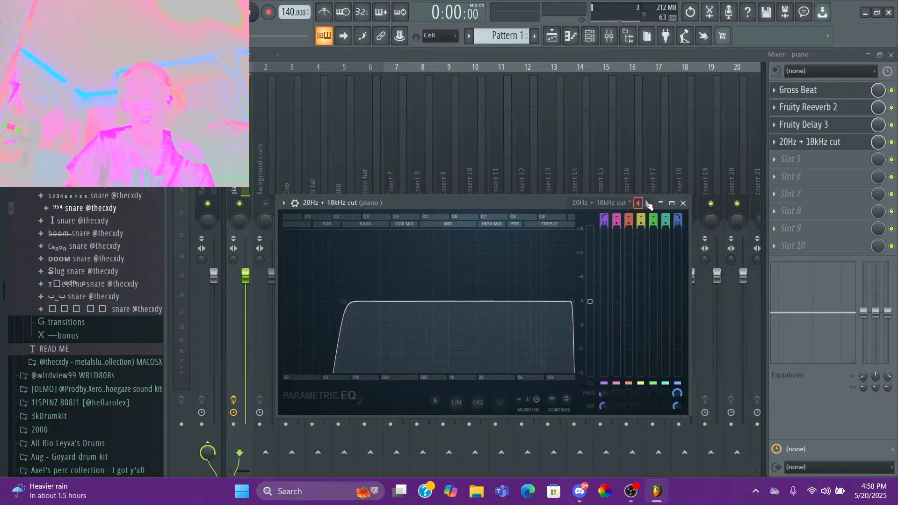
{"action": "left_click", "coordinate": [646, 202]}
{"action": "mouse_move", "coordinate": [330, 300]}
{"action": "left_mouse_down"}
{"action": "mouse_move", "coordinate": [365, 345]}
{"action": "mouse_move", "coordinate": [340, 310]}
{"action": "mouse_move", "coordinate": [315, 302]}
{"action": "mouse_move", "coordinate": [330, 305]}
{"action": "left_mouse_up"}
{"action": "left_click", "coordinate": [647, 204]}
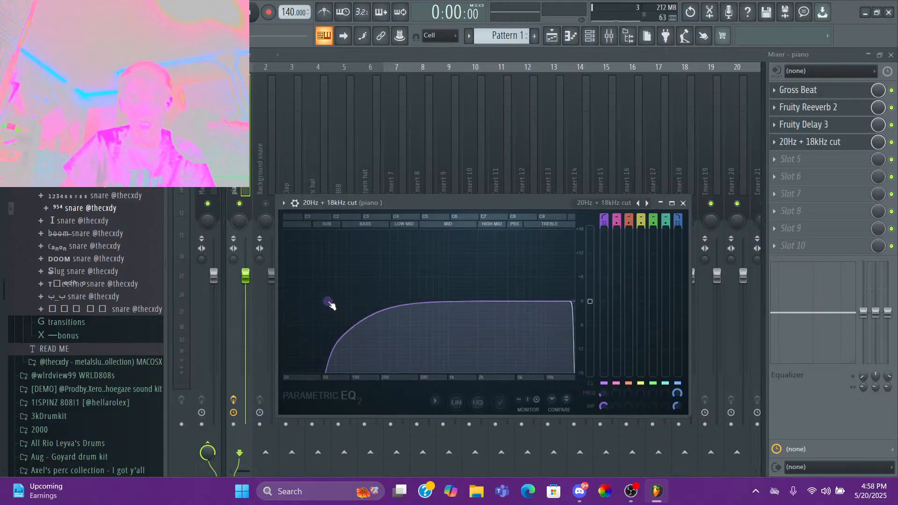
{"action": "scroll", "coordinate": [329, 305], "scroll_direction": "up", "scroll_amount": 3}
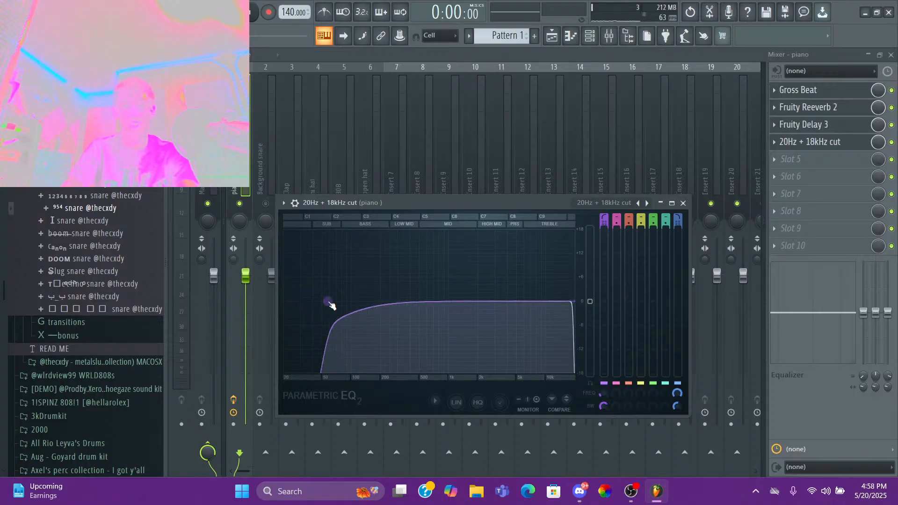
{"action": "scroll", "coordinate": [331, 305], "scroll_direction": "up", "scroll_amount": 3}
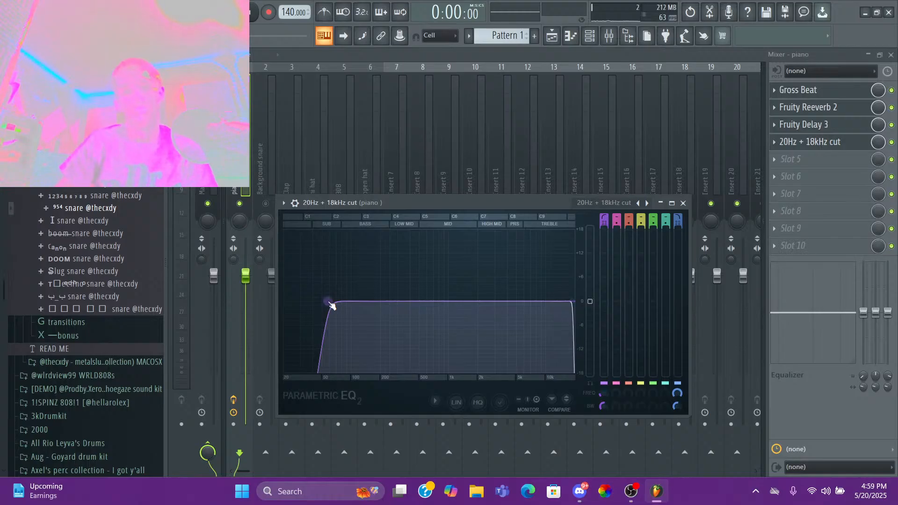
{"action": "left_click_drag", "start_coordinate": [331, 305], "coordinate": [357, 301]}
{"action": "key", "text": "space"}
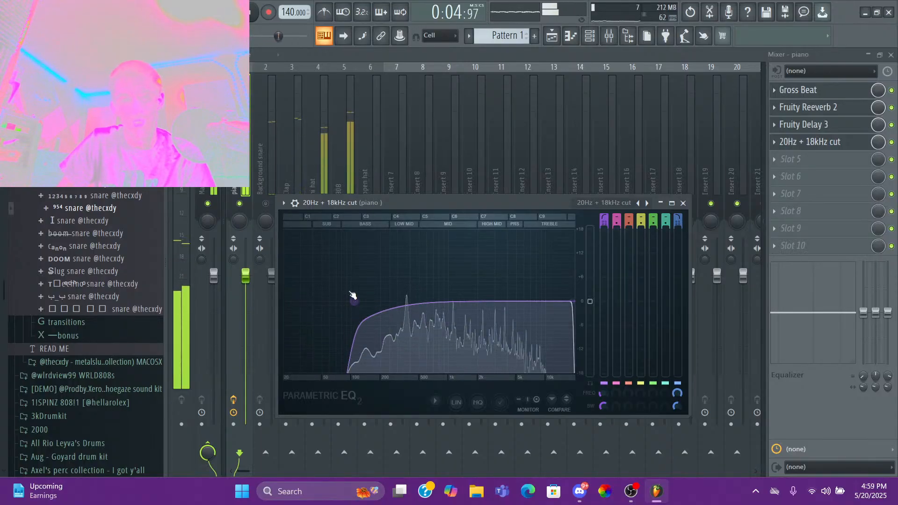
- Unmute the 808 track and raise its fader slightly above the other tracks while the pattern plays
{"action": "left_click", "coordinate": [315, 160]}
{"action": "left_click", "coordinate": [357, 273]}
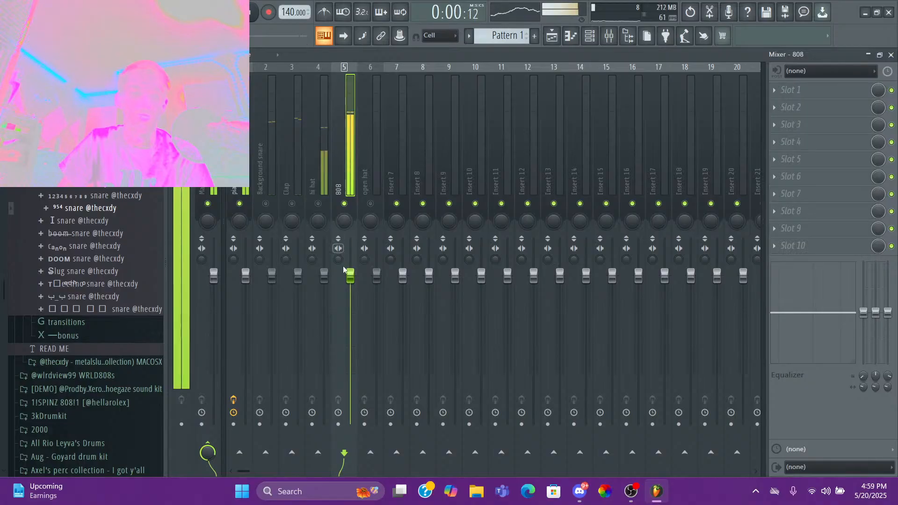
{"action": "left_click_drag", "start_coordinate": [358, 272], "coordinate": [357, 258]}
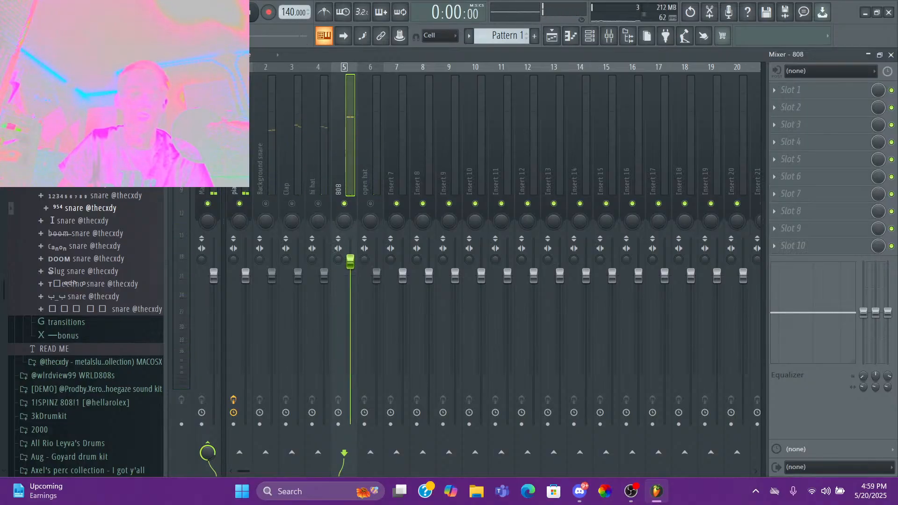
- Set the piano track's fader just above its default level and mute the 808 track
{"action": "left_click", "coordinate": [250, 152]}
{"action": "left_click_drag", "start_coordinate": [245, 265], "coordinate": [245, 274]}
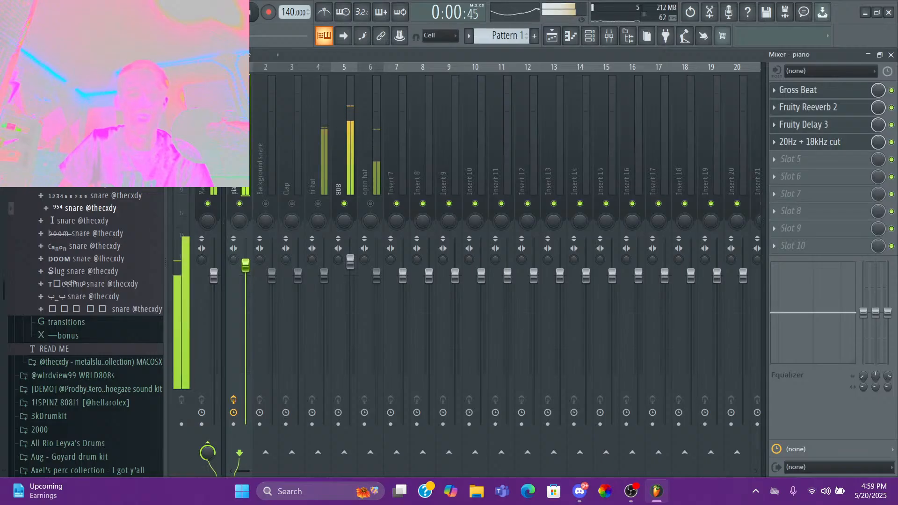
{"action": "left_click", "coordinate": [344, 204]}
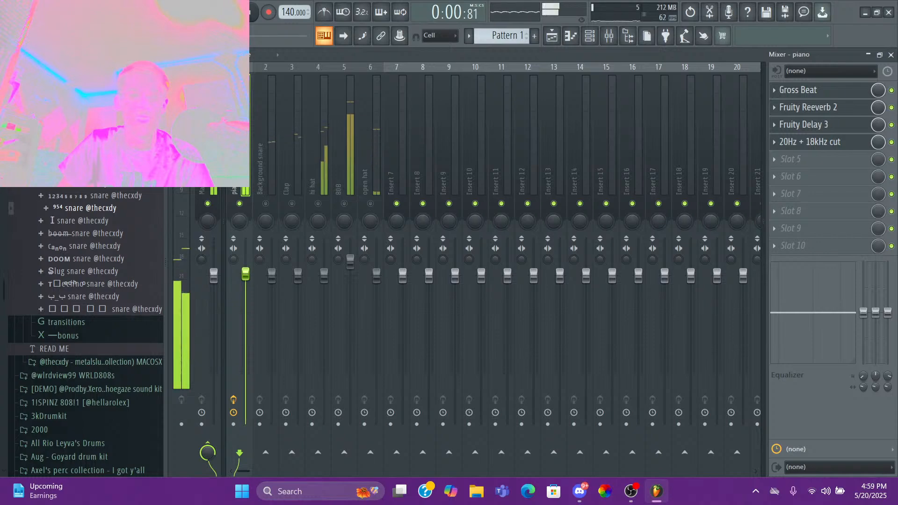
- Unmute the clap track and raise its fader above the default level while the pattern plays
{"action": "left_click", "coordinate": [266, 204]}
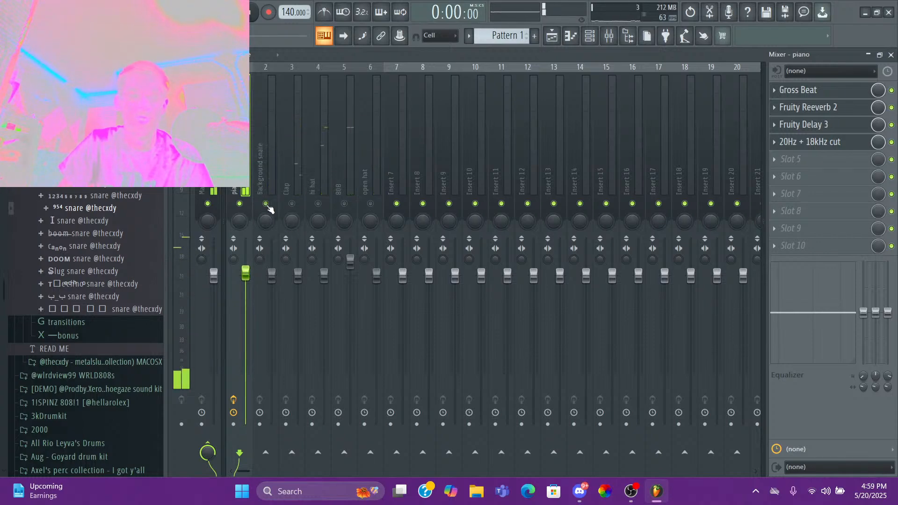
{"action": "left_click", "coordinate": [266, 204]}
{"action": "left_click", "coordinate": [292, 204]}
{"action": "left_click_drag", "start_coordinate": [298, 277], "coordinate": [299, 259]}
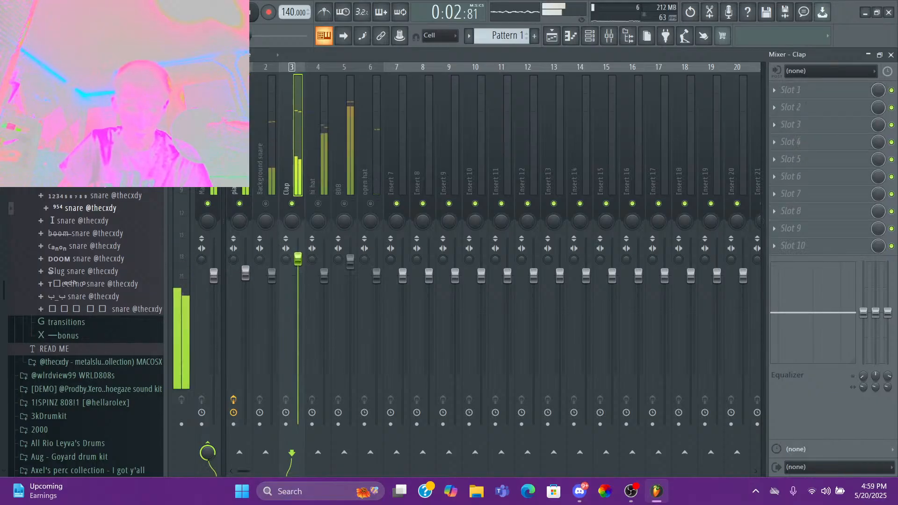
{"action": "key", "text": "space"}
- Unmute the hi hat track and set its fader slightly above the default level while the pattern plays
{"action": "left_click", "coordinate": [318, 204]}
{"action": "key", "text": "space"}
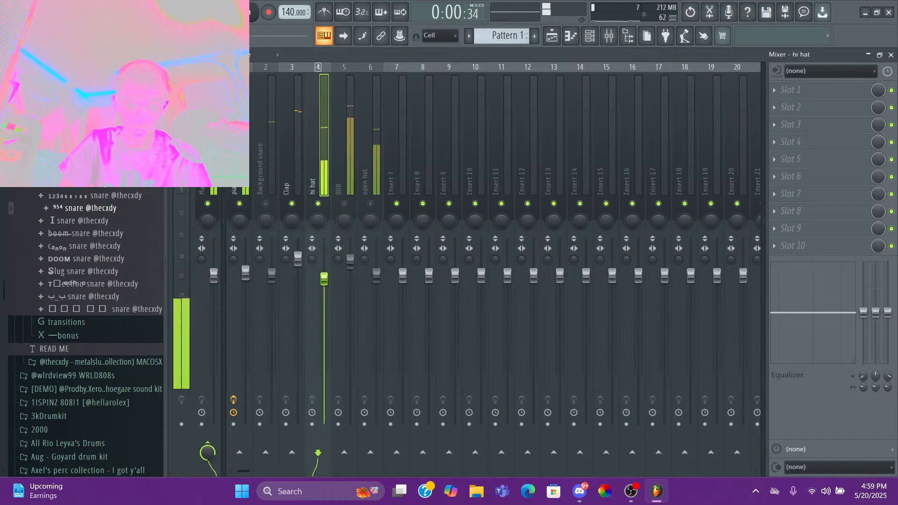
{"action": "left_click", "coordinate": [324, 276]}
{"action": "left_click_drag", "start_coordinate": [325, 276], "coordinate": [350, 249]}
{"action": "key", "text": "space"}
- Unmute the 808 and open hat tracks, keeping the 808 fader loudest and the open hat fader slightly below the default level
{"action": "left_click", "coordinate": [344, 204]}
{"action": "key", "text": "space"}
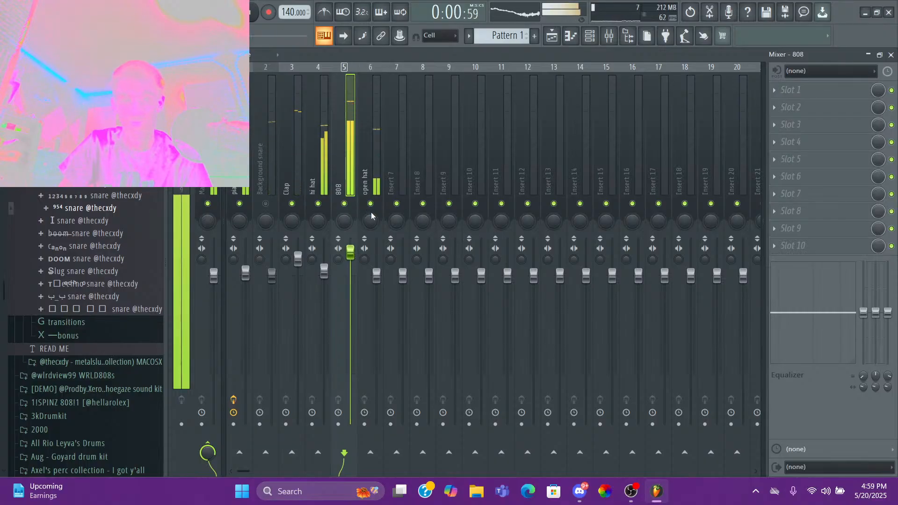
{"action": "left_click_drag", "start_coordinate": [377, 276], "coordinate": [376, 284]}
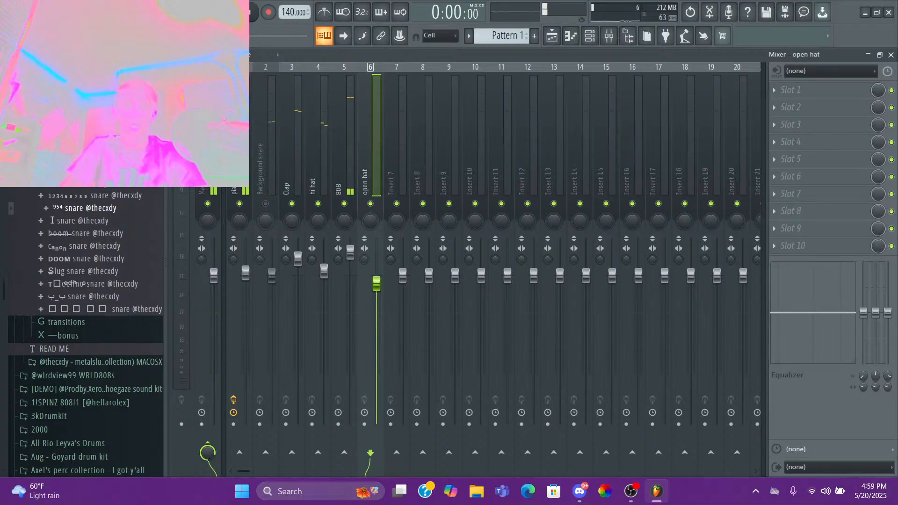
- Try Fruity Soft Clipper on the master track, moving it to slot 3
{"action": "left_click", "coordinate": [208, 141]}
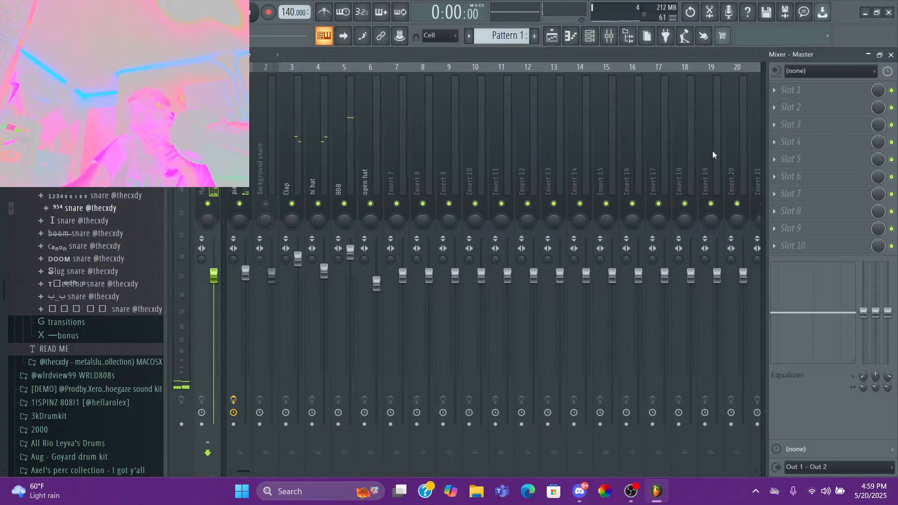
{"action": "left_click", "coordinate": [795, 89]}
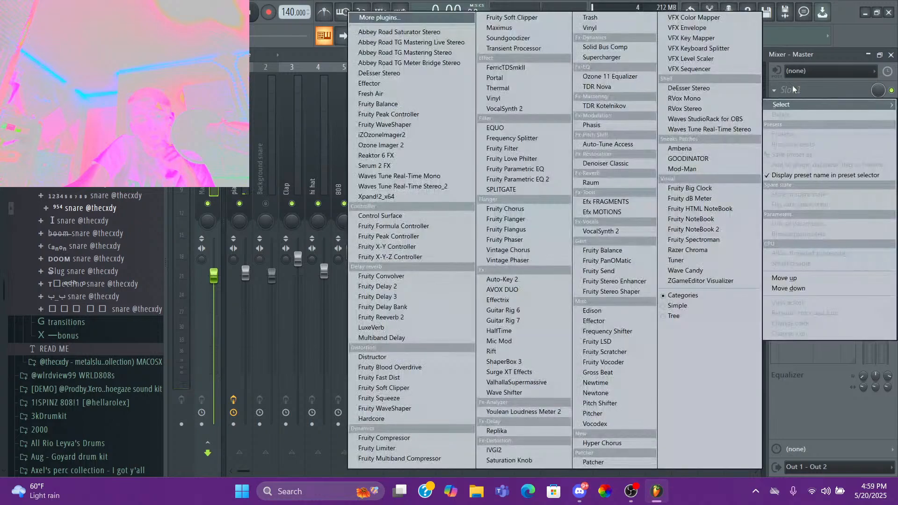
{"action": "left_click", "coordinate": [383, 388]}
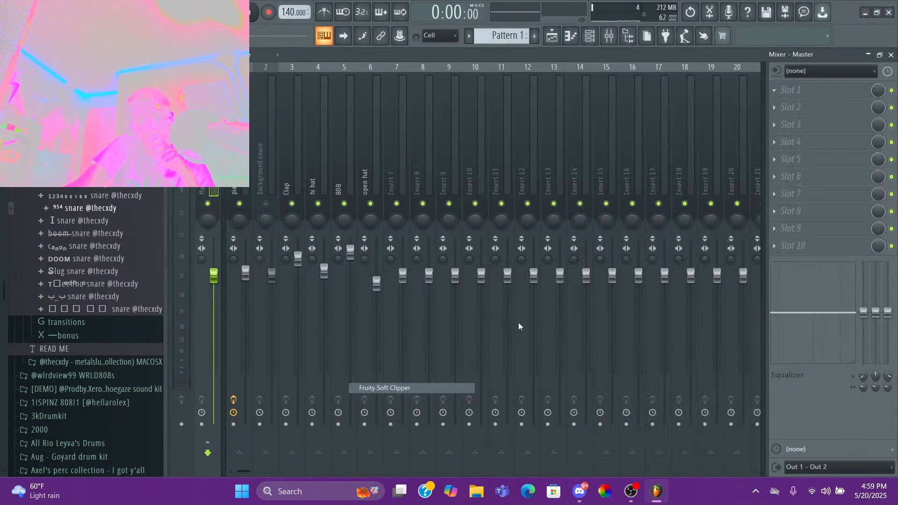
{"action": "left_click_drag", "start_coordinate": [797, 94], "coordinate": [796, 128]}
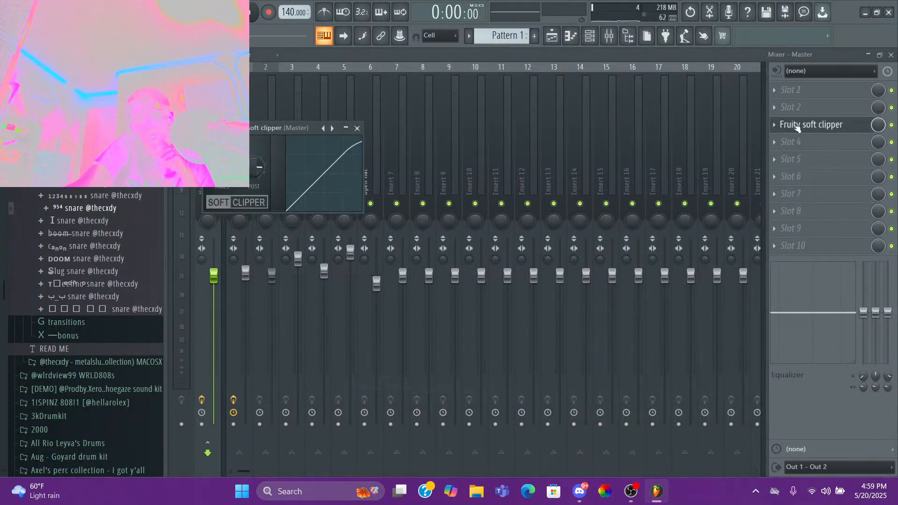
{"action": "left_click", "coordinate": [780, 128]}
{"action": "left_click", "coordinate": [800, 149]}
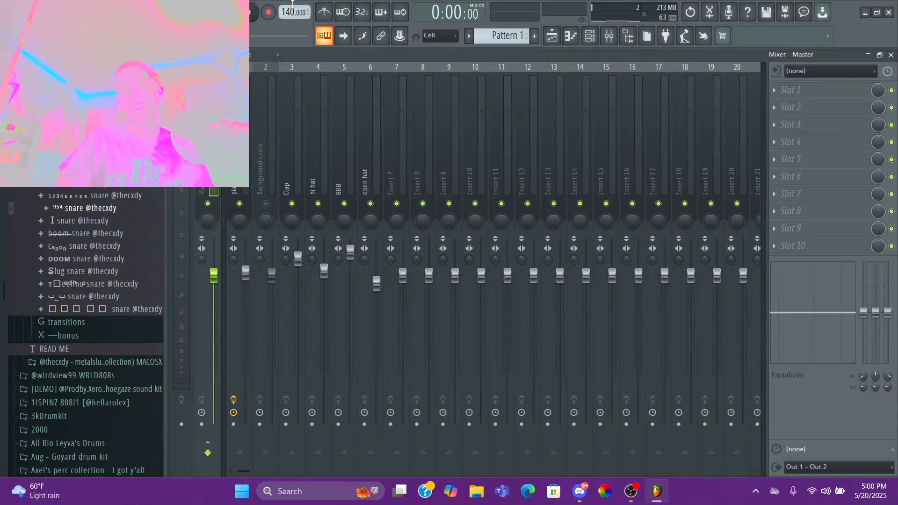
- Load Fruity Soft Clipper into slot 1 of the master track and close its window
{"action": "left_click", "coordinate": [807, 100]}
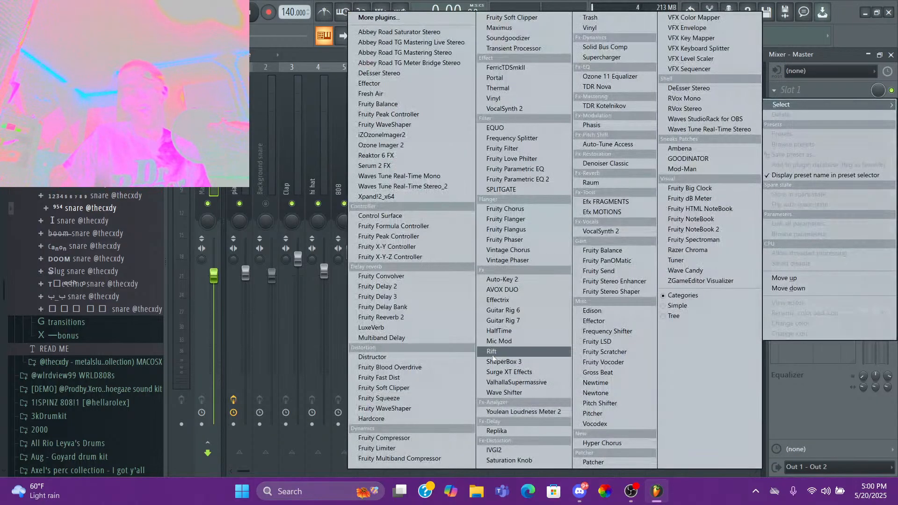
{"action": "left_click", "coordinate": [397, 388]}
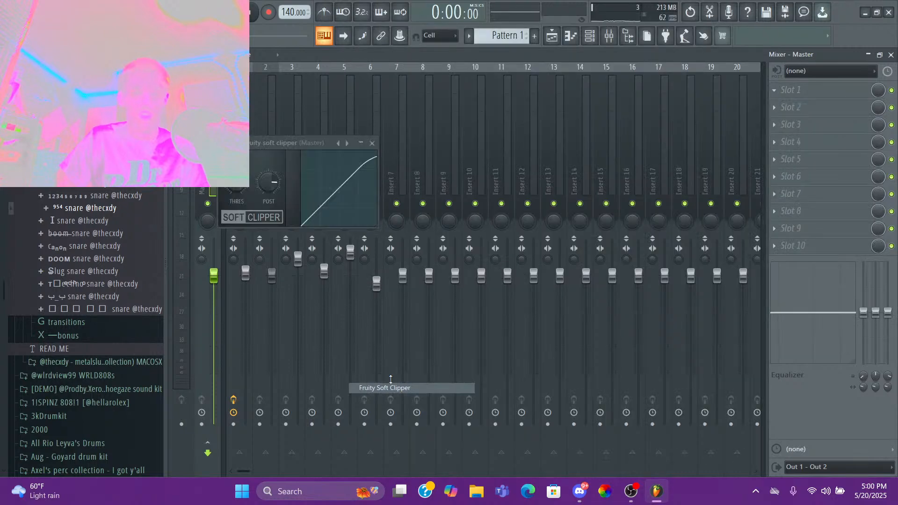
{"action": "left_click_drag", "start_coordinate": [271, 141], "coordinate": [303, 223]}
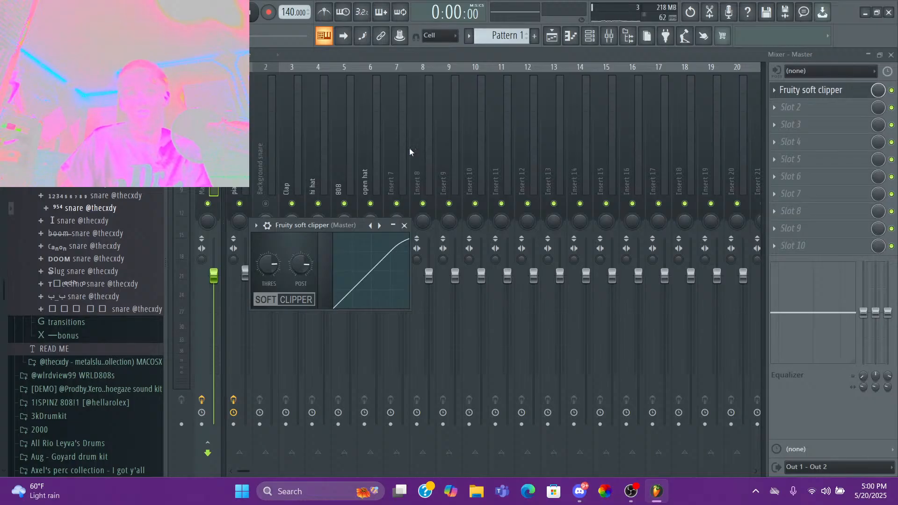
{"action": "left_click_drag", "start_coordinate": [458, 142], "coordinate": [210, 140]}
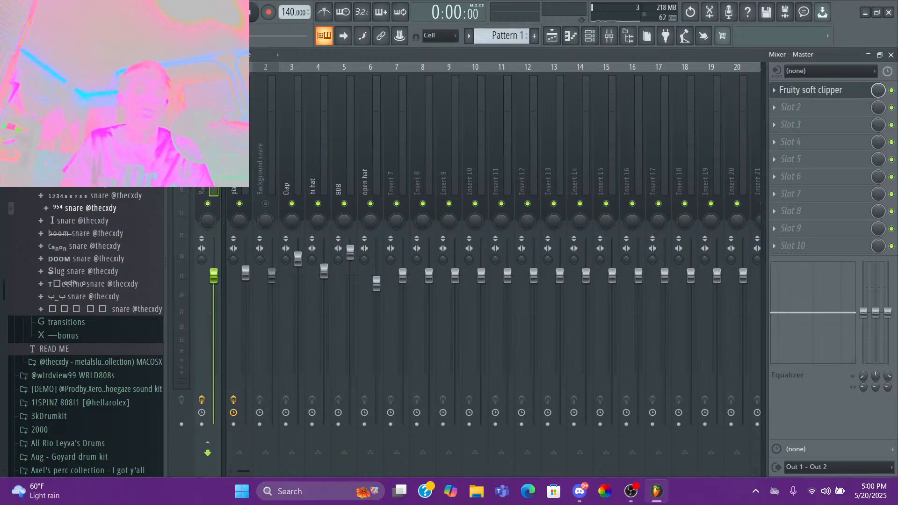
{"action": "left_click", "coordinate": [181, 290]}
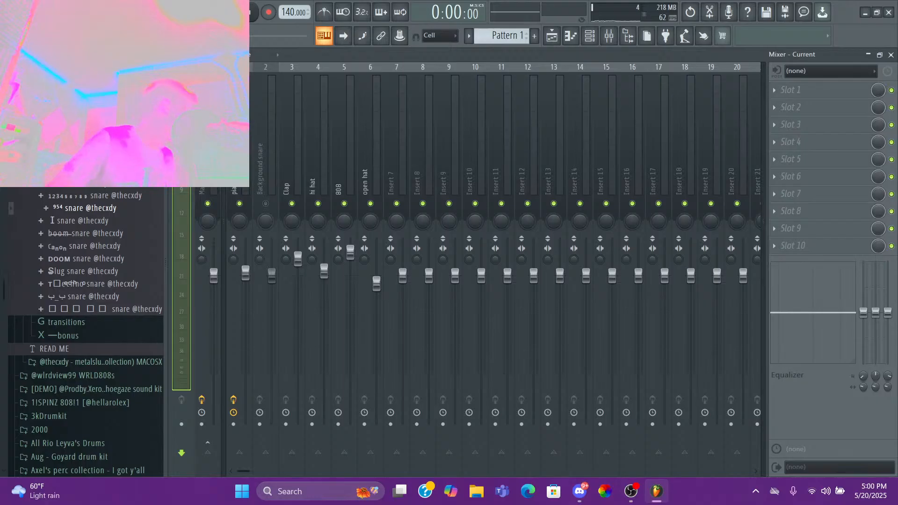
{"action": "left_click", "coordinate": [205, 309]}
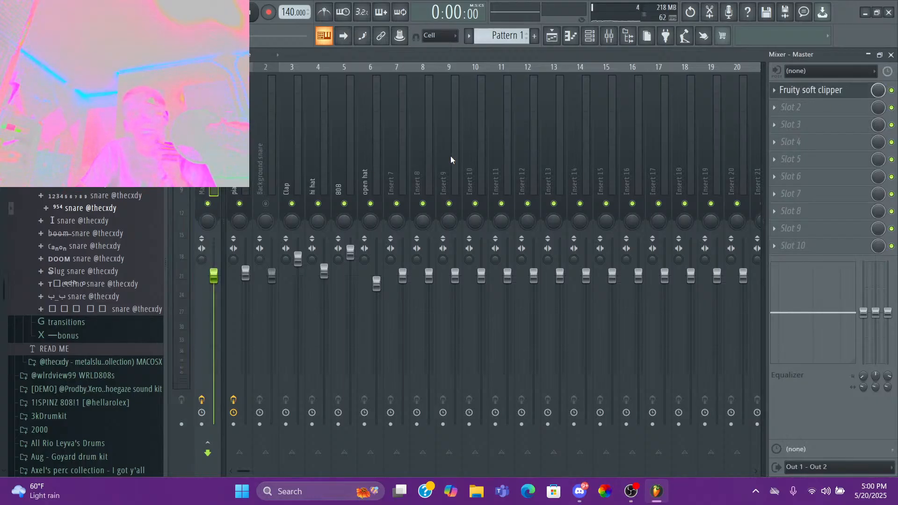
{"action": "left_click", "coordinate": [11, 7]}
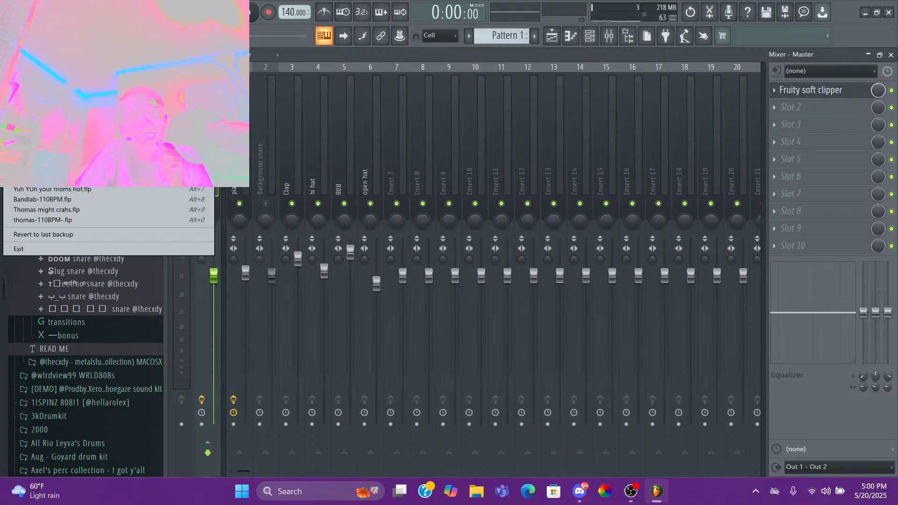
{"action": "left_click", "coordinate": [28, 71]}
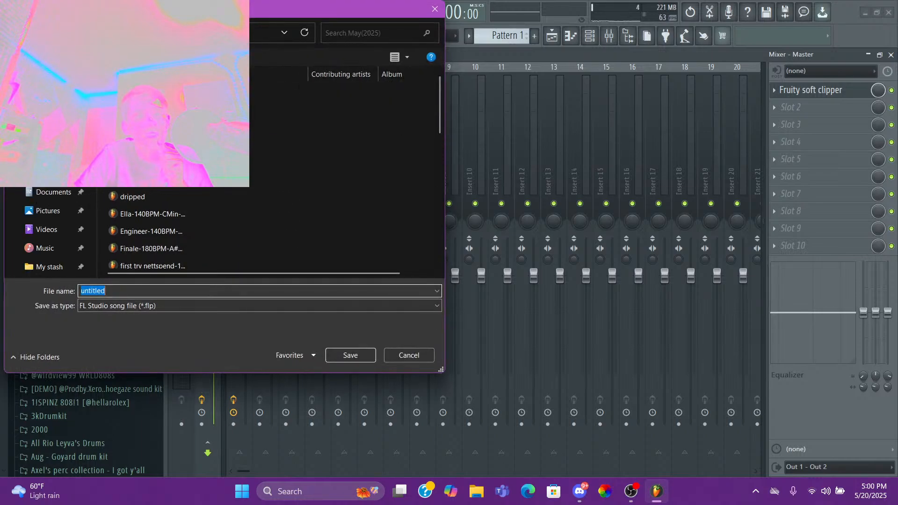
{"action": "left_click", "coordinate": [44, 80]}
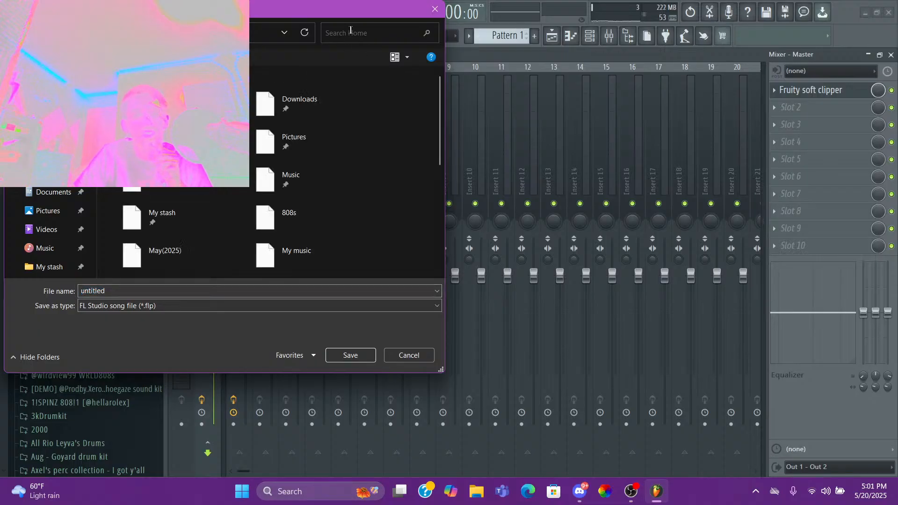
{"action": "left_click", "coordinate": [435, 9]}
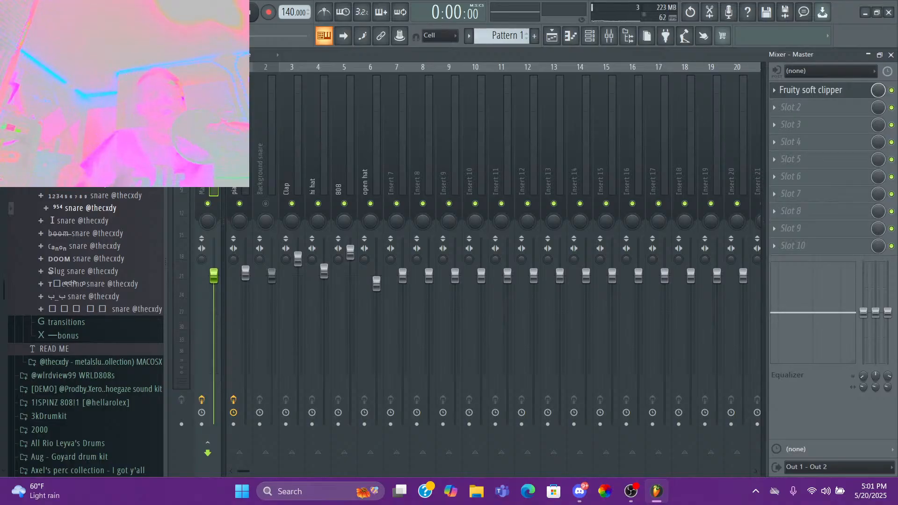
{"action": "left_click", "coordinate": [12, 7]}
{"action": "mouse_move", "coordinate": [42, 38]}
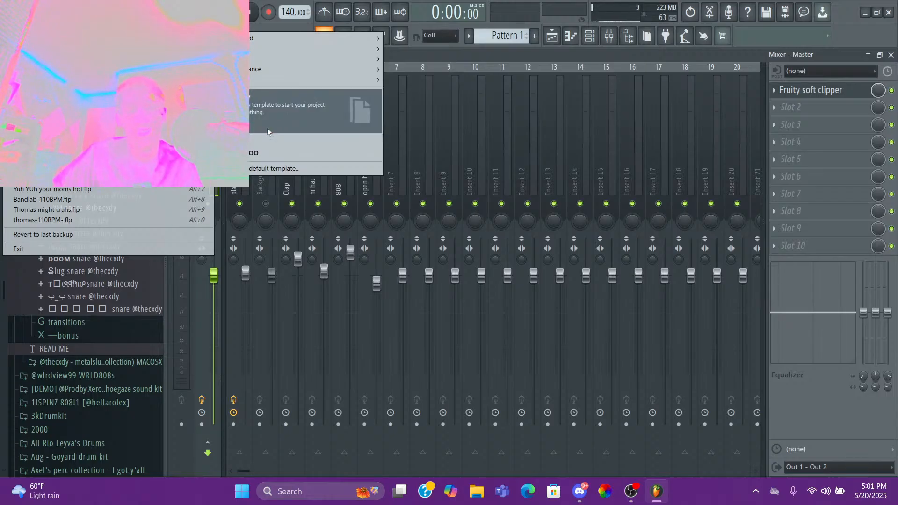
- Unmute the background snare track and play the full pattern through the master track
{"action": "left_click_drag", "start_coordinate": [433, 144], "coordinate": [277, 158]}
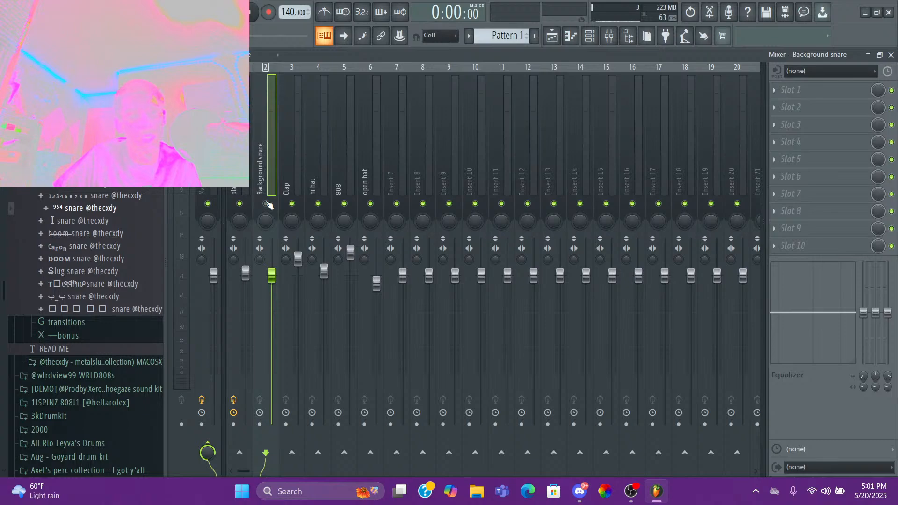
{"action": "left_click_drag", "start_coordinate": [251, 151], "coordinate": [245, 182]}
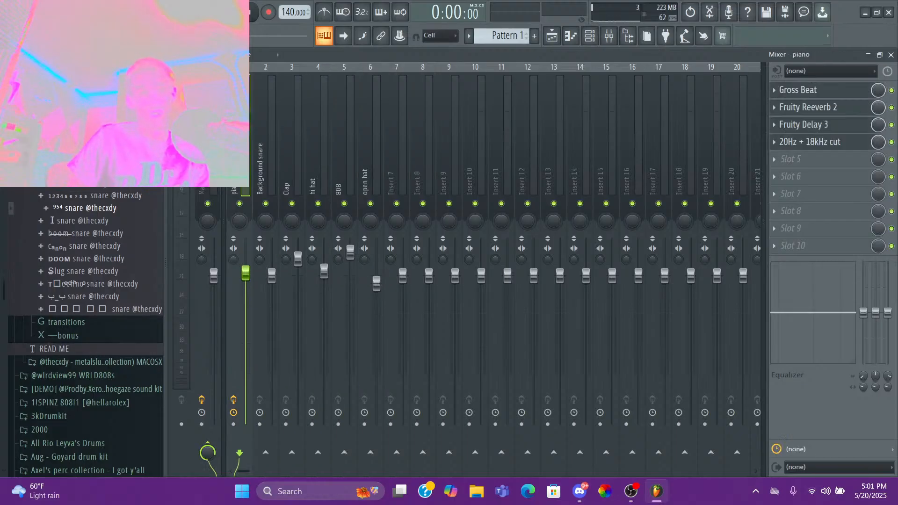
{"action": "key", "text": "space"}
{"action": "left_click", "coordinate": [202, 177]}
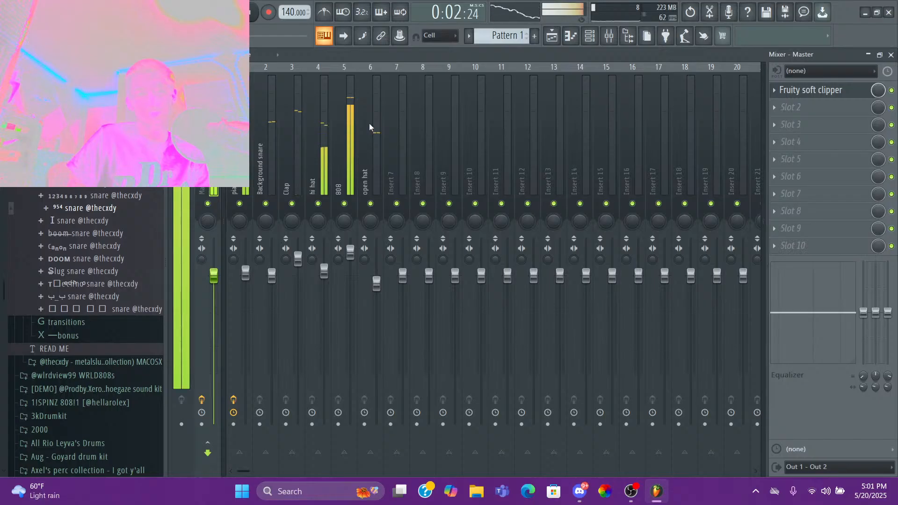
{"action": "key", "text": "space"}
- Lower the 808 track's fader slightly while the pattern plays
{"action": "left_click", "coordinate": [351, 234]}
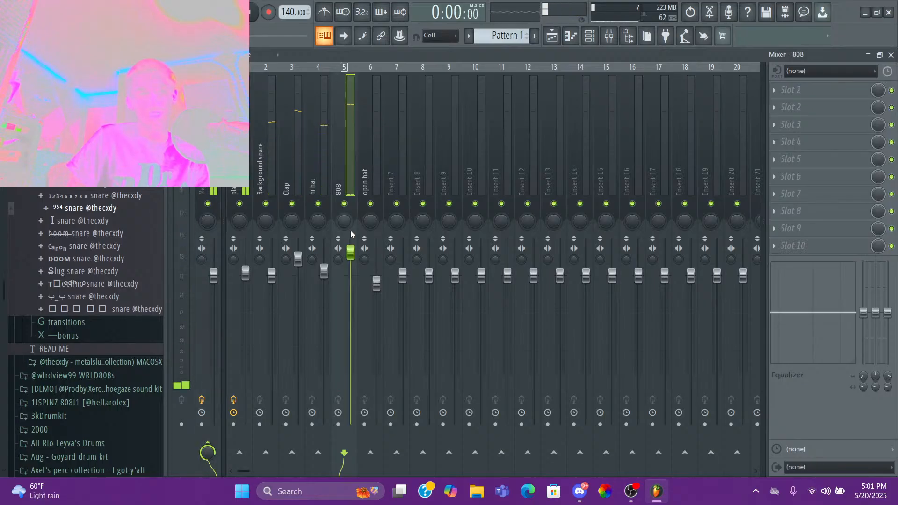
{"action": "key", "text": "space"}
{"action": "left_click_drag", "start_coordinate": [349, 253], "coordinate": [349, 256]}
{"action": "key", "text": "space"}
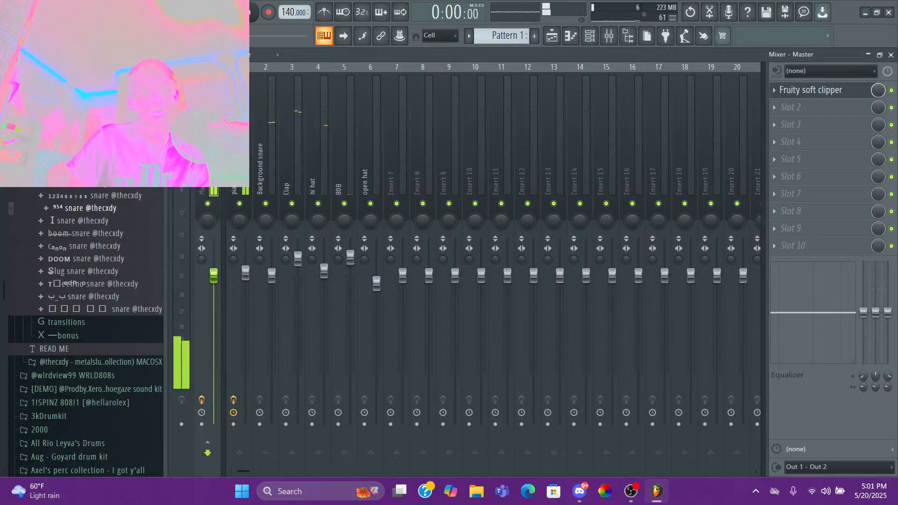
- Move Fruity Soft Clipper to slot 6 of the master track and play the pattern to hear it
{"action": "left_click_drag", "start_coordinate": [801, 89], "coordinate": [802, 177]}
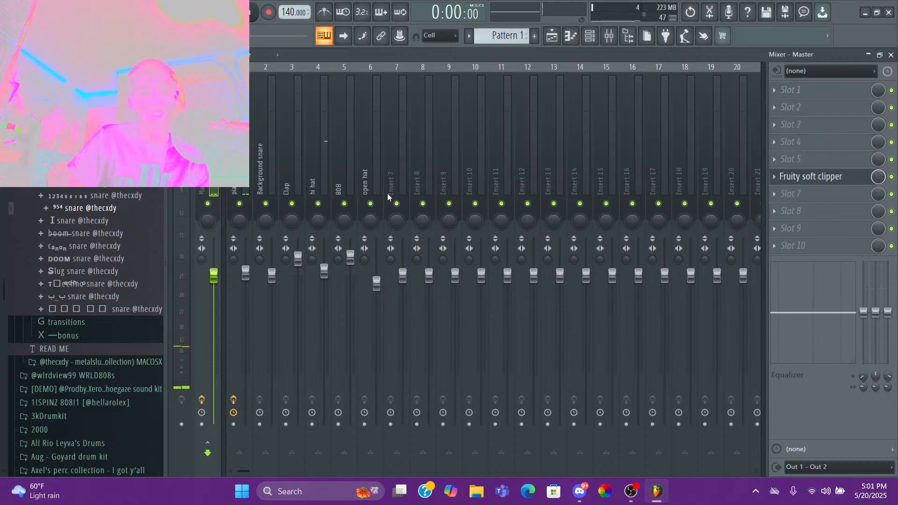
{"action": "key", "text": "space"}
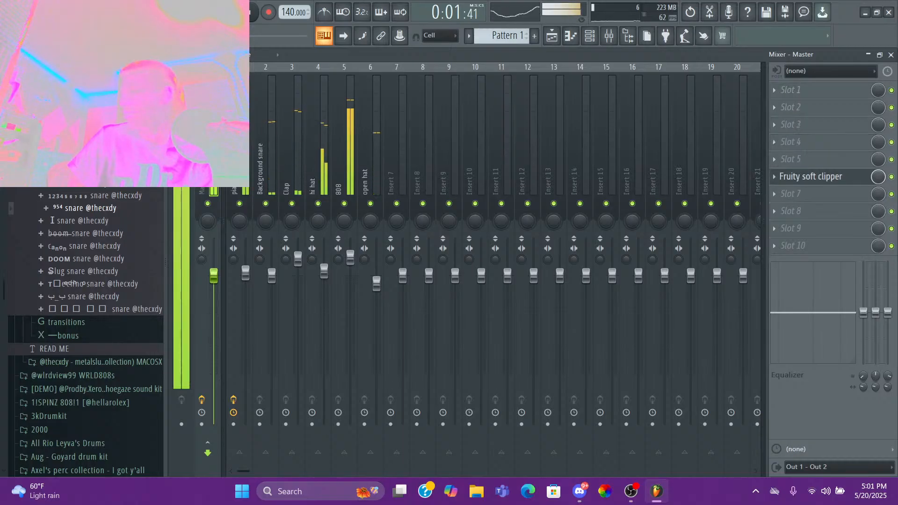
{"action": "key", "text": "space"}
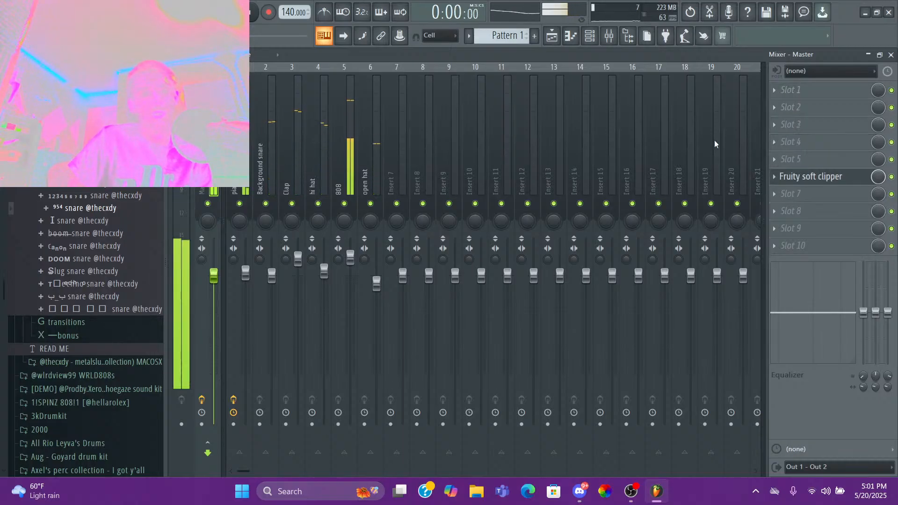
- Load Fruity Limiter into slot 7 of the master track, raise its gain slightly and play the pattern
{"action": "left_click", "coordinate": [800, 201]}
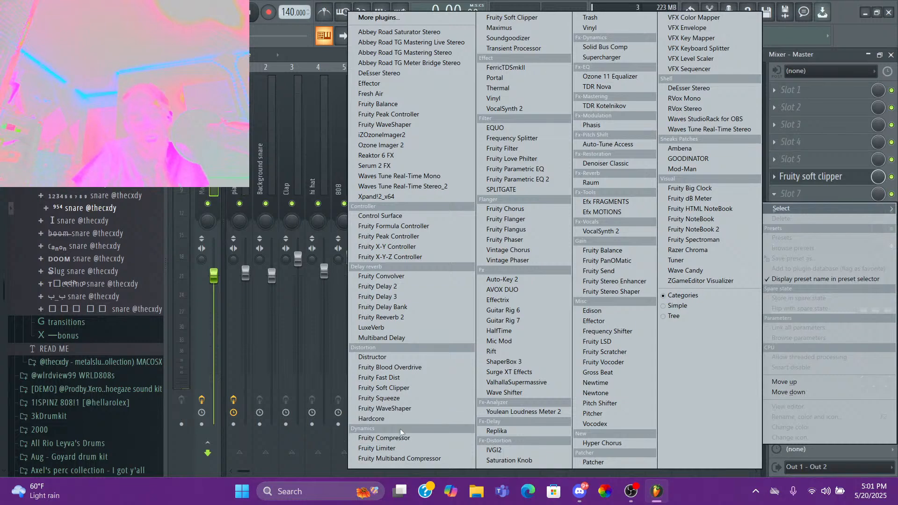
{"action": "left_click", "coordinate": [403, 450]}
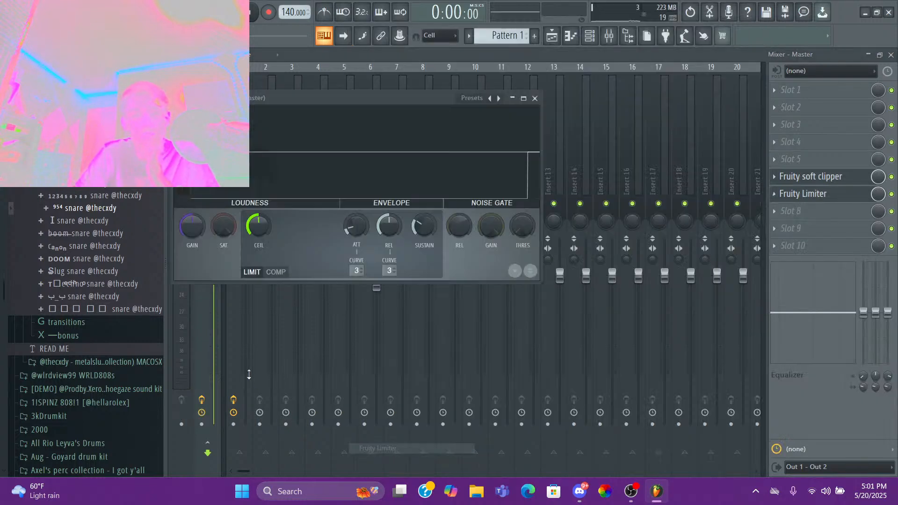
{"action": "left_click_drag", "start_coordinate": [192, 226], "coordinate": [192, 220]}
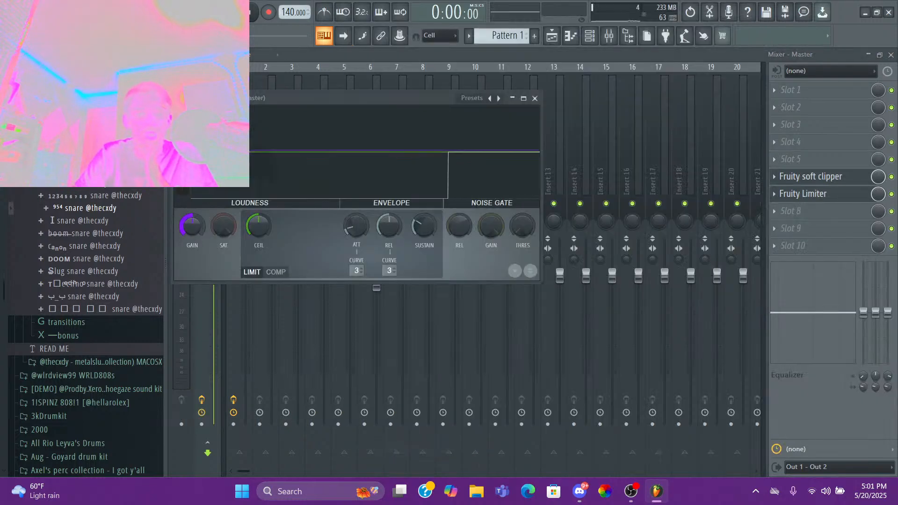
{"action": "key", "text": "space"}
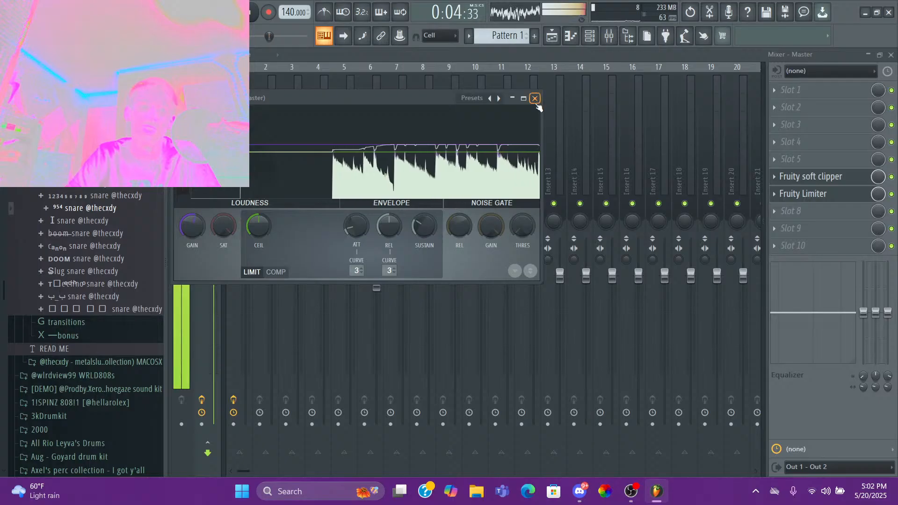
{"action": "key", "text": "Escape"}
{"action": "key", "text": "space"}
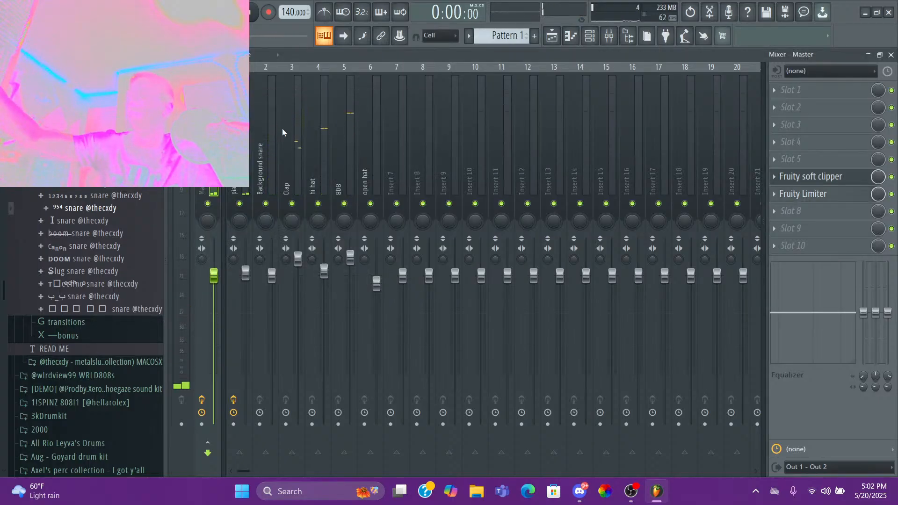
{"action": "key", "text": "space"}
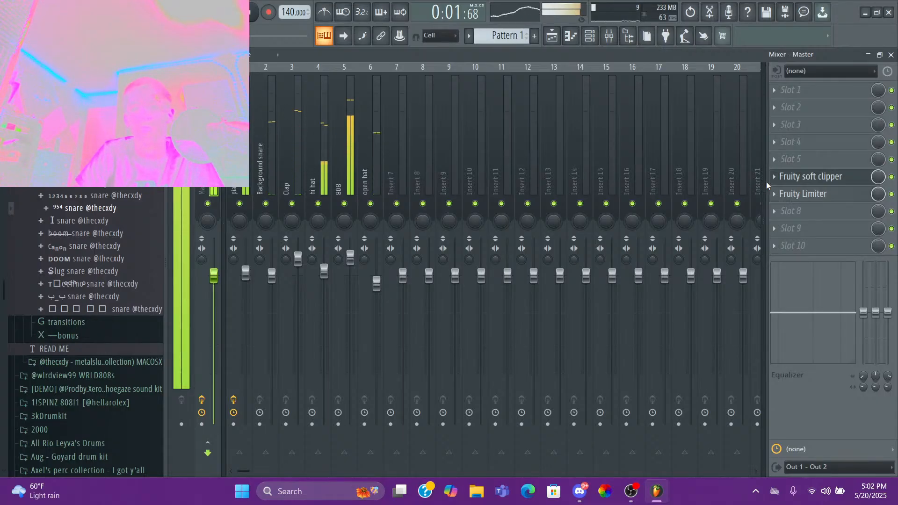
- Play the pattern in the mixer to check the master chain, glancing at the playlist arrangement
{"action": "key", "text": "space"}
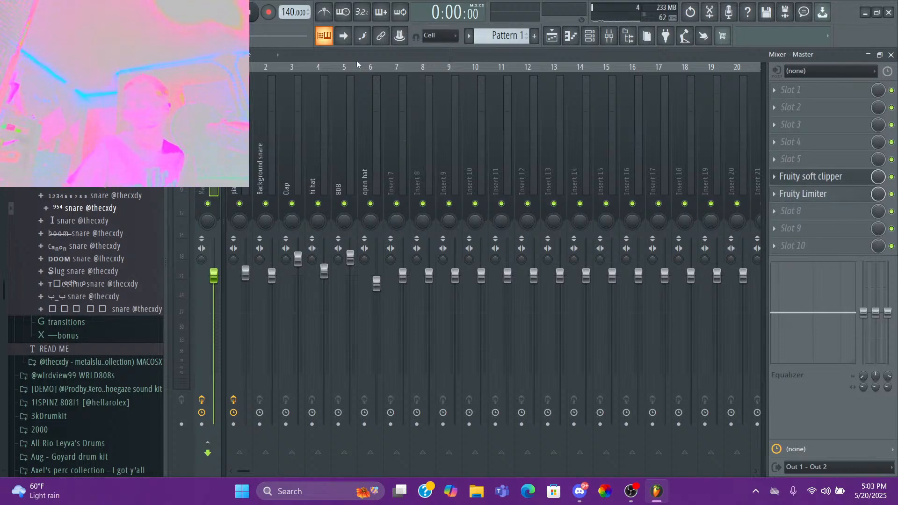
{"action": "left_click", "coordinate": [552, 36]}
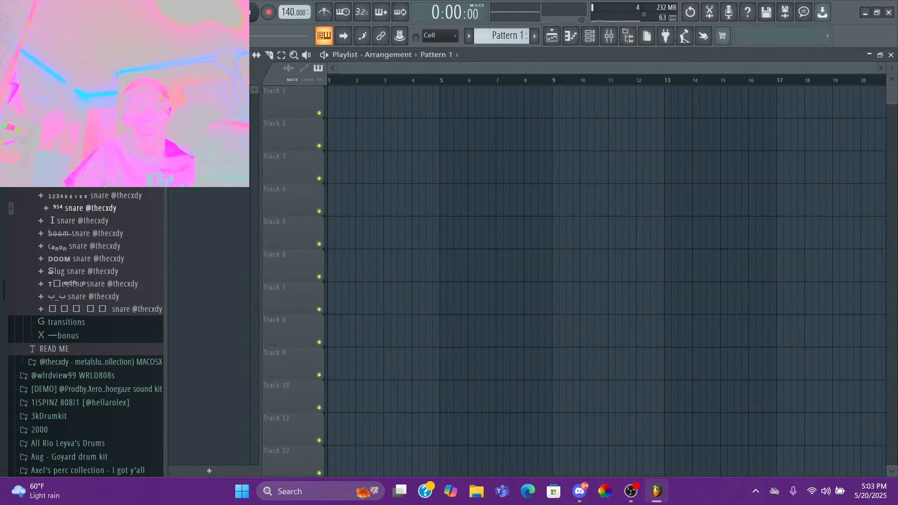
{"action": "left_click", "coordinate": [606, 40]}
{"action": "key", "text": "space"}
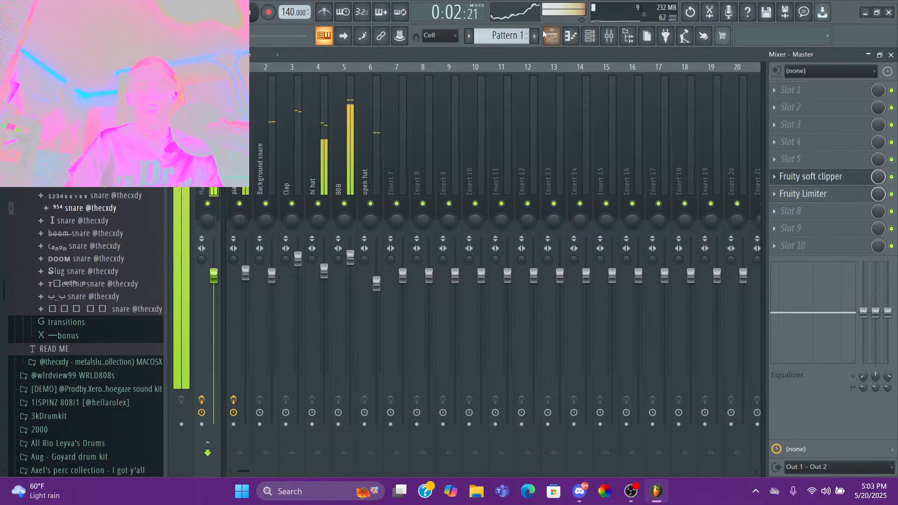
{"action": "key", "text": "space"}
- Add a BooBass instrument channel to the channel rack, audition it and close its plugin window
{"action": "left_click", "coordinate": [595, 36]}
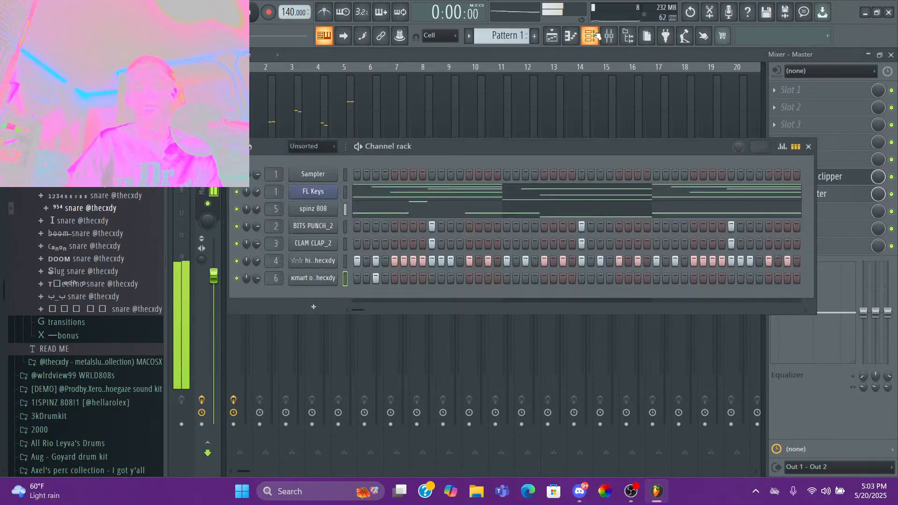
{"action": "left_click", "coordinate": [551, 36]}
{"action": "left_click", "coordinate": [313, 307]}
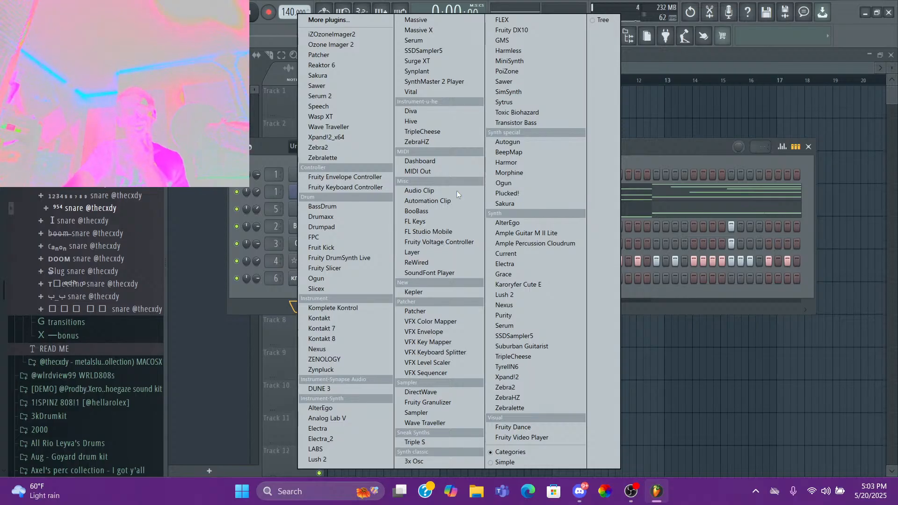
{"action": "left_click", "coordinate": [440, 211]}
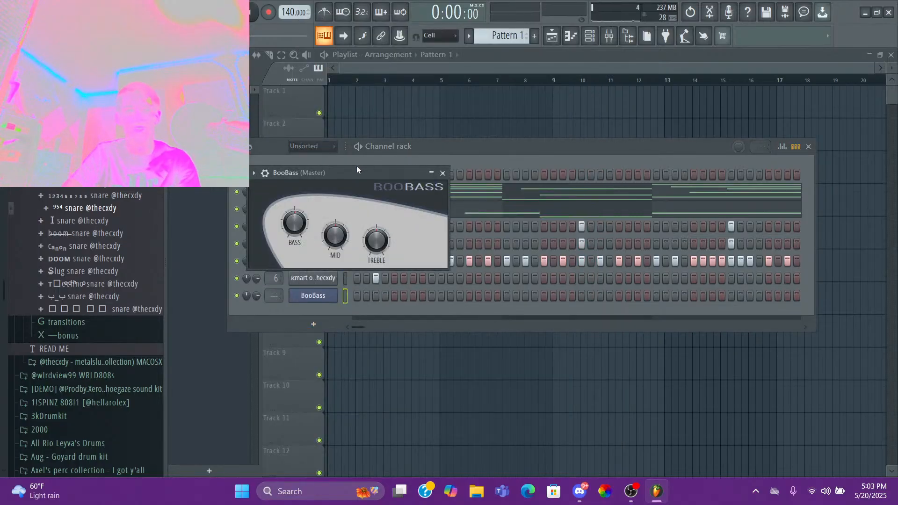
{"action": "left_click_drag", "start_coordinate": [356, 170], "coordinate": [394, 171]}
{"action": "left_click_drag", "start_coordinate": [368, 239], "coordinate": [368, 281]}
{"action": "left_click_drag", "start_coordinate": [333, 224], "coordinate": [333, 224]}
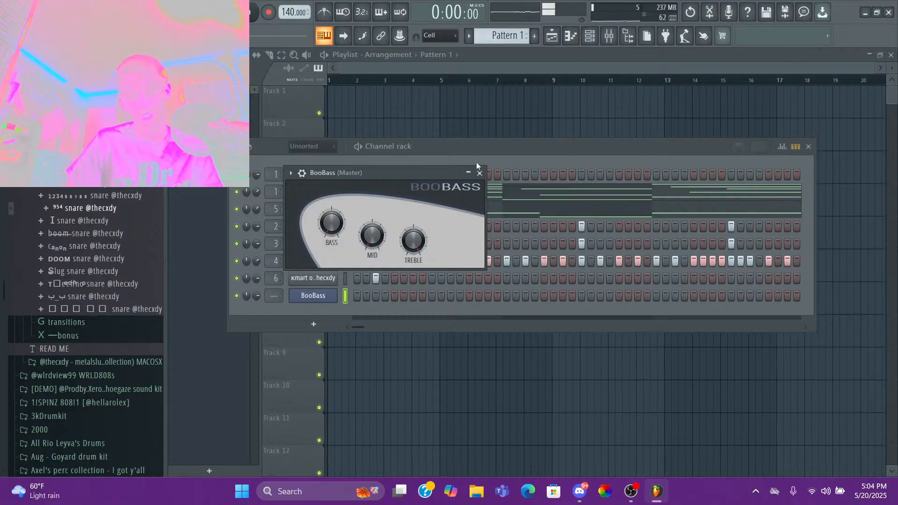
{"action": "left_click", "coordinate": [482, 173]}
- Open the BooBass channel's piano roll and play the pattern briefly
{"action": "right_click", "coordinate": [333, 296]}
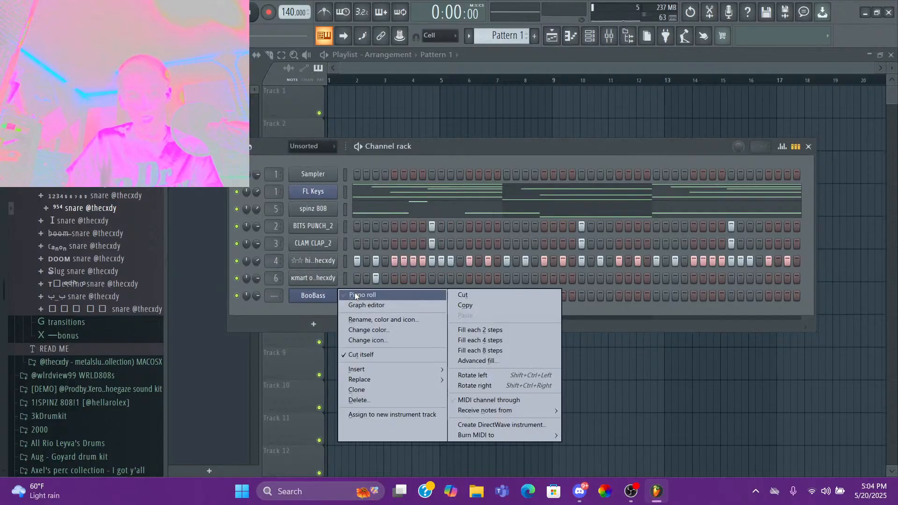
{"action": "left_click", "coordinate": [367, 295]}
{"action": "scroll", "coordinate": [336, 262], "scroll_direction": "up", "scroll_amount": 4}
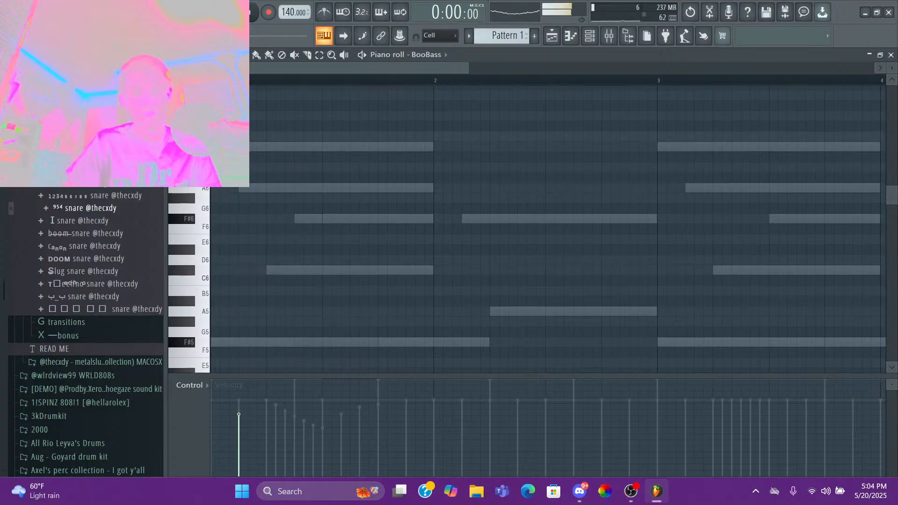
{"action": "key", "text": "space"}
{"action": "key", "text": "space"}
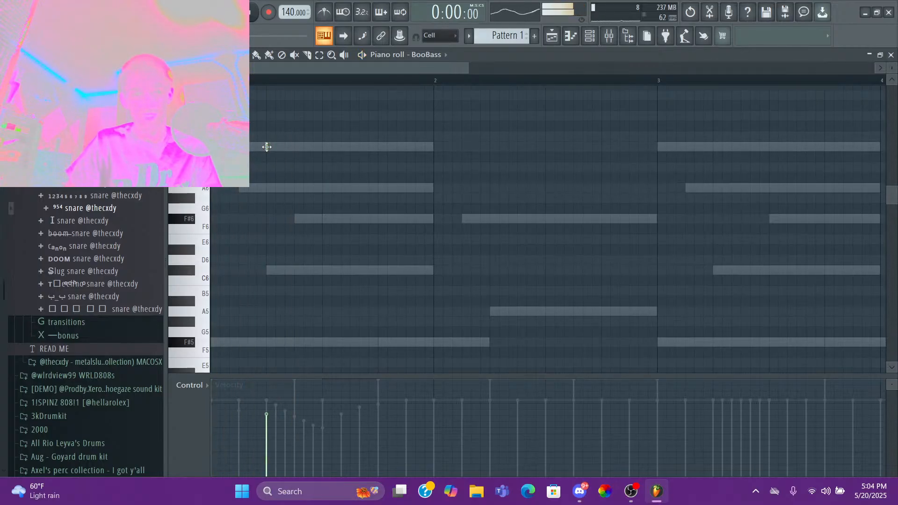
- Try a C#7 note followed by an A6 note in bar 1 of the BooBass piano roll, and delete both
{"action": "left_click_drag", "start_coordinate": [268, 146], "coordinate": [335, 161]}
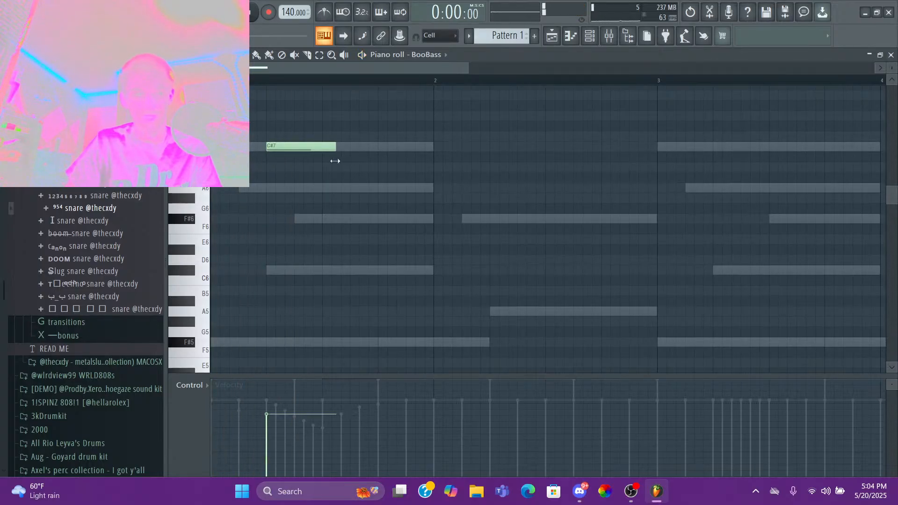
{"action": "key", "text": "space"}
{"action": "left_click", "coordinate": [336, 188]}
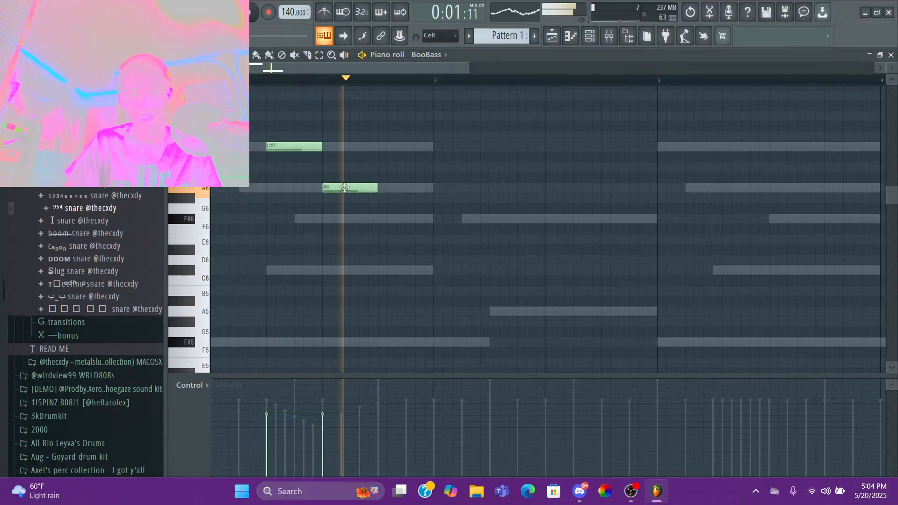
{"action": "key", "text": "space"}
{"action": "right_click", "coordinate": [343, 187]}
{"action": "right_click", "coordinate": [304, 145]}
- Try single higher notes in bar 1 of the BooBass piano roll, delete them and play the pattern
{"action": "scroll", "coordinate": [332, 169], "scroll_direction": "up", "scroll_amount": 5}
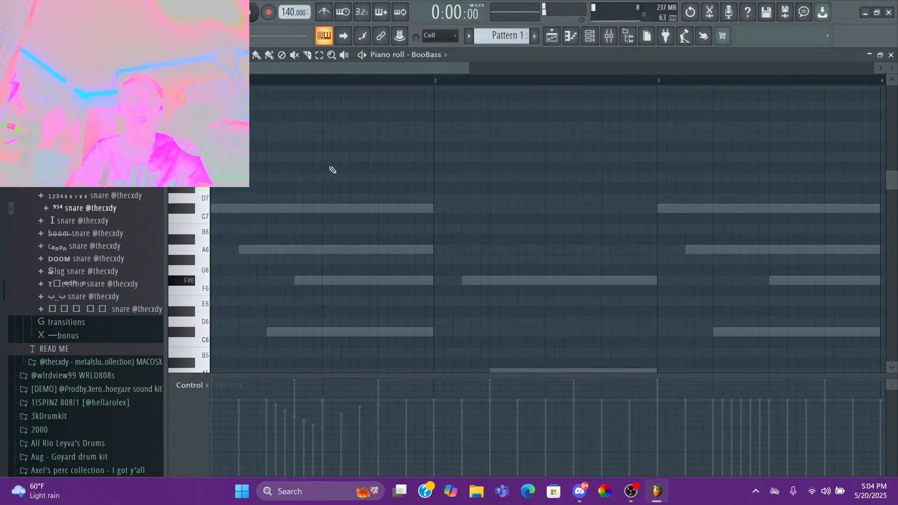
{"action": "scroll", "coordinate": [332, 169], "scroll_direction": "up", "scroll_amount": 1}
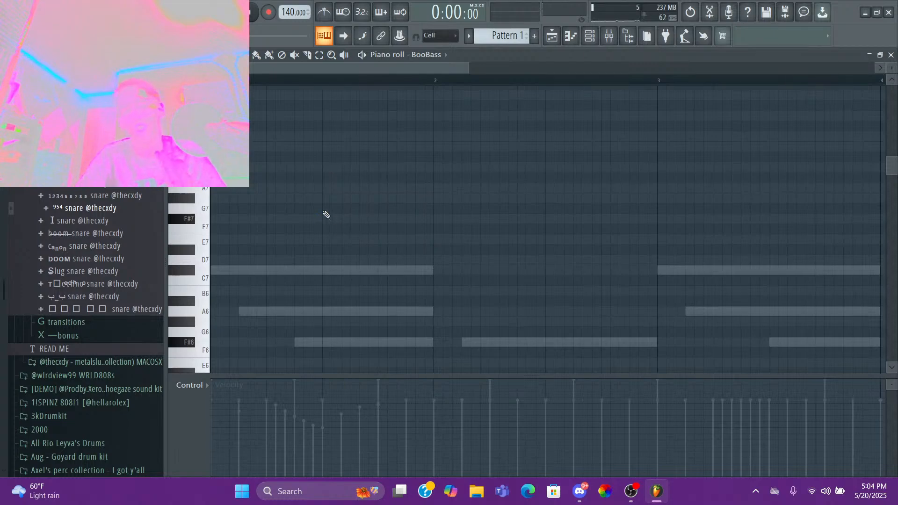
{"action": "scroll", "coordinate": [308, 216], "scroll_direction": "down", "scroll_amount": 4}
{"action": "mouse_move", "coordinate": [283, 178]}
{"action": "left_mouse_down"}
{"action": "mouse_move", "coordinate": [262, 179]}
{"action": "mouse_move", "coordinate": [271, 170]}
{"action": "mouse_move", "coordinate": [273, 193]}
{"action": "left_mouse_up"}
{"action": "right_click", "coordinate": [294, 191]}
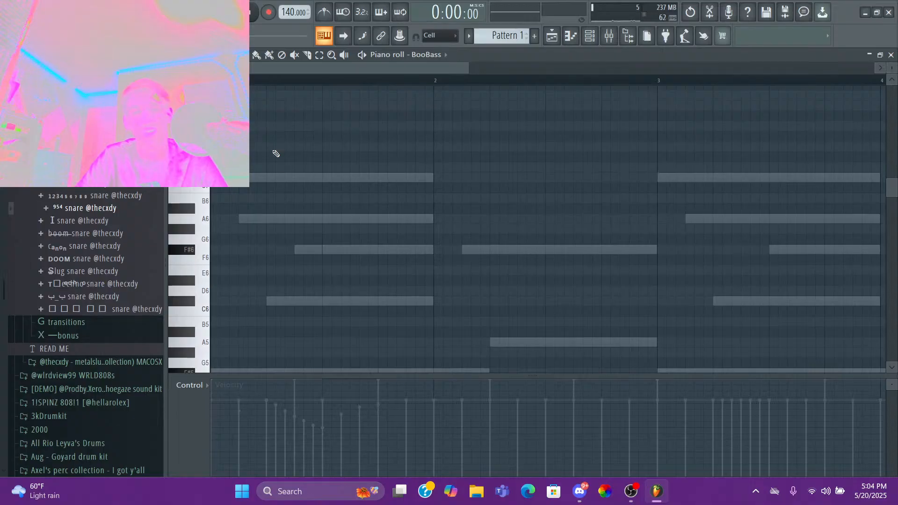
{"action": "scroll", "coordinate": [260, 189], "scroll_direction": "up", "scroll_amount": 1}
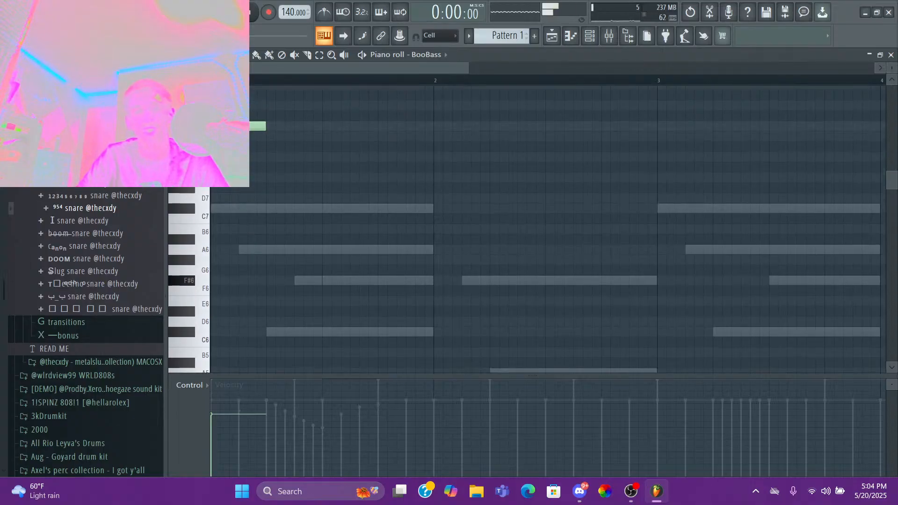
{"action": "key", "text": "space"}
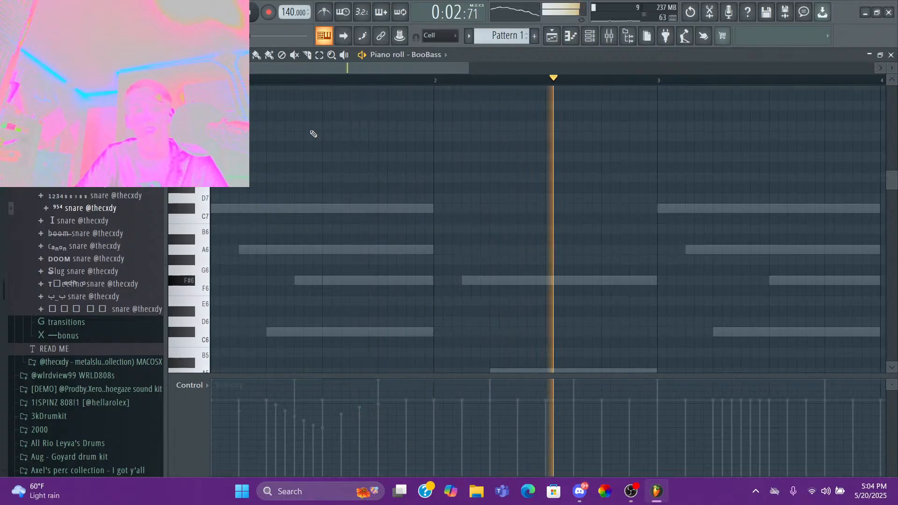
{"action": "key", "text": "space"}
- Place a descending run of D8, C#8, B7 and A7 across bar 2 for BooBass and play the pattern
{"action": "scroll", "coordinate": [439, 157], "scroll_direction": "up", "scroll_amount": 2}
{"action": "mouse_move", "coordinate": [438, 137]}
{"action": "left_mouse_down"}
{"action": "mouse_move", "coordinate": [449, 146]}
{"action": "mouse_move", "coordinate": [466, 136]}
{"action": "left_mouse_up"}
{"action": "left_click", "coordinate": [496, 145]}
{"action": "left_click", "coordinate": [557, 167]}
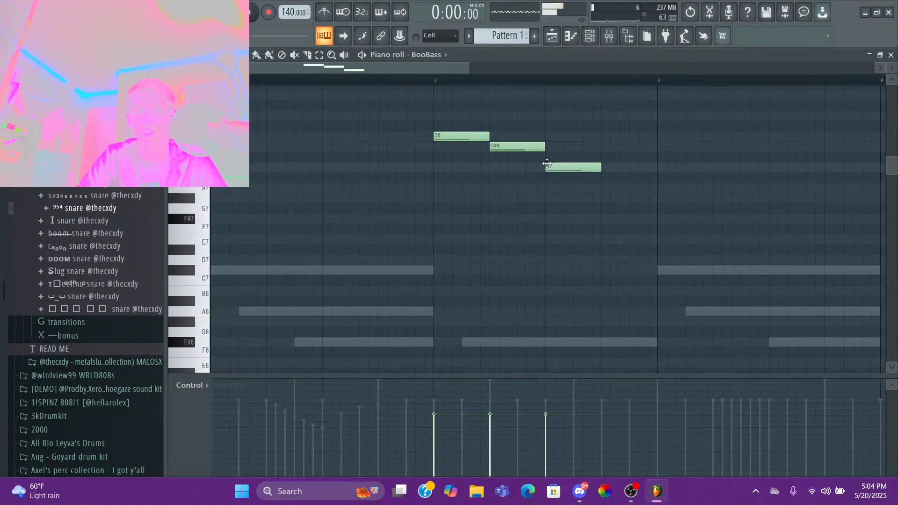
{"action": "left_click", "coordinate": [605, 188]}
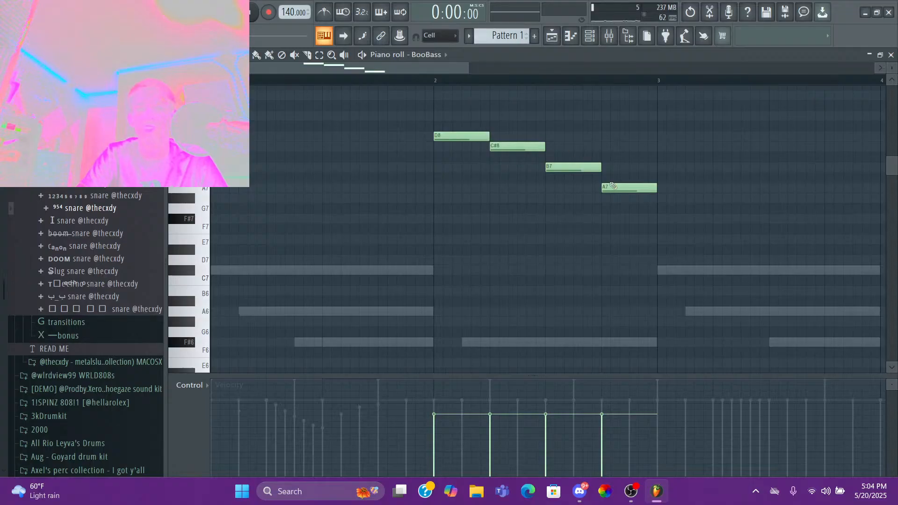
{"action": "key", "text": "space"}
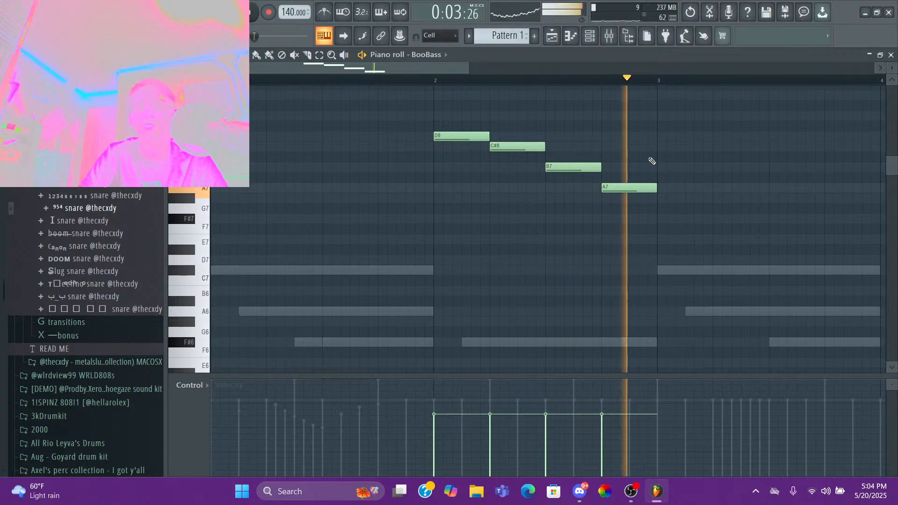
{"action": "key", "text": "space"}
- Duplicate the BooBass run from bars 1–2 into bars 3–4 and play the pattern
{"action": "scroll", "coordinate": [310, 140], "scroll_direction": "up", "scroll_amount": 2}
{"action": "left_click", "coordinate": [319, 54]}
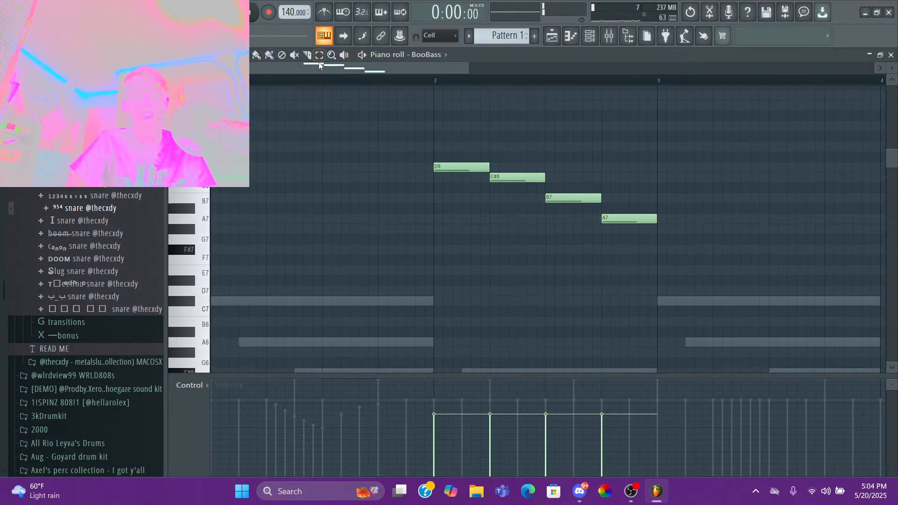
{"action": "left_click_drag", "start_coordinate": [661, 80], "coordinate": [259, 128]}
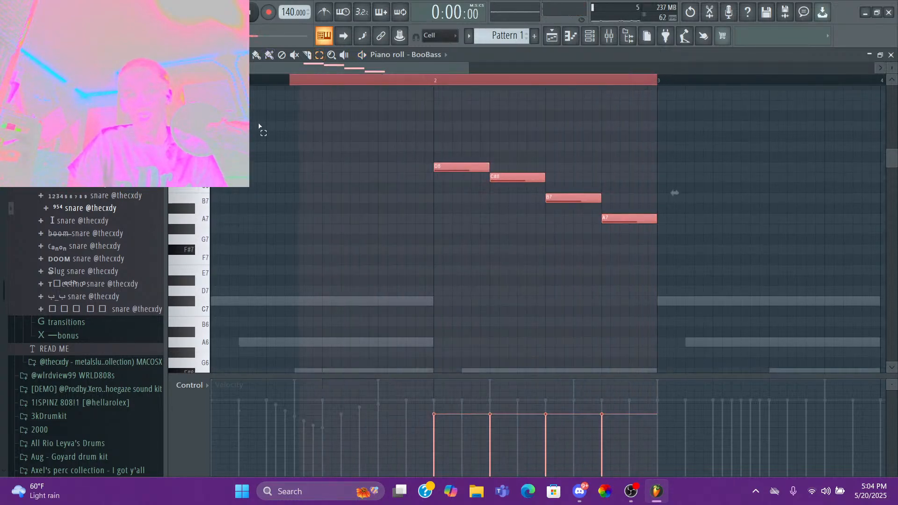
{"action": "key", "text": "ctrl+b"}
{"action": "scroll", "coordinate": [391, 82], "scroll_direction": "down", "scroll_amount": 3}
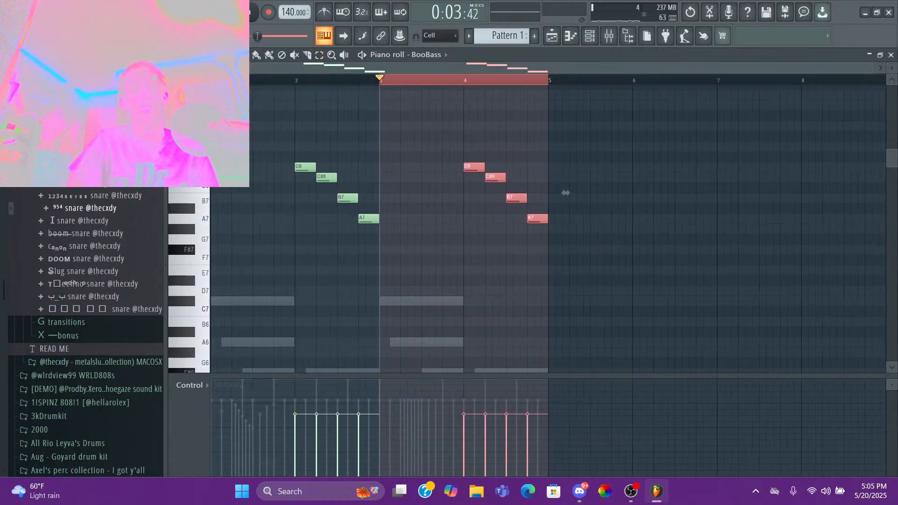
{"action": "left_click", "coordinate": [233, 80]}
{"action": "key", "text": "space"}
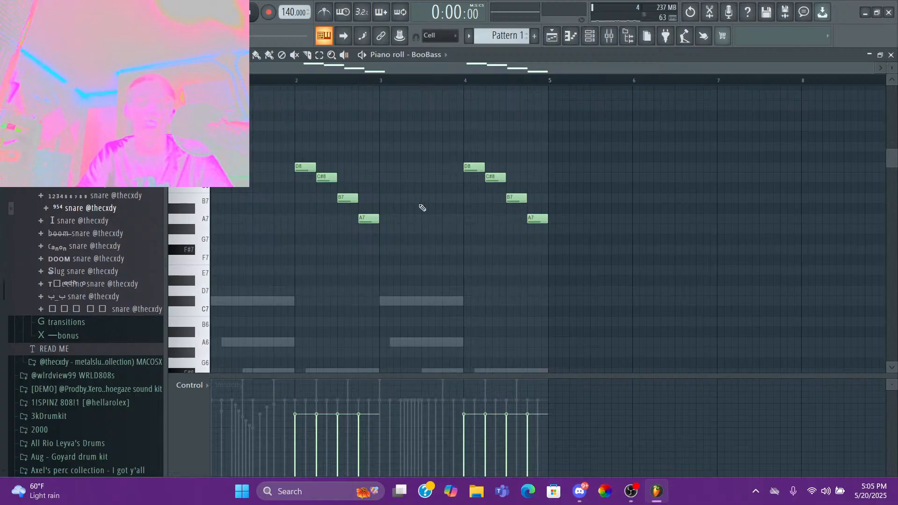
- Route the BooBass channel to mixer track 7 and rename that track Guitar
{"action": "left_click", "coordinate": [590, 35]}
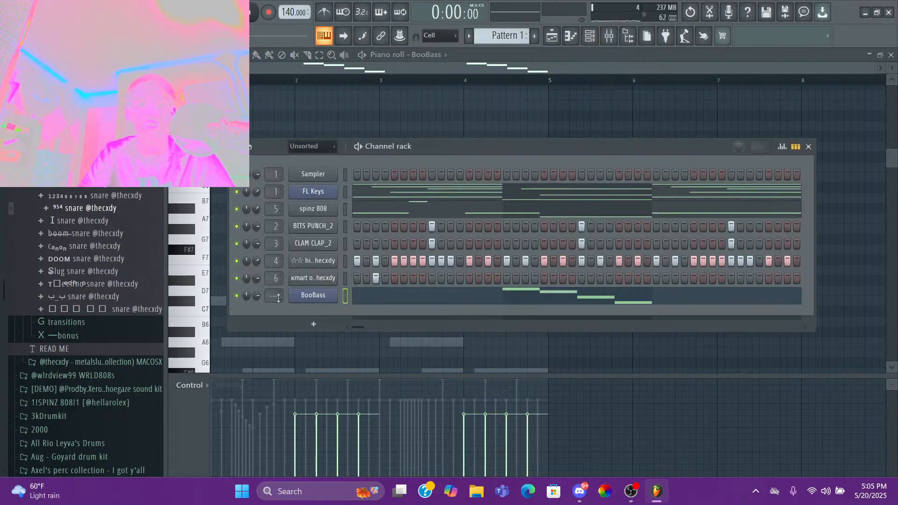
{"action": "left_click_drag", "start_coordinate": [276, 296], "coordinate": [276, 289]}
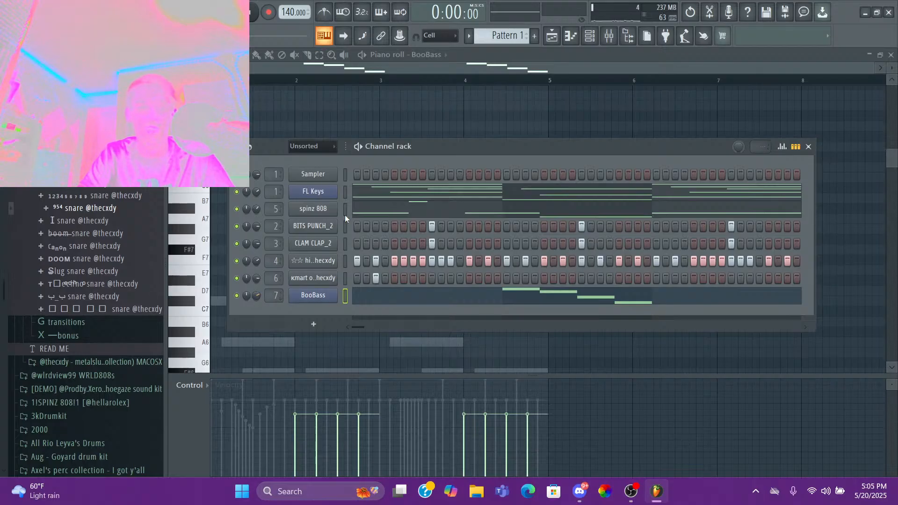
{"action": "left_click", "coordinate": [608, 36]}
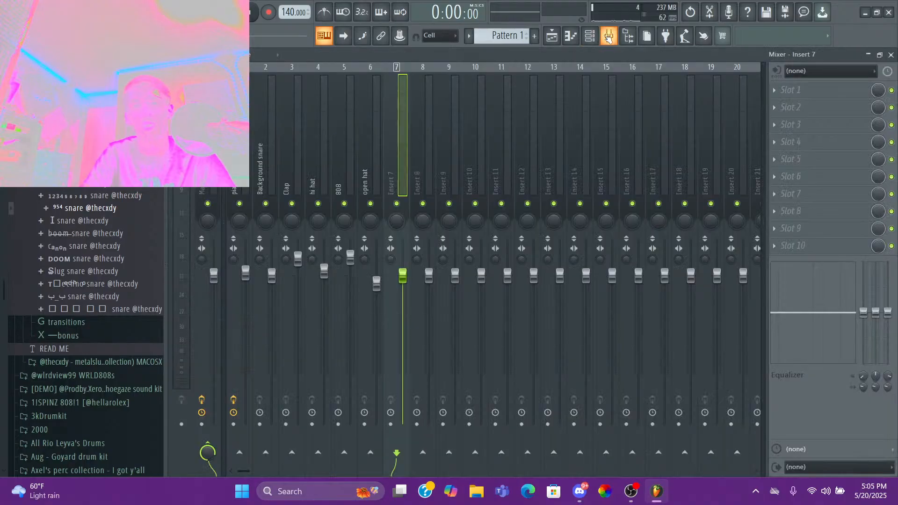
{"action": "right_click", "coordinate": [398, 190]}
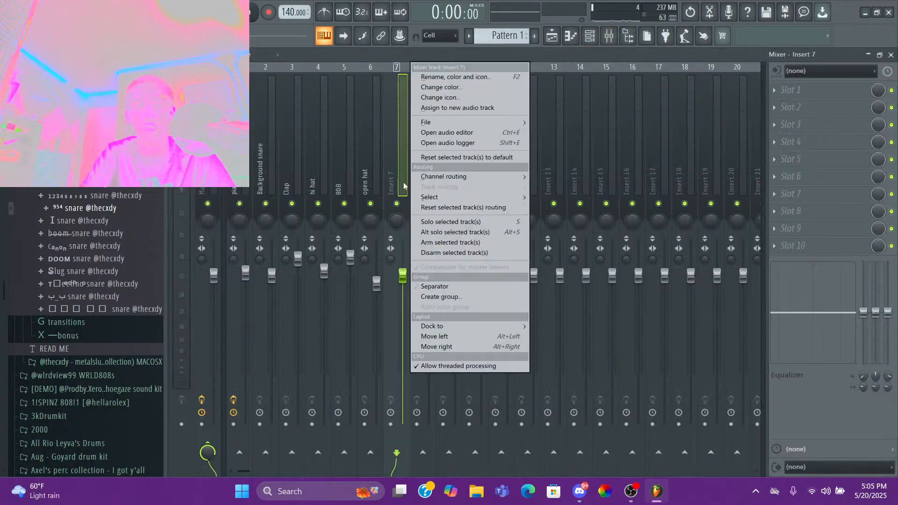
{"action": "left_click", "coordinate": [440, 73]}
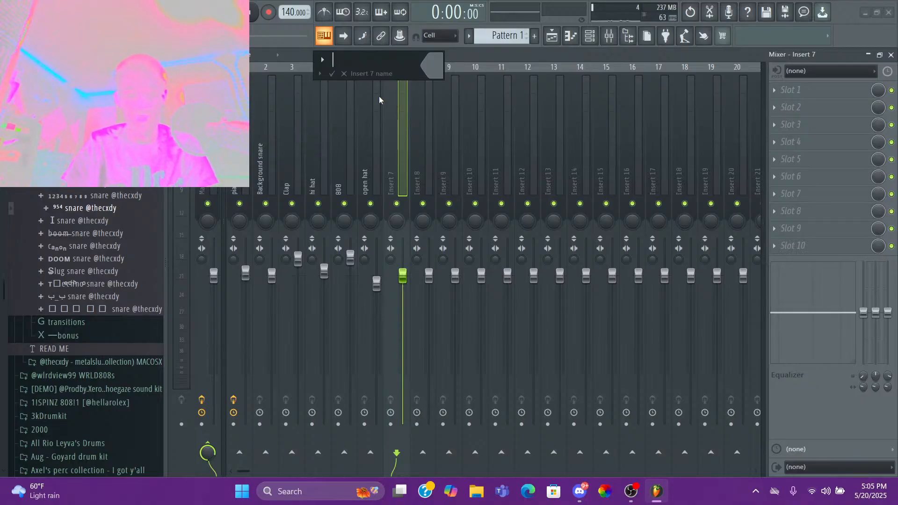
{"action": "type", "text": "Guit"}
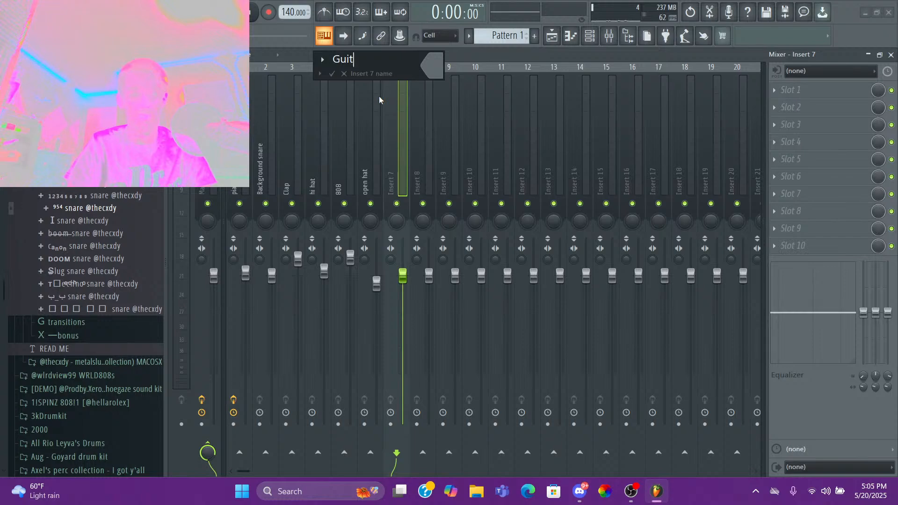
{"action": "type", "text": "ar"}
{"action": "key", "text": "Return"}
- Lower the Guitar track's fader slightly while the pattern plays
{"action": "key", "text": "space"}
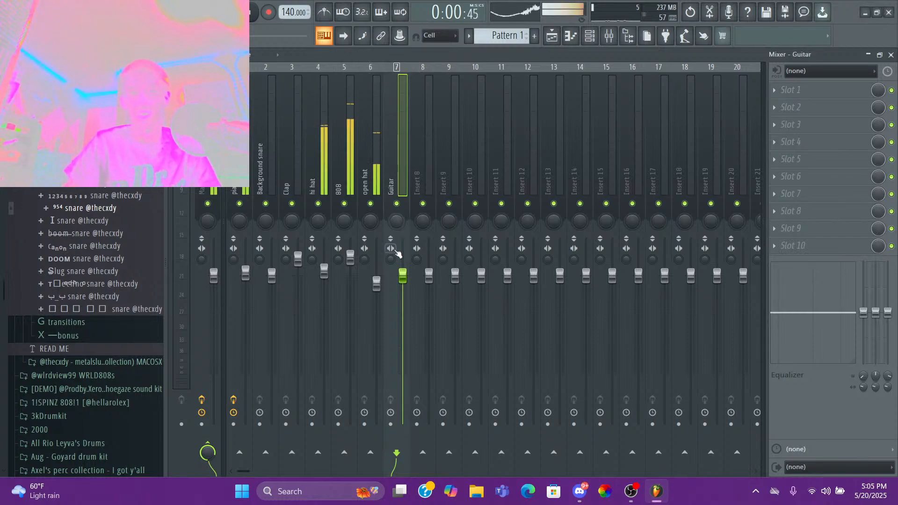
{"action": "left_click_drag", "start_coordinate": [403, 273], "coordinate": [403, 284]}
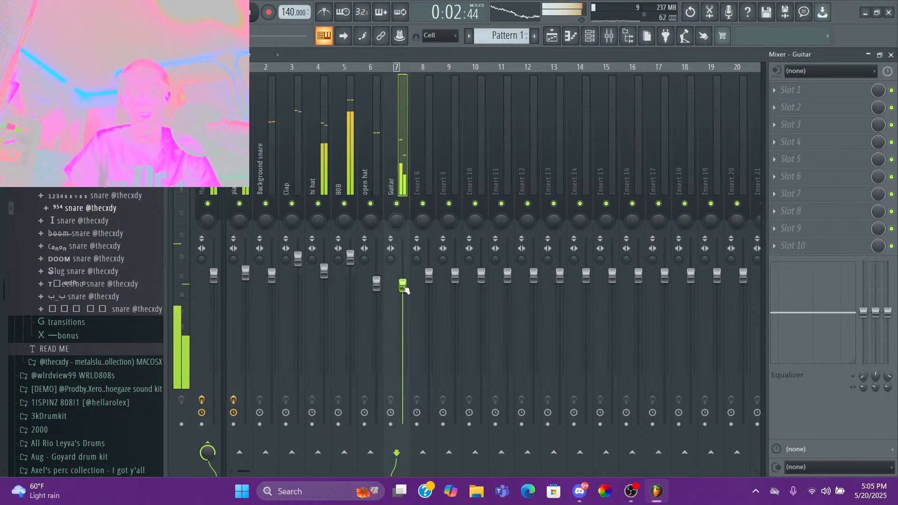
{"action": "key", "text": "space"}
- Load Fruity Delay 3 into slot 1 of the Guitar track and reduce its feedback level and wet output
{"action": "left_click", "coordinate": [826, 98]}
{"action": "mouse_move", "coordinate": [795, 104]}
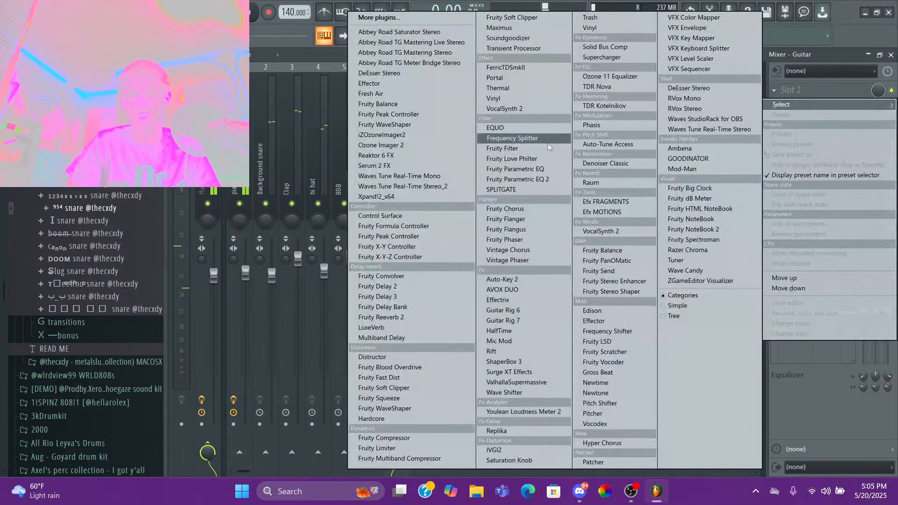
{"action": "left_click", "coordinate": [397, 297]}
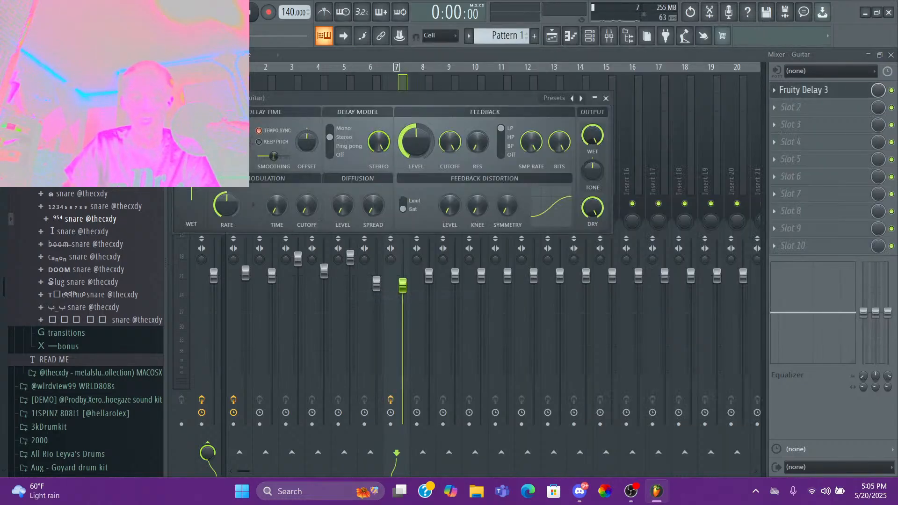
{"action": "left_click_drag", "start_coordinate": [416, 140], "coordinate": [415, 169]}
{"action": "left_click_drag", "start_coordinate": [592, 135], "coordinate": [592, 159]}
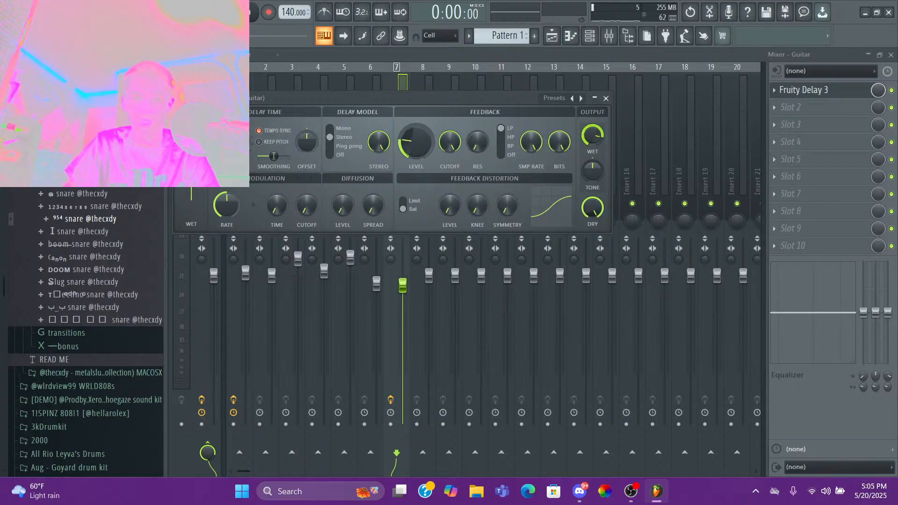
- Lower the Guitar track's fader further and raise Fruity Delay 3's output tone while auditioning the pattern
{"action": "left_click", "coordinate": [606, 99]}
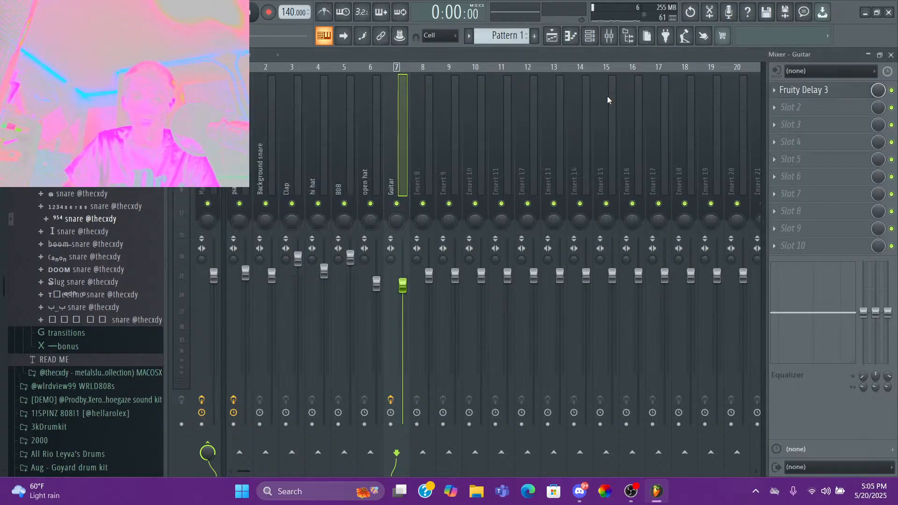
{"action": "key", "text": "space"}
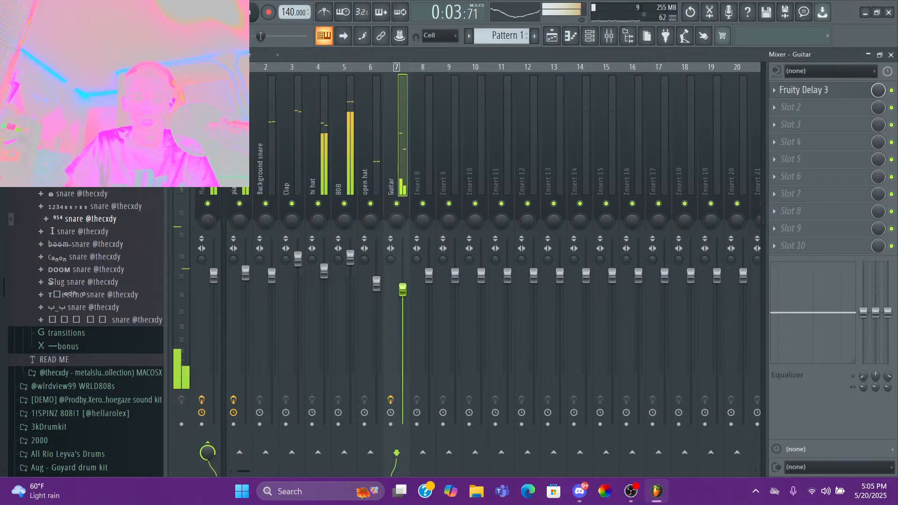
{"action": "key", "text": "space"}
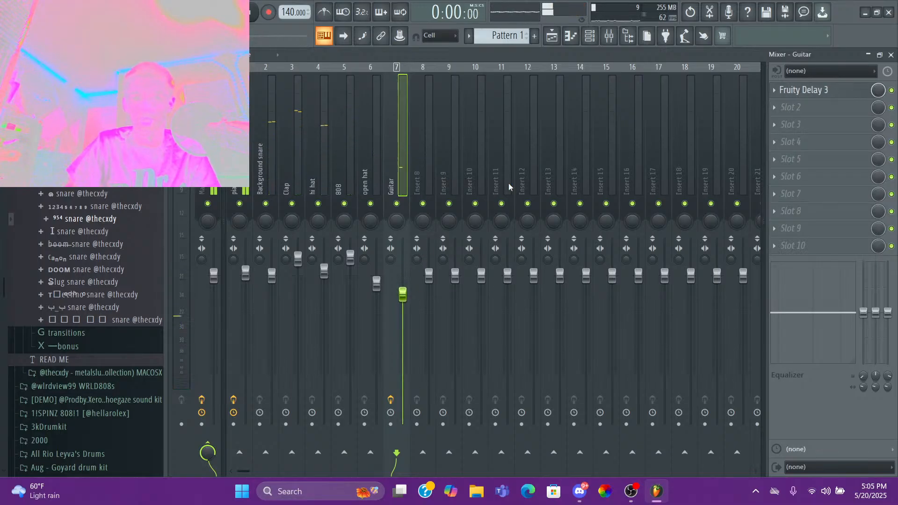
{"action": "left_click", "coordinate": [805, 91]}
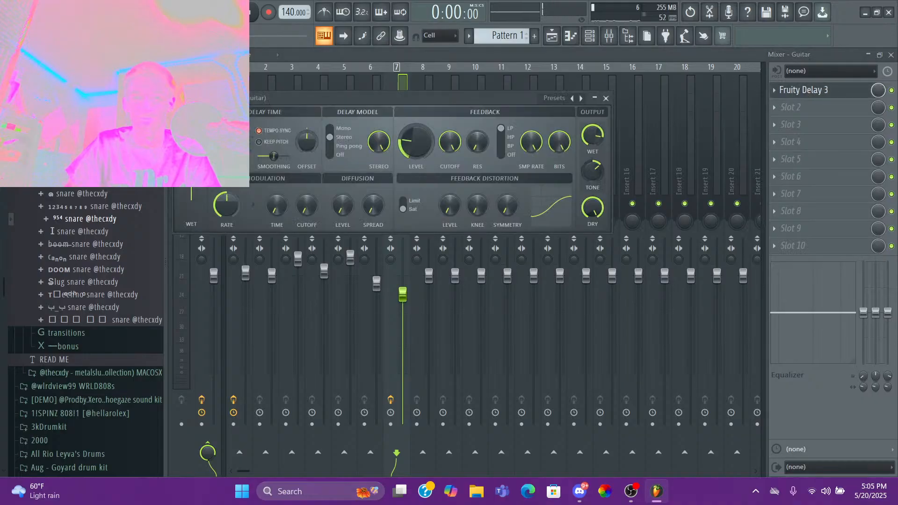
{"action": "left_click", "coordinate": [403, 85]}
{"action": "key", "text": "space"}
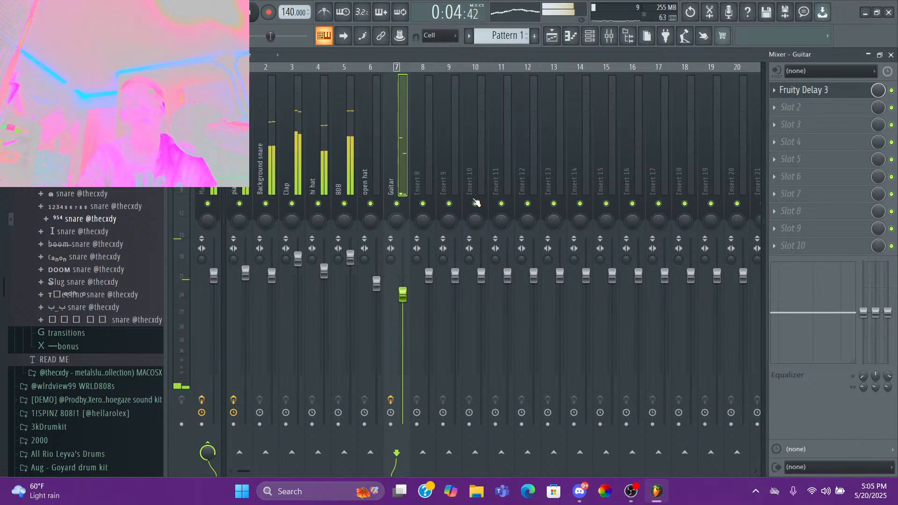
{"action": "left_click_drag", "start_coordinate": [403, 291], "coordinate": [401, 297]}
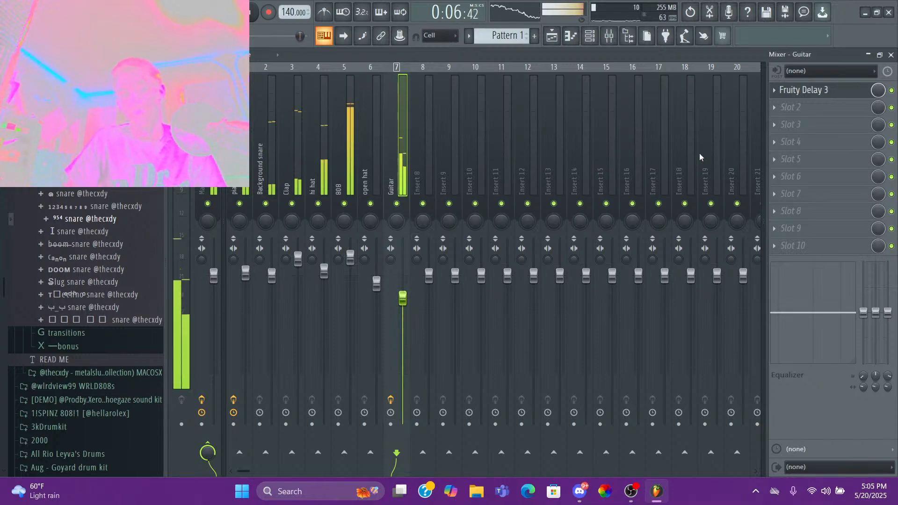
{"action": "key", "text": "space"}
- Play the pattern repeatedly and review the Fruity Delay 3 settings on the Guitar track and the Master track's effects
{"action": "left_click", "coordinate": [809, 90]}
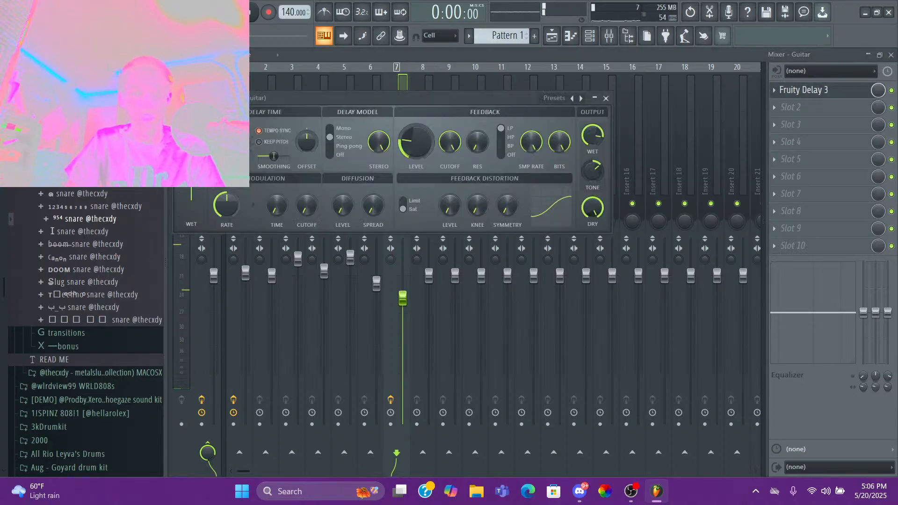
{"action": "left_click", "coordinate": [387, 90]}
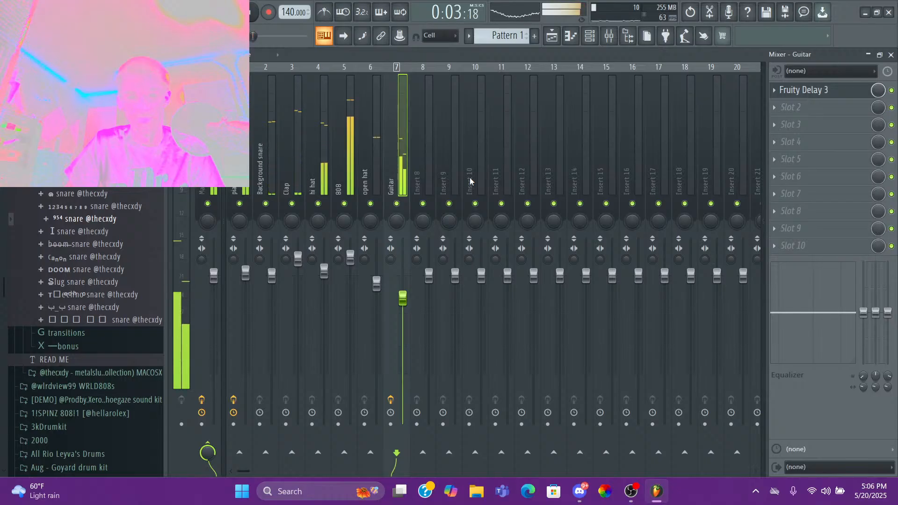
{"action": "key", "text": "space"}
{"action": "left_click", "coordinate": [816, 93]}
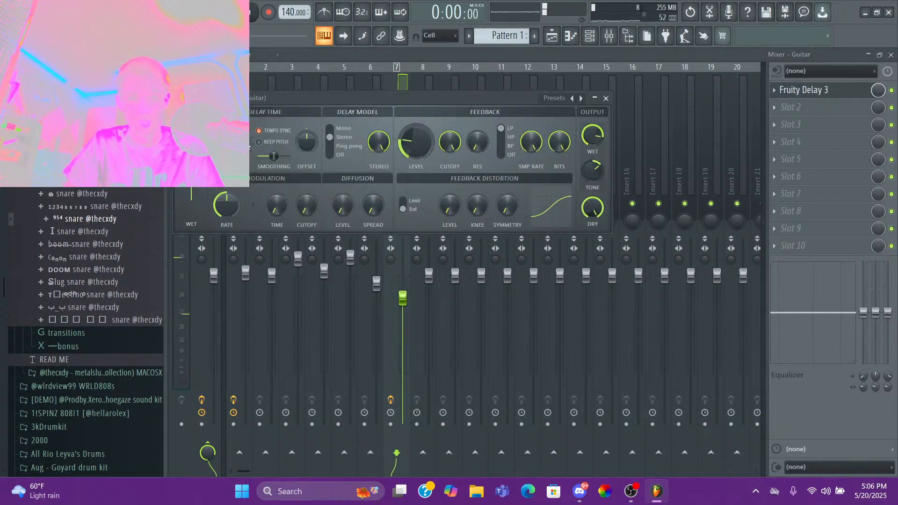
{"action": "left_click", "coordinate": [397, 75]}
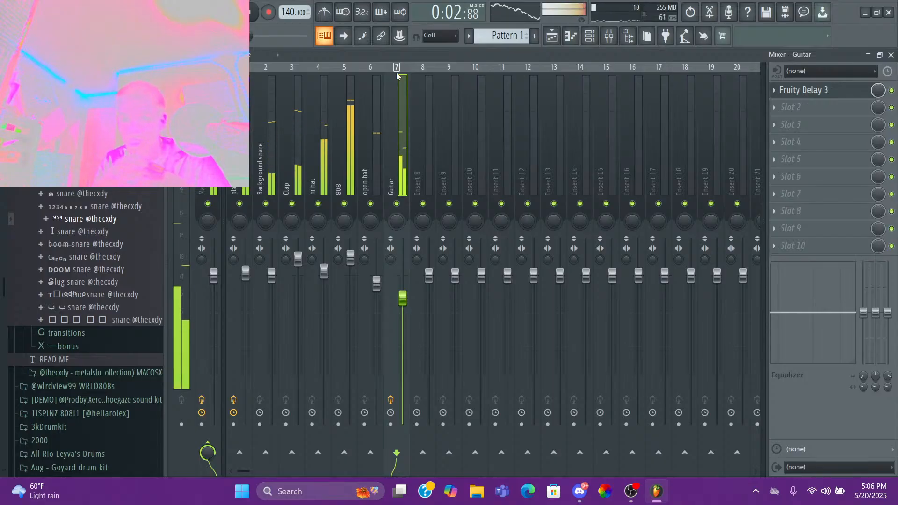
{"action": "key", "text": "space"}
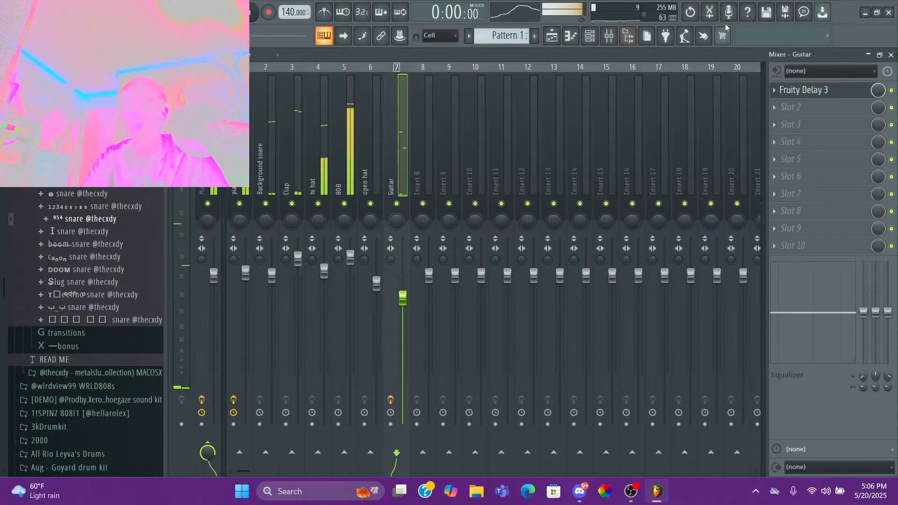
{"action": "left_click", "coordinate": [793, 96]}
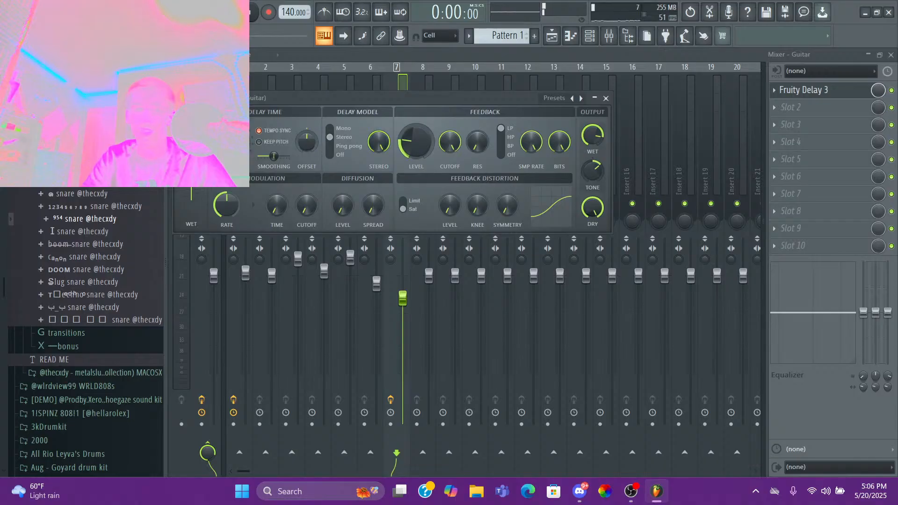
{"action": "left_click", "coordinate": [606, 99]}
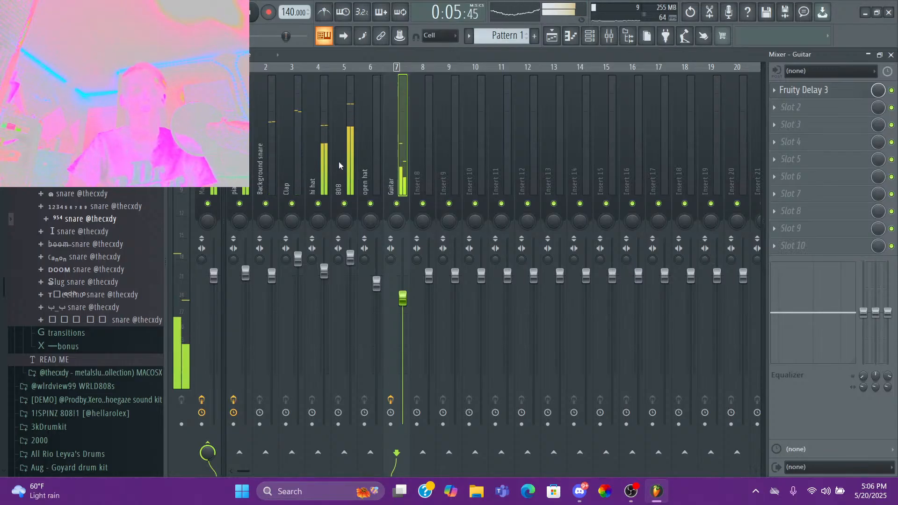
{"action": "left_click", "coordinate": [208, 318]}
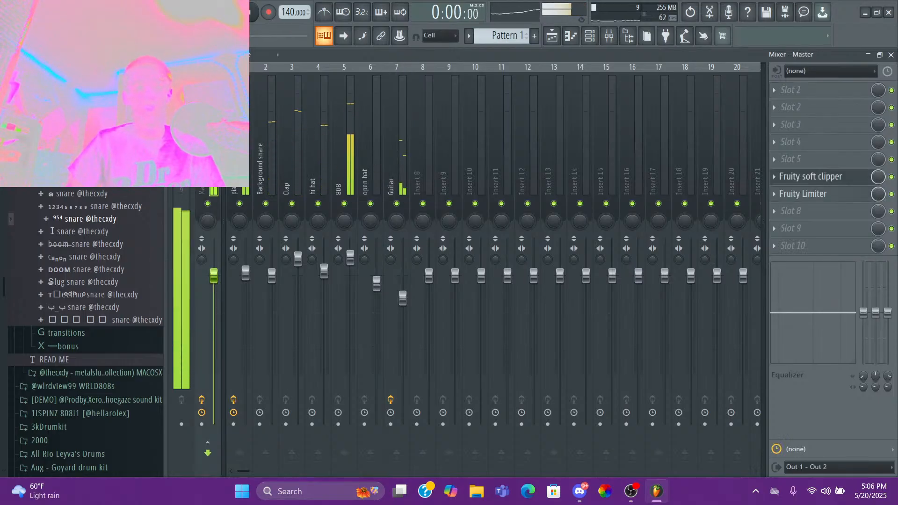
- Open the playlist, play Pattern 1, and split it by channel into separate patterns
{"action": "left_click", "coordinate": [552, 36]}
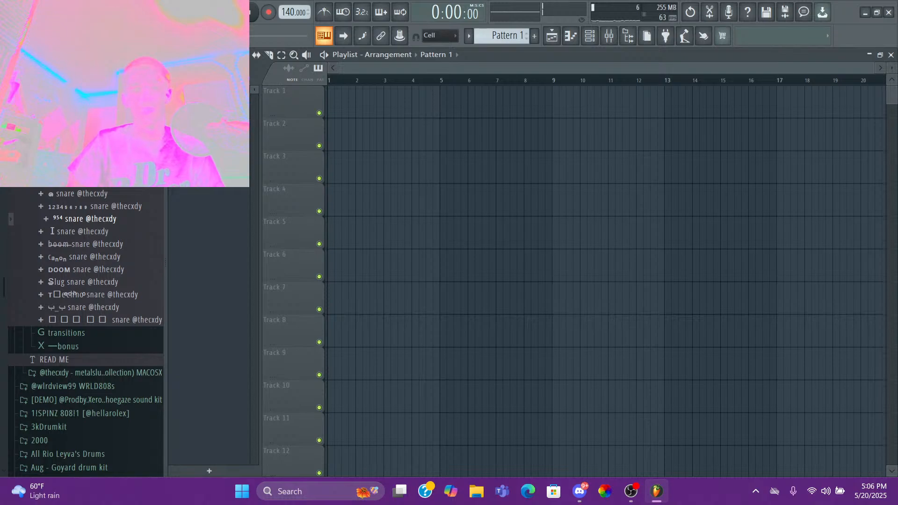
{"action": "key", "text": "space"}
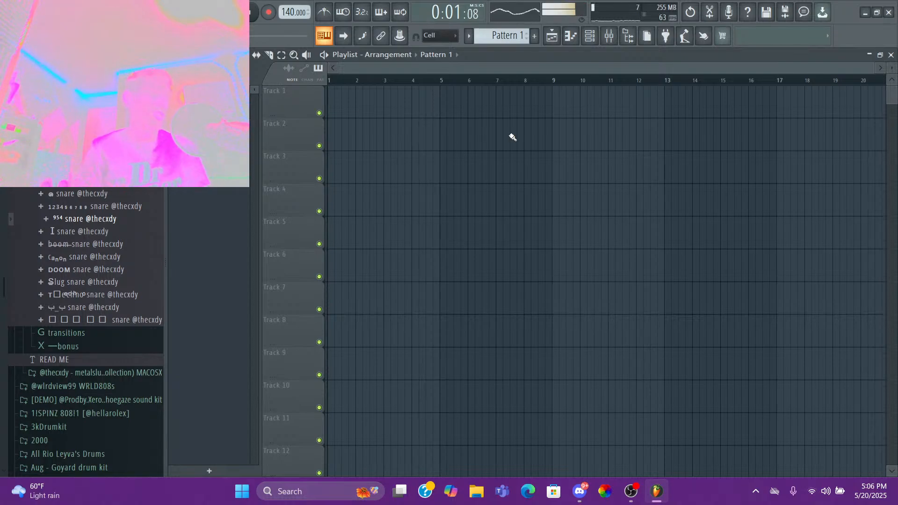
{"action": "key", "text": "space"}
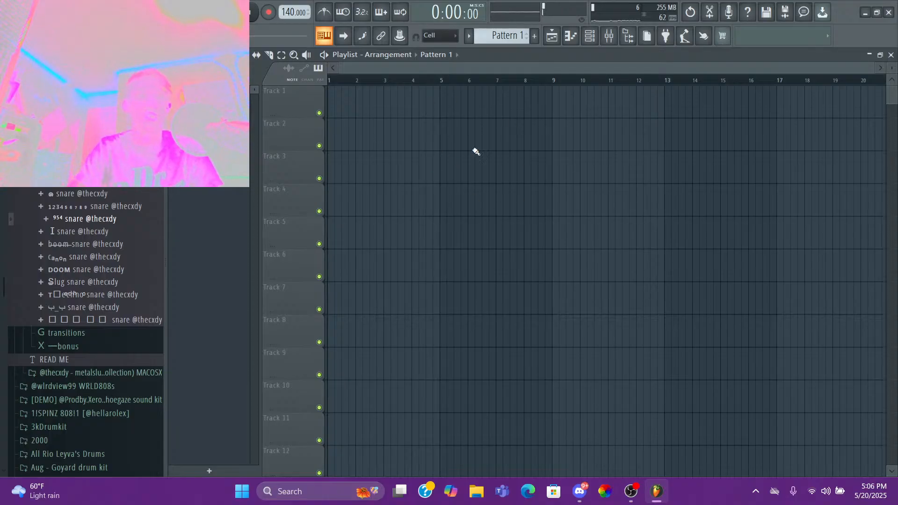
{"action": "right_click", "coordinate": [226, 94]}
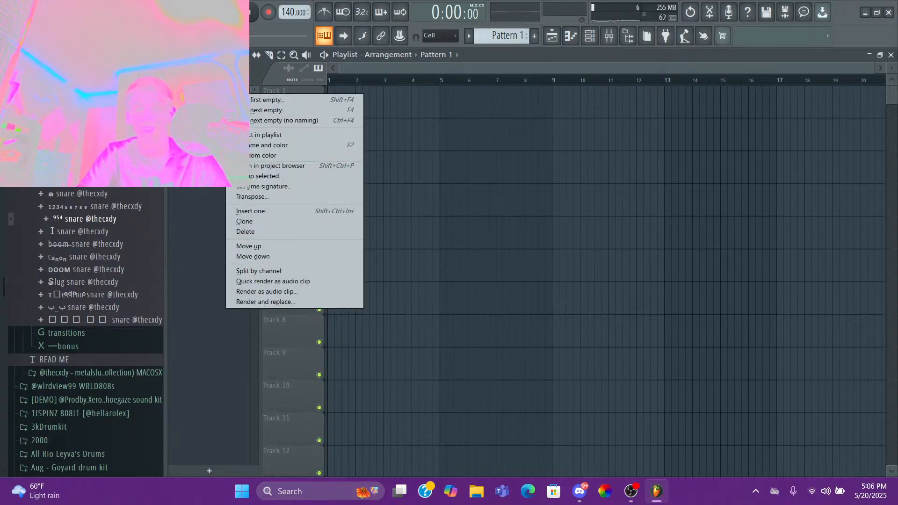
{"action": "left_click", "coordinate": [215, 159]}
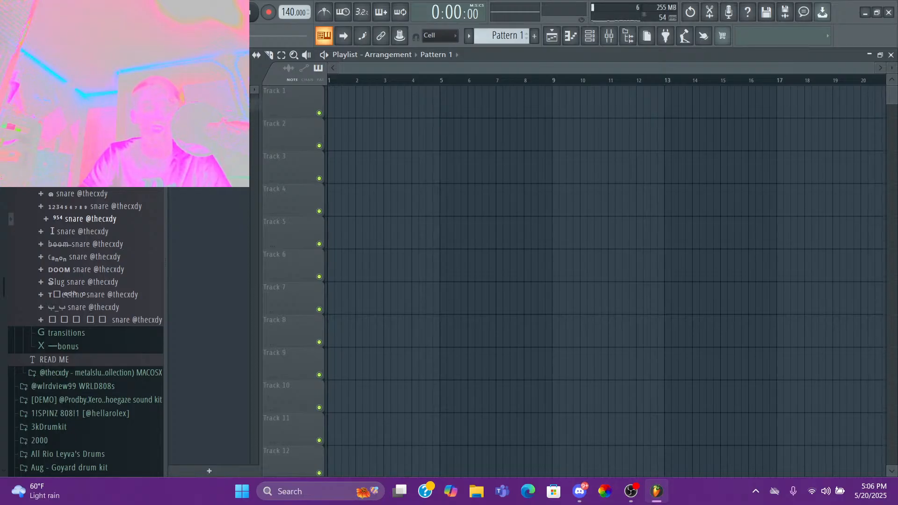
{"action": "right_click", "coordinate": [226, 94]}
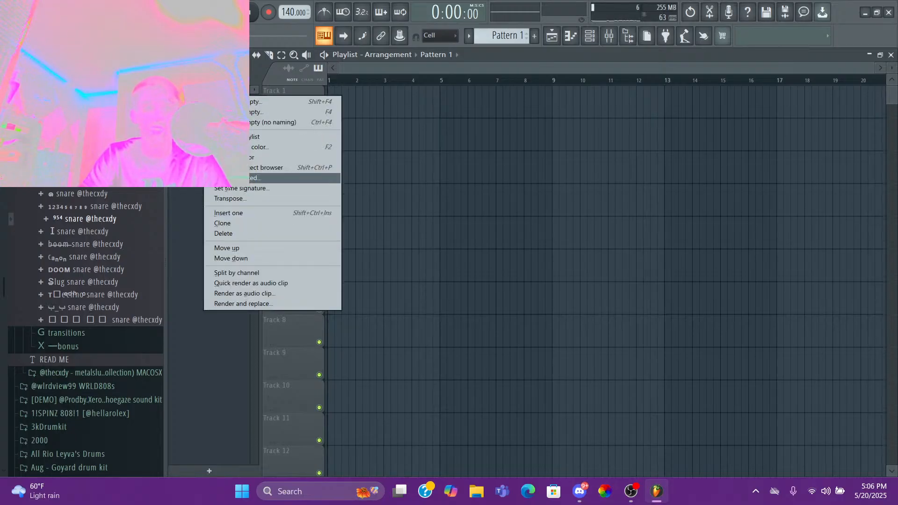
{"action": "left_click", "coordinate": [235, 273]}
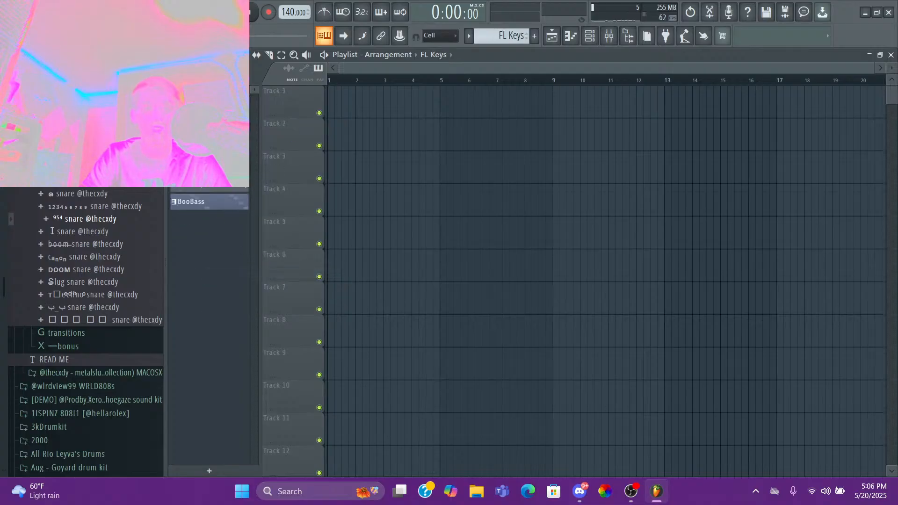
- Move the BooBass pattern directly below FL Keys in the pattern list and select all the split patterns
{"action": "left_click", "coordinate": [214, 208]}
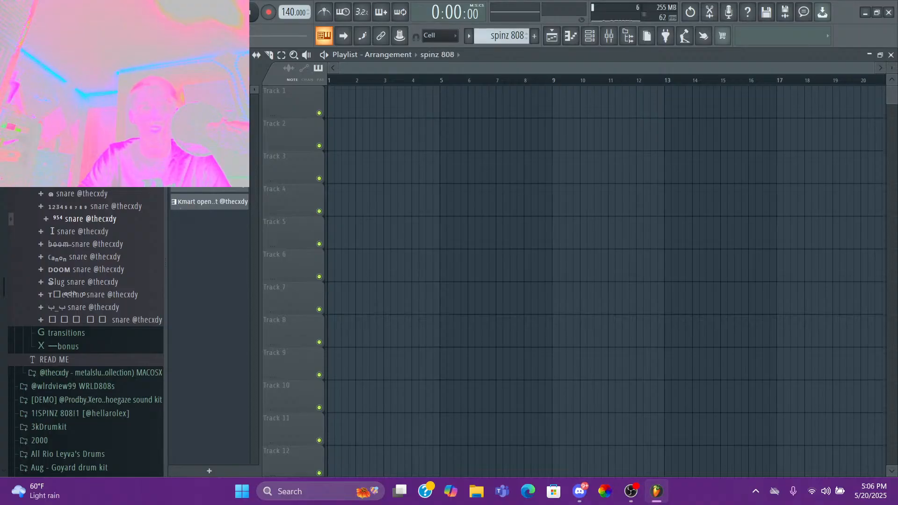
{"action": "left_click", "coordinate": [226, 167]}
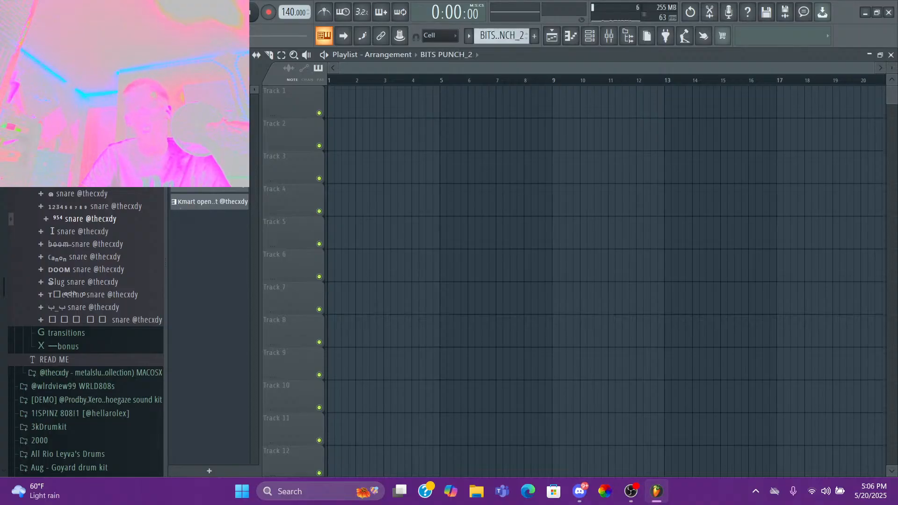
{"action": "left_click", "coordinate": [227, 182]}
{"action": "left_click", "coordinate": [231, 191]}
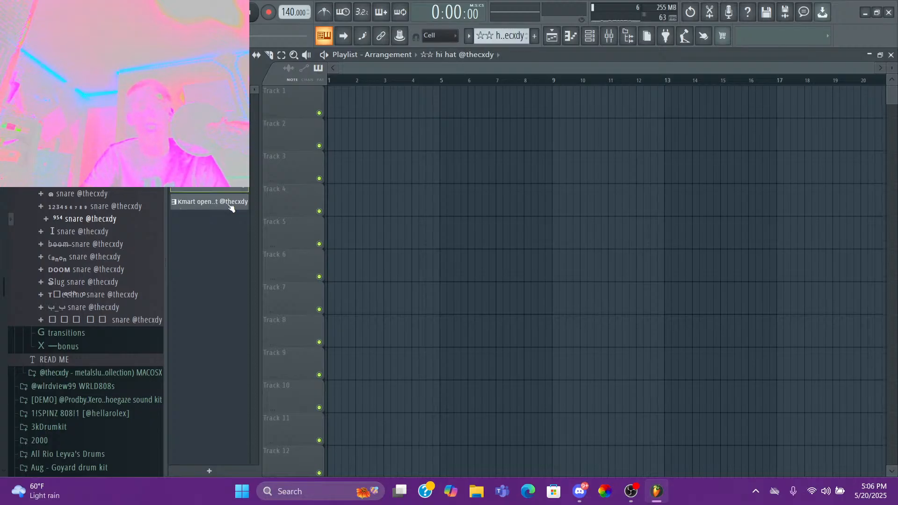
{"action": "left_click", "coordinate": [221, 204]}
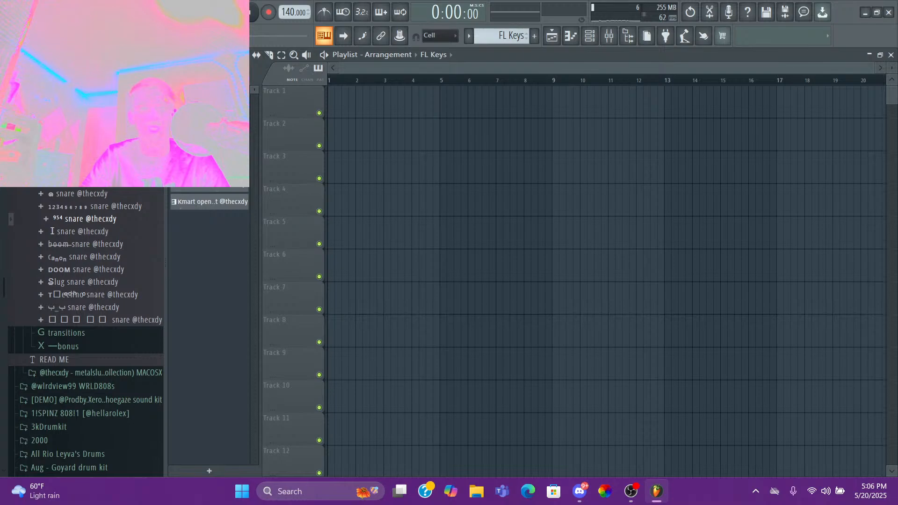
{"action": "left_click", "coordinate": [227, 204]}
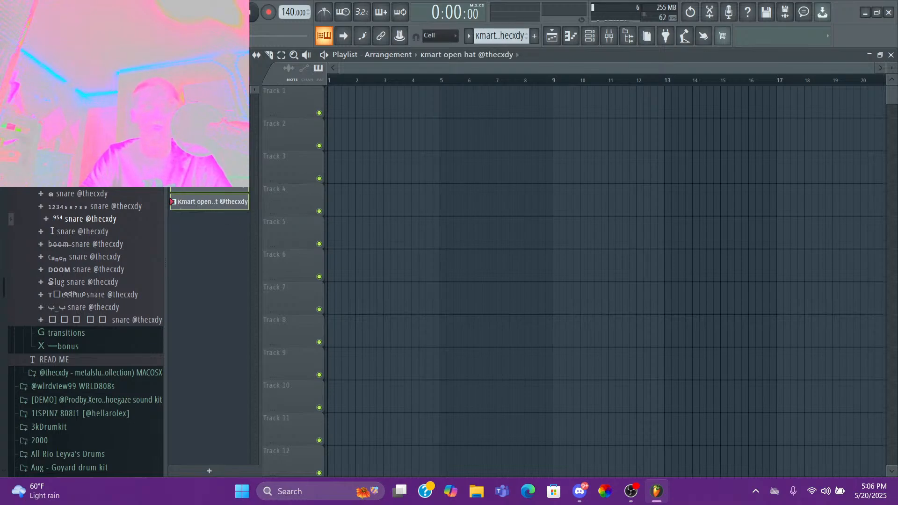
- Place the selected patterns at bar 1 on Tracks 1–7 of the playlist and duplicate them to fill bars 1–16
{"action": "left_click_drag", "start_coordinate": [209, 96], "coordinate": [333, 108]}
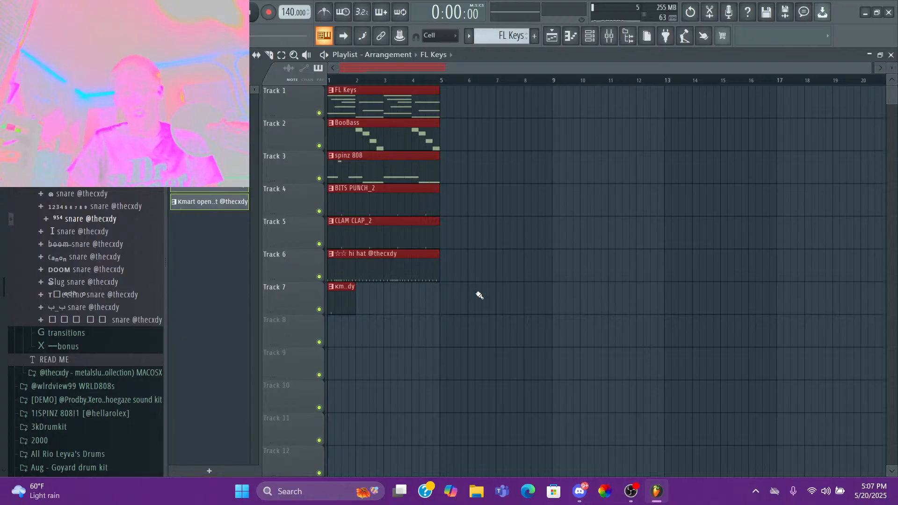
{"action": "key", "text": "ctrl+b"}
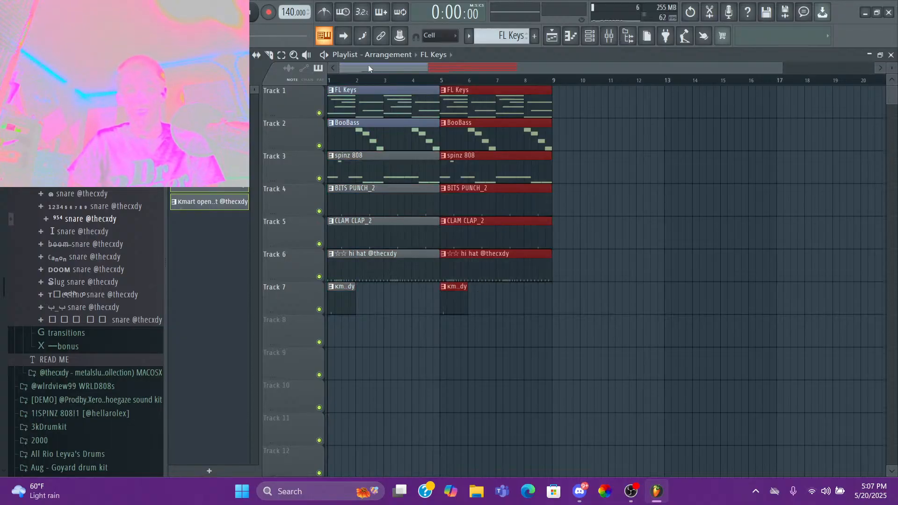
{"action": "left_click_drag", "start_coordinate": [345, 80], "coordinate": [259, 274]}
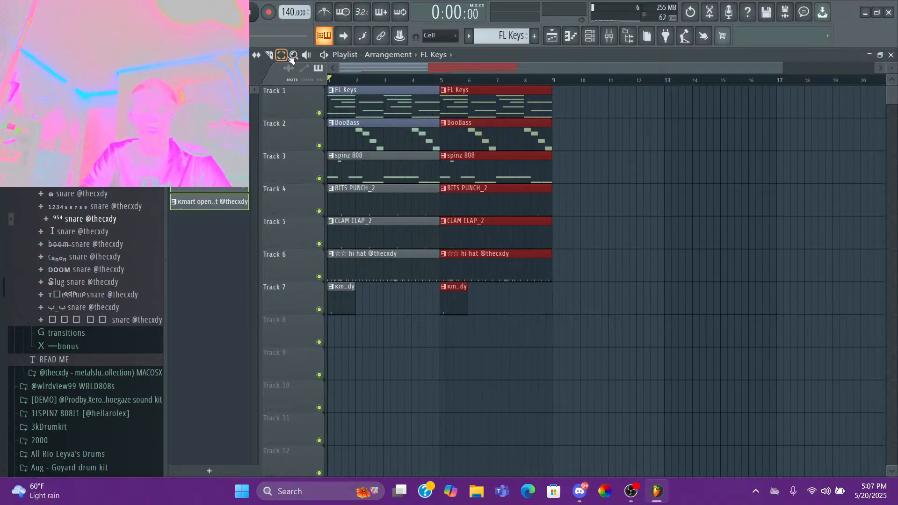
{"action": "key", "text": "ctrl+a"}
{"action": "key", "text": "ctrl+b"}
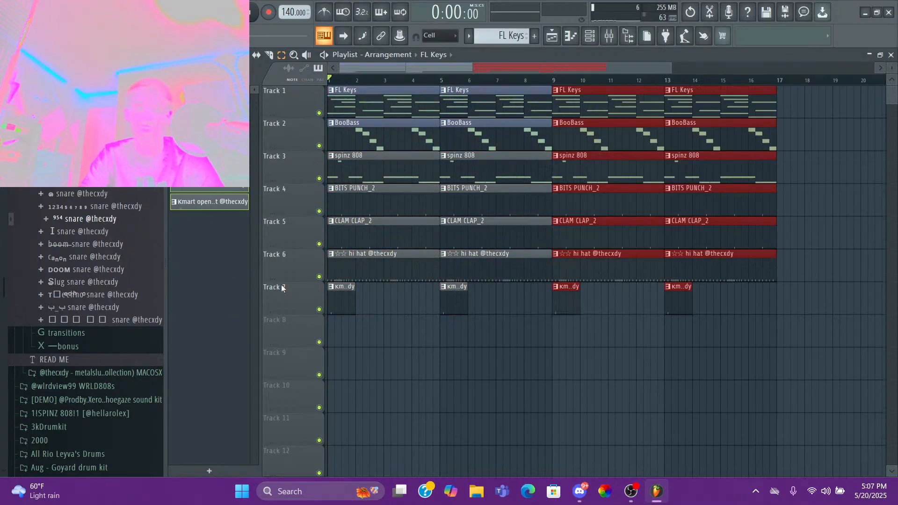
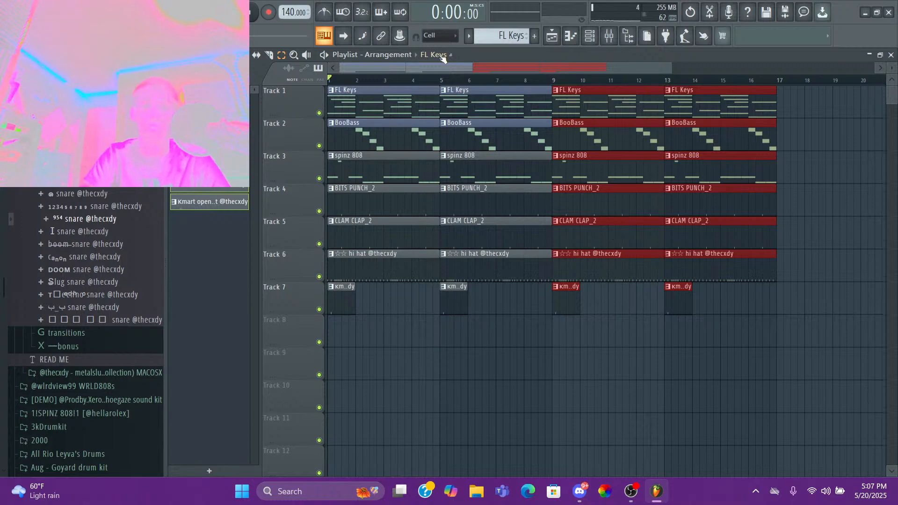
- Try time selections over bars 1–4 and 5–8 of the arrangement, and return the playhead to bar 1
{"action": "left_click_drag", "start_coordinate": [442, 80], "coordinate": [329, 81]}
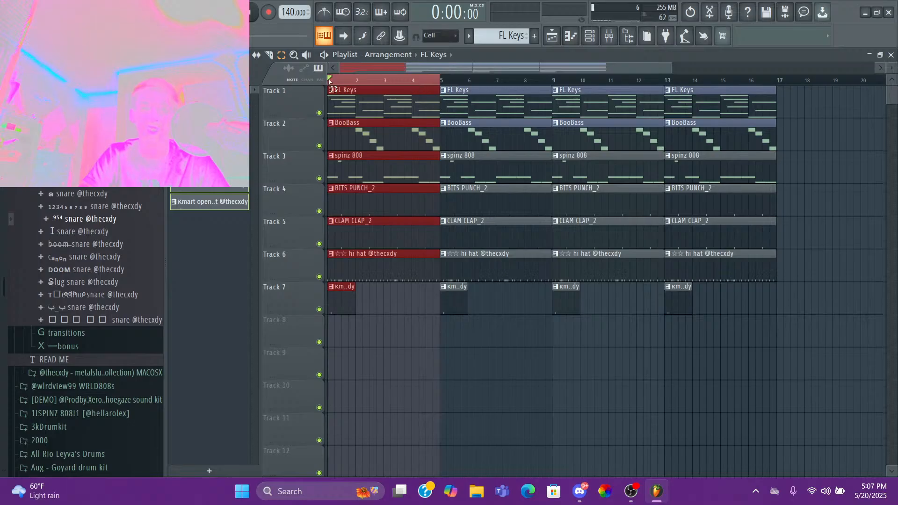
{"action": "left_click_drag", "start_coordinate": [330, 82], "coordinate": [553, 96]}
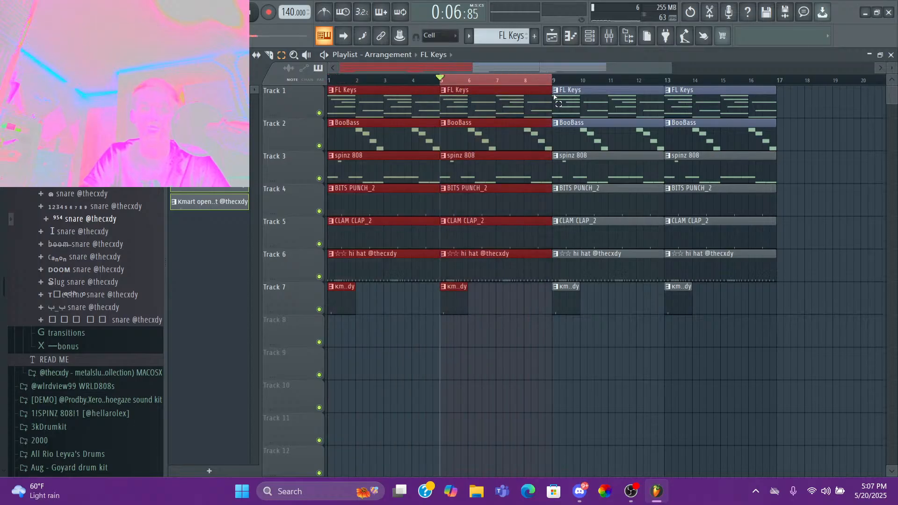
{"action": "left_click", "coordinate": [441, 84]}
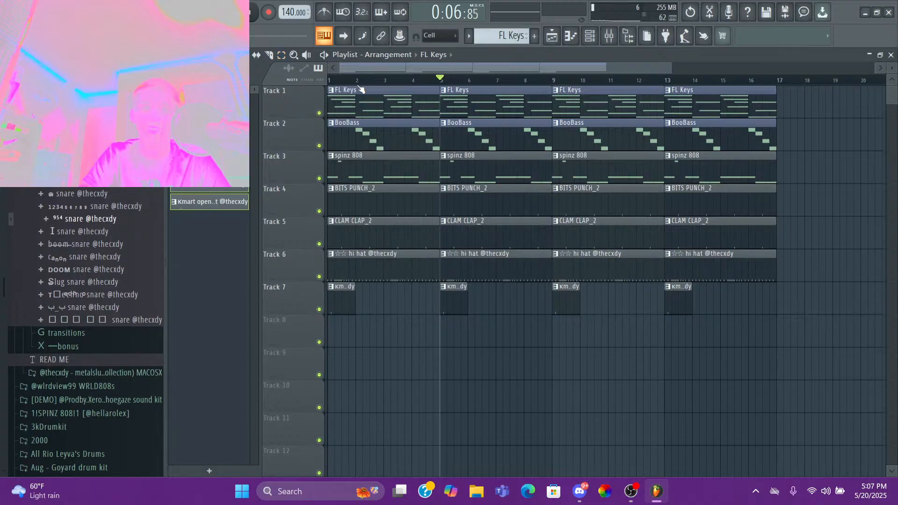
{"action": "left_click_drag", "start_coordinate": [358, 84], "coordinate": [263, 89]}
{"action": "left_click_drag", "start_coordinate": [362, 82], "coordinate": [330, 88]}
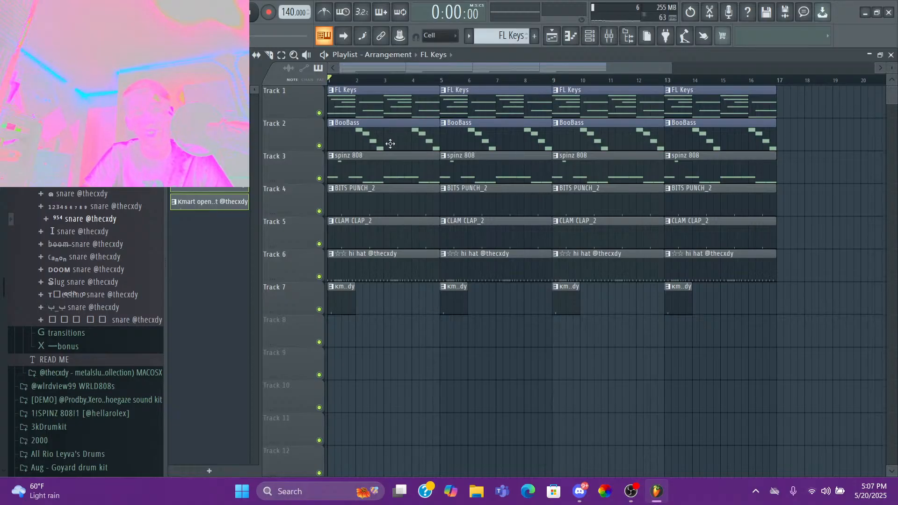
- Delete the BooBass clips at bars 1 and 9 and the hi-hat clip at bar 9, and play the transition into bar 9
{"action": "right_click", "coordinate": [391, 129]}
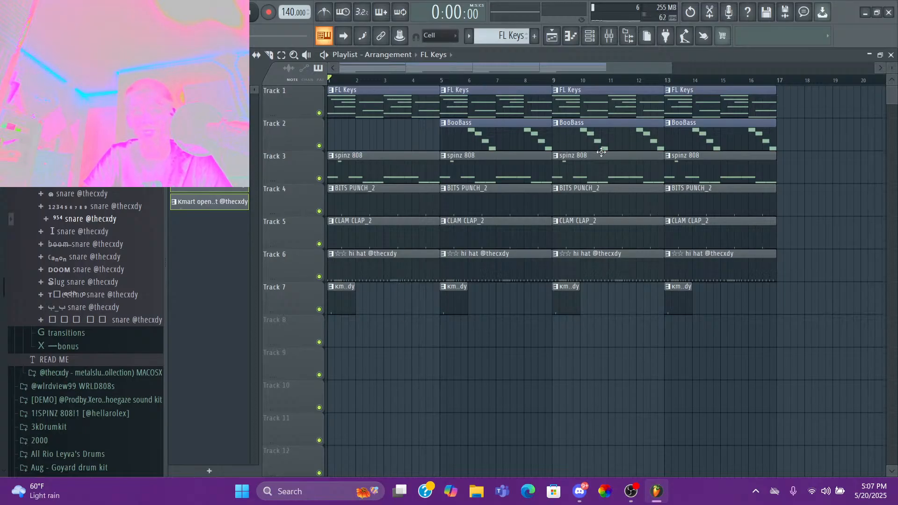
{"action": "right_click", "coordinate": [604, 148]}
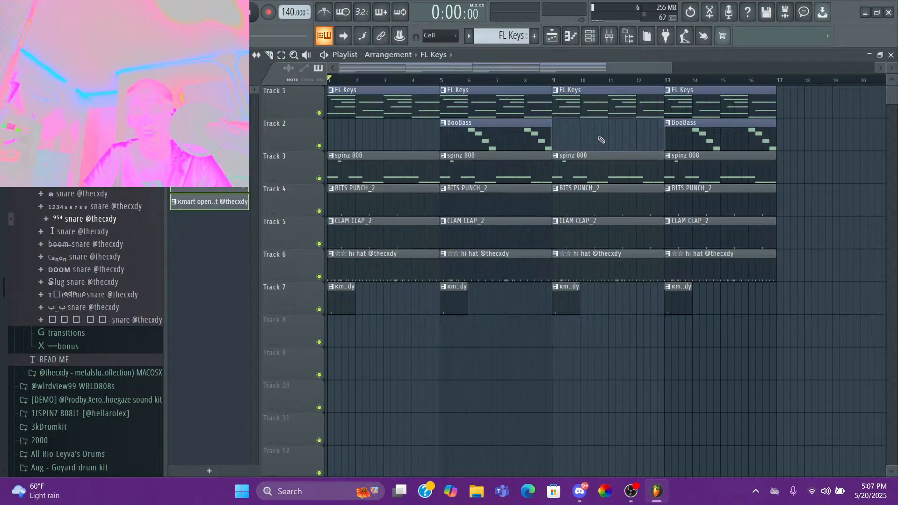
{"action": "right_click", "coordinate": [605, 268]}
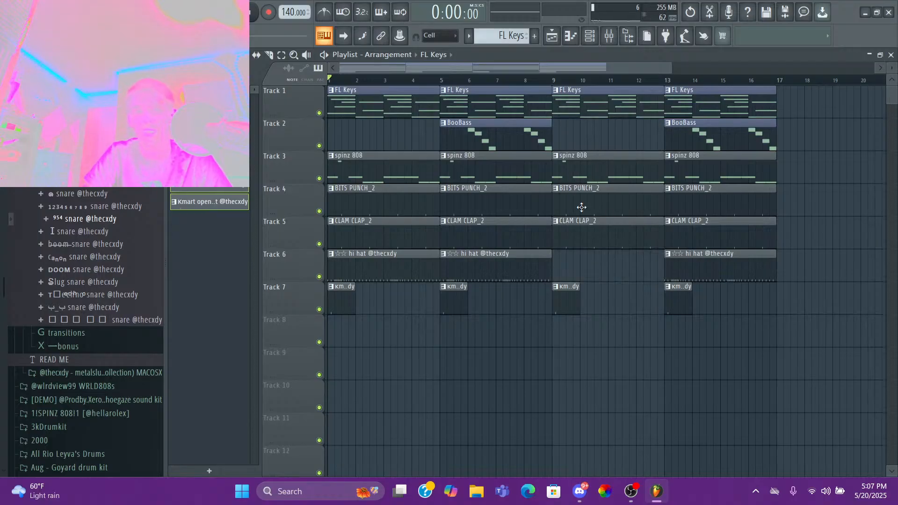
{"action": "left_click", "coordinate": [544, 80]}
{"action": "key", "text": "space"}
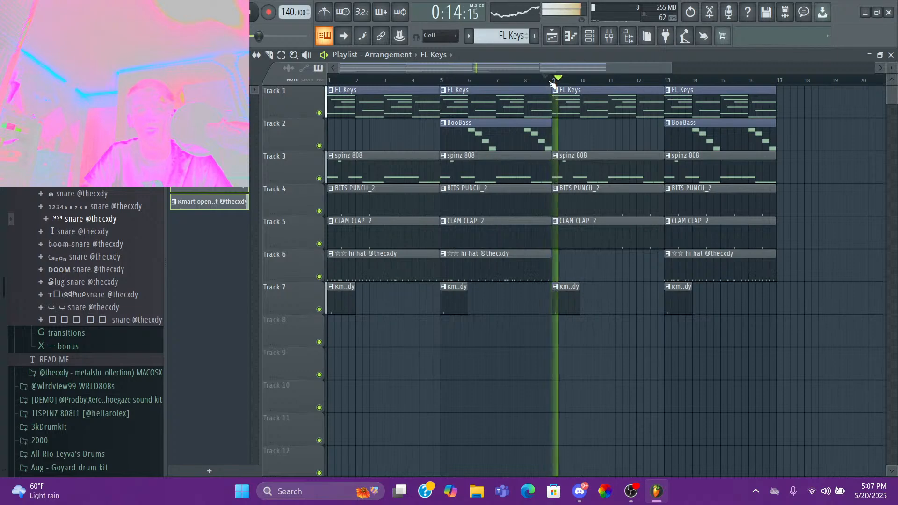
{"action": "key", "text": "space"}
{"action": "left_click_drag", "start_coordinate": [489, 80], "coordinate": [432, 80]}
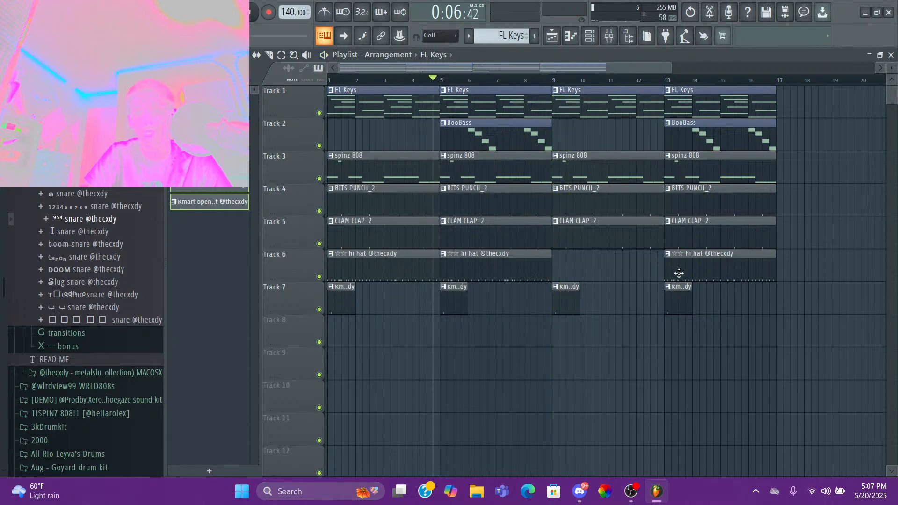
- Delete the BITS PUNCH_2 clips at bars 9 and 13, and replace the hi-hat clip at bar 13
{"action": "right_click", "coordinate": [711, 269]}
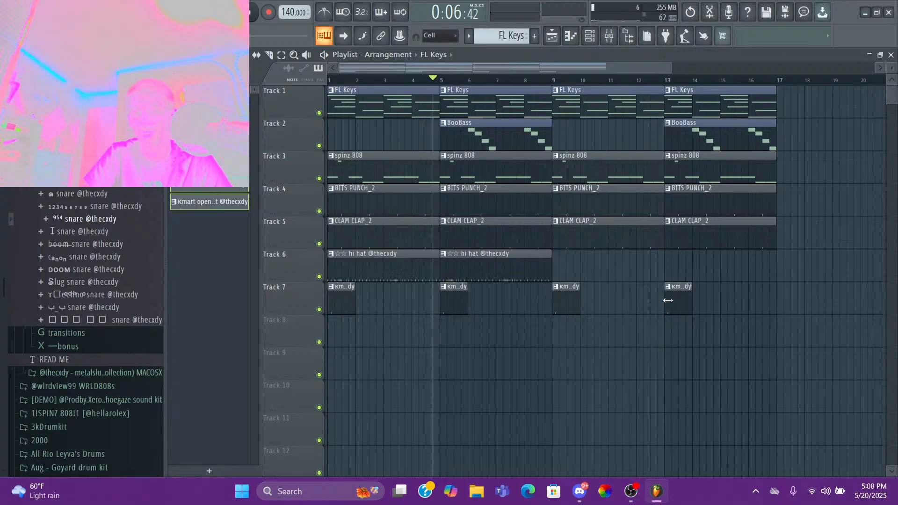
{"action": "right_click", "coordinate": [708, 206]}
{"action": "right_click", "coordinate": [601, 211]}
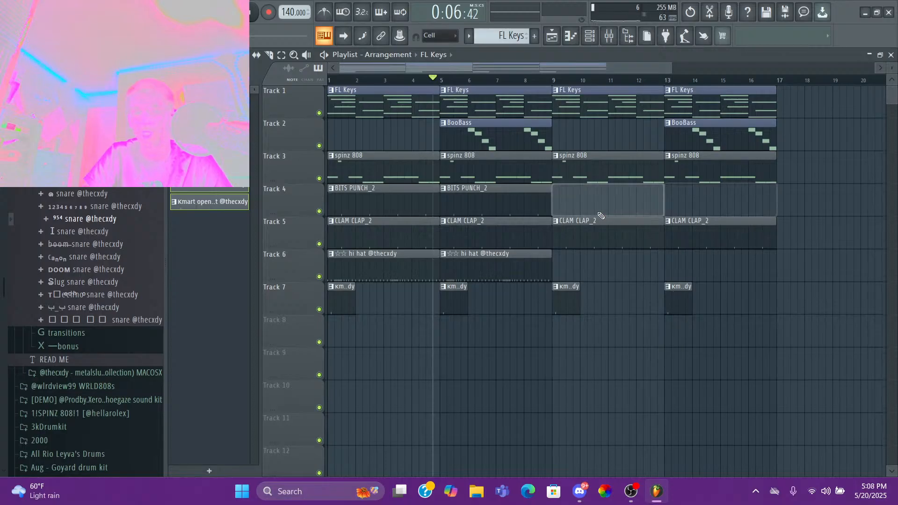
{"action": "left_click", "coordinate": [526, 264]}
{"action": "left_click", "coordinate": [564, 276]}
{"action": "right_click", "coordinate": [588, 273]}
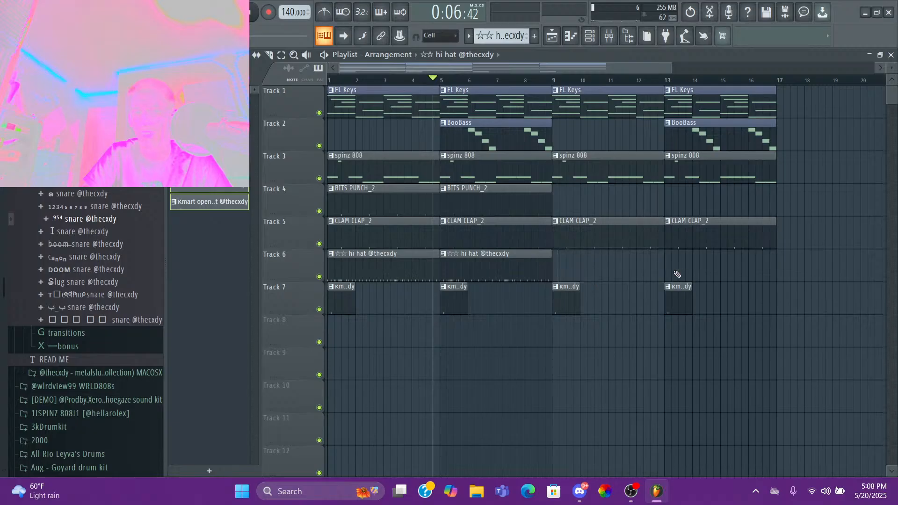
{"action": "left_click", "coordinate": [675, 274]}
{"action": "key", "text": "space"}
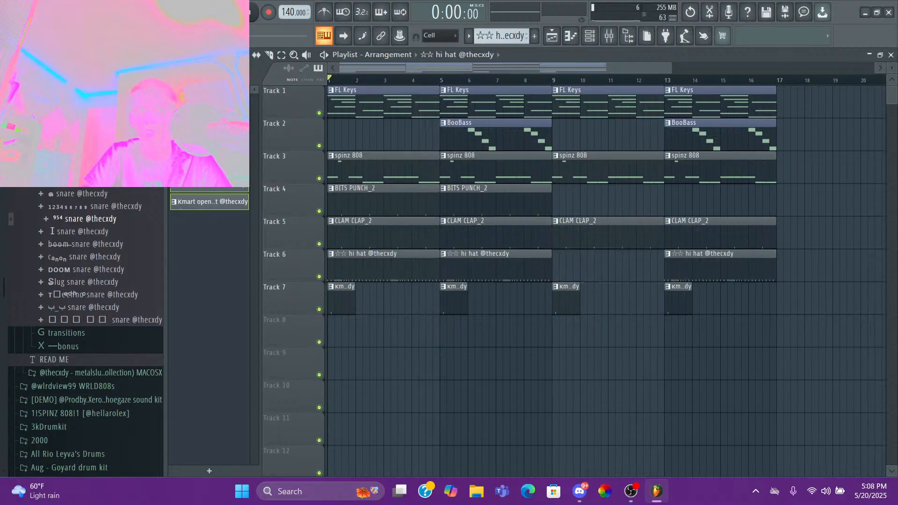
- Shift the whole arrangement to start at bar 5, and place an FL Keys clip at bar 1 on Track 1
{"action": "left_click", "coordinate": [287, 105]}
{"action": "left_click_drag", "start_coordinate": [287, 107], "coordinate": [299, 308]}
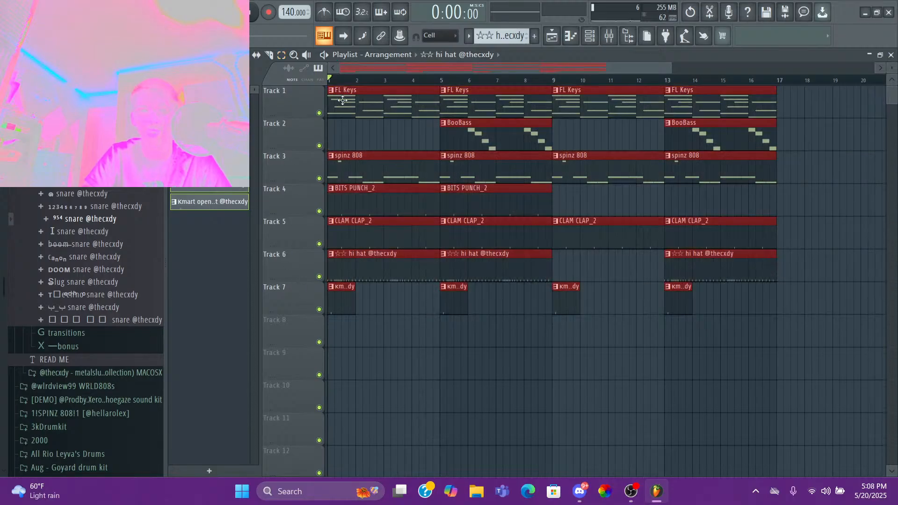
{"action": "left_click_drag", "start_coordinate": [342, 101], "coordinate": [456, 100]}
{"action": "left_click", "coordinate": [447, 135]}
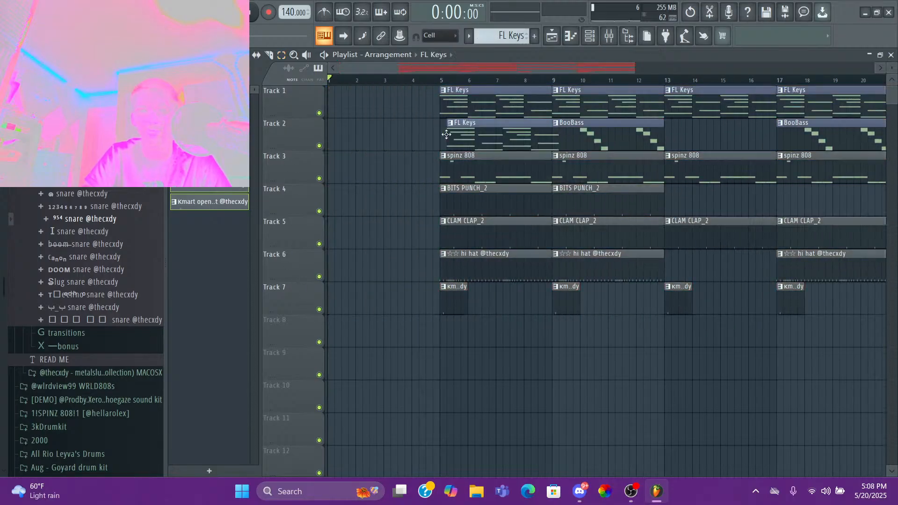
{"action": "left_click_drag", "start_coordinate": [447, 135], "coordinate": [330, 100]}
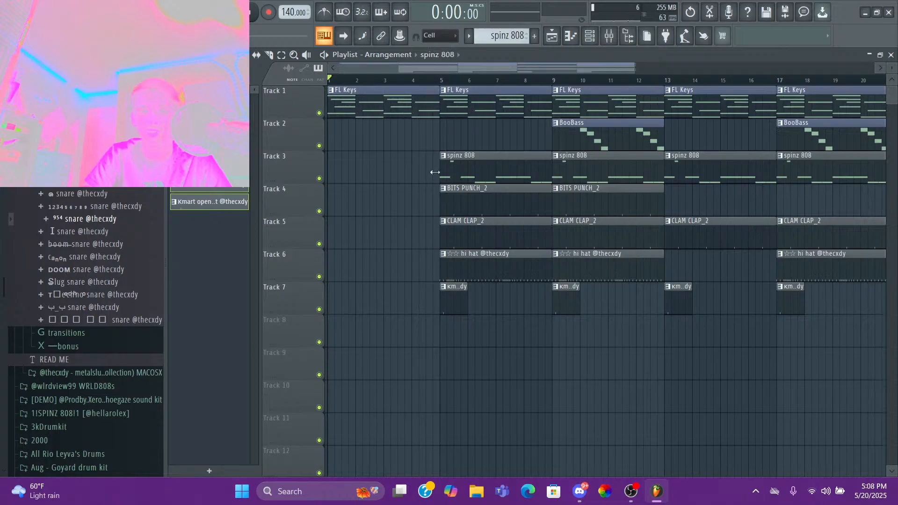
- Play the FL Keys intro and the section that starts at bar 5, and return the playhead to bar 1
{"action": "key", "text": "space"}
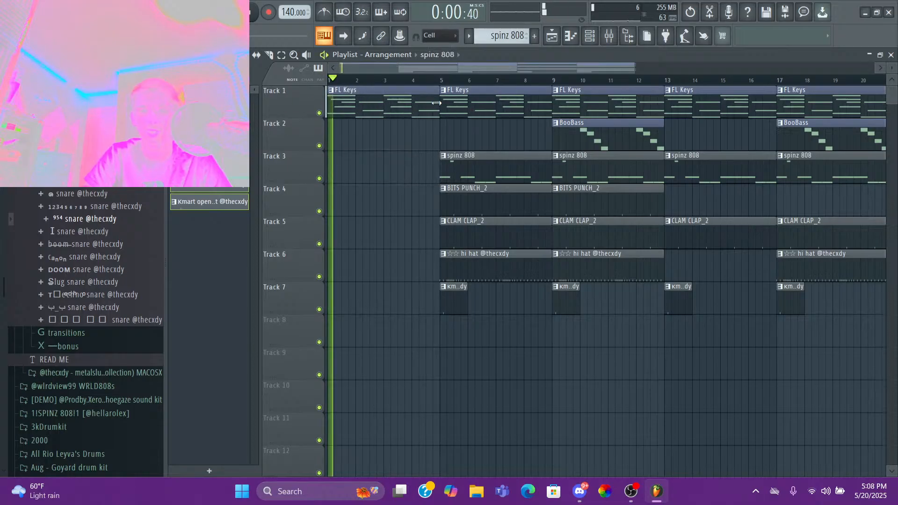
{"action": "left_click", "coordinate": [409, 81]}
{"action": "scroll", "coordinate": [415, 81], "scroll_direction": "down", "scroll_amount": 2}
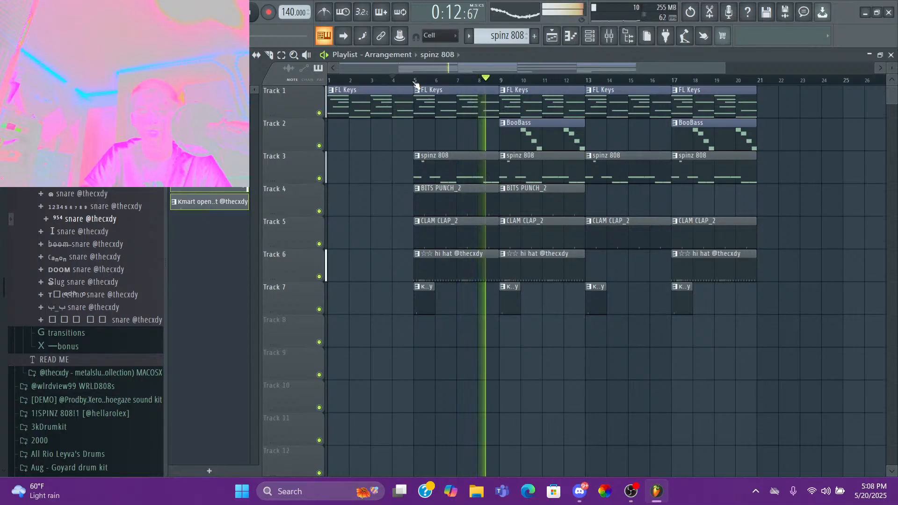
{"action": "scroll", "coordinate": [416, 84], "scroll_direction": "down", "scroll_amount": 1}
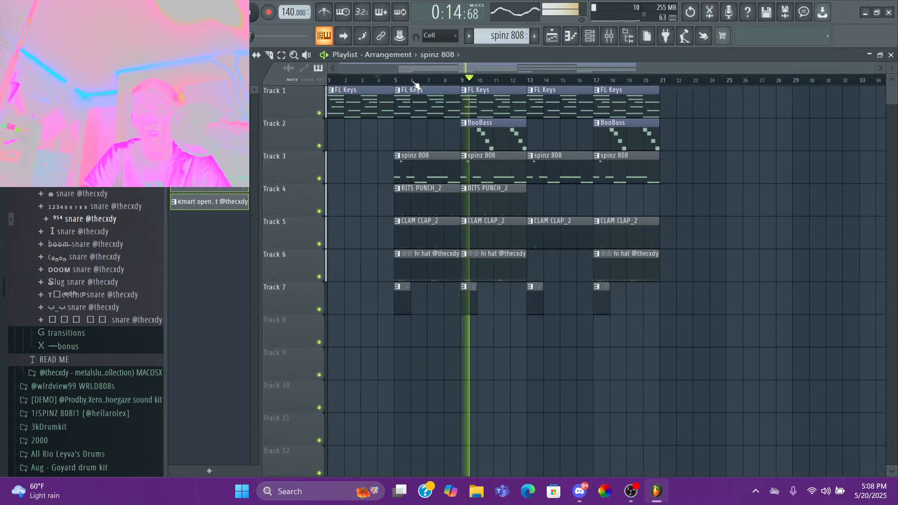
{"action": "key", "text": "space"}
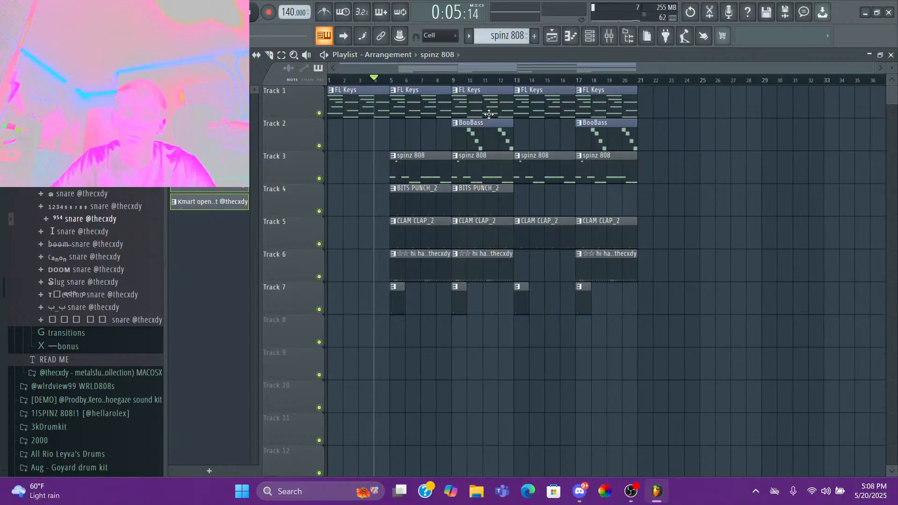
{"action": "left_click_drag", "start_coordinate": [641, 80], "coordinate": [286, 115]}
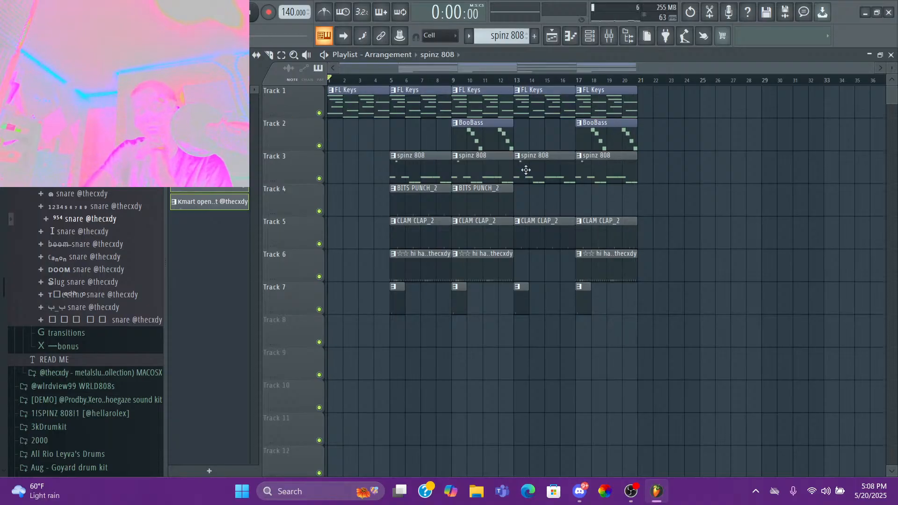
- Move the BooBass clip from bar 9 to bar 13, and duplicate the clips of bars 5–20 to bar 21
{"action": "mouse_move", "coordinate": [391, 80]}
{"action": "left_mouse_down"}
{"action": "mouse_move", "coordinate": [382, 79]}
{"action": "mouse_move", "coordinate": [391, 78]}
{"action": "left_mouse_up"}
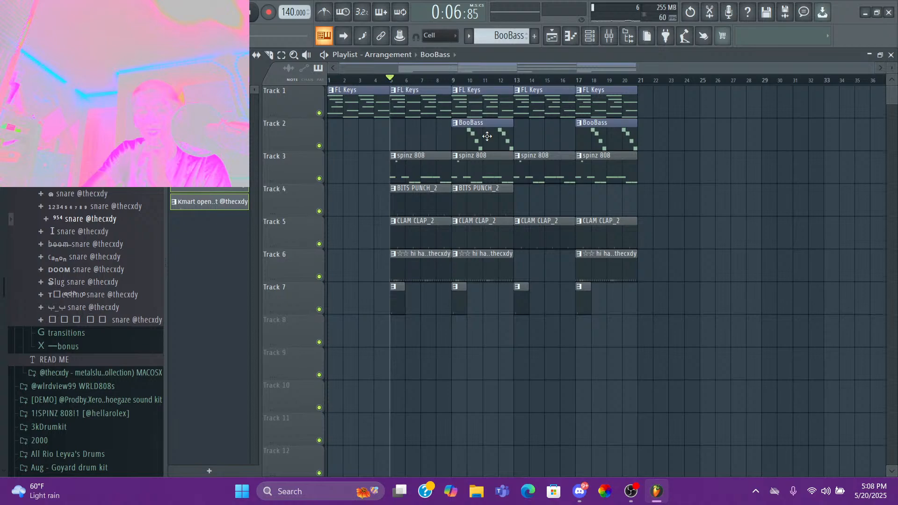
{"action": "left_click_drag", "start_coordinate": [487, 136], "coordinate": [549, 136]}
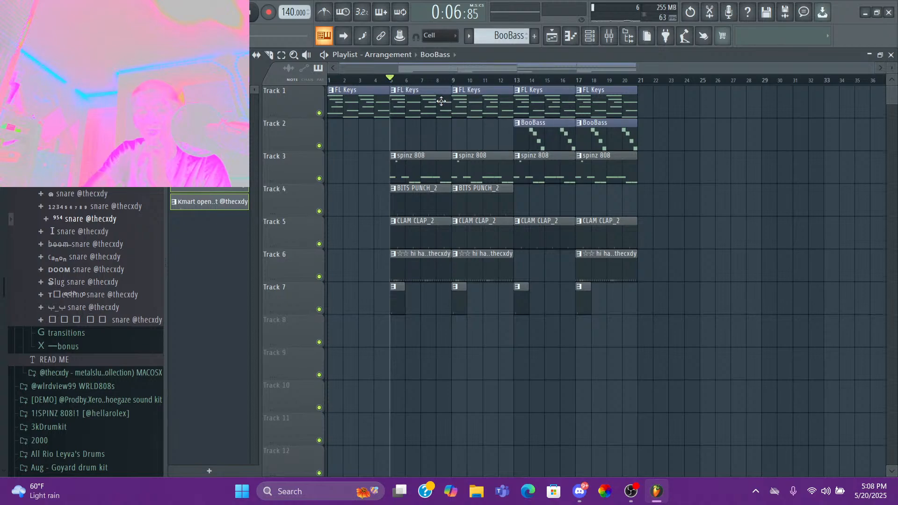
{"action": "left_click_drag", "start_coordinate": [653, 86], "coordinate": [395, 316]}
{"action": "key", "text": "ctrl+b"}
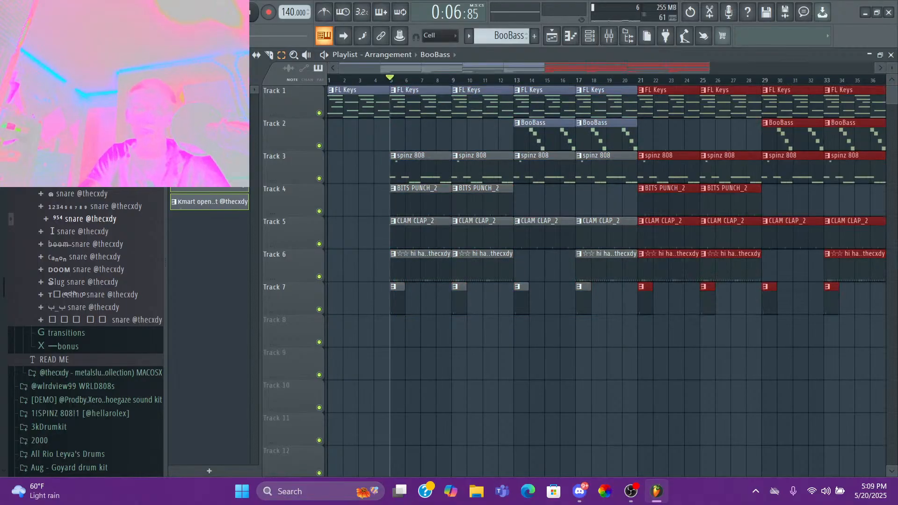
- Review the extended arrangement to its end and return the playhead to bar 1
{"action": "scroll", "coordinate": [603, 88], "scroll_direction": "right", "scroll_amount": 5}
{"action": "left_click_drag", "start_coordinate": [604, 80], "coordinate": [531, 80]}
{"action": "scroll", "coordinate": [606, 280], "scroll_direction": "left", "scroll_amount": 3}
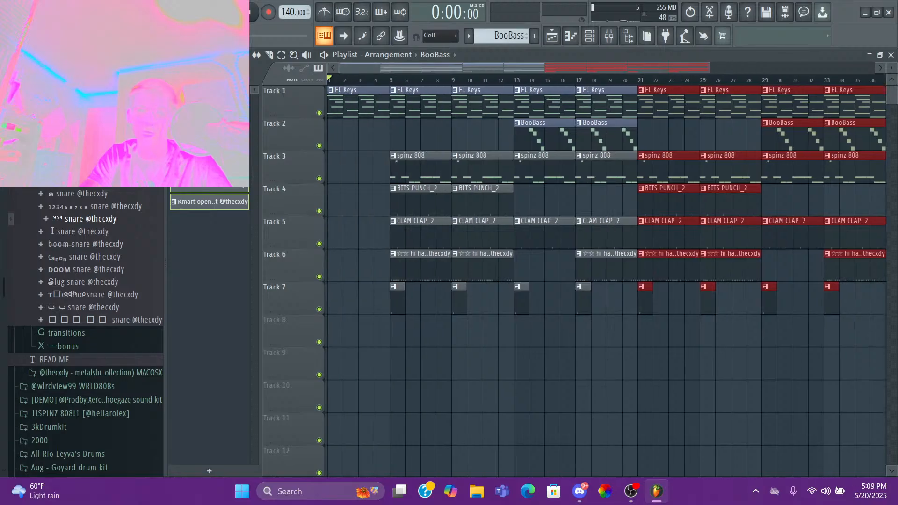
{"action": "key", "text": "space"}
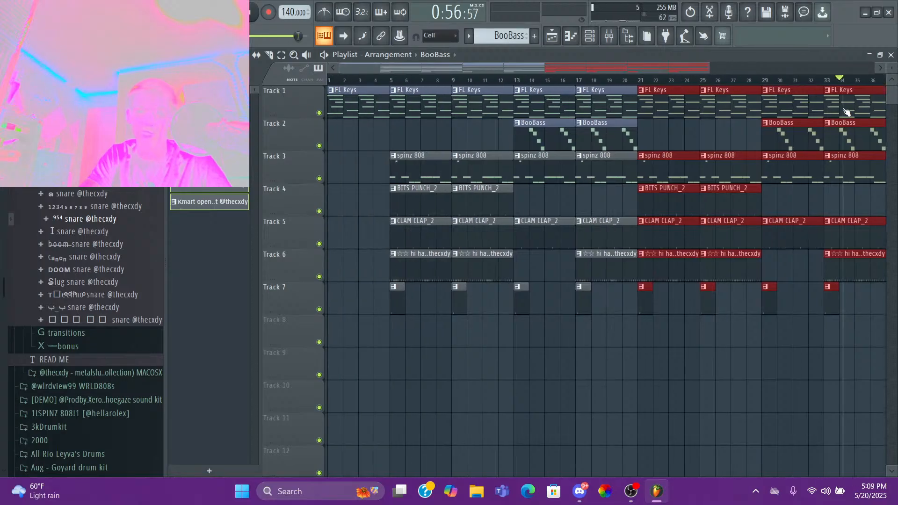
{"action": "scroll", "coordinate": [477, 130], "scroll_direction": "right", "scroll_amount": 2}
{"action": "key", "text": "space"}
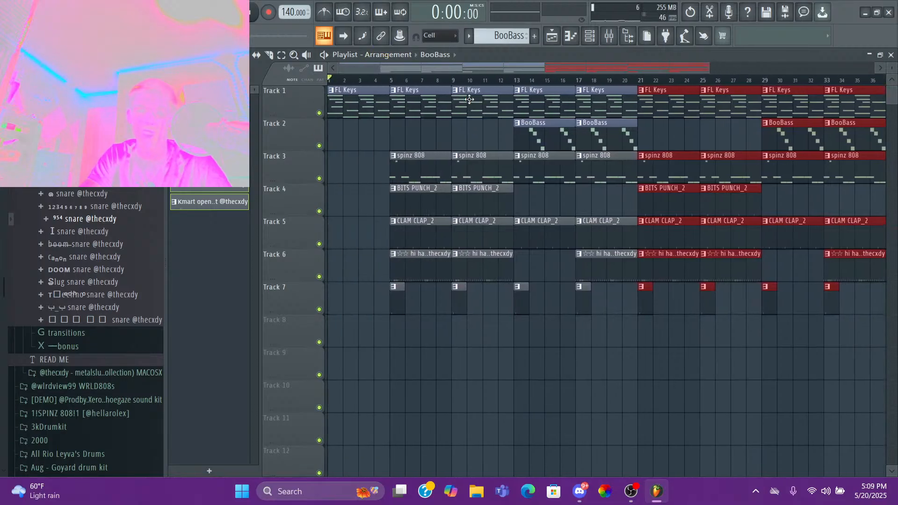
{"action": "scroll", "coordinate": [444, 82], "scroll_direction": "down", "scroll_amount": 2}
{"action": "mouse_move", "coordinate": [344, 79]}
{"action": "left_mouse_down"}
{"action": "mouse_move", "coordinate": [553, 77]}
{"action": "mouse_move", "coordinate": [328, 77]}
{"action": "left_mouse_up"}
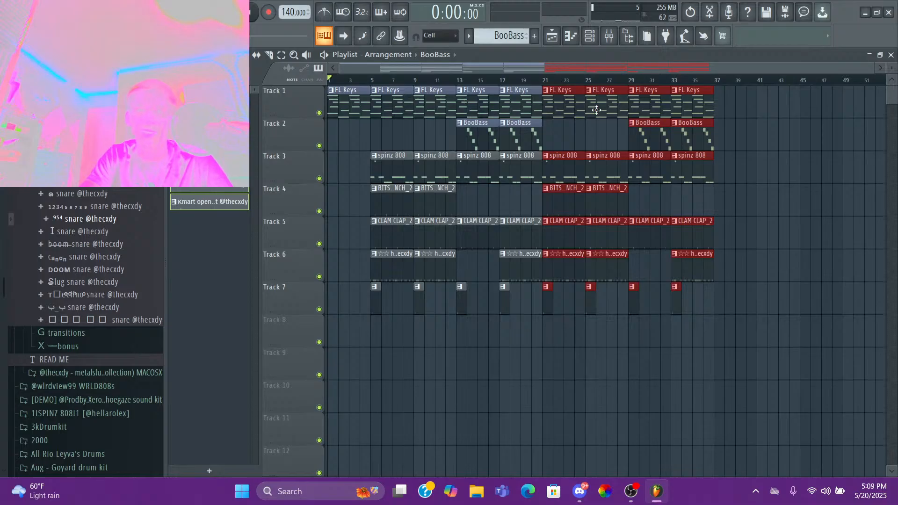
- Delete all clips from bar 29 onward, and fill the hi-hat gap at bar 13 on Track 6
{"action": "mouse_move", "coordinate": [646, 104]}
{"action": "left_mouse_down"}
{"action": "mouse_move", "coordinate": [641, 306]}
{"action": "mouse_move", "coordinate": [692, 131]}
{"action": "mouse_move", "coordinate": [688, 102]}
{"action": "left_mouse_up"}
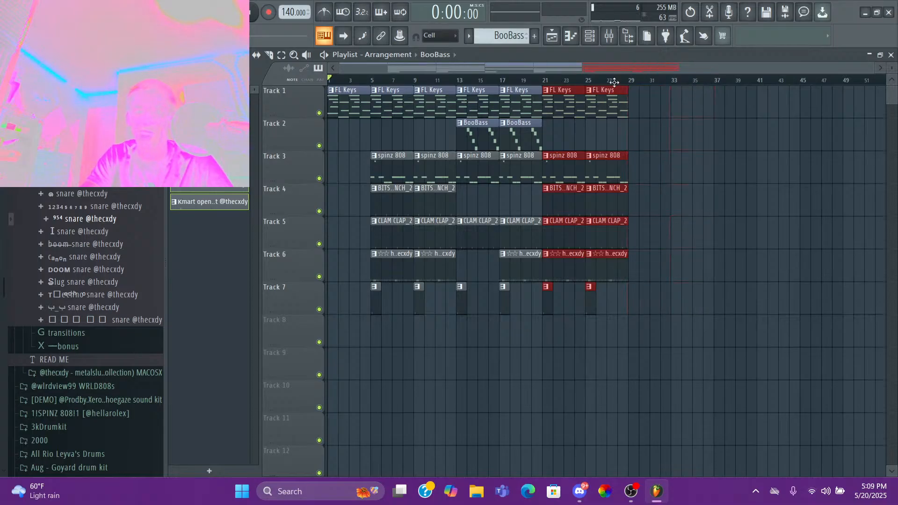
{"action": "mouse_move", "coordinate": [627, 80]}
{"action": "left_mouse_down"}
{"action": "mouse_move", "coordinate": [644, 79]}
{"action": "mouse_move", "coordinate": [376, 80]}
{"action": "mouse_move", "coordinate": [563, 80]}
{"action": "mouse_move", "coordinate": [494, 92]}
{"action": "left_mouse_up"}
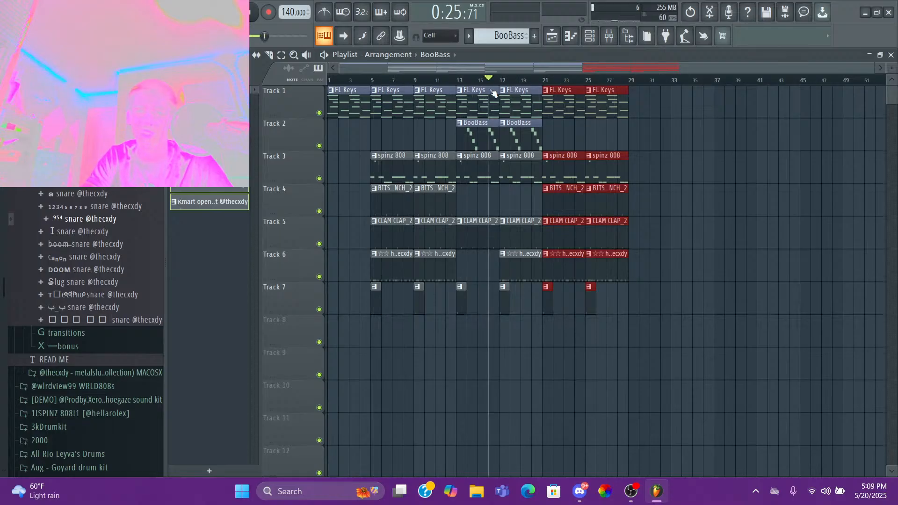
{"action": "left_click", "coordinate": [518, 253]}
{"action": "left_click_drag", "start_coordinate": [459, 273], "coordinate": [456, 273]}
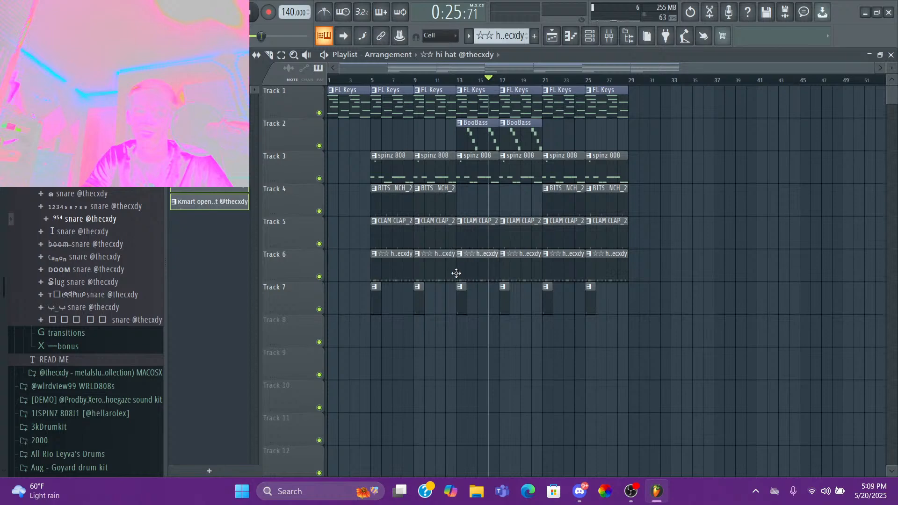
{"action": "left_click_drag", "start_coordinate": [418, 82], "coordinate": [285, 89]}
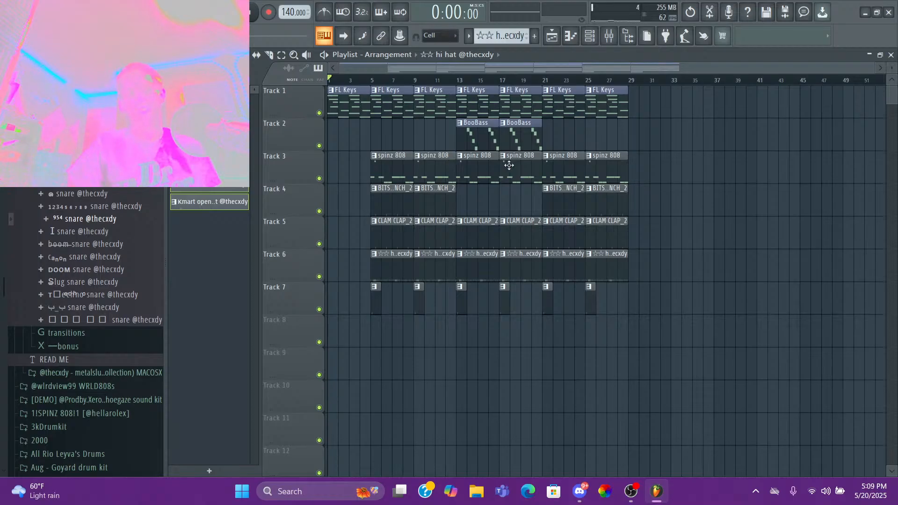
- Clear all clips from Tracks 1–7 of the playlist
{"action": "scroll", "coordinate": [518, 81], "scroll_direction": "up", "scroll_amount": 4}
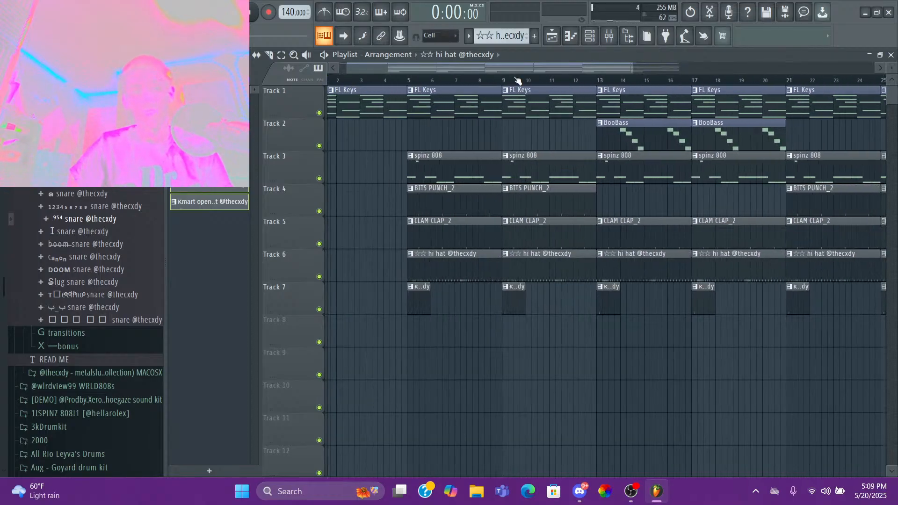
{"action": "scroll", "coordinate": [517, 80], "scroll_direction": "down", "scroll_amount": 4}
{"action": "mouse_move", "coordinate": [674, 94]}
{"action": "left_mouse_down"}
{"action": "mouse_move", "coordinate": [301, 110]}
{"action": "mouse_move", "coordinate": [681, 142]}
{"action": "mouse_move", "coordinate": [480, 164]}
{"action": "mouse_move", "coordinate": [401, 201]}
{"action": "mouse_move", "coordinate": [711, 225]}
{"action": "mouse_move", "coordinate": [374, 233]}
{"action": "left_mouse_up"}
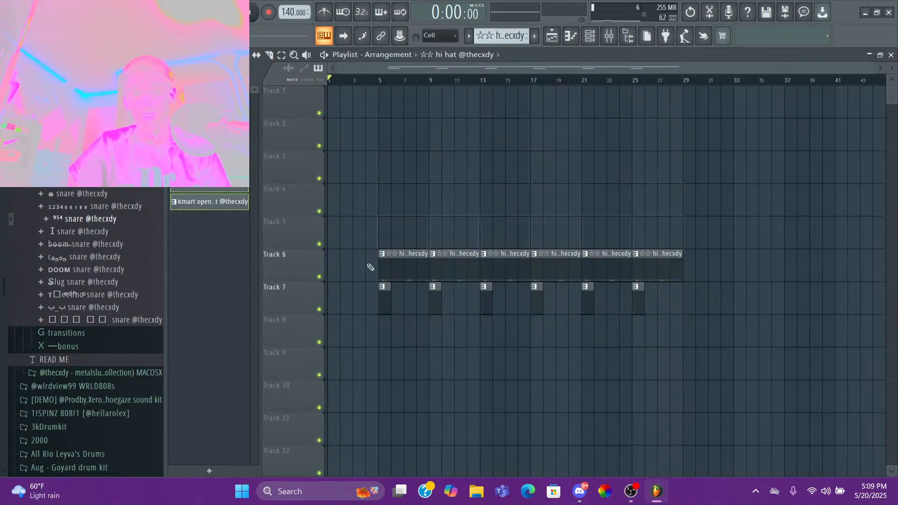
{"action": "mouse_move", "coordinate": [370, 267]}
{"action": "left_mouse_down"}
{"action": "mouse_move", "coordinate": [678, 272]}
{"action": "mouse_move", "coordinate": [477, 306]}
{"action": "mouse_move", "coordinate": [411, 118]}
{"action": "left_mouse_up"}
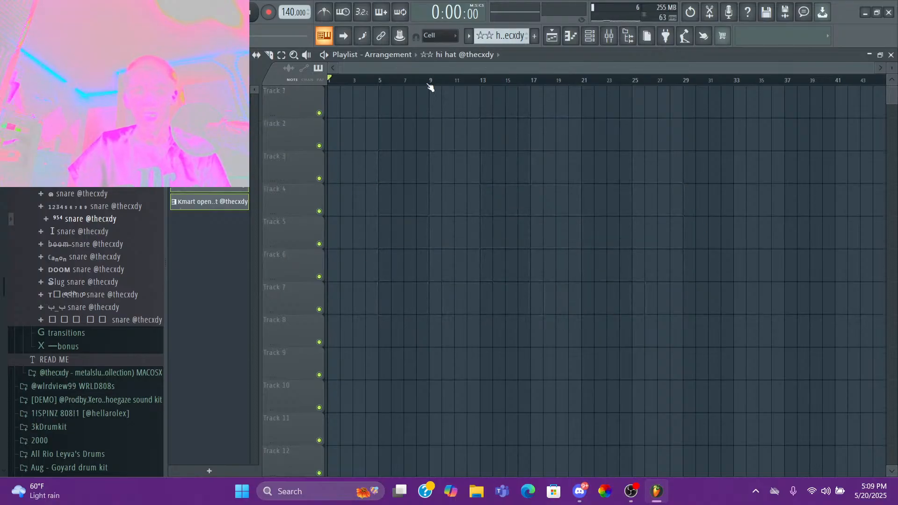
- Set a time selection over bars 1–8, place all seven patterns at bar 1 on Tracks 1–7, and duplicate them to bars 9 and 17
{"action": "left_click_drag", "start_coordinate": [431, 83], "coordinate": [329, 80]}
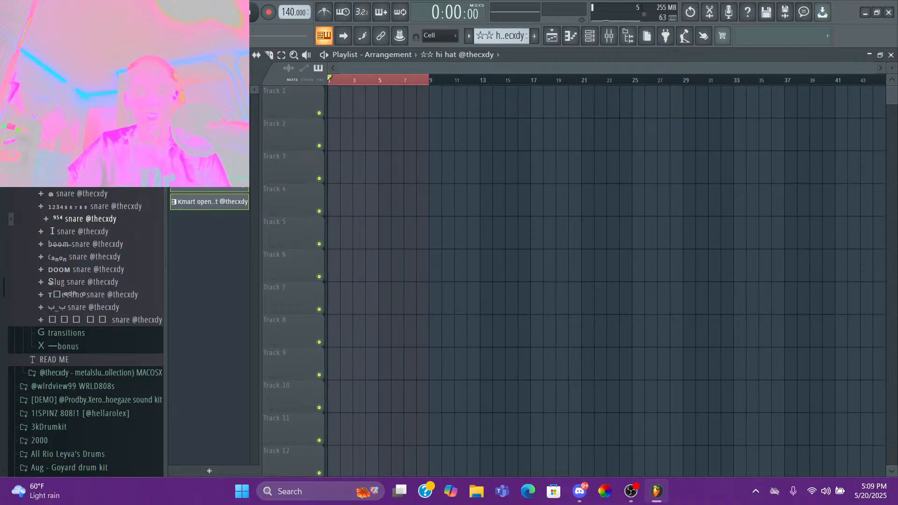
{"action": "left_click", "coordinate": [209, 96]}
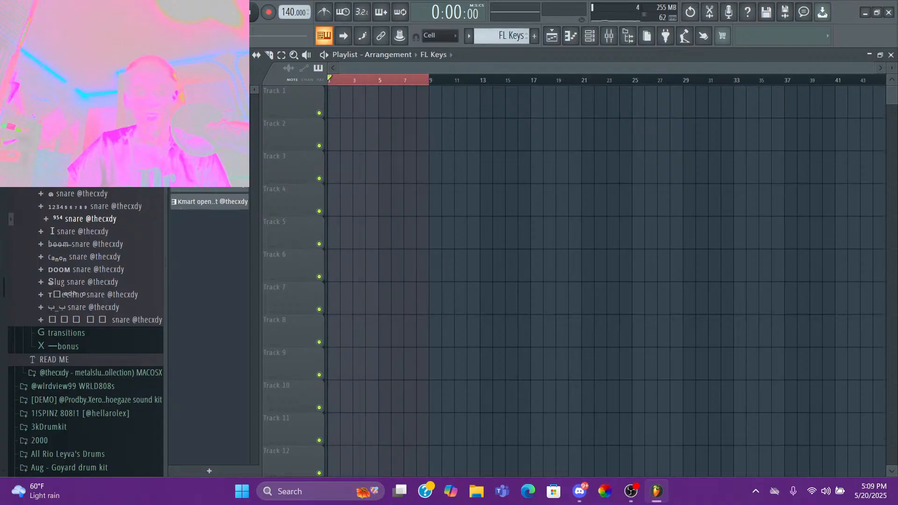
{"action": "left_click", "coordinate": [209, 202]}
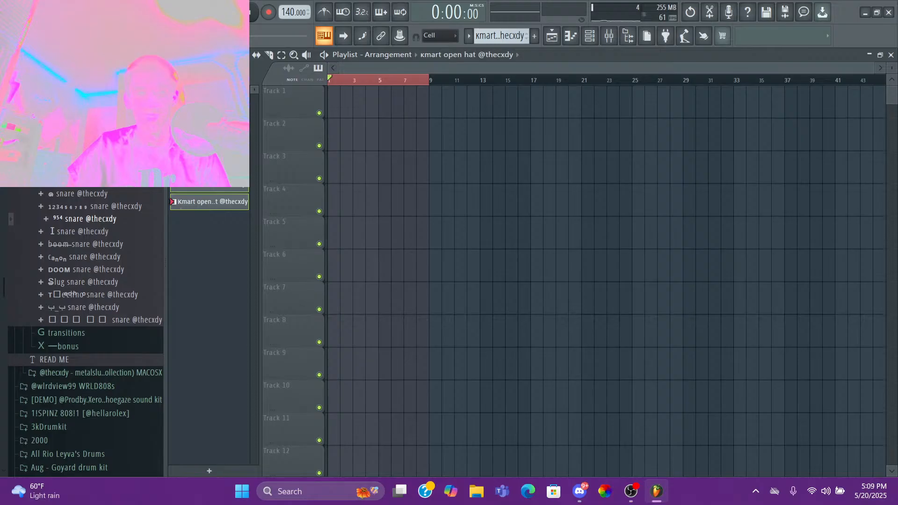
{"action": "left_click_drag", "start_coordinate": [209, 95], "coordinate": [333, 131]}
{"action": "key", "text": "ctrl+b"}
{"action": "key", "text": "ctrl+b"}
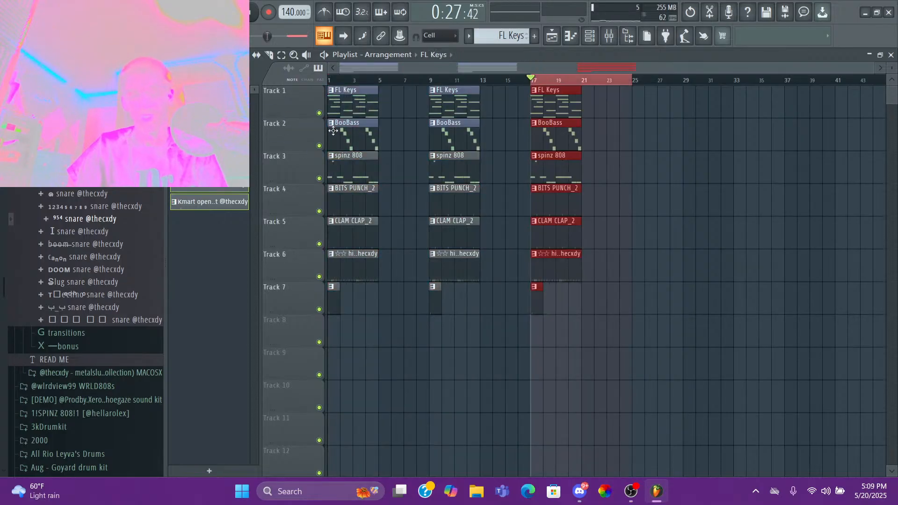
- Delete the clip groups at bars 9 and 17 from Tracks 1–7, keeping only the clips at bar 1
{"action": "double_click", "coordinate": [407, 82]}
{"action": "right_click", "coordinate": [450, 101]}
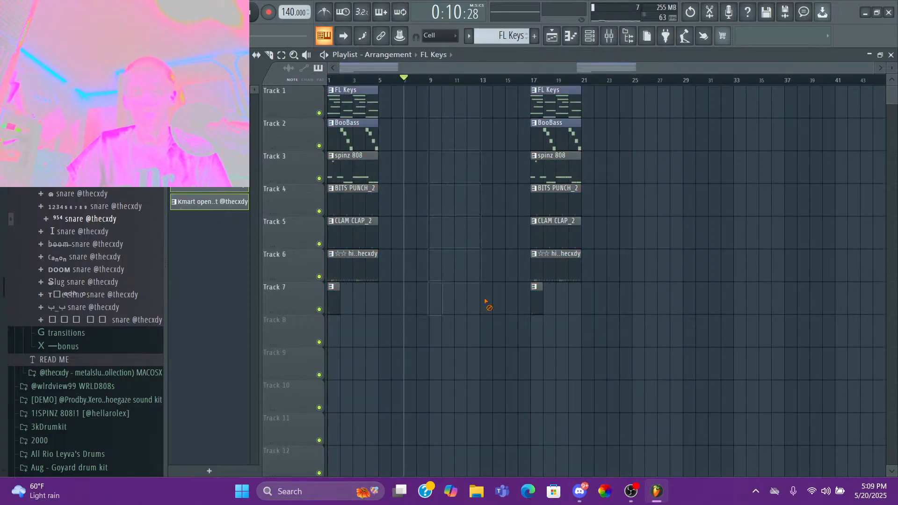
{"action": "left_click", "coordinate": [294, 55]}
{"action": "left_click_drag", "start_coordinate": [395, 111], "coordinate": [367, 120]}
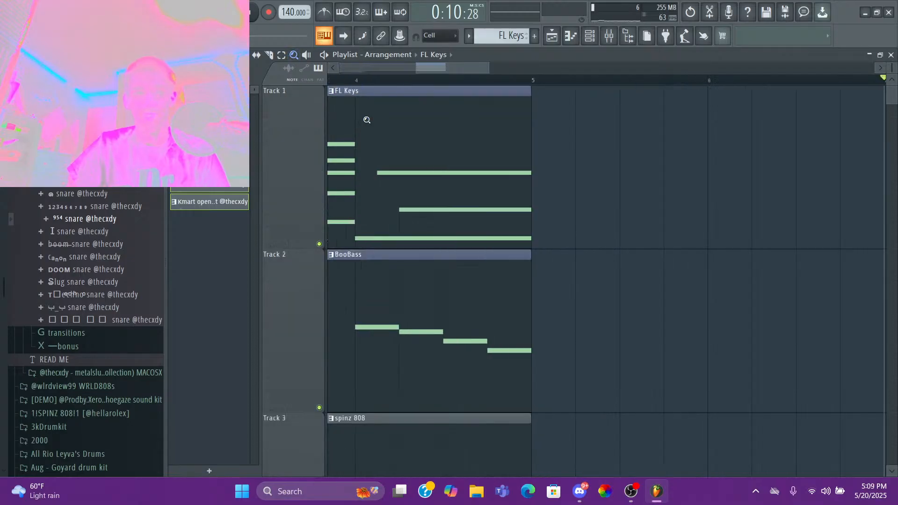
{"action": "right_click", "coordinate": [430, 84]}
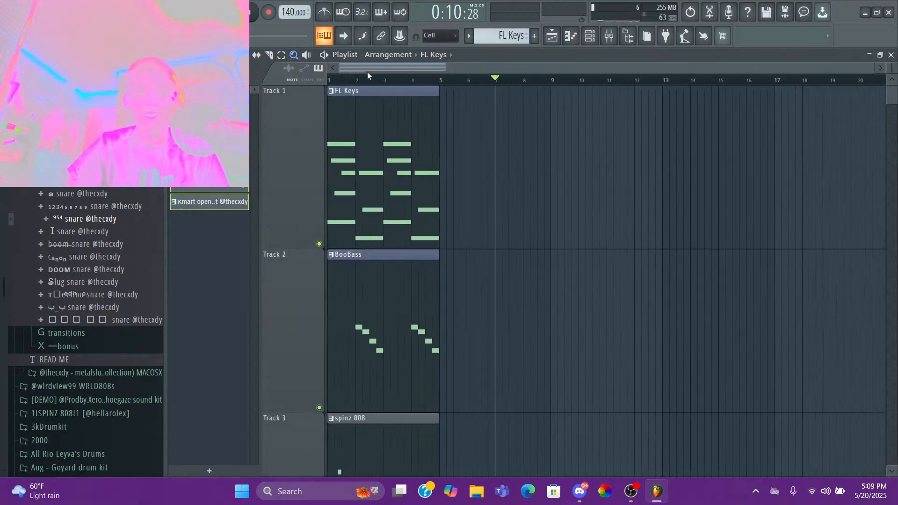
- Select all the clips at bar 1 and duplicate them once to bar 5
{"action": "left_click", "coordinate": [281, 55]}
{"action": "left_click_drag", "start_coordinate": [516, 136], "coordinate": [306, 502]}
{"action": "scroll", "coordinate": [453, 323], "scroll_direction": "up", "scroll_amount": 3}
{"action": "scroll", "coordinate": [453, 323], "scroll_direction": "up", "scroll_amount": 4}
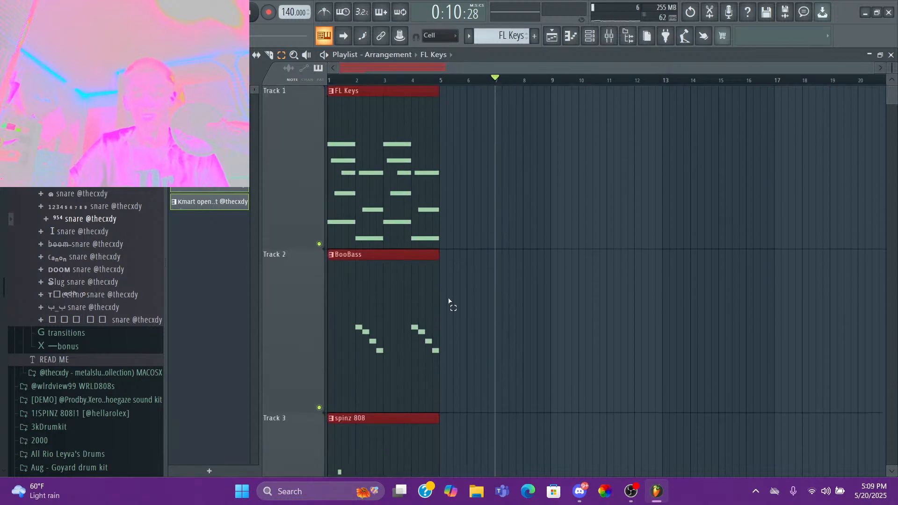
{"action": "key", "text": "ctrl+b"}
{"action": "scroll", "coordinate": [446, 81], "scroll_direction": "down", "scroll_amount": 1}
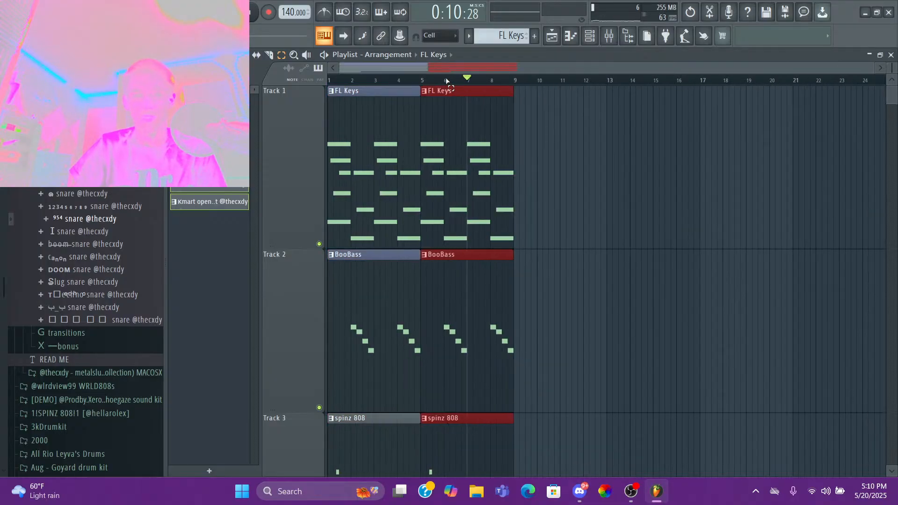
- Reduce the track height to show all seven tracks, and duplicate the whole bars 1–8 block three times to fill through bar 32
{"action": "left_click_drag", "start_coordinate": [892, 126], "coordinate": [893, 83]}
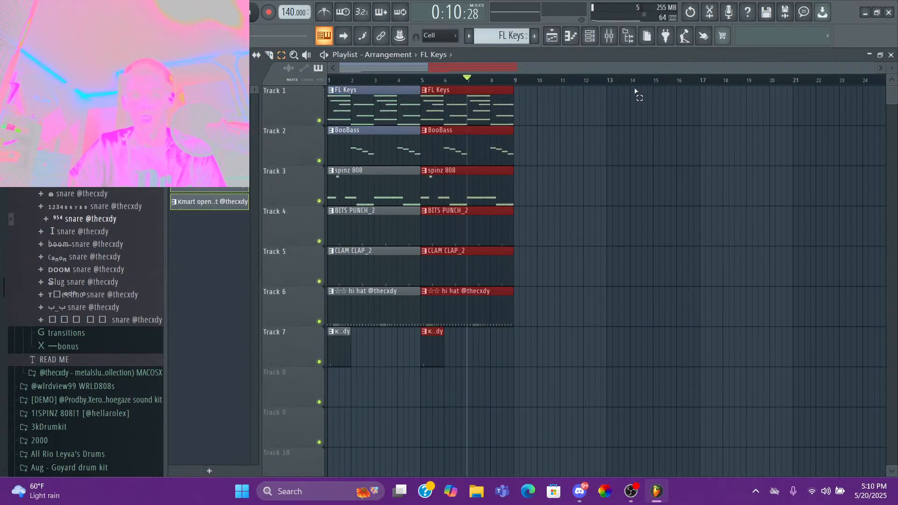
{"action": "scroll", "coordinate": [596, 80], "scroll_direction": "up", "scroll_amount": 3}
{"action": "scroll", "coordinate": [597, 80], "scroll_direction": "down", "scroll_amount": 2}
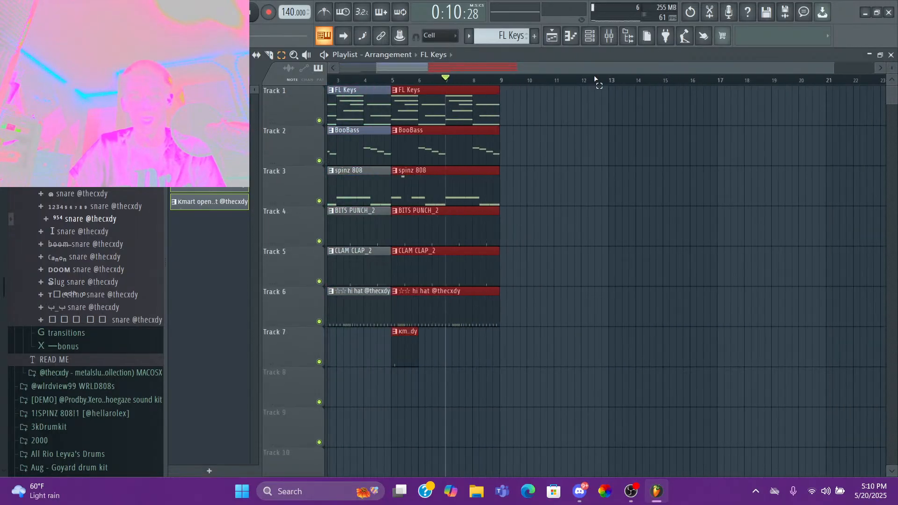
{"action": "scroll", "coordinate": [596, 80], "scroll_direction": "down", "scroll_amount": 1}
{"action": "left_click_drag", "start_coordinate": [592, 132], "coordinate": [283, 377]}
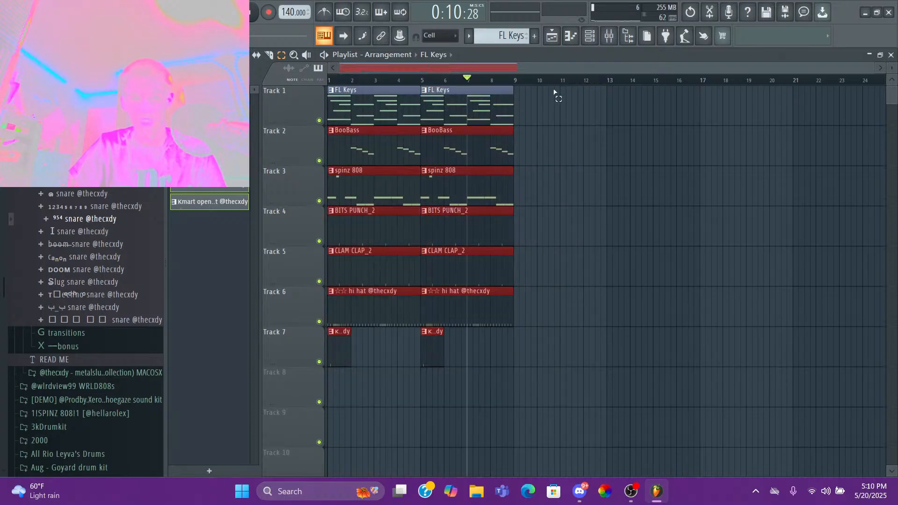
{"action": "left_click_drag", "start_coordinate": [554, 92], "coordinate": [257, 332]}
{"action": "key", "text": "ctrl+b"}
{"action": "key", "text": "ctrl+b"}
{"action": "key", "text": "ctrl+b"}
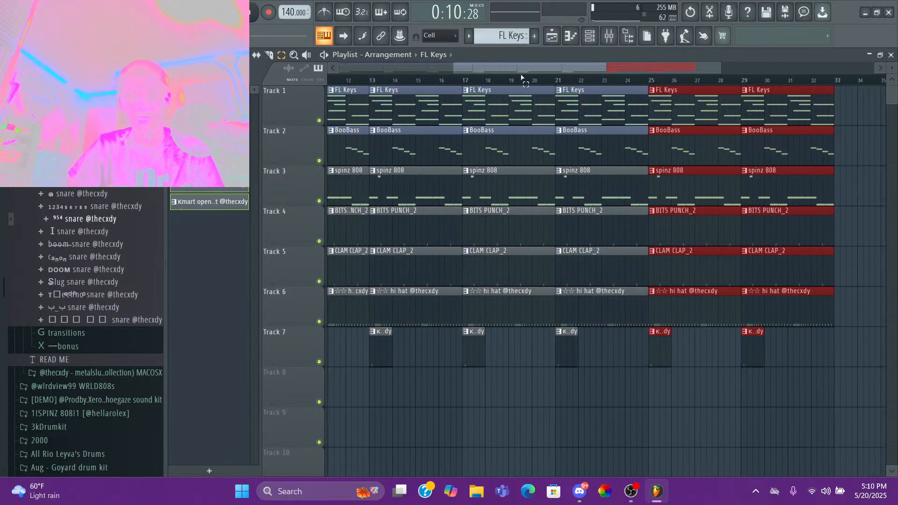
{"action": "scroll", "coordinate": [521, 79], "scroll_direction": "down", "scroll_amount": 2}
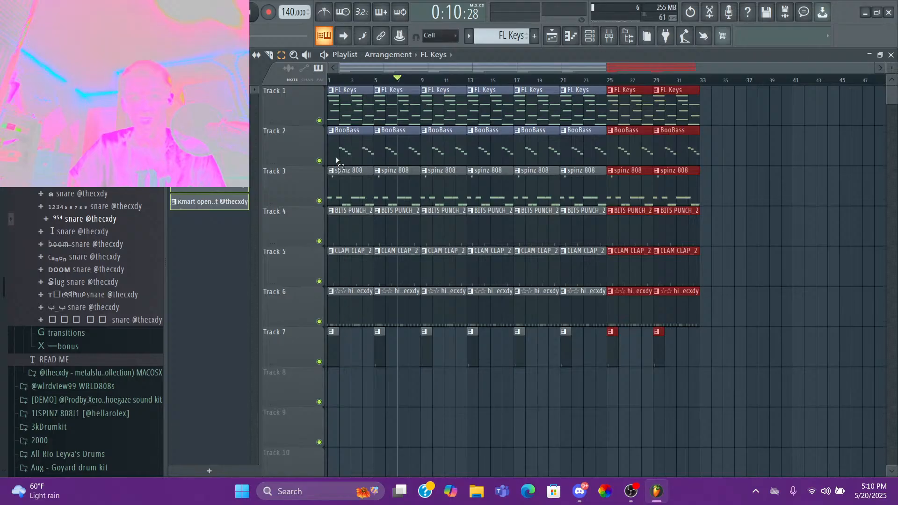
- Delete the BooBass clips in bars 1–8 and 17–24, and the hi-hat clips in bars 17–24
{"action": "left_click_drag", "start_coordinate": [336, 160], "coordinate": [425, 150]}
{"action": "key", "text": "Delete"}
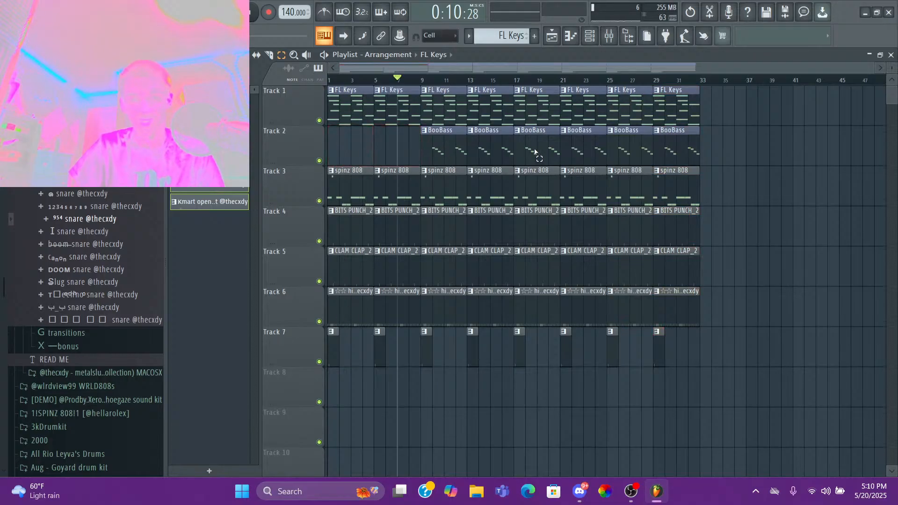
{"action": "right_click", "coordinate": [535, 152]}
{"action": "right_click", "coordinate": [578, 149]}
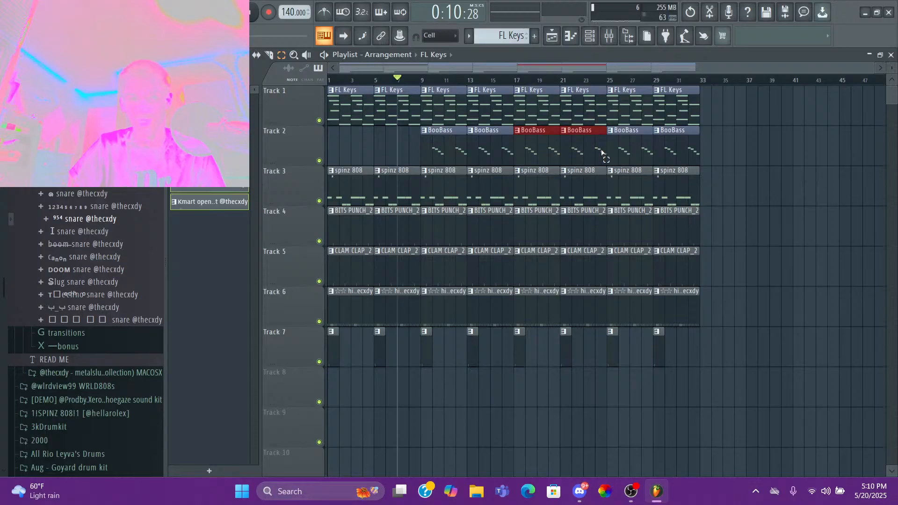
{"action": "right_click", "coordinate": [535, 306]}
{"action": "right_click", "coordinate": [582, 311]}
- Play back the revised arrangement and return the playhead to bar 1
{"action": "key", "text": "space"}
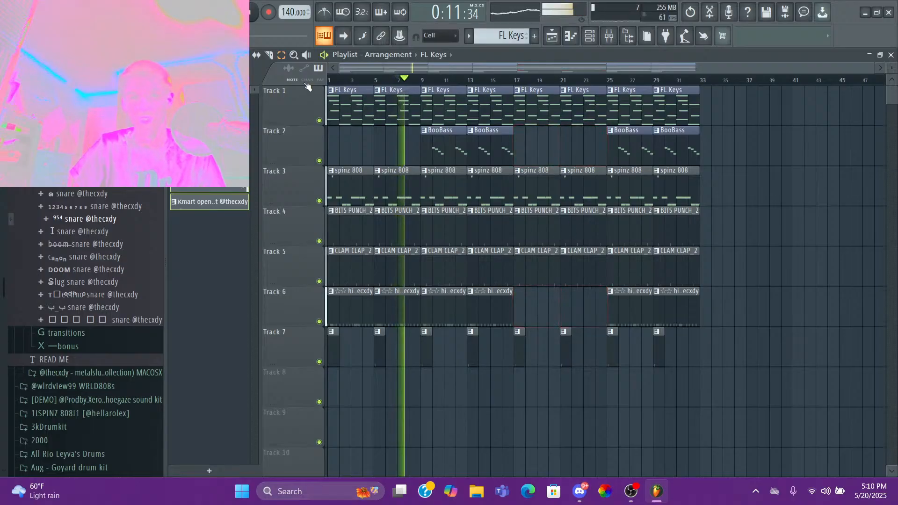
{"action": "key", "text": "space"}
{"action": "left_click_drag", "start_coordinate": [672, 80], "coordinate": [280, 247]}
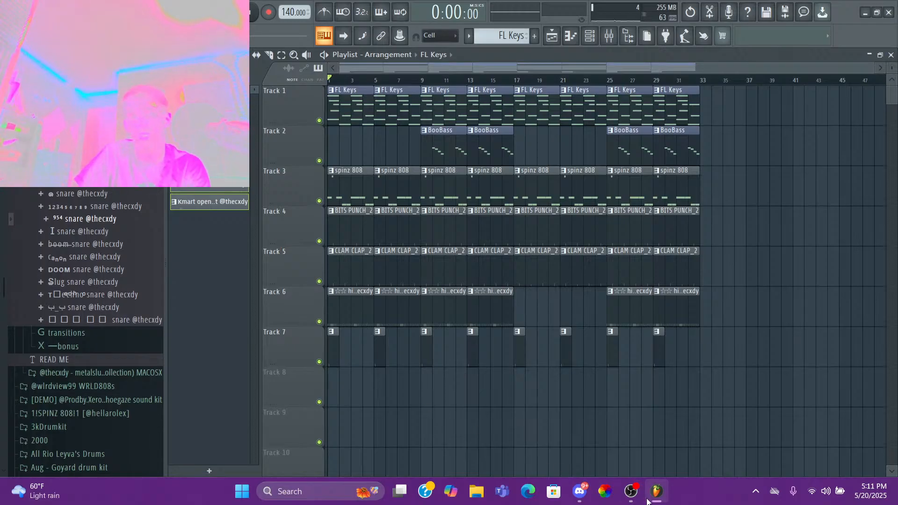
- Switch to OBS Studio
{"action": "left_click", "coordinate": [633, 497]}
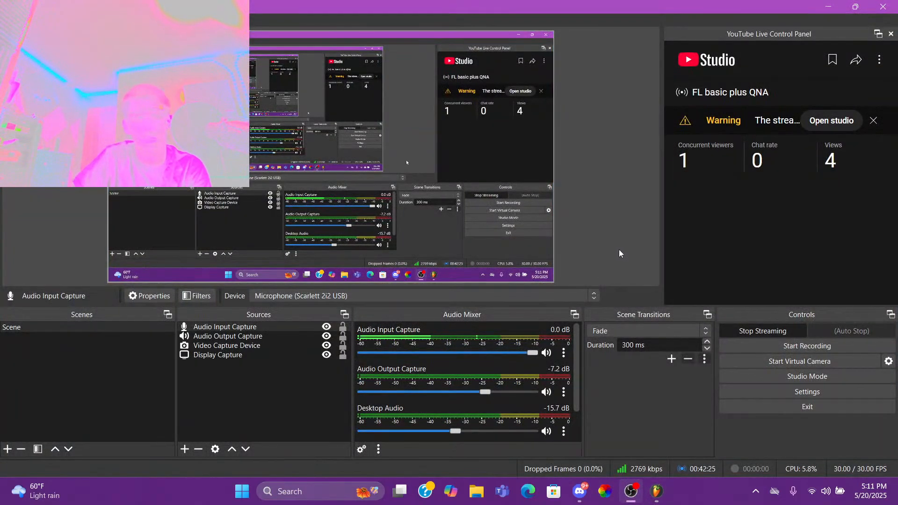